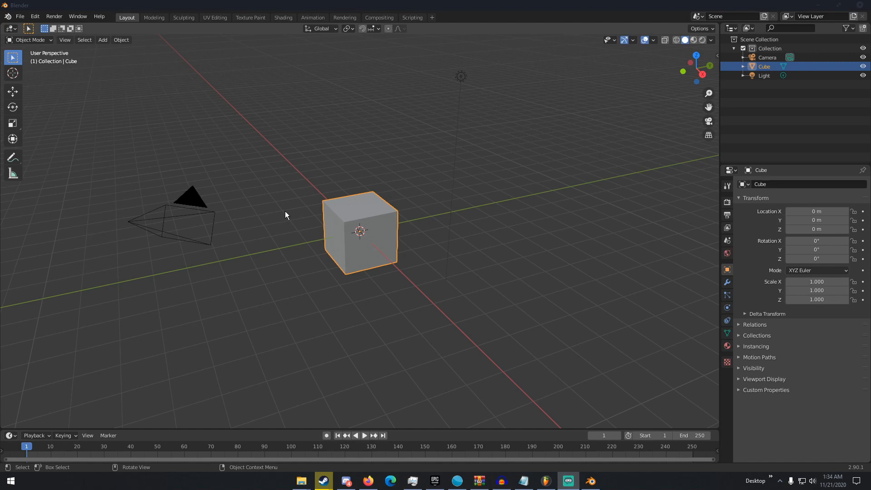
- Inspect the default cube in perspective and from the top, front and right orthographic views
{"action": "middle_click_drag", "start_coordinate": [285, 211], "coordinate": [426, 207]}
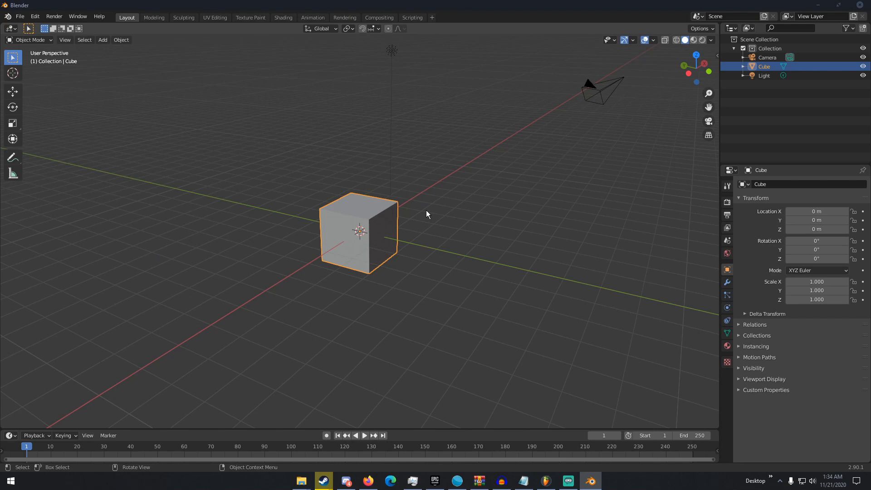
{"action": "middle_click_drag", "start_coordinate": [425, 211], "coordinate": [519, 192]}
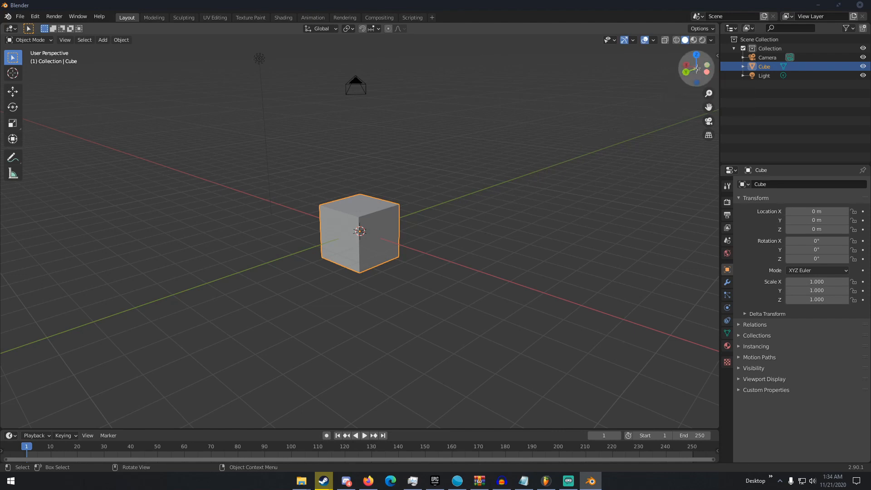
{"action": "left_click_drag", "start_coordinate": [706, 71], "coordinate": [678, 76]}
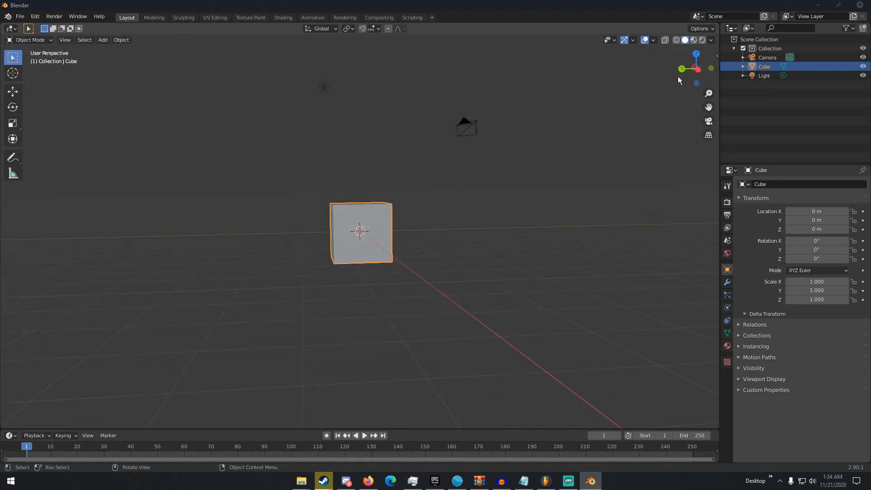
{"action": "left_click", "coordinate": [696, 54]}
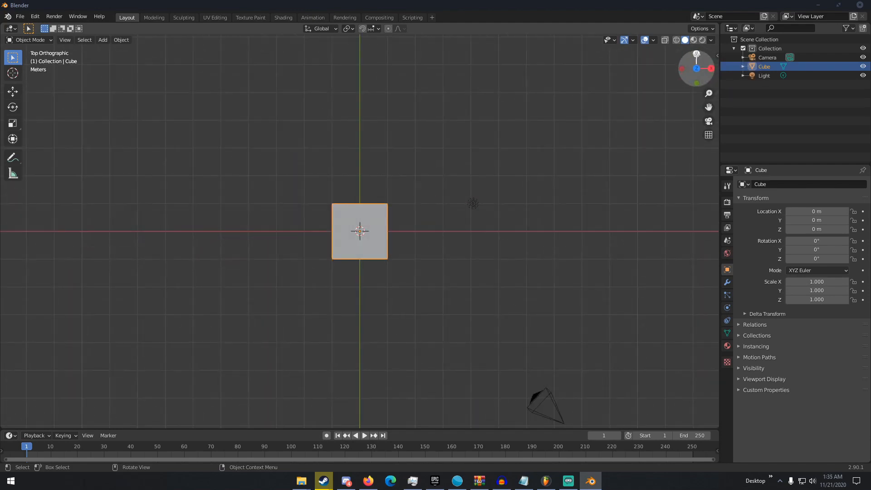
{"action": "left_click_drag", "start_coordinate": [697, 55], "coordinate": [690, 65]}
{"action": "left_click", "coordinate": [681, 68]}
{"action": "left_click_drag", "start_coordinate": [686, 64], "coordinate": [693, 54]}
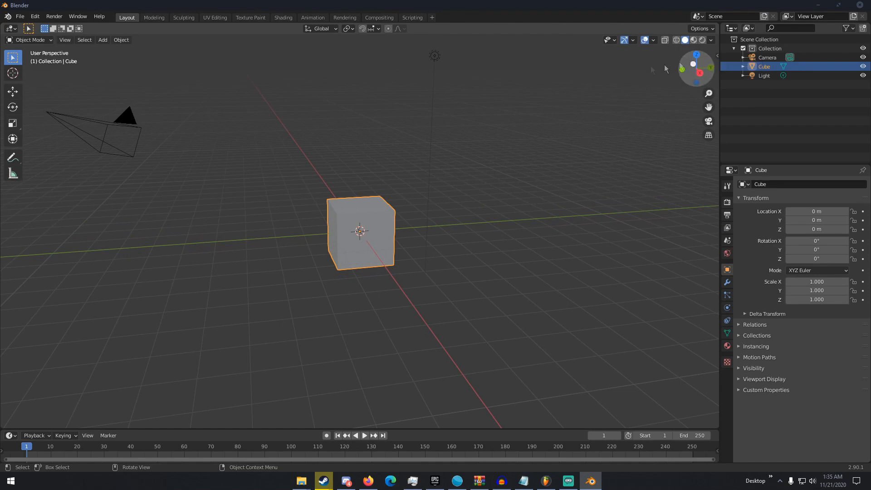
{"action": "key", "text": "KP_7"}
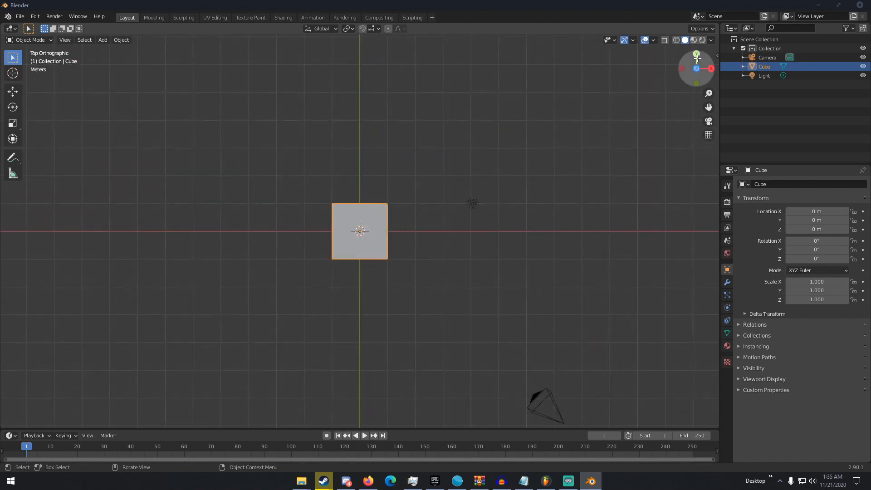
{"action": "key", "text": "KP_1"}
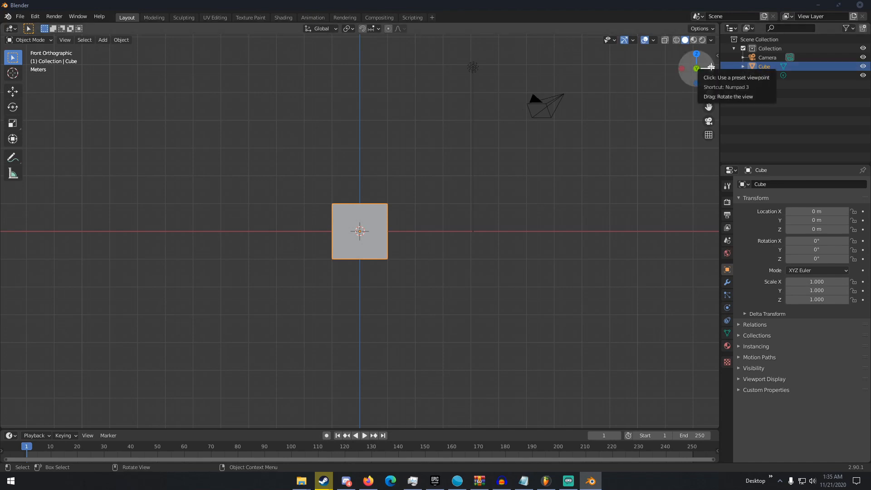
{"action": "left_click", "coordinate": [711, 67]}
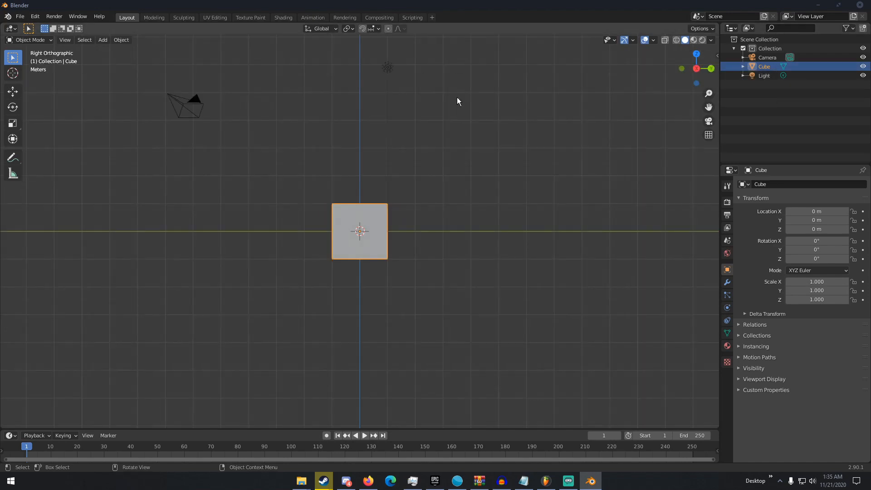
- Examine the cube from several angles and distances by orbiting, panning and zooming the 3D view
{"action": "middle_click_drag", "start_coordinate": [414, 120], "coordinate": [387, 199]}
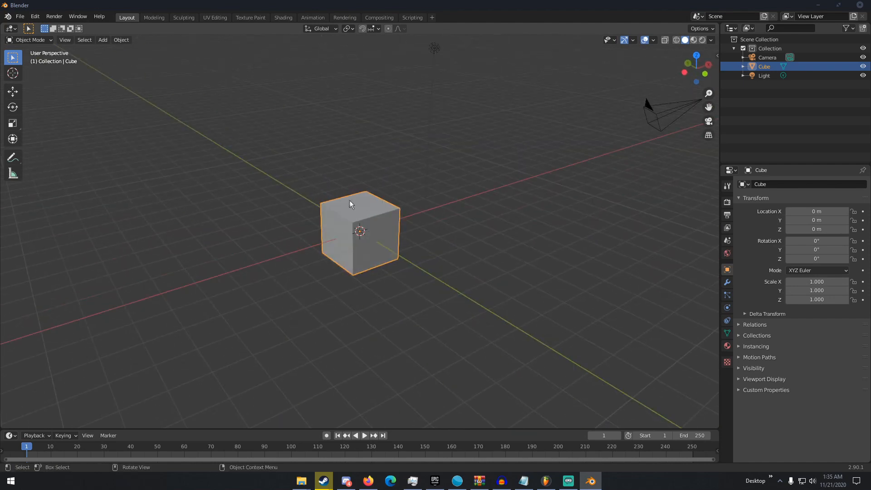
{"action": "middle_click_drag", "start_coordinate": [336, 193], "coordinate": [376, 191], "text": "shift"}
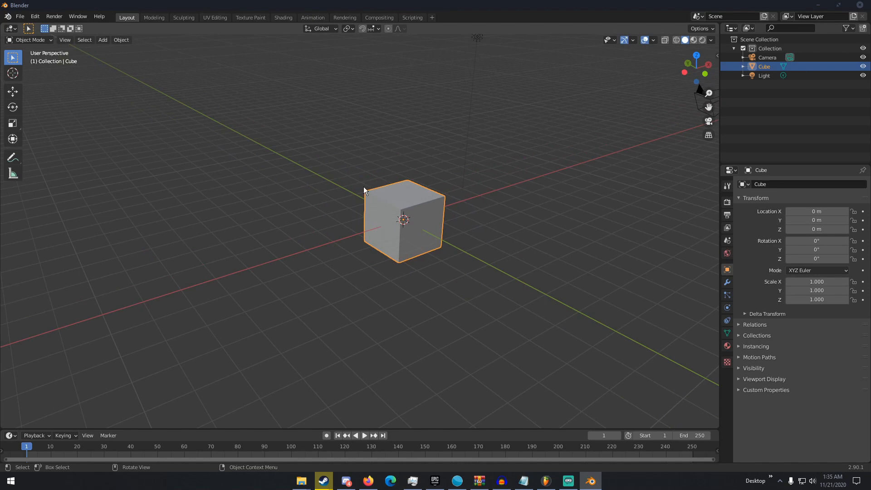
{"action": "mouse_move", "coordinate": [346, 195]}
{"action": "middle_mouse_down"}
{"action": "mouse_move", "coordinate": [390, 186]}
{"action": "mouse_move", "coordinate": [338, 195]}
{"action": "middle_mouse_up"}
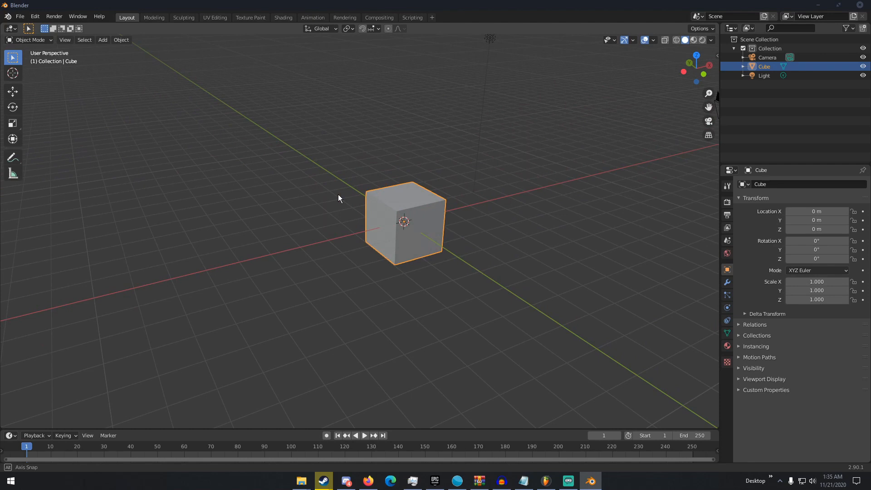
{"action": "middle_click_drag", "start_coordinate": [338, 195], "coordinate": [303, 214]}
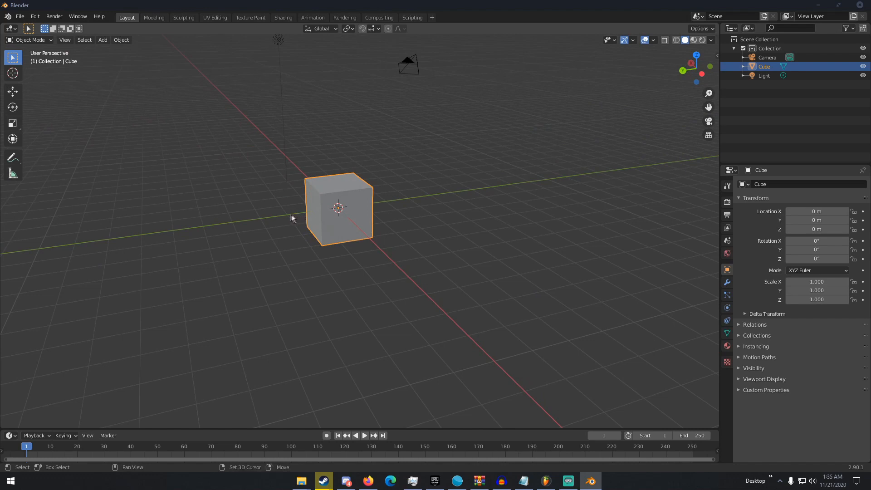
{"action": "middle_click_drag", "start_coordinate": [286, 214], "coordinate": [265, 225]}
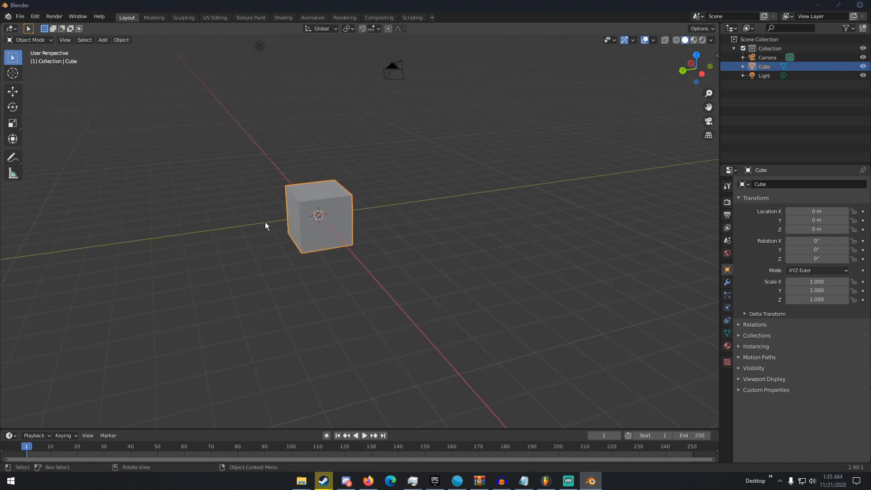
{"action": "middle_click_drag", "start_coordinate": [276, 214], "coordinate": [288, 189]}
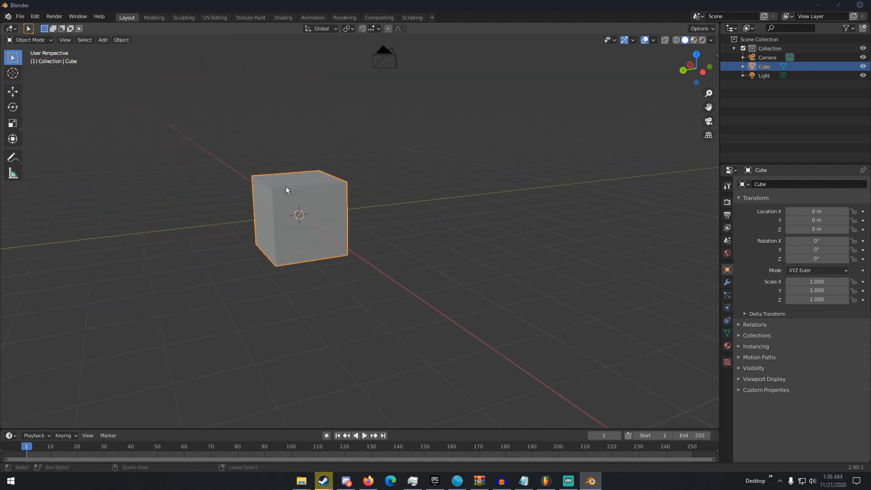
{"action": "scroll", "coordinate": [314, 208], "scroll_direction": "up", "scroll_amount": 5}
{"action": "scroll", "coordinate": [315, 207], "scroll_direction": "down", "scroll_amount": 4}
{"action": "scroll", "coordinate": [314, 206], "scroll_direction": "down", "scroll_amount": 3}
{"action": "scroll", "coordinate": [314, 205], "scroll_direction": "up", "scroll_amount": 4}
{"action": "scroll", "coordinate": [314, 206], "scroll_direction": "down", "scroll_amount": 3}
{"action": "middle_click_drag", "start_coordinate": [314, 205], "coordinate": [426, 227], "text": "ctrl"}
{"action": "scroll", "coordinate": [385, 189], "scroll_direction": "down", "scroll_amount": 2}
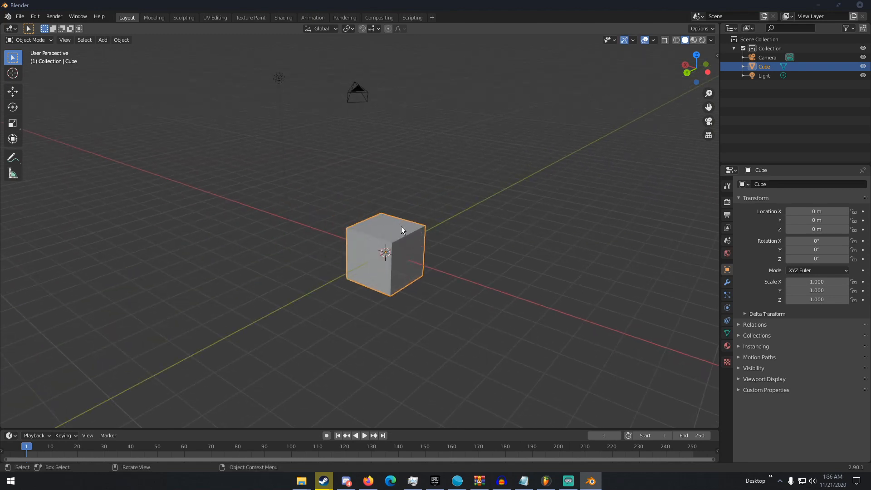
- Look through the object context menu with the cube deselected, and reselect the cube
{"action": "left_click", "coordinate": [417, 197]}
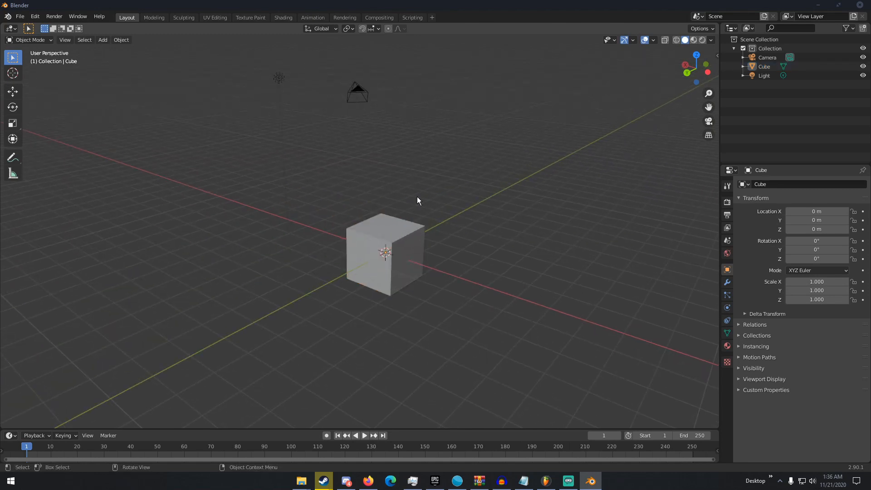
{"action": "right_click", "coordinate": [392, 233]}
{"action": "right_click", "coordinate": [388, 233]}
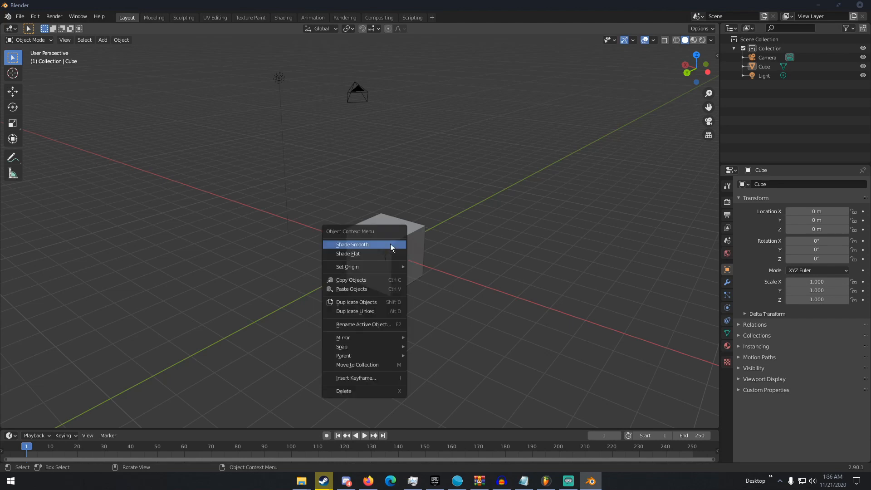
{"action": "right_click", "coordinate": [360, 227]}
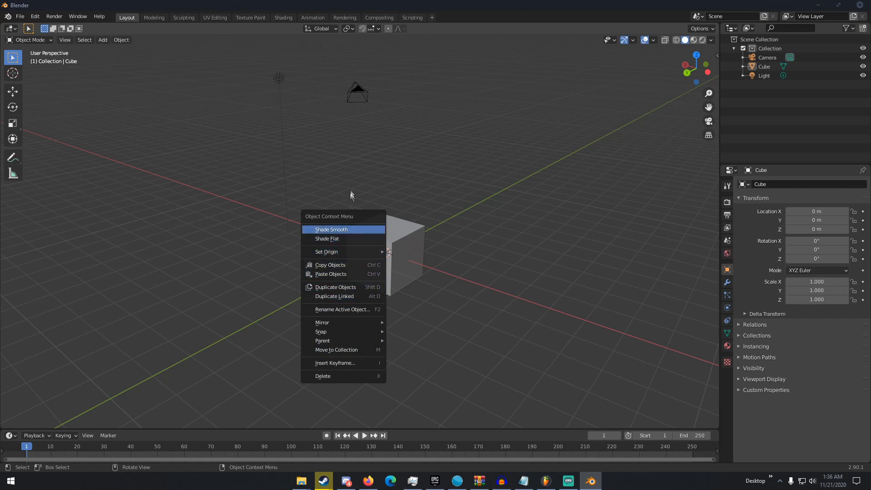
{"action": "right_click", "coordinate": [362, 237]}
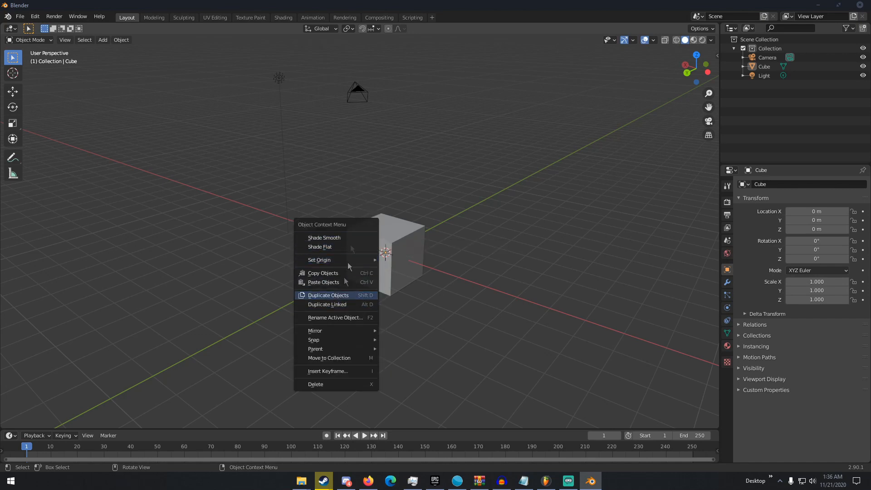
{"action": "left_click", "coordinate": [376, 227]}
{"action": "middle_click_drag", "start_coordinate": [376, 227], "coordinate": [331, 198]}
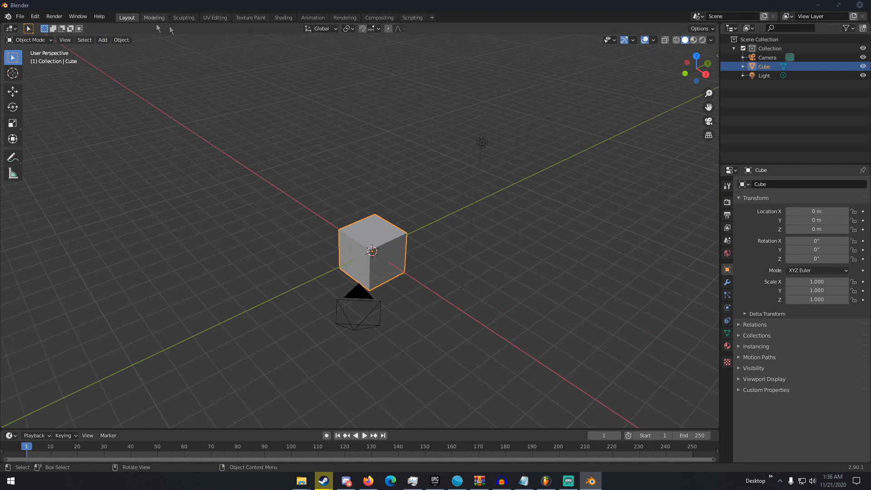
- Set the render engine to Cycles with GPU Compute as the device
{"action": "left_click", "coordinate": [727, 201]}
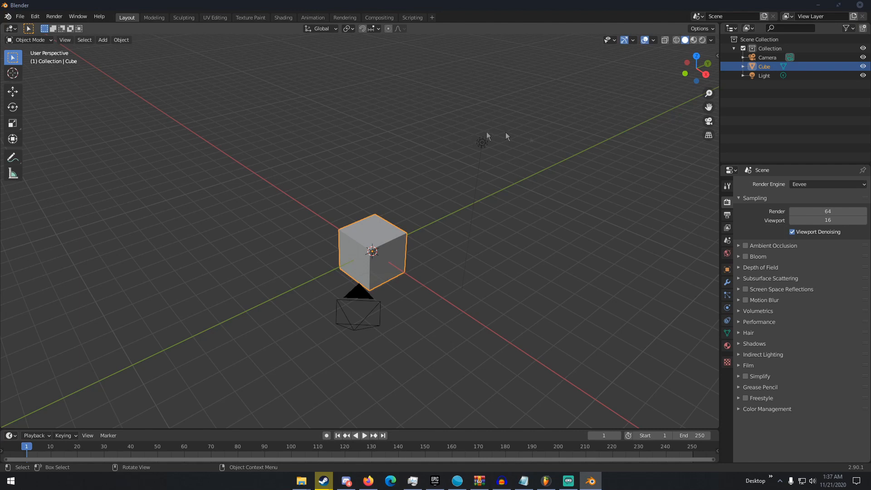
{"action": "left_click", "coordinate": [798, 184]}
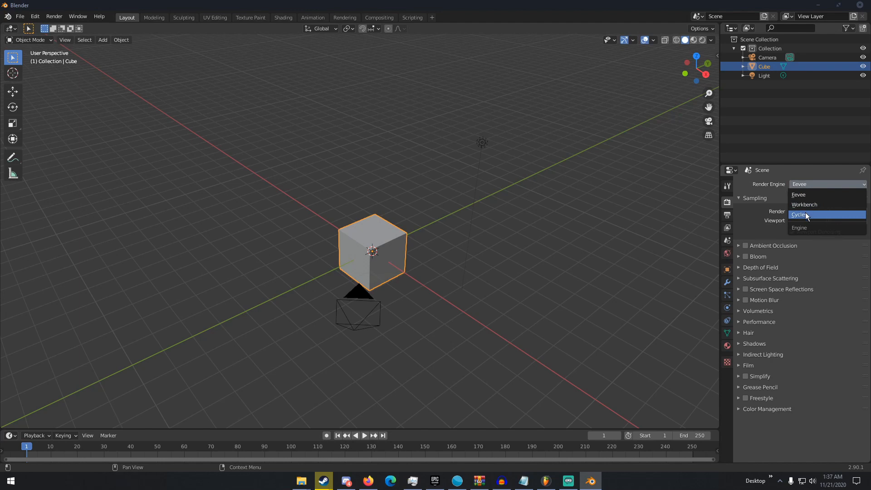
{"action": "left_click", "coordinate": [804, 214]}
{"action": "left_click", "coordinate": [798, 208]}
{"action": "left_click", "coordinate": [804, 225]}
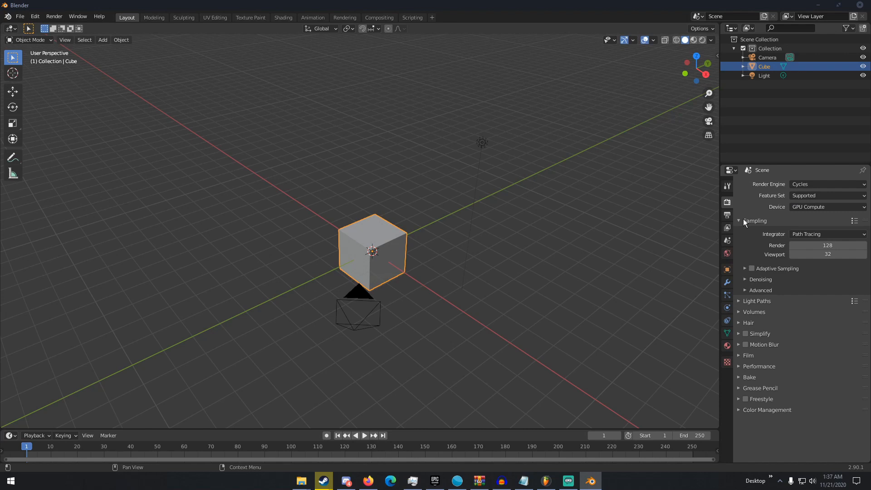
- Select the camera and view it together with the cube from several angles
{"action": "middle_click_drag", "start_coordinate": [464, 255], "coordinate": [223, 183]}
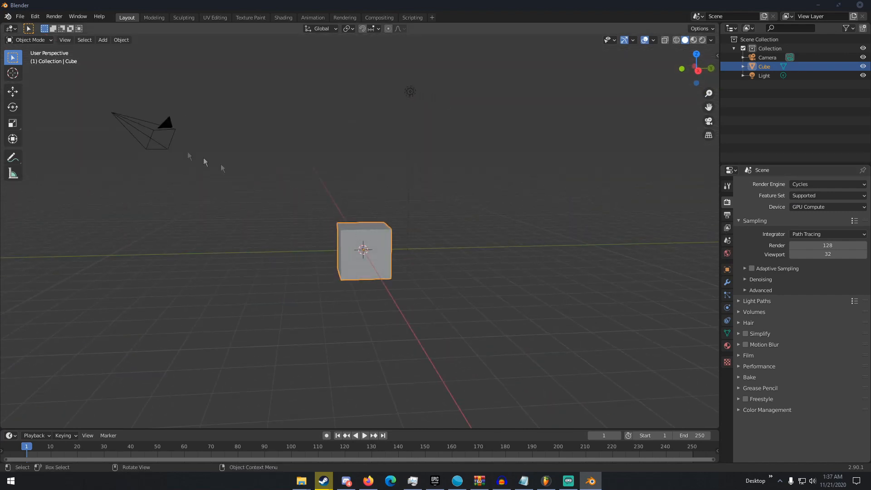
{"action": "left_click", "coordinate": [152, 123]}
{"action": "left_click", "coordinate": [159, 122]}
{"action": "middle_click_drag", "start_coordinate": [161, 121], "coordinate": [371, 236]}
{"action": "scroll", "coordinate": [365, 239], "scroll_direction": "down", "scroll_amount": 2}
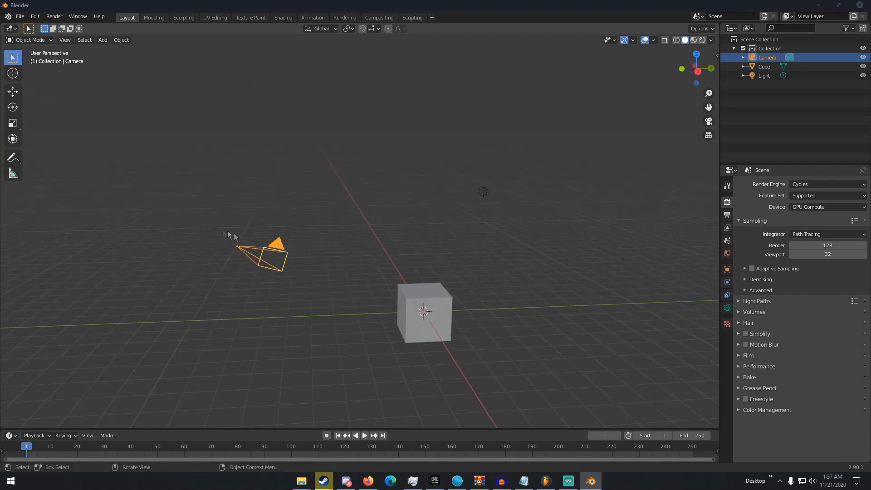
{"action": "middle_click_drag", "start_coordinate": [299, 280], "coordinate": [266, 263]}
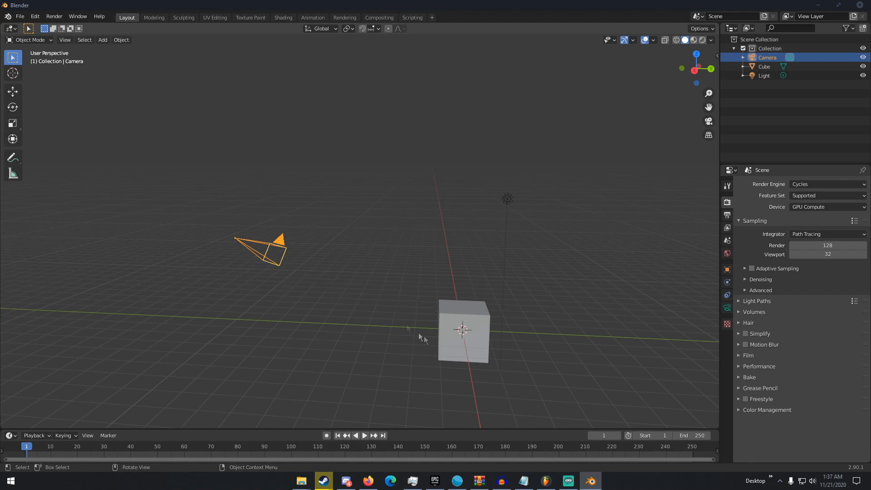
{"action": "middle_click_drag", "start_coordinate": [268, 258], "coordinate": [323, 298]}
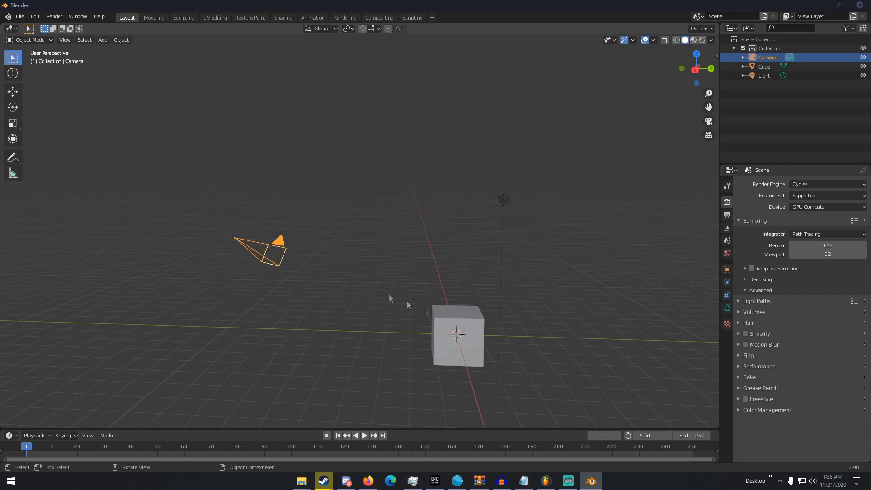
{"action": "mouse_move", "coordinate": [272, 249]}
{"action": "middle_mouse_down"}
{"action": "mouse_move", "coordinate": [254, 257]}
{"action": "mouse_move", "coordinate": [261, 254]}
{"action": "middle_mouse_up"}
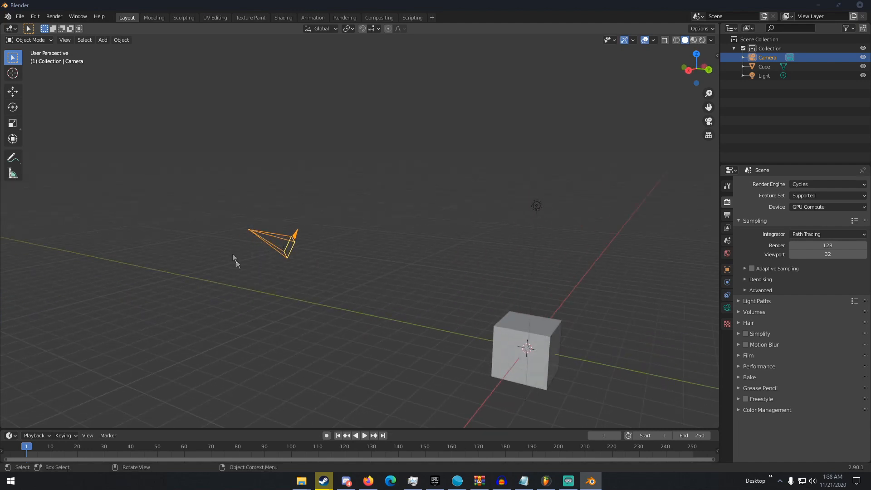
- Set the render engine to Eevee
{"action": "middle_click_drag", "start_coordinate": [309, 248], "coordinate": [453, 266]}
{"action": "left_click", "coordinate": [814, 184]}
{"action": "left_click", "coordinate": [816, 194]}
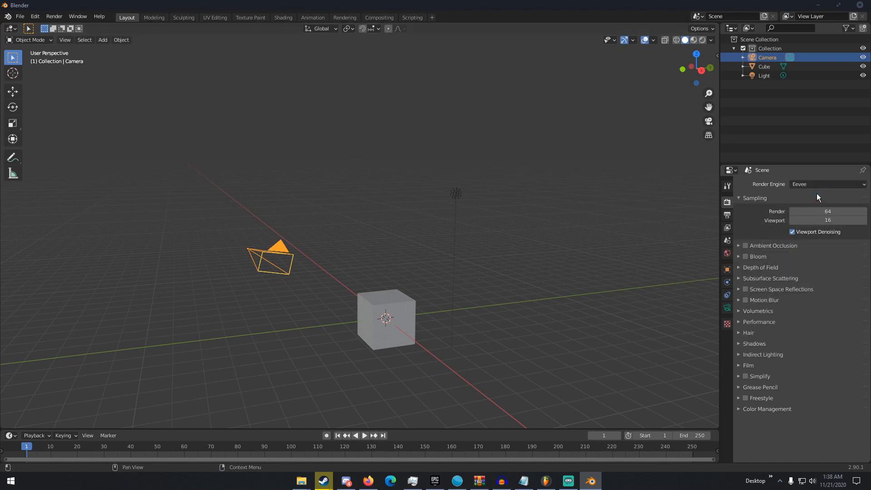
- Examine the selected camera's placement relative to the cube from several angles and distances
{"action": "middle_click_drag", "start_coordinate": [520, 203], "coordinate": [399, 205]}
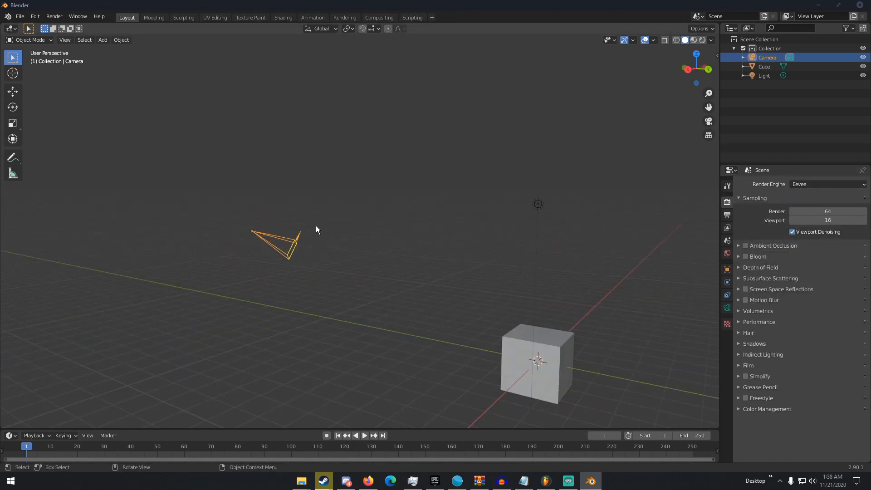
{"action": "middle_click_drag", "start_coordinate": [317, 229], "coordinate": [336, 224]}
{"action": "mouse_move", "coordinate": [286, 240]}
{"action": "middle_mouse_down"}
{"action": "mouse_move", "coordinate": [294, 238]}
{"action": "mouse_move", "coordinate": [292, 251]}
{"action": "middle_mouse_up"}
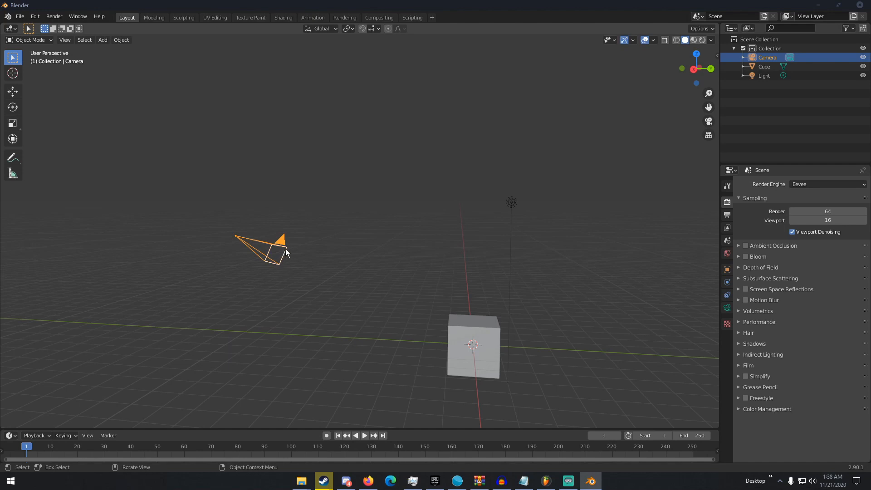
{"action": "middle_click_drag", "start_coordinate": [285, 248], "coordinate": [327, 268]}
{"action": "scroll", "coordinate": [328, 268], "scroll_direction": "down", "scroll_amount": 3}
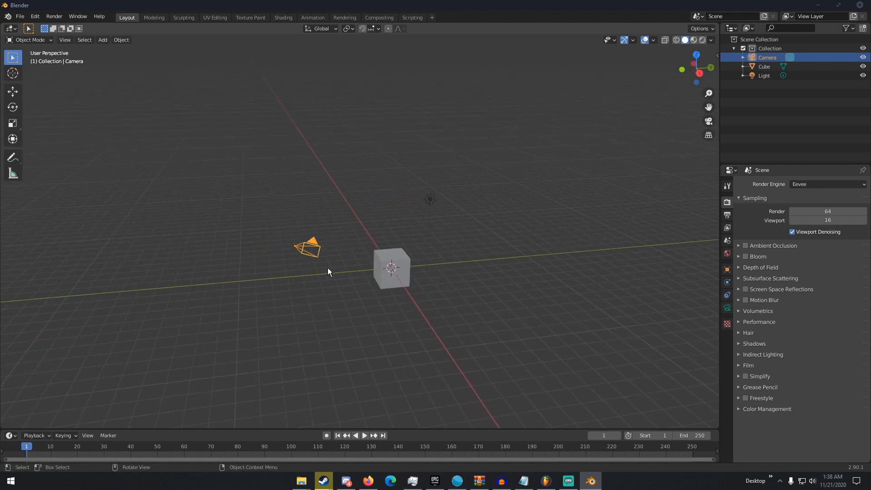
{"action": "middle_click_drag", "start_coordinate": [326, 252], "coordinate": [302, 254]}
{"action": "scroll", "coordinate": [302, 254], "scroll_direction": "up", "scroll_amount": 3}
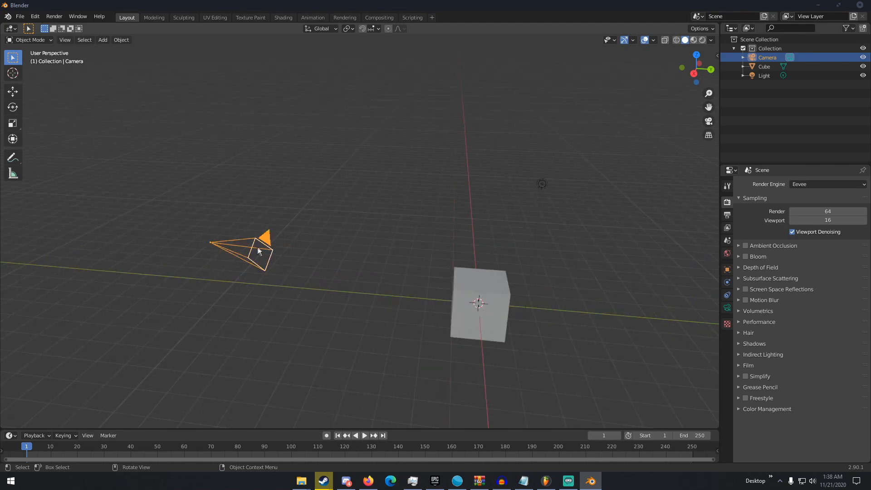
{"action": "middle_click_drag", "start_coordinate": [238, 246], "coordinate": [262, 249]}
{"action": "scroll", "coordinate": [262, 250], "scroll_direction": "down", "scroll_amount": 3}
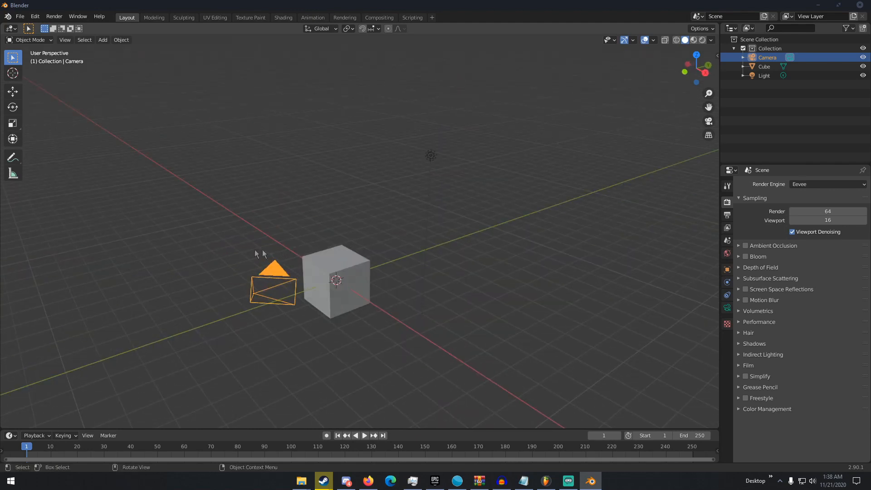
{"action": "scroll", "coordinate": [308, 259], "scroll_direction": "up", "scroll_amount": 3}
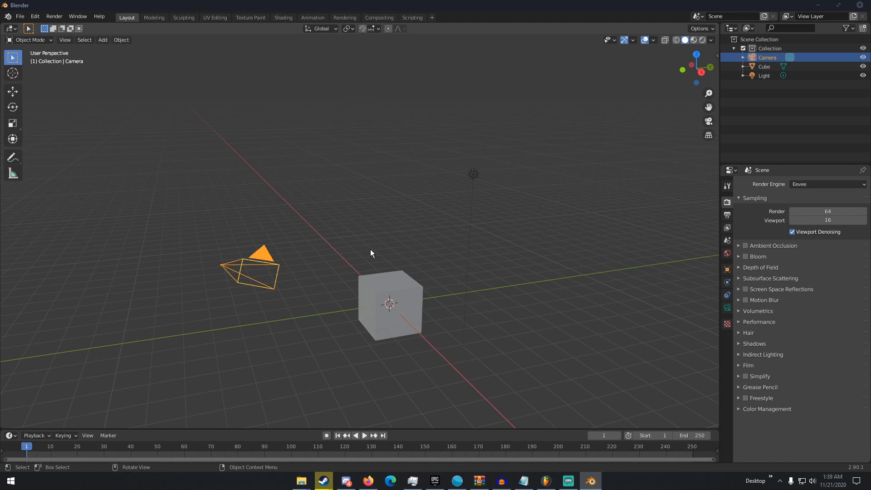
- Delete the default cube from the scene
{"action": "middle_click_drag", "start_coordinate": [371, 250], "coordinate": [394, 245]}
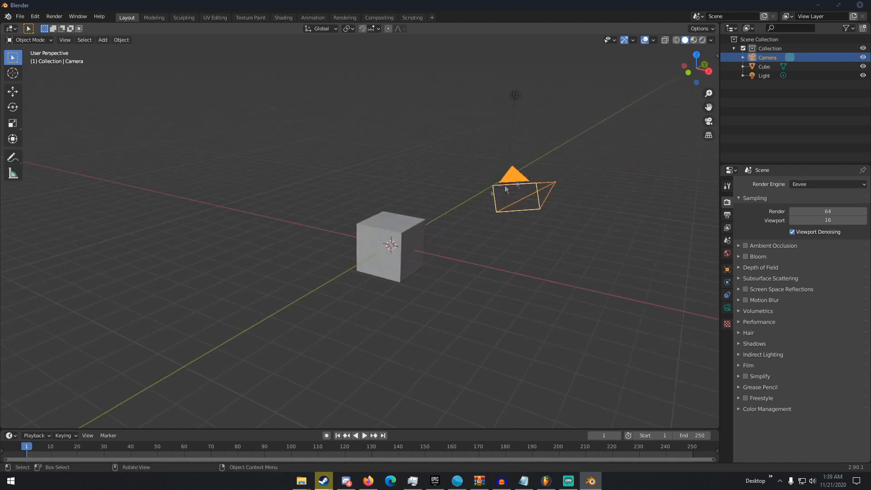
{"action": "left_click", "coordinate": [396, 245]}
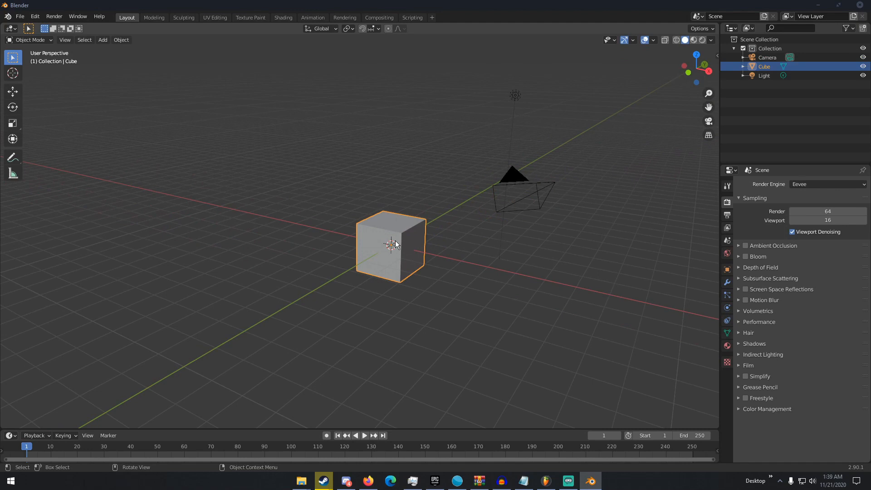
{"action": "key", "text": "Delete"}
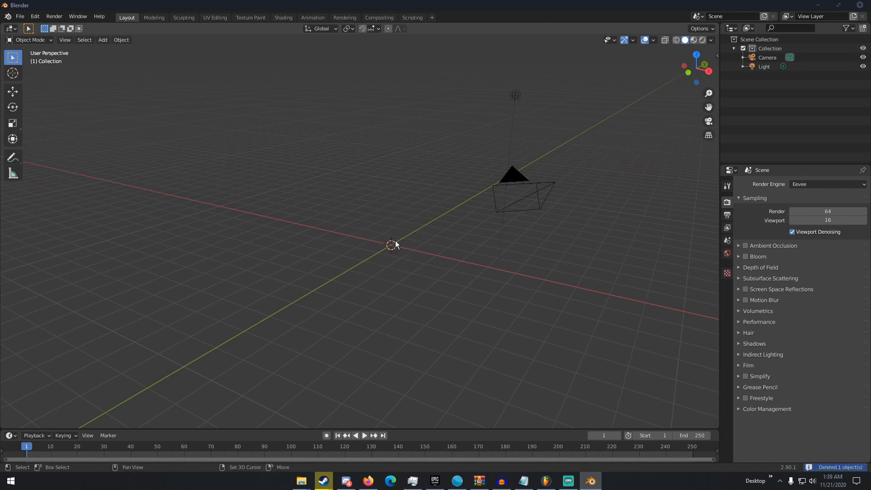
- Add a UV sphere at the world origin and raise it along the Z axis until it rests on the grid floor
{"action": "key", "text": "shift+a"}
{"action": "mouse_move", "coordinate": [393, 243]}
{"action": "left_click", "coordinate": [443, 267]}
{"action": "middle_click_drag", "start_coordinate": [443, 266], "coordinate": [449, 249]}
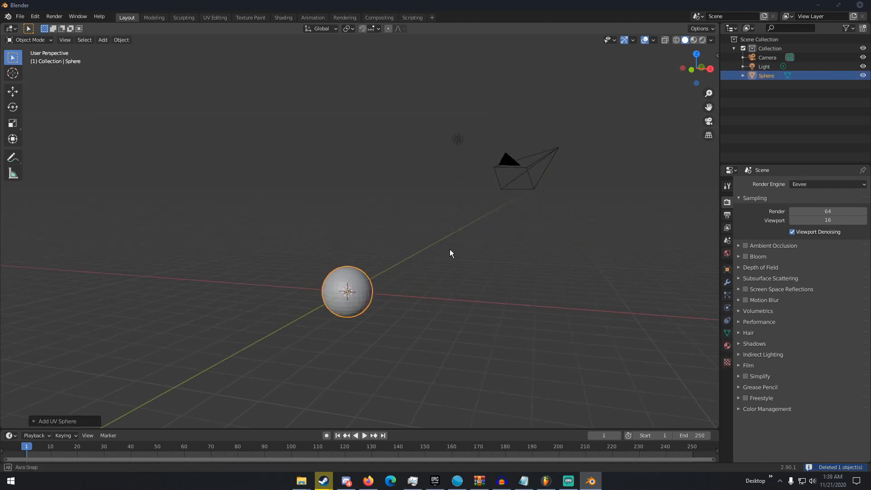
{"action": "key", "text": "g"}
{"action": "key", "text": "z"}
{"action": "left_click", "coordinate": [450, 230]}
- Add a plane beneath the sphere and scale it up into a wide floor
{"action": "key", "text": "shift+a"}
{"action": "mouse_move", "coordinate": [426, 222]}
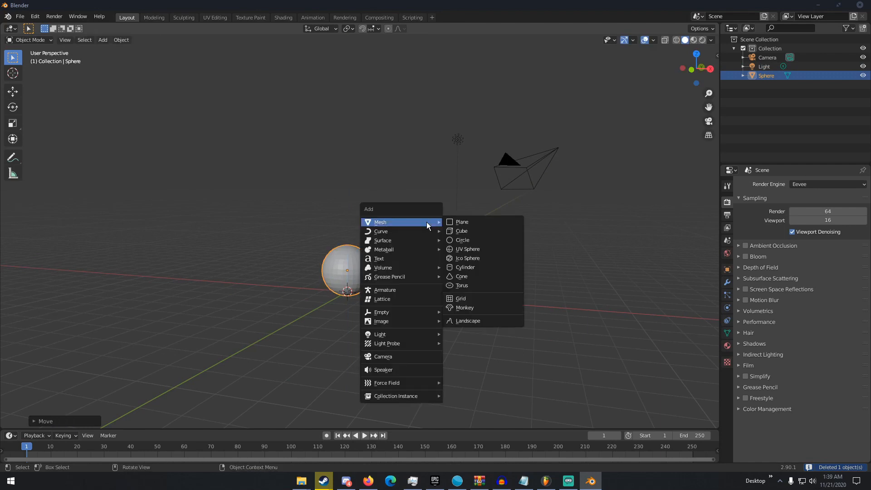
{"action": "left_click", "coordinate": [459, 222]}
{"action": "key", "text": "s"}
{"action": "left_click", "coordinate": [235, 299]}
{"action": "middle_click_drag", "start_coordinate": [235, 299], "coordinate": [358, 275]}
{"action": "key", "text": "g"}
{"action": "left_click", "coordinate": [356, 275]}
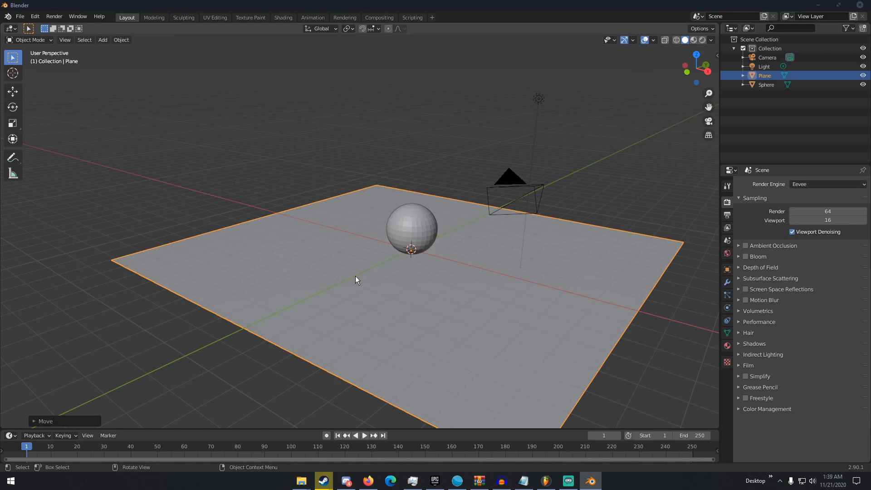
- Set the render engine to Cycles
{"action": "key", "text": "KP_0"}
{"action": "middle_click_drag", "start_coordinate": [516, 249], "coordinate": [567, 256]}
{"action": "left_click", "coordinate": [821, 186]}
{"action": "left_click", "coordinate": [801, 216]}
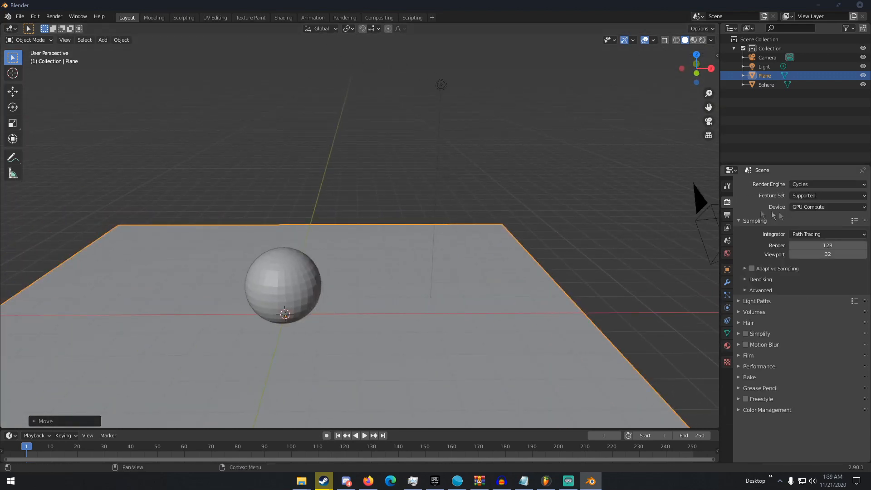
- Preview the sphere and plane in Rendered viewport shading and return to Solid shading
{"action": "key", "text": "z"}
{"action": "left_click", "coordinate": [404, 135]}
{"action": "key", "text": "z"}
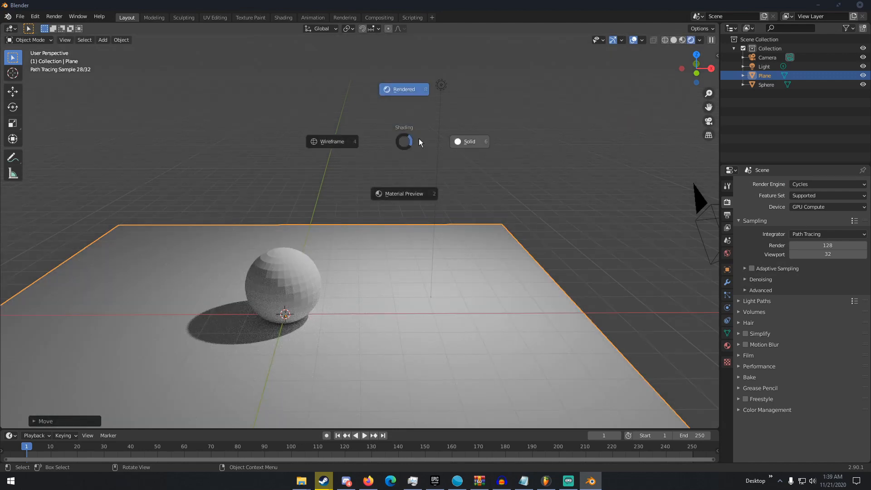
{"action": "left_click", "coordinate": [444, 141]}
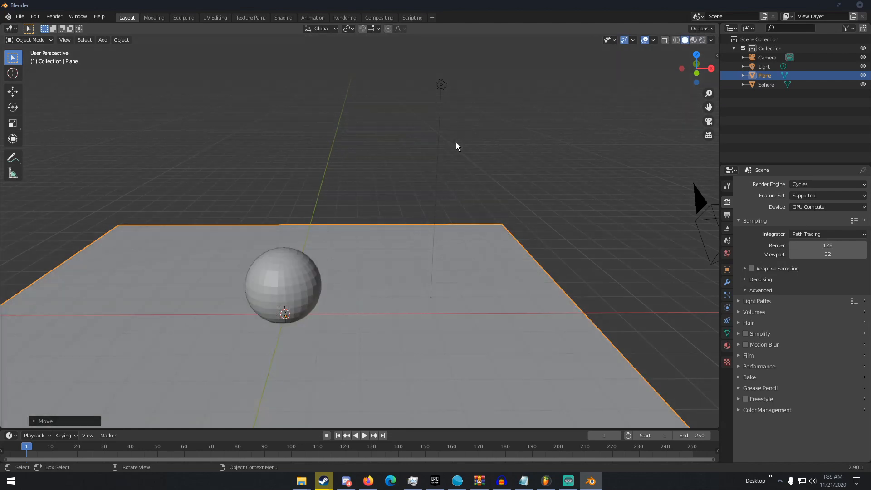
- Apply Shade Smooth to the sphere and display the scene in Rendered viewport shading with nothing selected
{"action": "left_click", "coordinate": [285, 278]}
{"action": "right_click", "coordinate": [284, 278]}
{"action": "left_click", "coordinate": [316, 271]}
{"action": "key", "text": "z"}
{"action": "left_click", "coordinate": [315, 159]}
{"action": "middle_click_drag", "start_coordinate": [329, 181], "coordinate": [387, 107], "text": "shift"}
{"action": "left_click", "coordinate": [374, 164]}
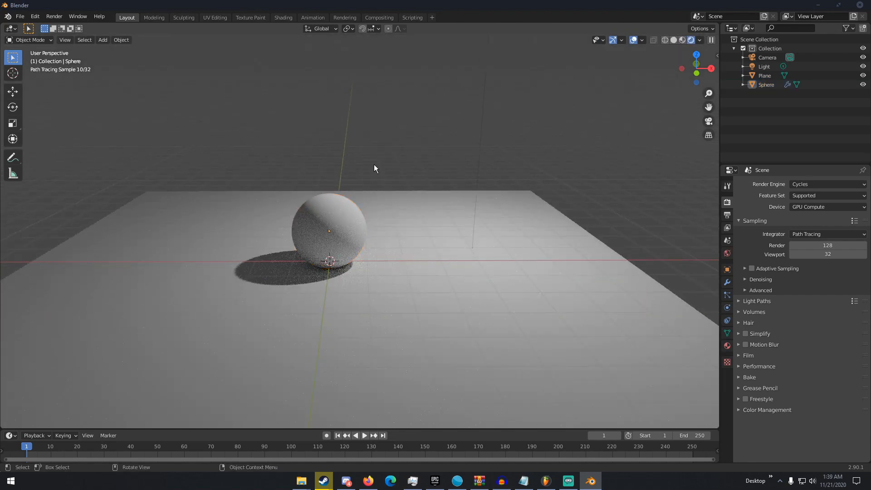
- Hide the viewport overlays and examine the Cycles rendering of the sphere and its shadow from several angles
{"action": "middle_click_drag", "start_coordinate": [371, 171], "coordinate": [402, 132]}
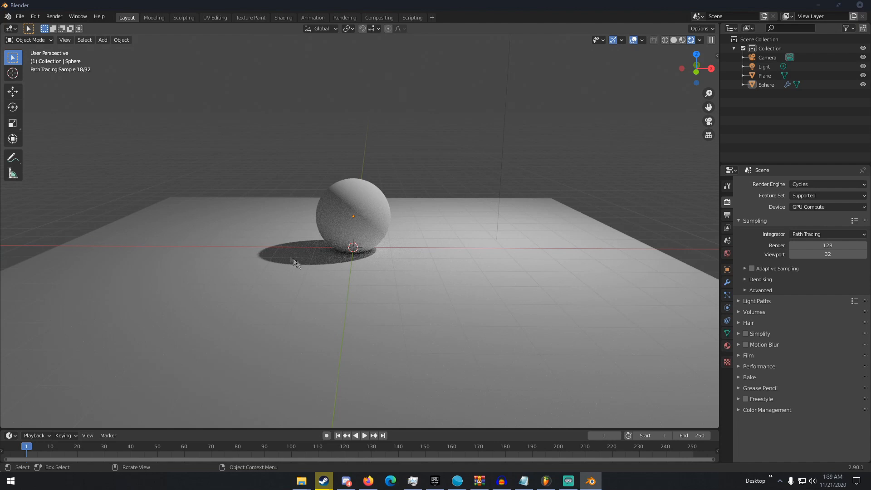
{"action": "left_click", "coordinate": [633, 40]}
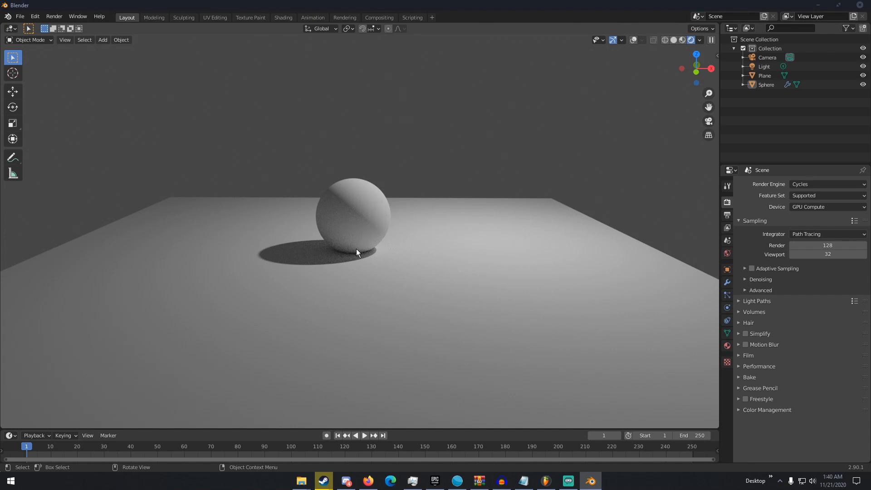
{"action": "middle_click_drag", "start_coordinate": [360, 245], "coordinate": [428, 230]}
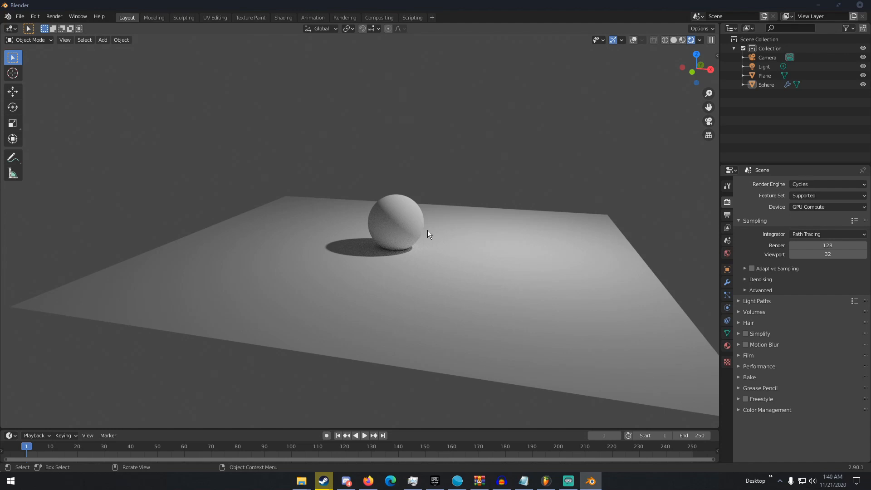
{"action": "middle_click_drag", "start_coordinate": [398, 230], "coordinate": [422, 258]}
{"action": "scroll", "coordinate": [380, 249], "scroll_direction": "down", "scroll_amount": 3}
{"action": "scroll", "coordinate": [387, 249], "scroll_direction": "up", "scroll_amount": 3}
{"action": "middle_click_drag", "start_coordinate": [411, 266], "coordinate": [430, 263]}
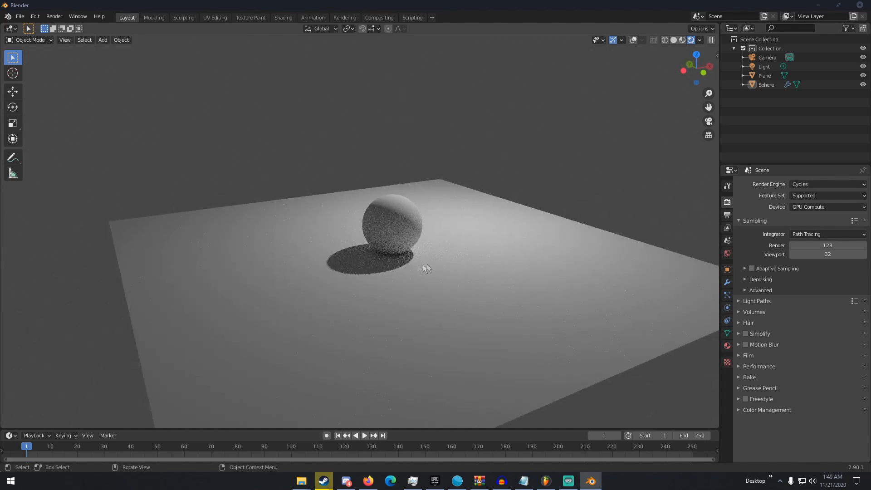
{"action": "middle_click_drag", "start_coordinate": [366, 261], "coordinate": [422, 282]}
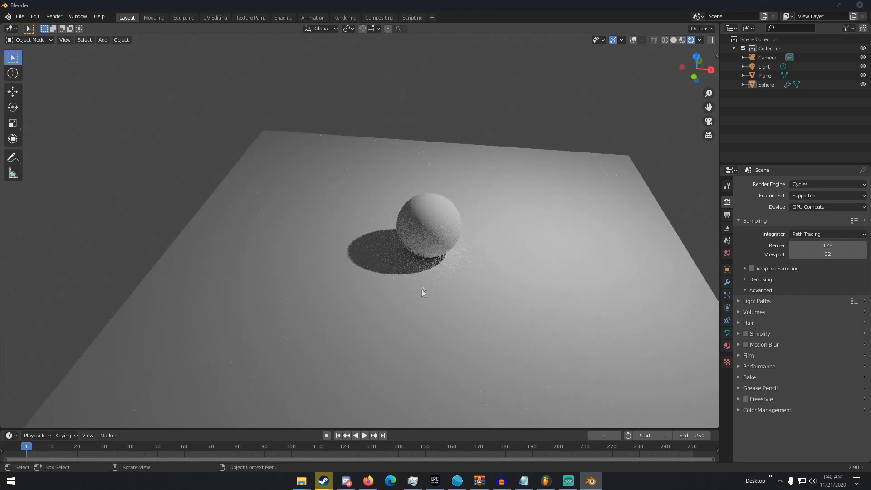
- Set the render engine to Eevee and examine the sphere's shadow up close and from several angles
{"action": "left_click", "coordinate": [806, 184]}
{"action": "left_click", "coordinate": [805, 195]}
{"action": "middle_click_drag", "start_coordinate": [523, 276], "coordinate": [339, 262]}
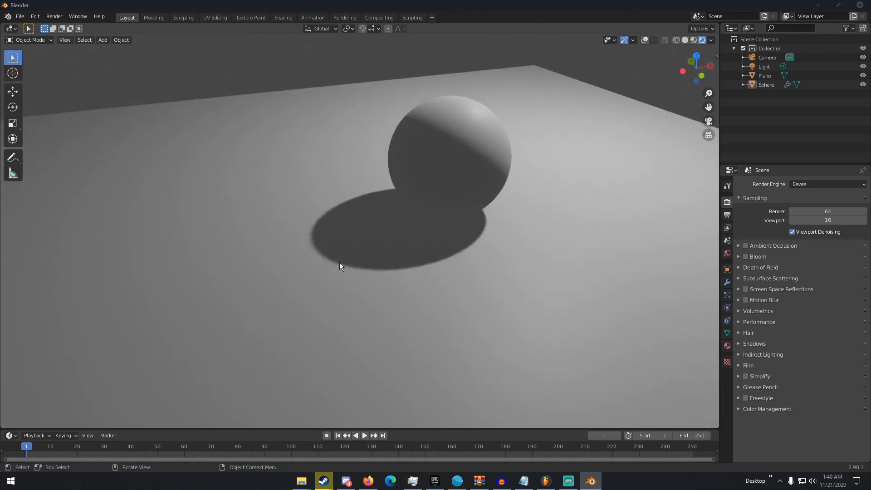
{"action": "scroll", "coordinate": [317, 261], "scroll_direction": "up", "scroll_amount": 4}
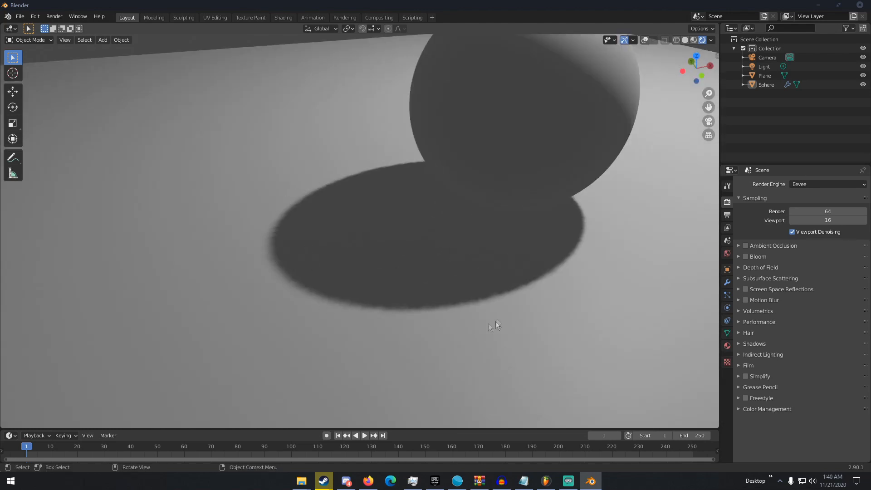
{"action": "scroll", "coordinate": [495, 323], "scroll_direction": "down", "scroll_amount": 4}
{"action": "middle_click_drag", "start_coordinate": [493, 276], "coordinate": [466, 284]}
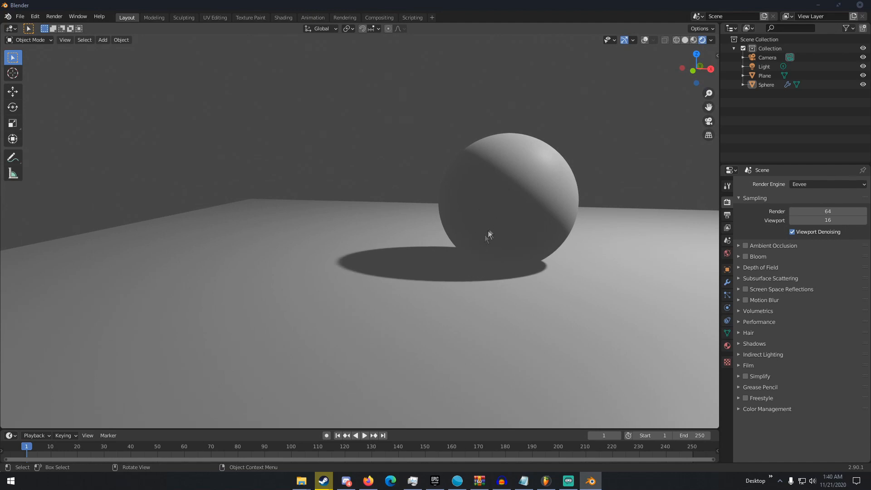
{"action": "scroll", "coordinate": [493, 248], "scroll_direction": "down", "scroll_amount": 3}
{"action": "middle_click_drag", "start_coordinate": [494, 245], "coordinate": [472, 265]}
{"action": "scroll", "coordinate": [502, 268], "scroll_direction": "down", "scroll_amount": 4}
{"action": "scroll", "coordinate": [472, 264], "scroll_direction": "up", "scroll_amount": 6}
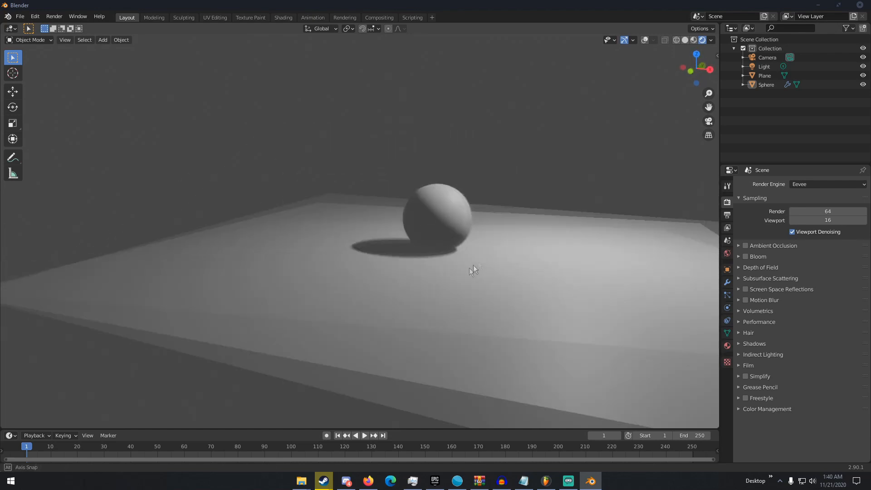
- Enable Ambient Occlusion for Eevee and try Bloom on the rendered scene, leaving Bloom disabled
{"action": "left_click", "coordinate": [746, 247]}
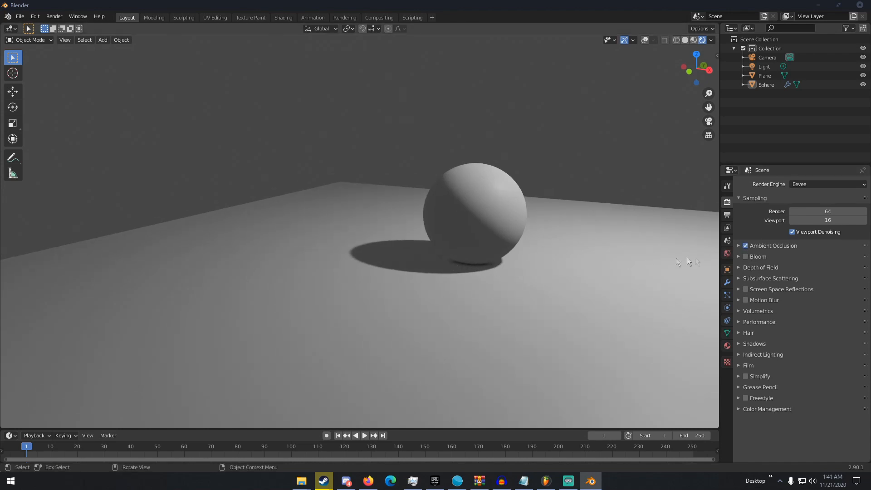
{"action": "scroll", "coordinate": [594, 254], "scroll_direction": "down", "scroll_amount": 4}
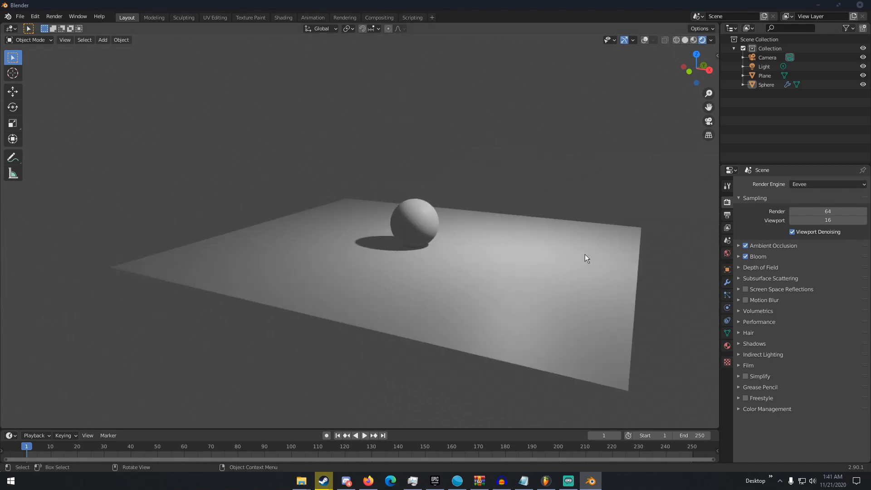
{"action": "scroll", "coordinate": [571, 267], "scroll_direction": "up", "scroll_amount": 4}
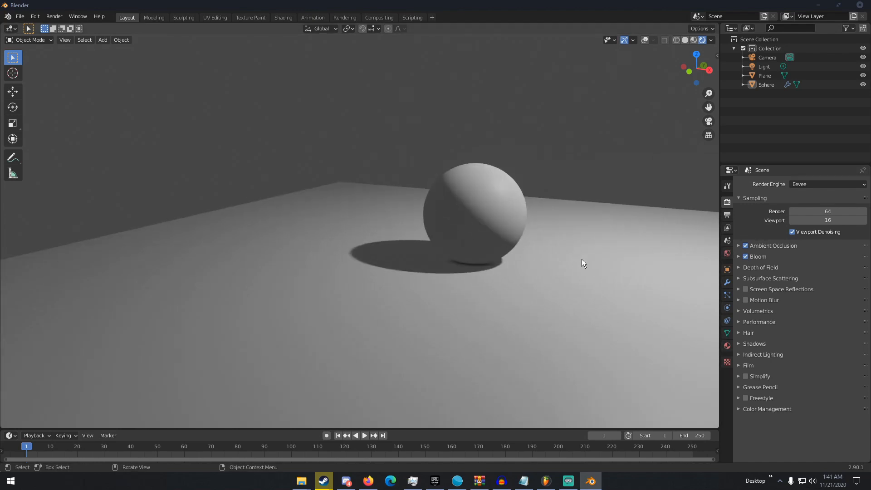
{"action": "left_click", "coordinate": [745, 256]}
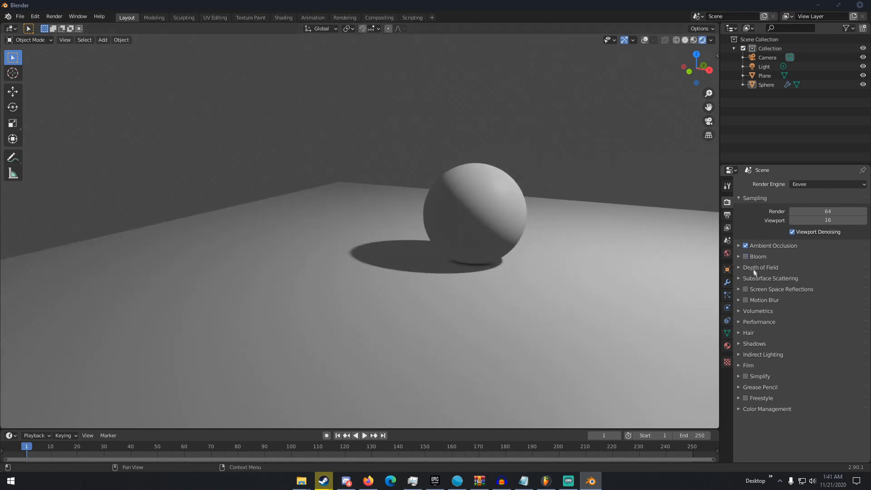
- Enable Screen Space Reflections and inspect the contact area between the sphere and the plane
{"action": "left_click", "coordinate": [755, 278]}
{"action": "left_click", "coordinate": [755, 277]}
{"action": "left_click", "coordinate": [745, 289]}
{"action": "middle_click_drag", "start_coordinate": [695, 276], "coordinate": [551, 240]}
{"action": "scroll", "coordinate": [548, 230], "scroll_direction": "up", "scroll_amount": 2}
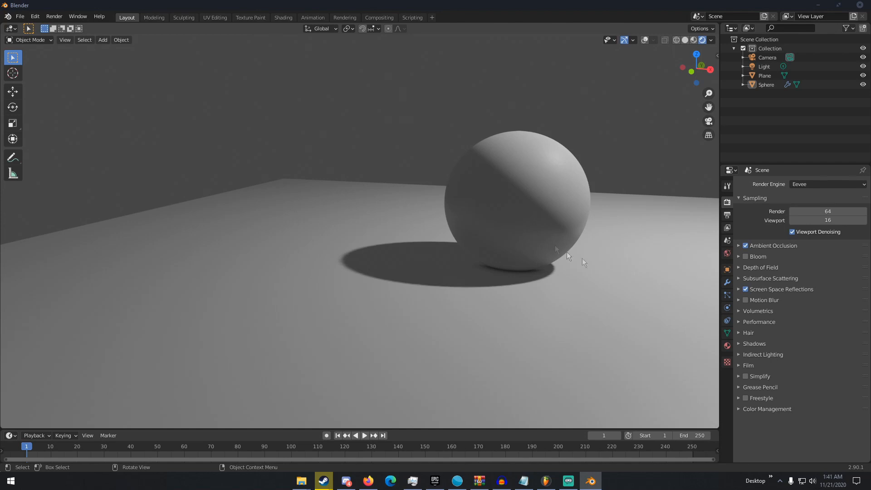
- Examine the remaining Eevee render settings, from Volumetrics, Performance, Hair and Shadows through to Grease Pencil
{"action": "left_click", "coordinate": [759, 311]}
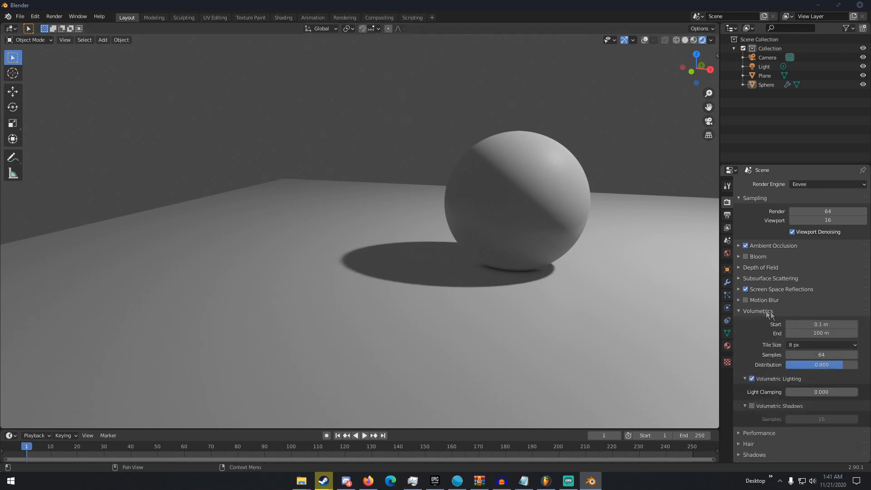
{"action": "left_click", "coordinate": [758, 311]}
{"action": "left_click", "coordinate": [764, 322]}
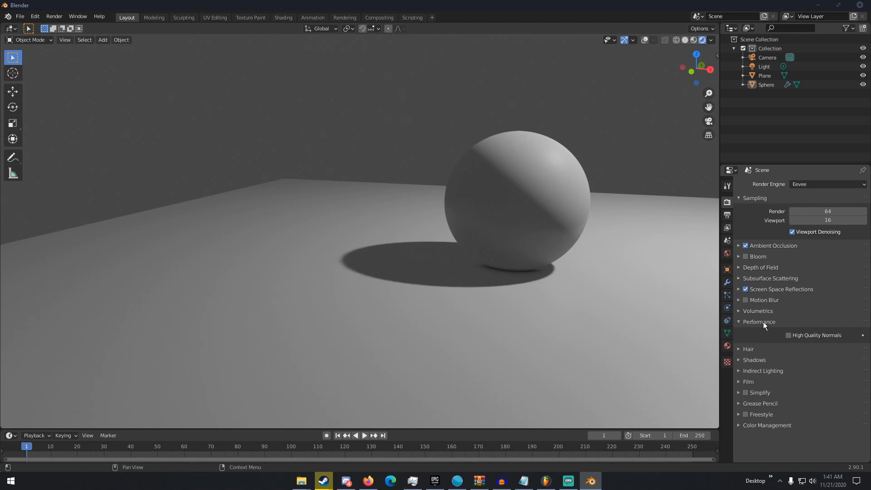
{"action": "left_click", "coordinate": [759, 322]}
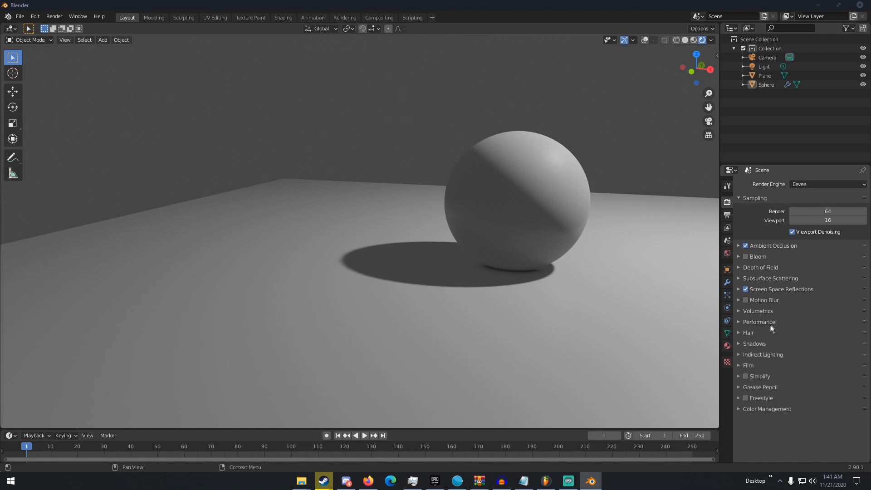
{"action": "left_click", "coordinate": [762, 332]}
{"action": "left_click", "coordinate": [762, 332]}
{"action": "left_click", "coordinate": [754, 343]}
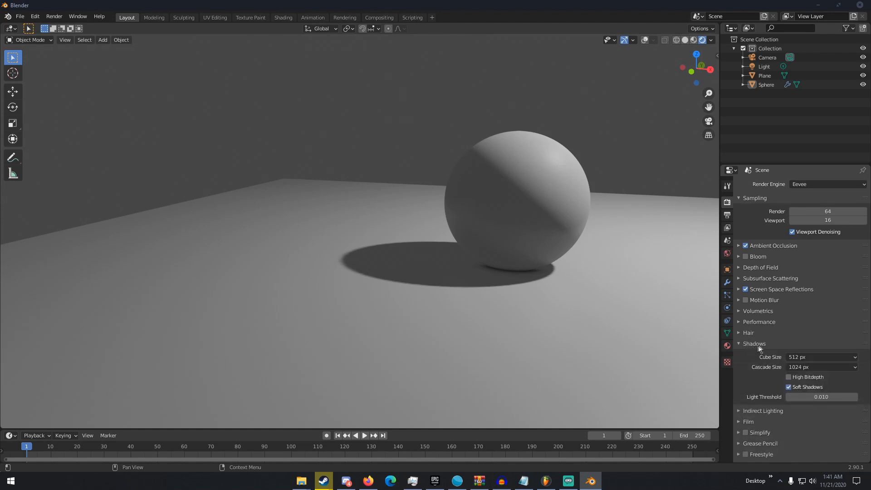
{"action": "left_click", "coordinate": [766, 344]}
{"action": "left_click", "coordinate": [767, 352]}
{"action": "left_click", "coordinate": [767, 351]}
{"action": "left_click", "coordinate": [764, 362]}
{"action": "left_click", "coordinate": [763, 362]}
{"action": "left_click", "coordinate": [762, 377]}
{"action": "left_click", "coordinate": [762, 376]}
{"action": "left_click", "coordinate": [763, 389]}
{"action": "left_click", "coordinate": [763, 390]}
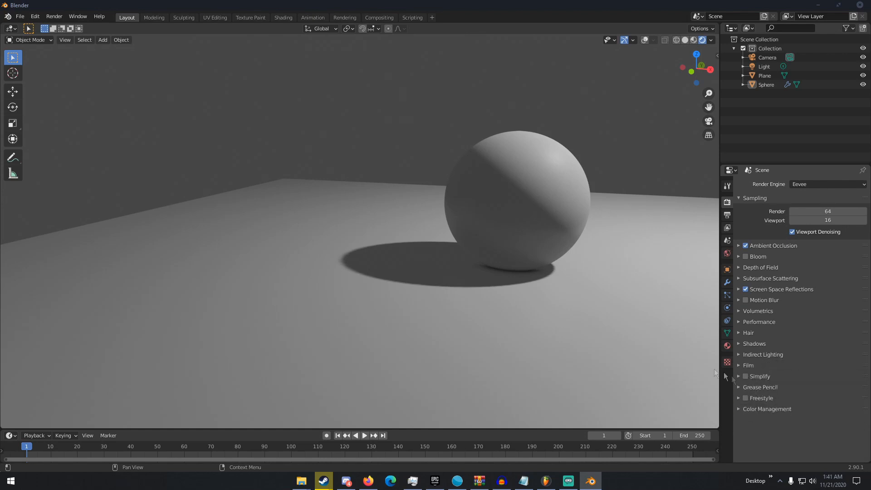
- Try the Very High Contrast look in Color Management and reset the look to None
{"action": "scroll", "coordinate": [657, 352], "scroll_direction": "down", "scroll_amount": 3}
{"action": "left_click", "coordinate": [750, 409]}
{"action": "scroll", "coordinate": [750, 409], "scroll_direction": "down", "scroll_amount": 2}
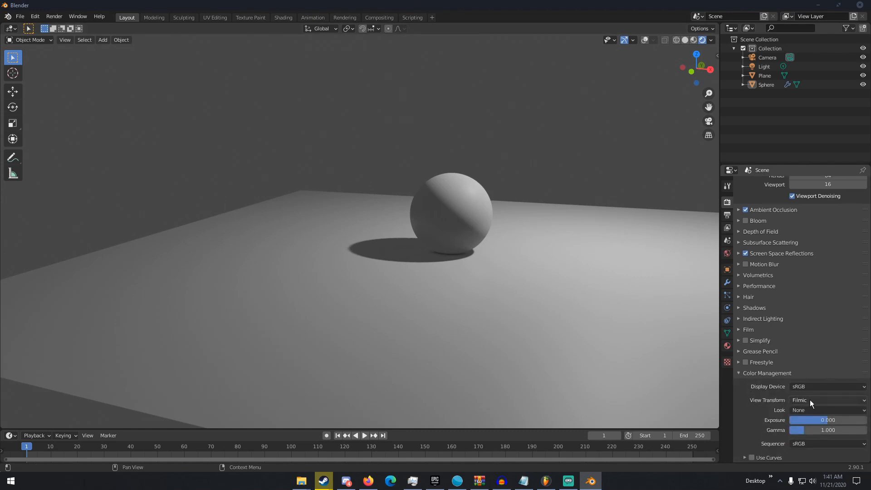
{"action": "left_click", "coordinate": [803, 402]}
{"action": "left_click", "coordinate": [813, 410]}
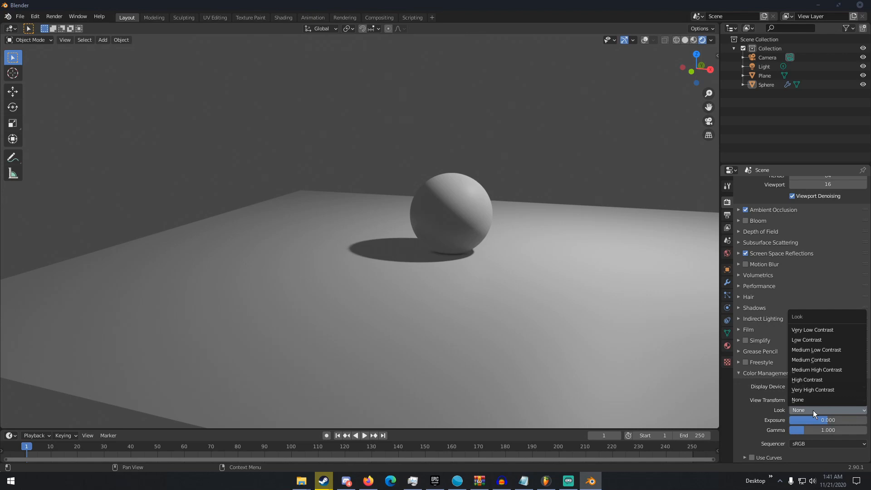
{"action": "left_click", "coordinate": [810, 389]}
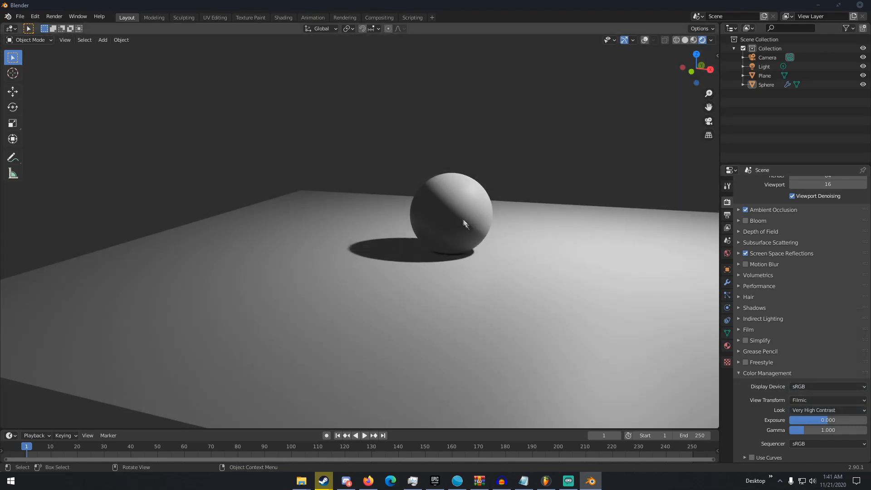
{"action": "left_click", "coordinate": [801, 410]}
{"action": "left_click", "coordinate": [807, 407]}
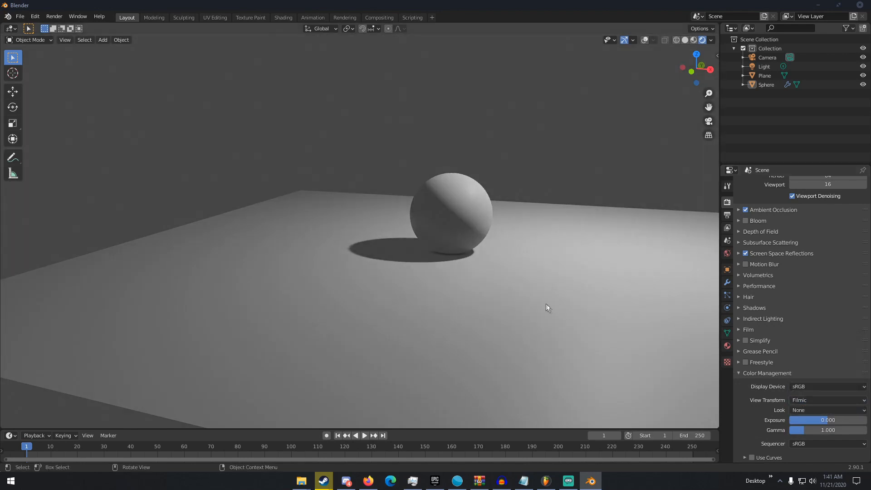
- Review the available render engines, keeping Eevee, and return the viewport to Solid shading
{"action": "scroll", "coordinate": [549, 308], "scroll_direction": "down", "scroll_amount": 4}
{"action": "scroll", "coordinate": [772, 291], "scroll_direction": "up", "scroll_amount": 3}
{"action": "left_click", "coordinate": [810, 185]}
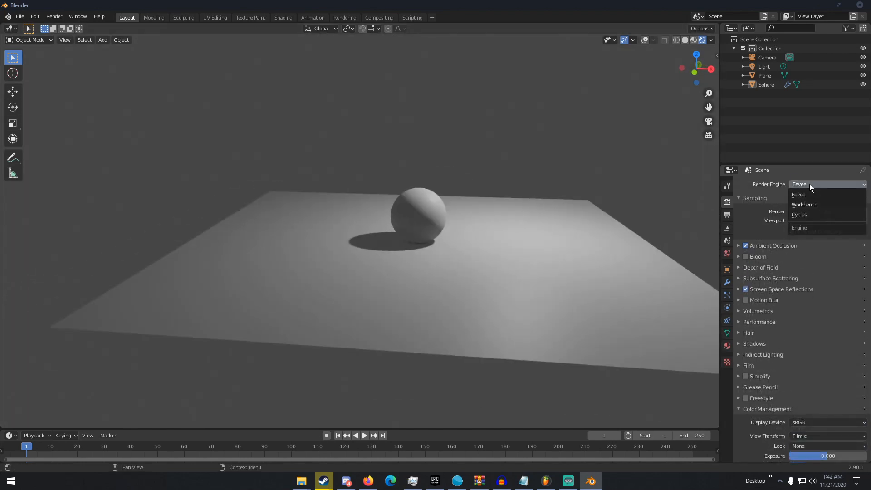
{"action": "key", "text": "z"}
{"action": "left_click", "coordinate": [634, 187]}
- Delete the plane and the sphere and turn the viewport overlays back on
{"action": "left_click", "coordinate": [508, 230]}
{"action": "key", "text": "Delete"}
{"action": "left_click", "coordinate": [427, 208]}
{"action": "key", "text": "Delete"}
{"action": "left_click", "coordinate": [643, 40]}
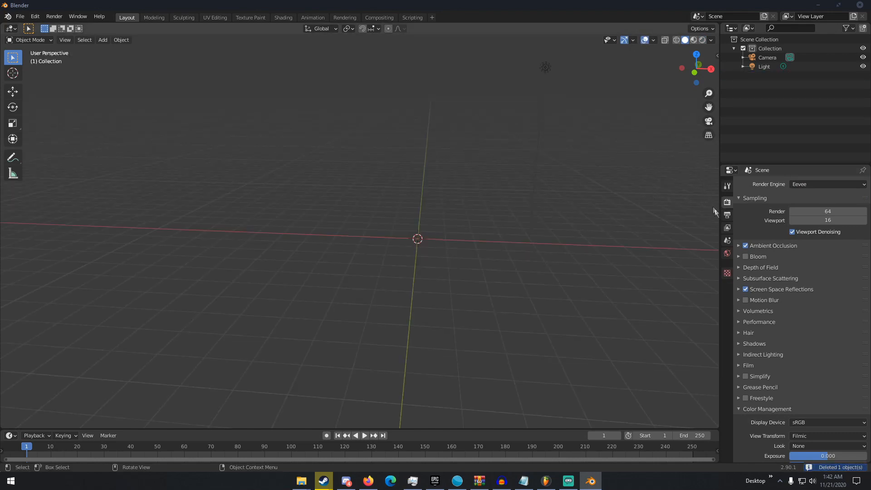
- Examine the output properties' Dimensions and Stereoscopy settings, then view the output folder browser and cancel without choosing a folder
{"action": "left_click", "coordinate": [726, 216]}
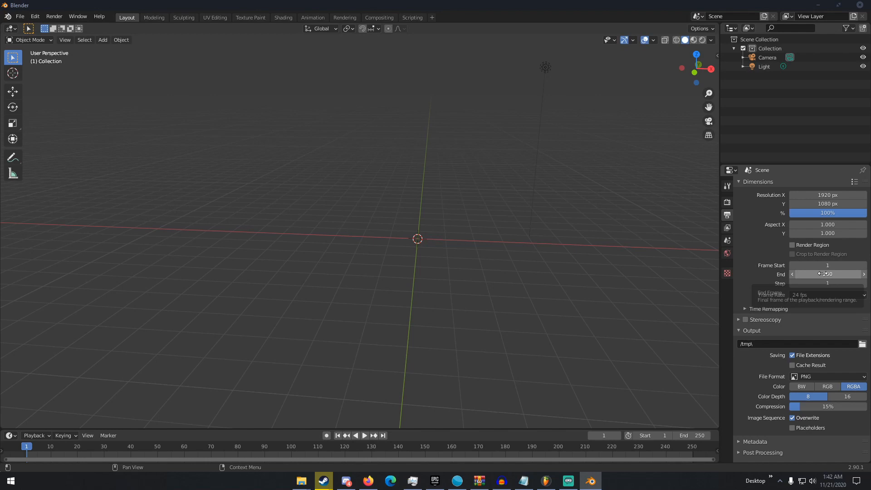
{"action": "left_click", "coordinate": [777, 317]}
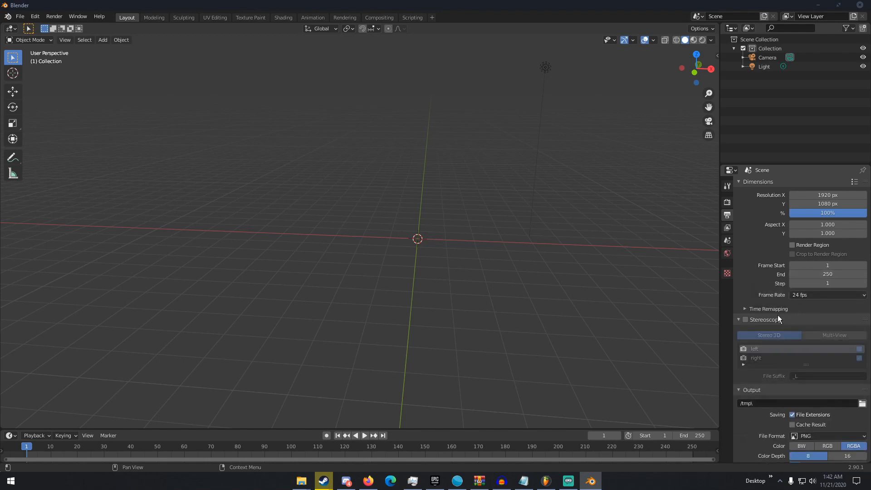
{"action": "left_click", "coordinate": [748, 320]}
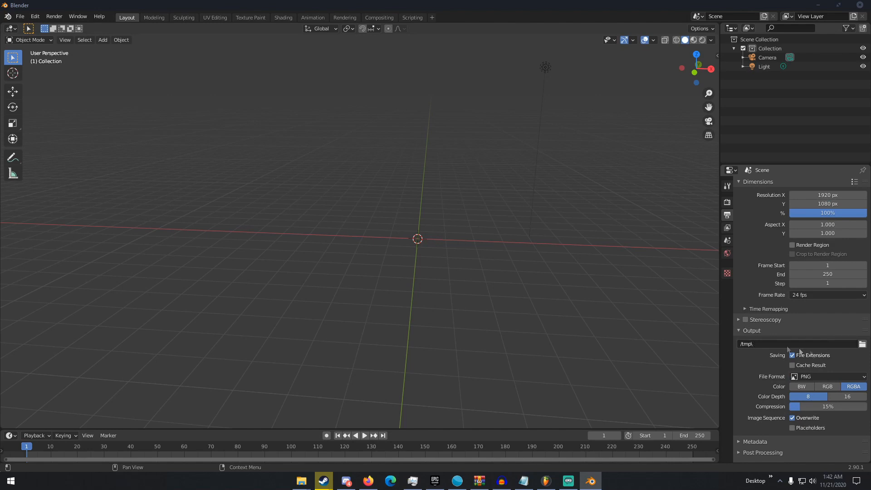
{"action": "left_click", "coordinate": [862, 344]}
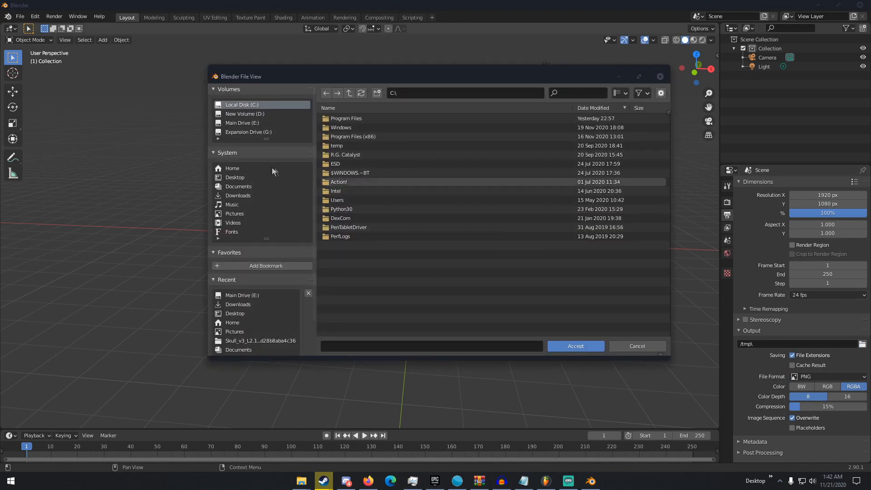
{"action": "left_click", "coordinate": [660, 76]}
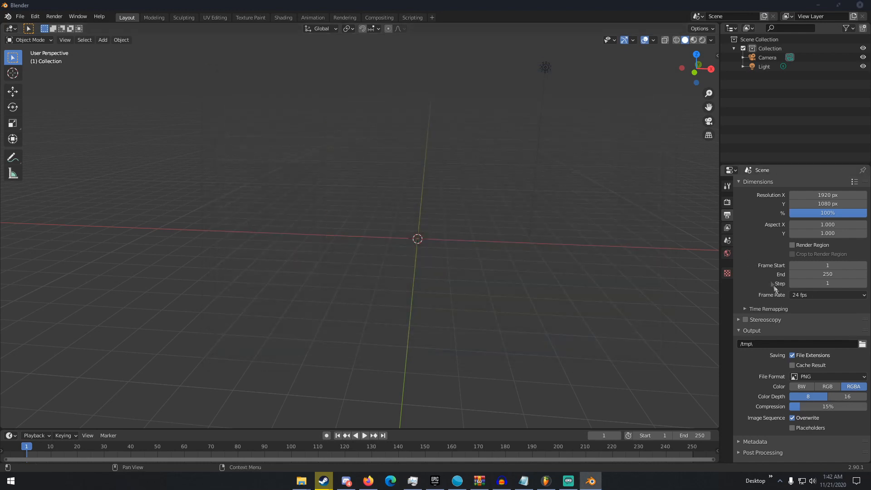
- Examine the output file format choices and the Metadata and Post Processing settings in the output properties
{"action": "left_click", "coordinate": [815, 374]}
{"action": "left_click", "coordinate": [761, 439]}
{"action": "scroll", "coordinate": [761, 408], "scroll_direction": "down", "scroll_amount": 5}
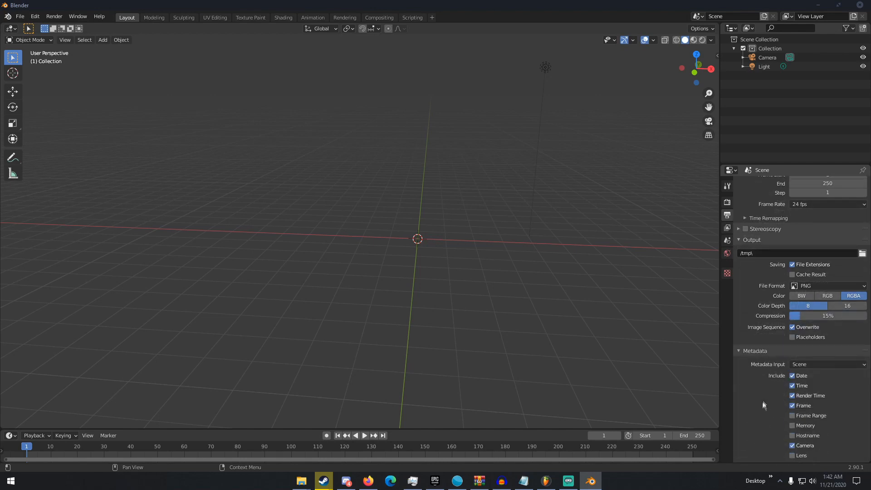
{"action": "scroll", "coordinate": [787, 369], "scroll_direction": "down", "scroll_amount": 2}
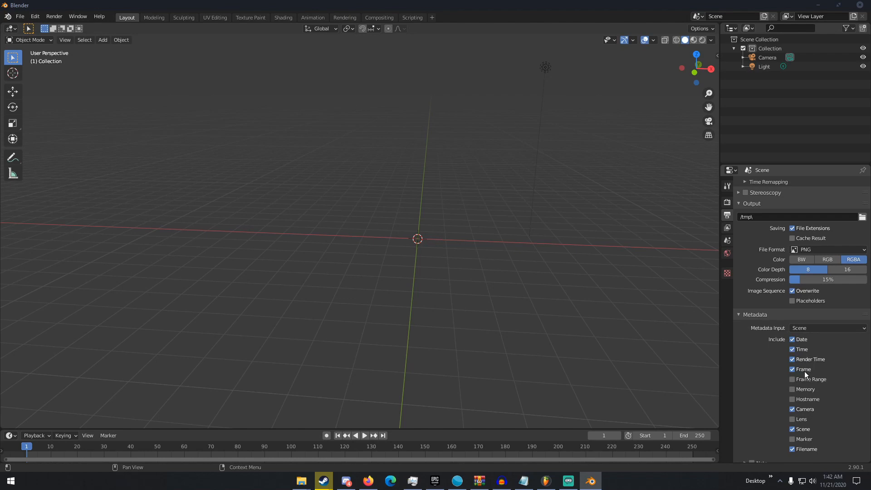
{"action": "scroll", "coordinate": [772, 319], "scroll_direction": "up", "scroll_amount": 5}
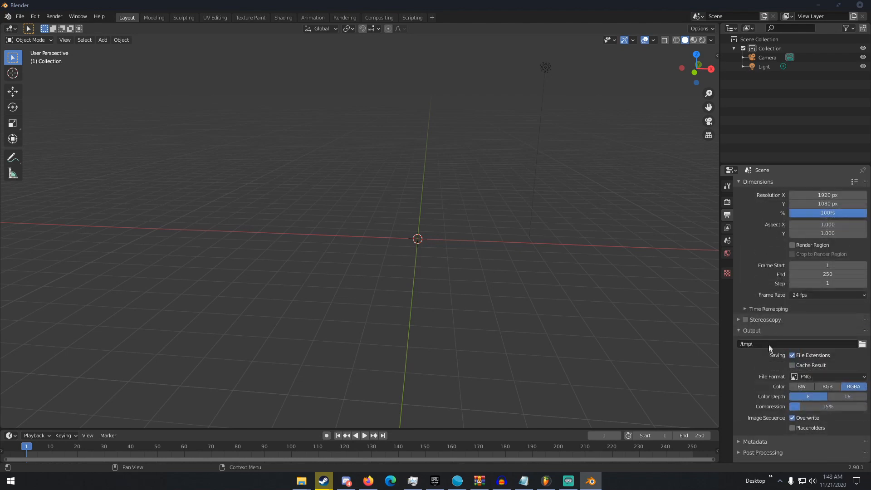
{"action": "left_click", "coordinate": [765, 451]}
{"action": "scroll", "coordinate": [765, 439], "scroll_direction": "down", "scroll_amount": 2}
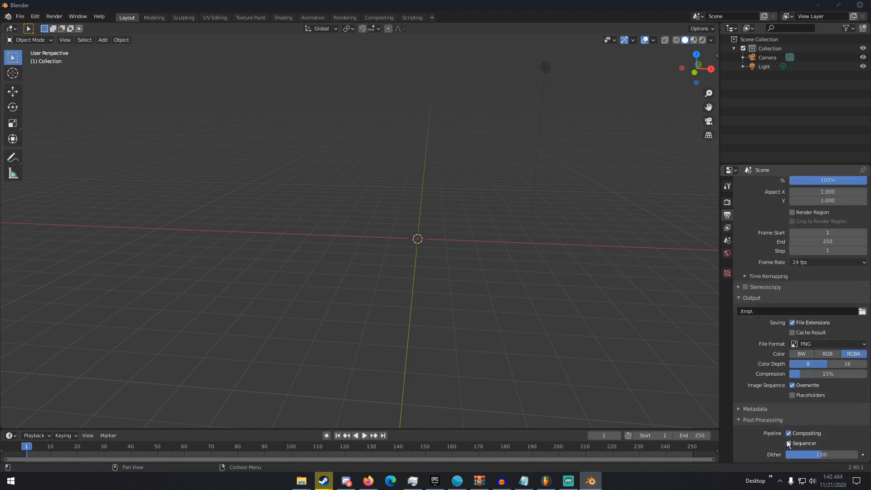
{"action": "left_click", "coordinate": [761, 420]}
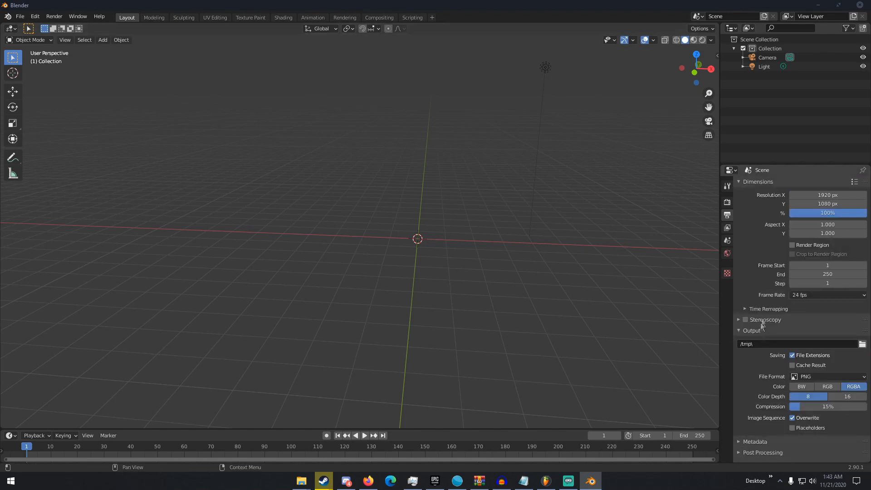
- Examine the view layer's render passes and the scene's Camera, Background Scene and Active Clip settings
{"action": "left_click", "coordinate": [727, 228]}
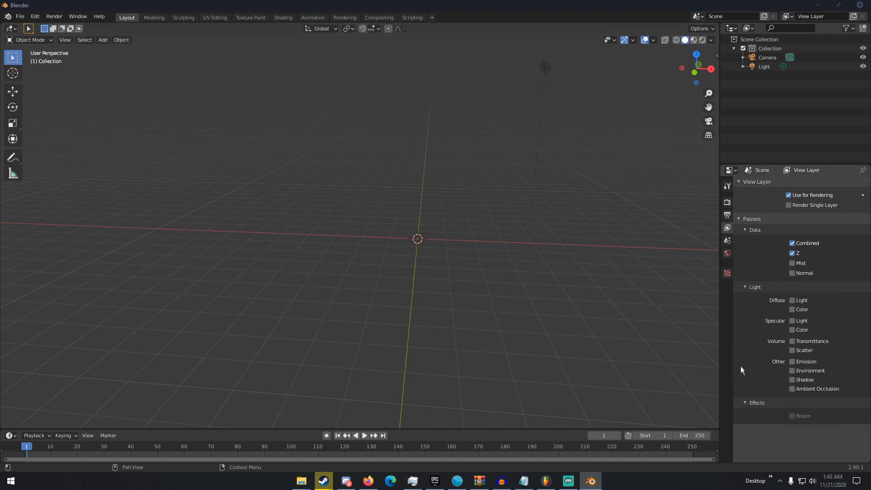
{"action": "left_click", "coordinate": [727, 244]}
{"action": "left_click", "coordinate": [755, 232]}
{"action": "left_click", "coordinate": [755, 231]}
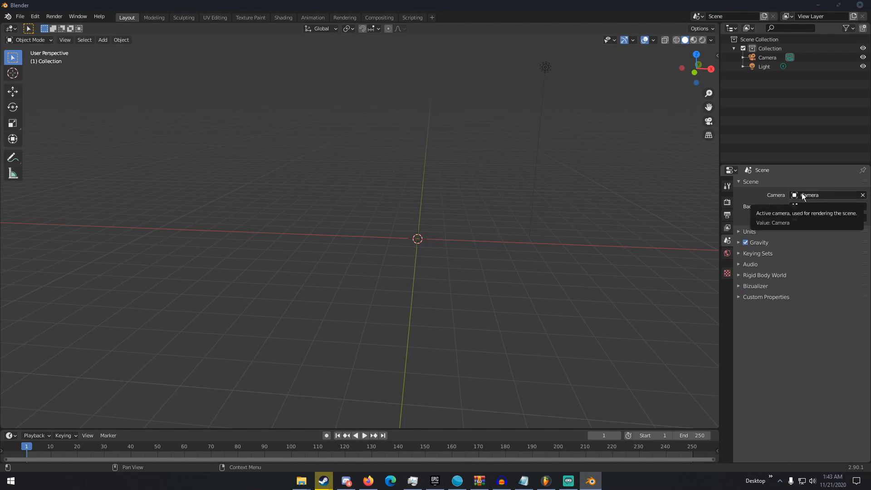
{"action": "left_click", "coordinate": [807, 205]}
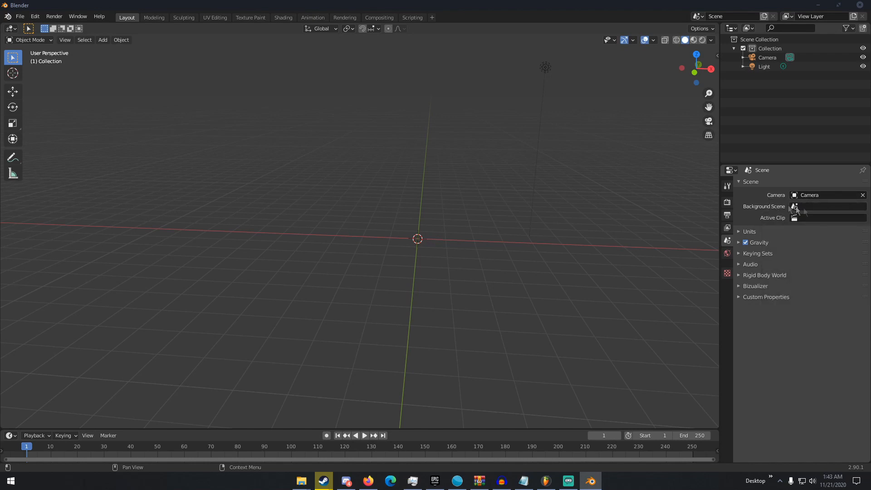
{"action": "left_click", "coordinate": [809, 217]}
- Try the Imperial and None unit systems for the scene and set the unit system back to Metric
{"action": "left_click", "coordinate": [763, 231]}
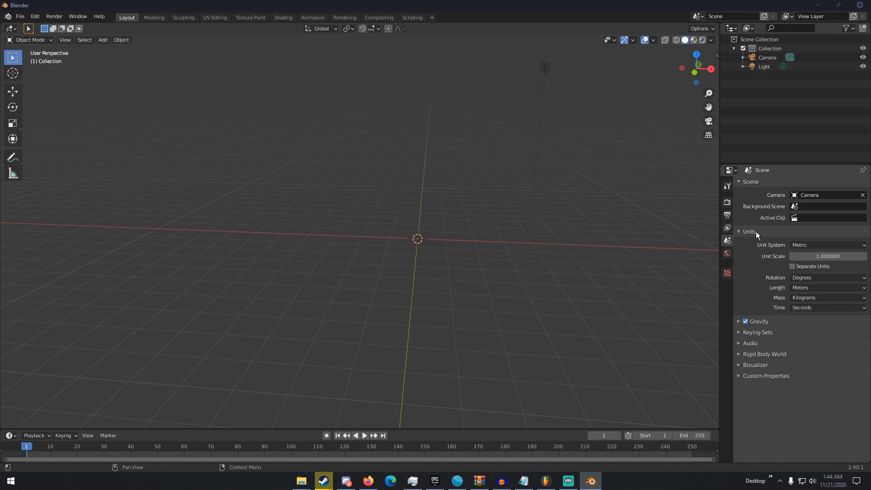
{"action": "left_click", "coordinate": [800, 245]}
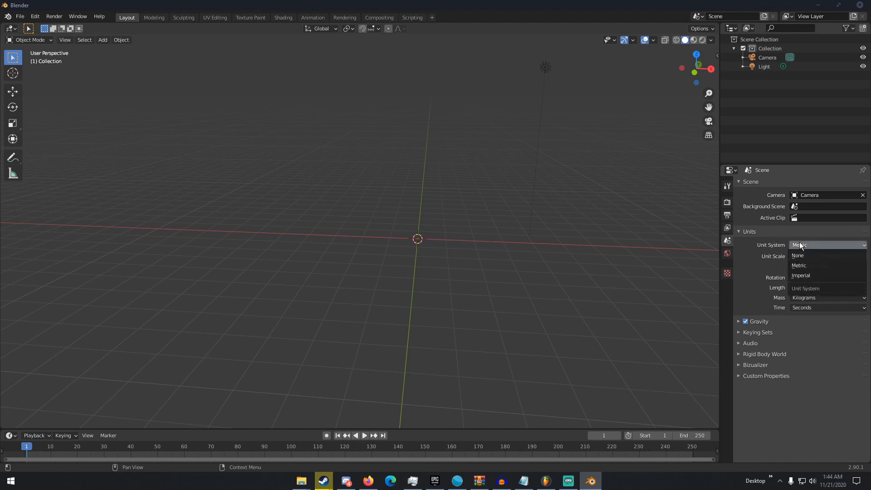
{"action": "left_click", "coordinate": [800, 275]}
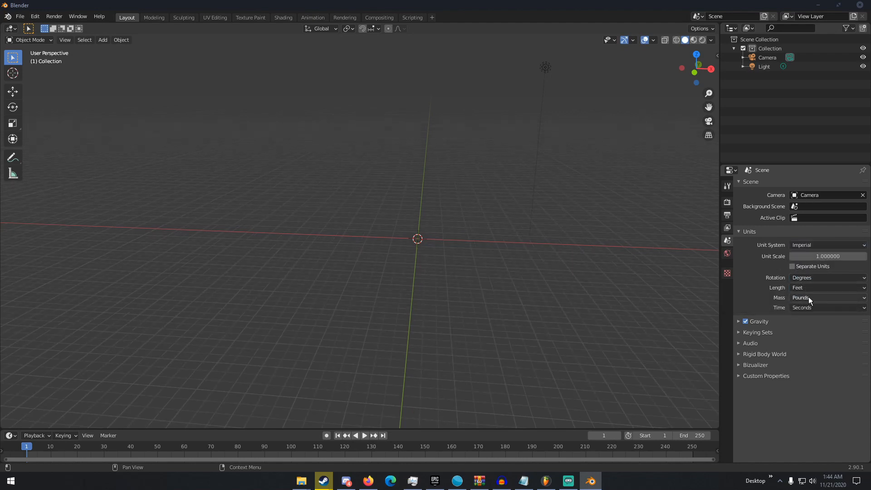
{"action": "left_click", "coordinate": [815, 249]}
{"action": "left_click", "coordinate": [806, 265]}
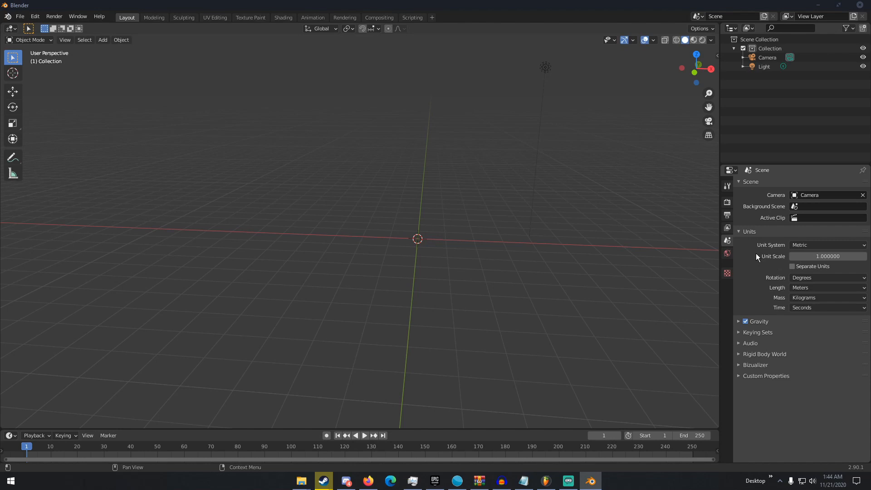
{"action": "left_click", "coordinate": [816, 245]}
{"action": "left_click", "coordinate": [812, 255]}
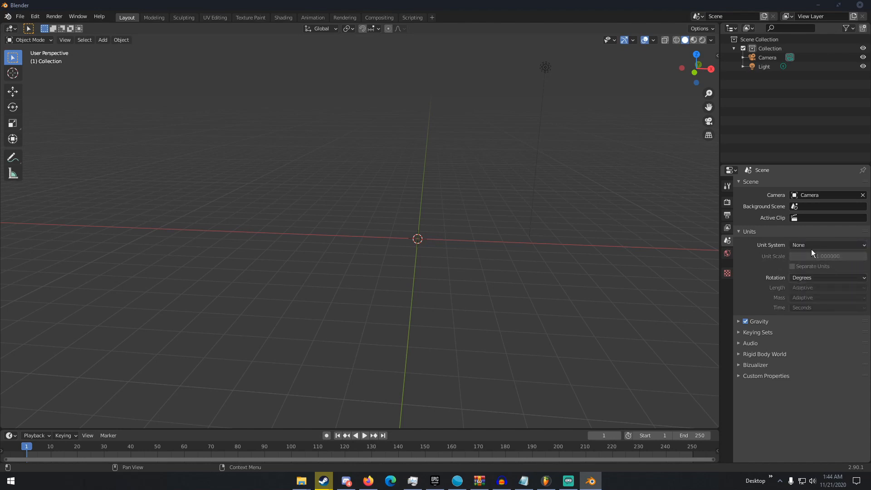
{"action": "left_click", "coordinate": [810, 245]}
{"action": "left_click", "coordinate": [806, 265]}
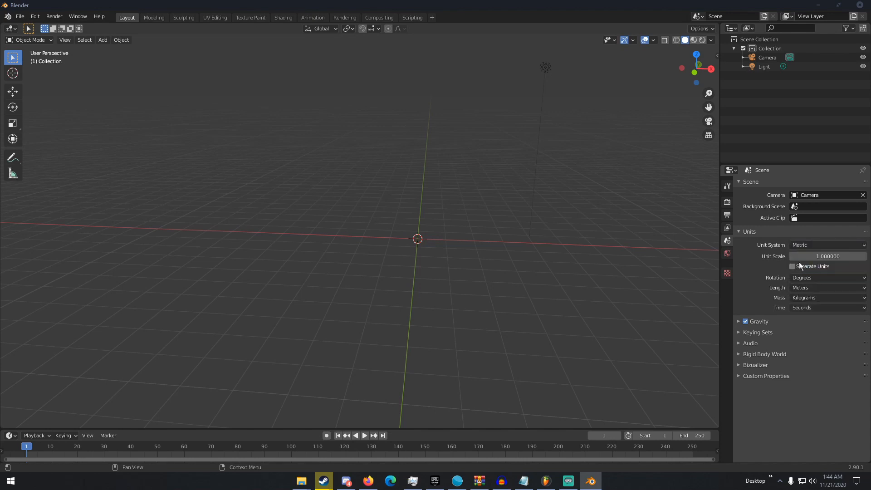
- Examine the scene's Gravity, Keying Sets, Audio, Rigid Body World and Custom Properties settings
{"action": "left_click", "coordinate": [769, 321]}
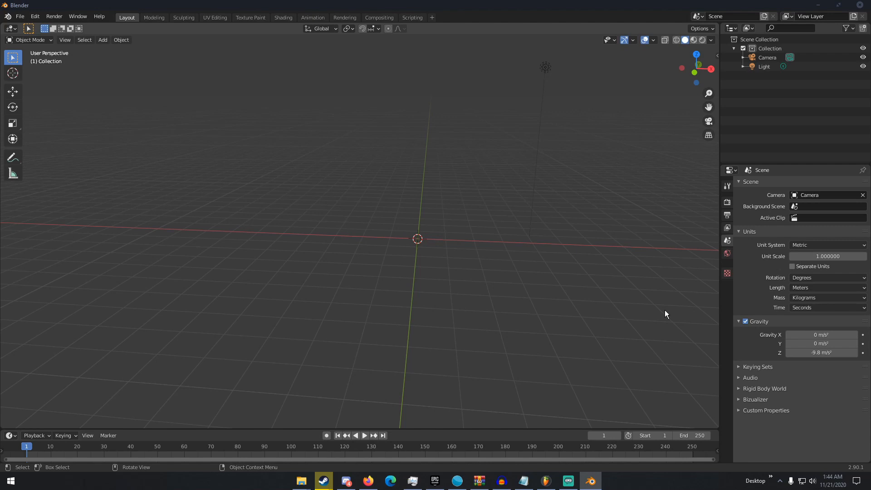
{"action": "left_click", "coordinate": [764, 321]}
{"action": "left_click", "coordinate": [763, 333]}
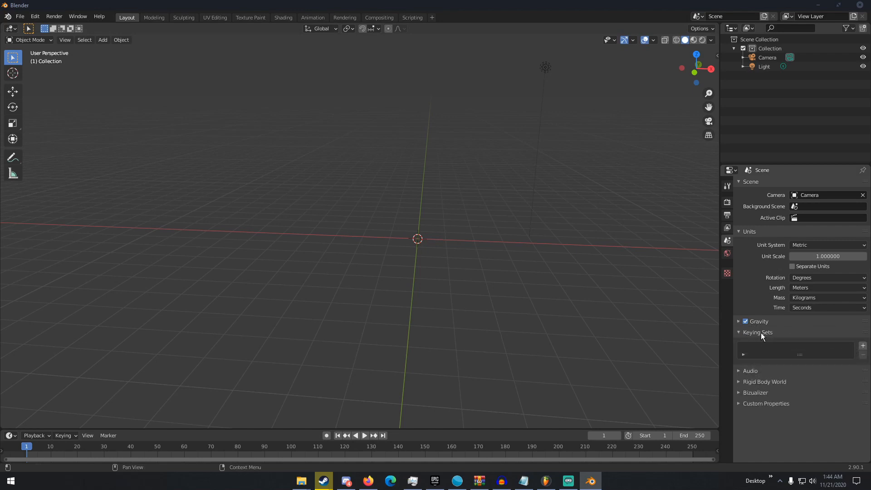
{"action": "left_click", "coordinate": [761, 333]}
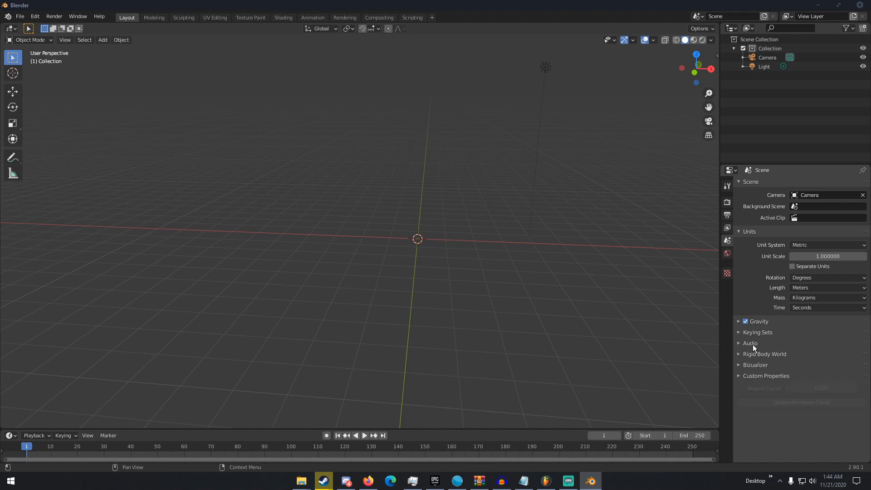
{"action": "left_click", "coordinate": [752, 344]}
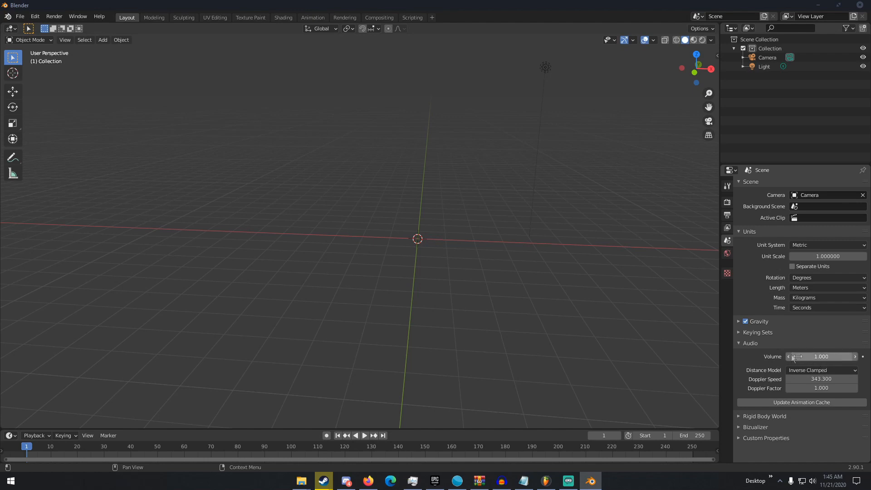
{"action": "left_click", "coordinate": [756, 343]}
{"action": "left_click", "coordinate": [757, 354]}
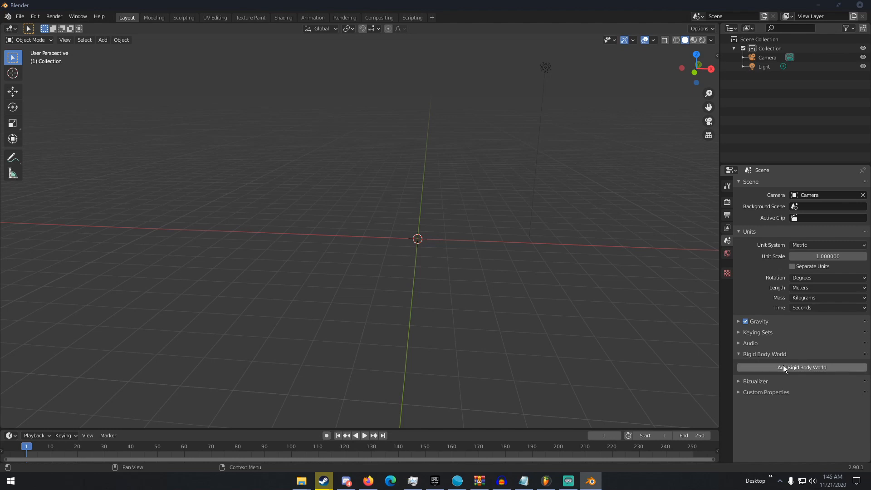
{"action": "left_click", "coordinate": [761, 355]}
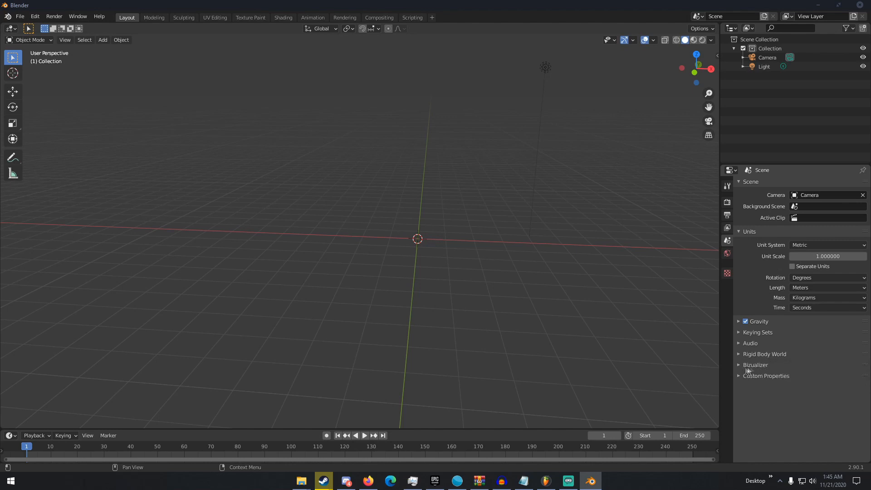
{"action": "left_click", "coordinate": [766, 375]}
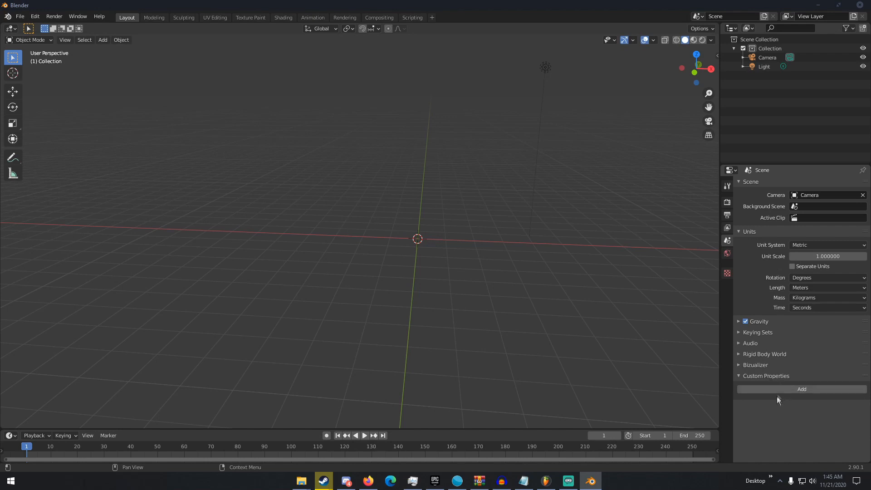
{"action": "left_click", "coordinate": [766, 376]}
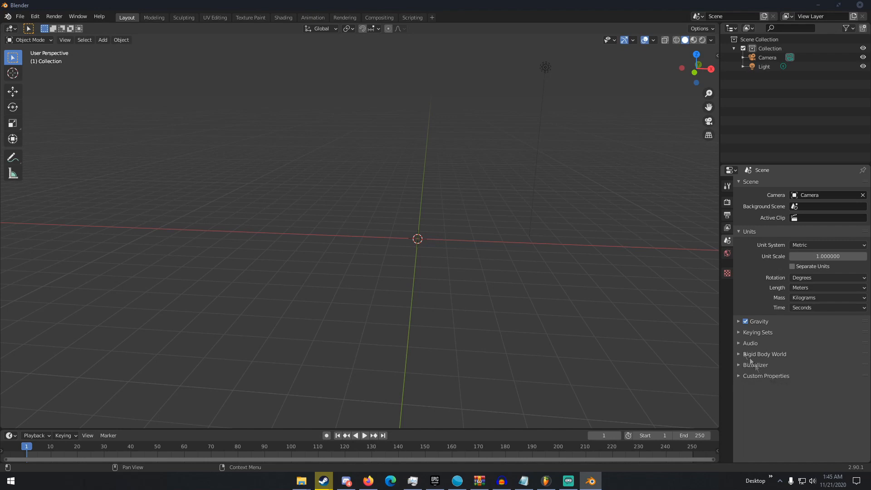
- Examine the world's Surface, Volume, Viewport Display and Custom Properties settings, including the viewport display color picker
{"action": "left_click", "coordinate": [726, 253]}
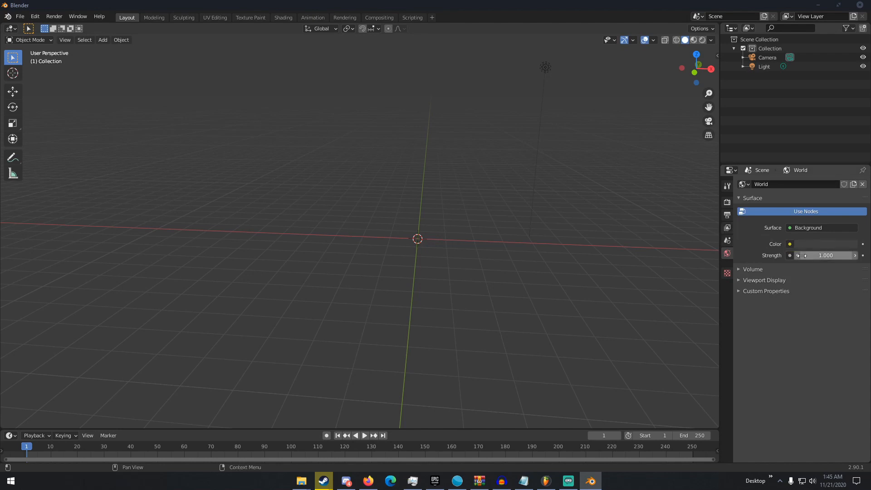
{"action": "left_click", "coordinate": [778, 268]}
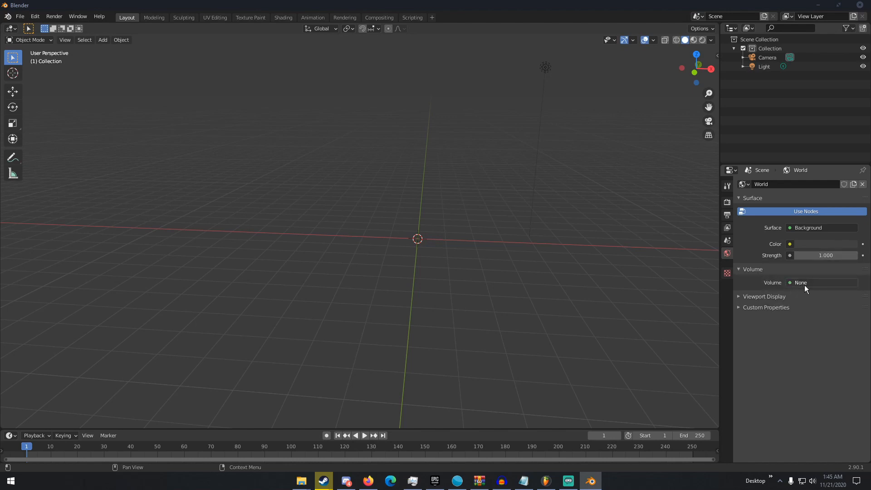
{"action": "left_click", "coordinate": [752, 267]}
{"action": "left_click", "coordinate": [758, 279]}
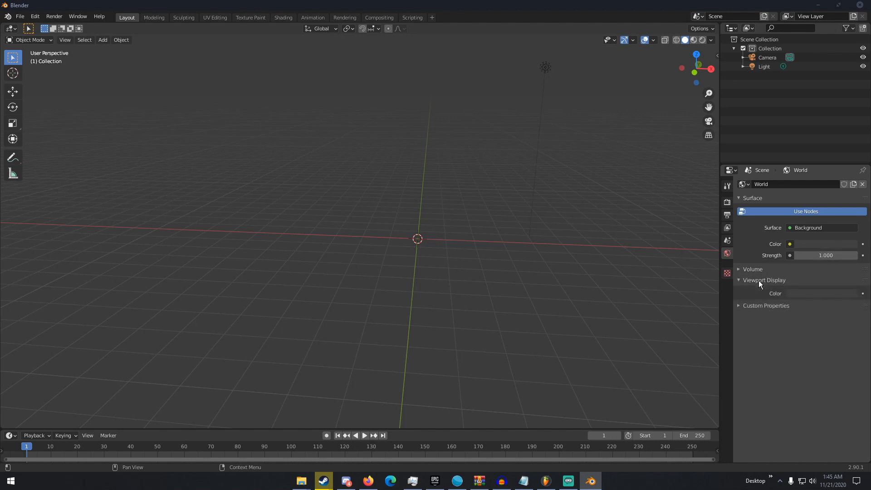
{"action": "left_click", "coordinate": [798, 293]}
{"action": "left_click_drag", "start_coordinate": [850, 235], "coordinate": [849, 231]}
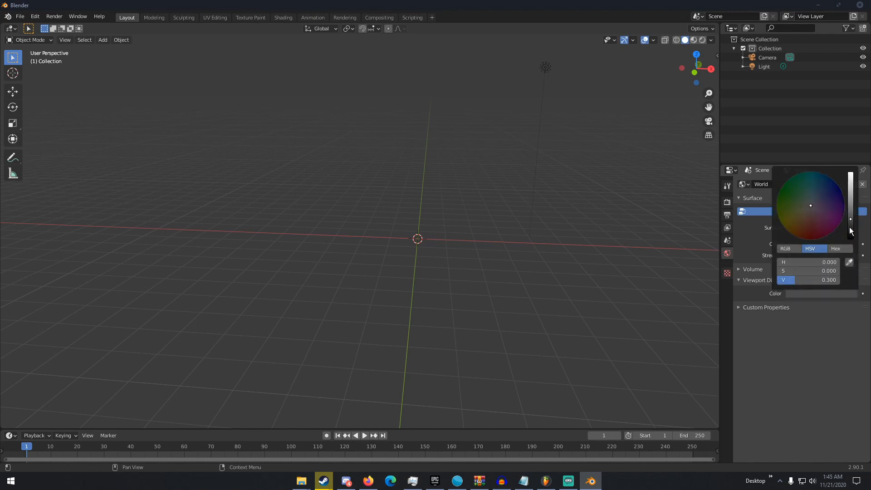
{"action": "left_click", "coordinate": [761, 276]}
{"action": "left_click", "coordinate": [759, 279]}
{"action": "left_click", "coordinate": [762, 294]}
{"action": "left_click", "coordinate": [762, 294]}
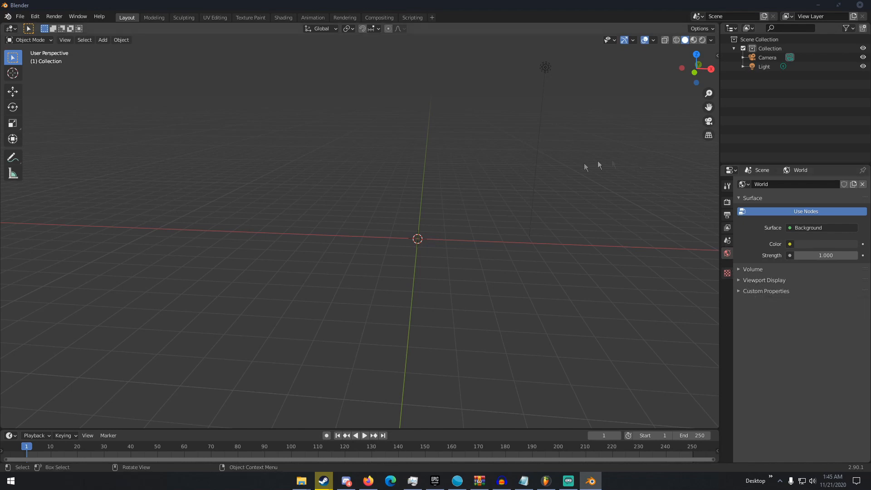
- Add a cube at the centre of the scene and open its object properties
{"action": "key", "text": "shift+a"}
{"action": "left_click", "coordinate": [510, 240]}
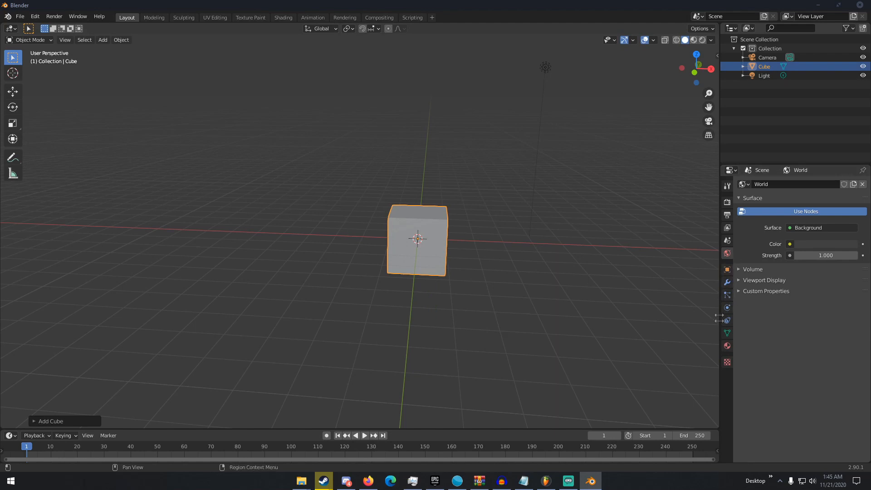
{"action": "left_click", "coordinate": [727, 270]}
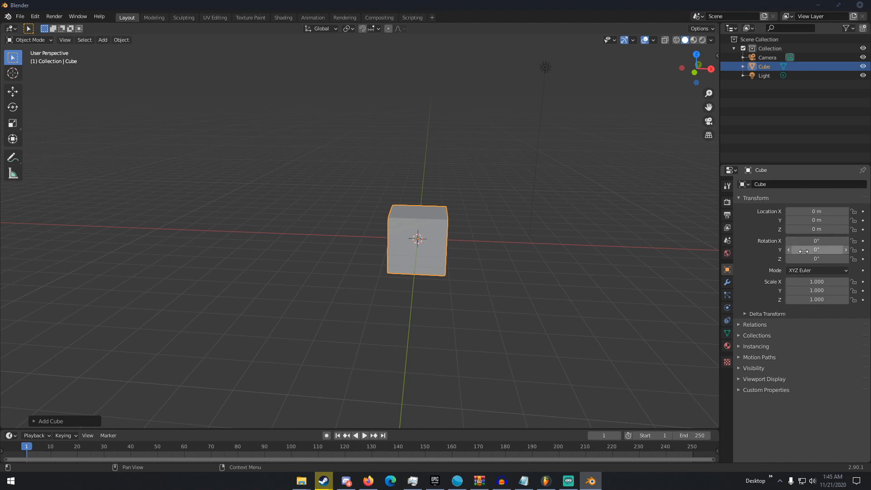
- Examine the cube's rotation modes and its Delta Transform, Relations and Collections settings
{"action": "left_click", "coordinate": [801, 271]}
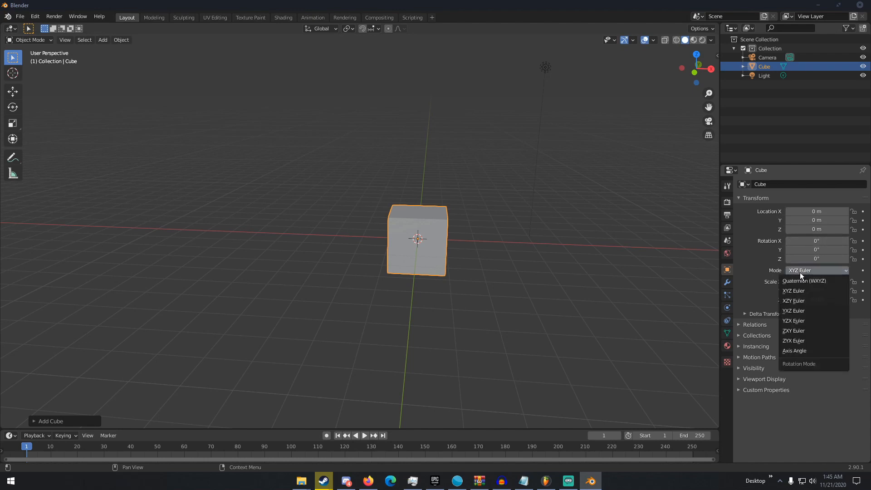
{"action": "left_click", "coordinate": [799, 271]}
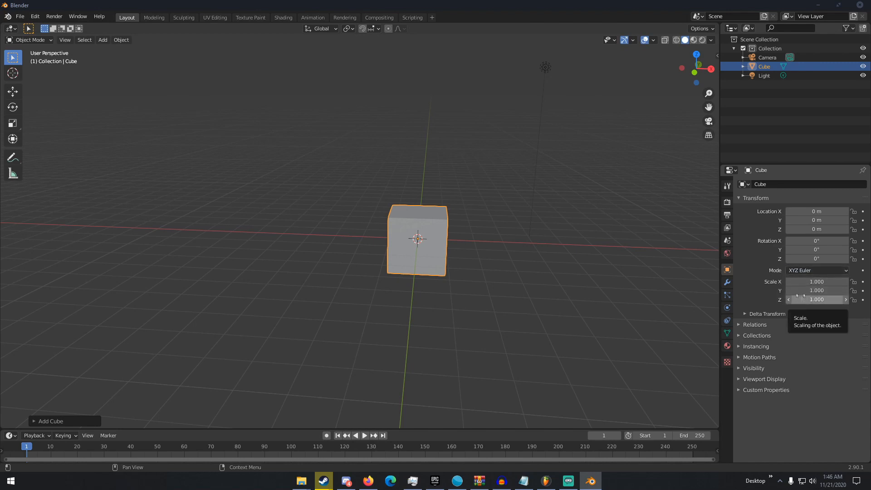
{"action": "left_click", "coordinate": [774, 312]}
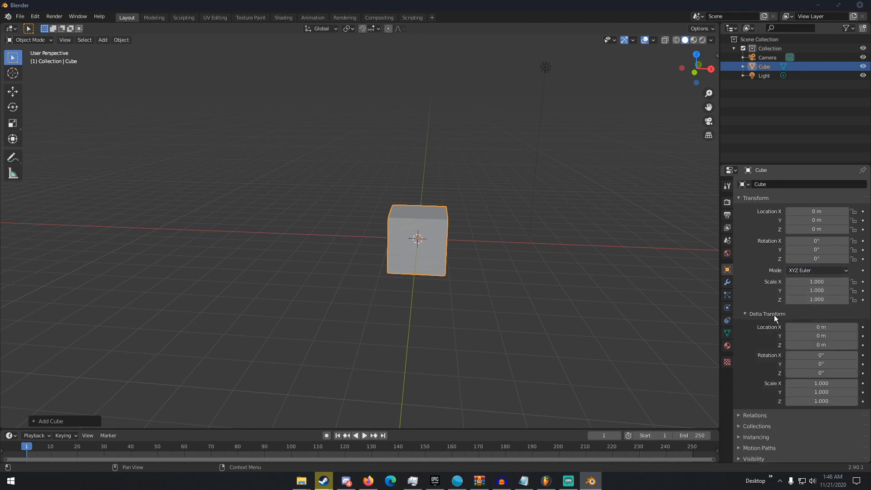
{"action": "left_click", "coordinate": [774, 314]}
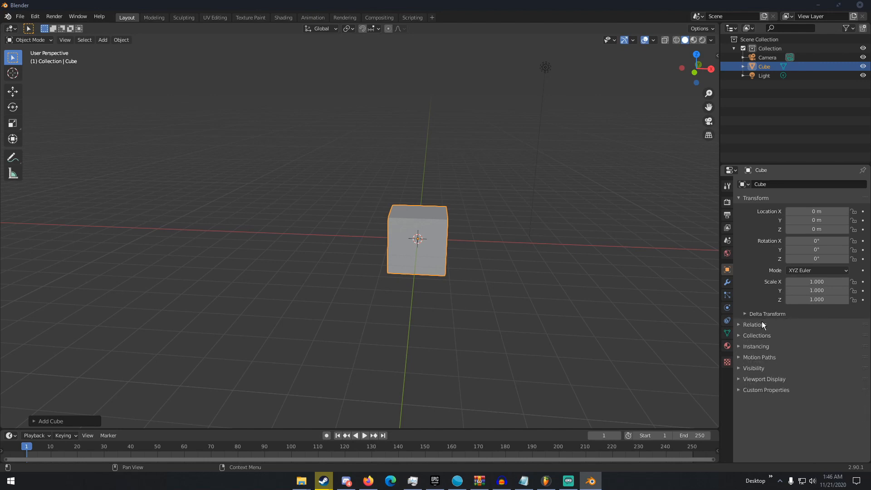
{"action": "left_click", "coordinate": [763, 324]}
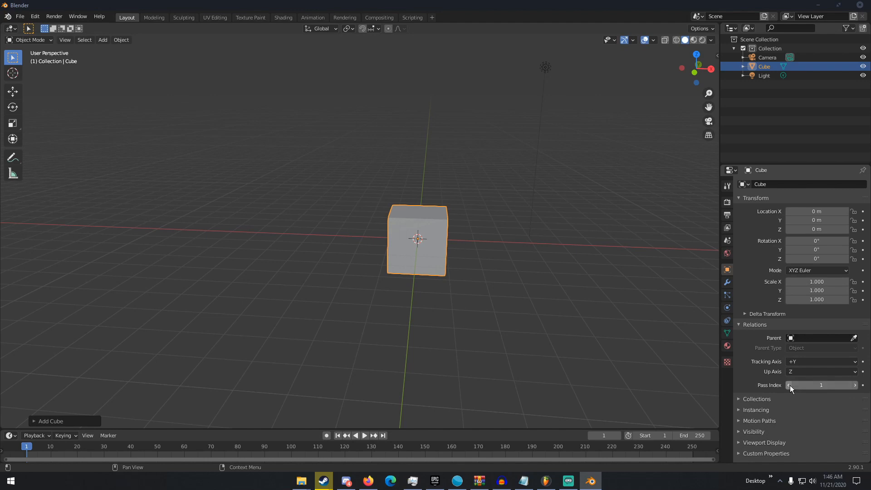
{"action": "left_click", "coordinate": [758, 325]}
{"action": "left_click", "coordinate": [762, 335]}
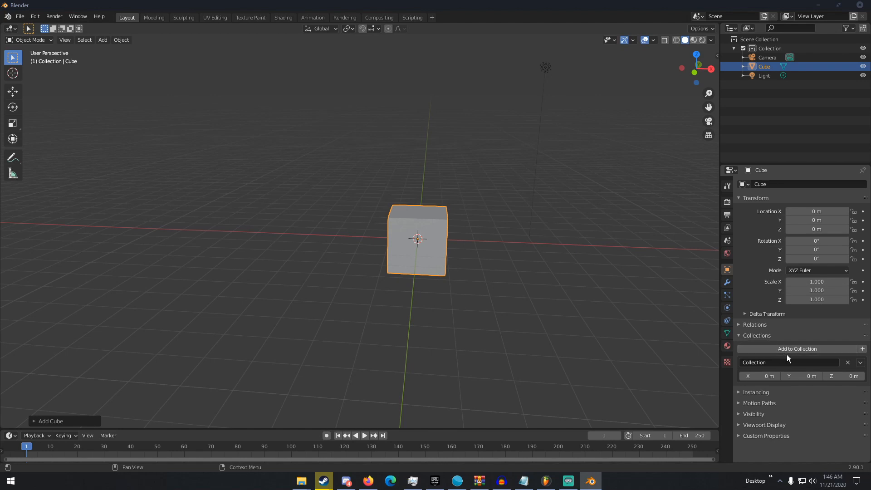
{"action": "left_click", "coordinate": [762, 335]}
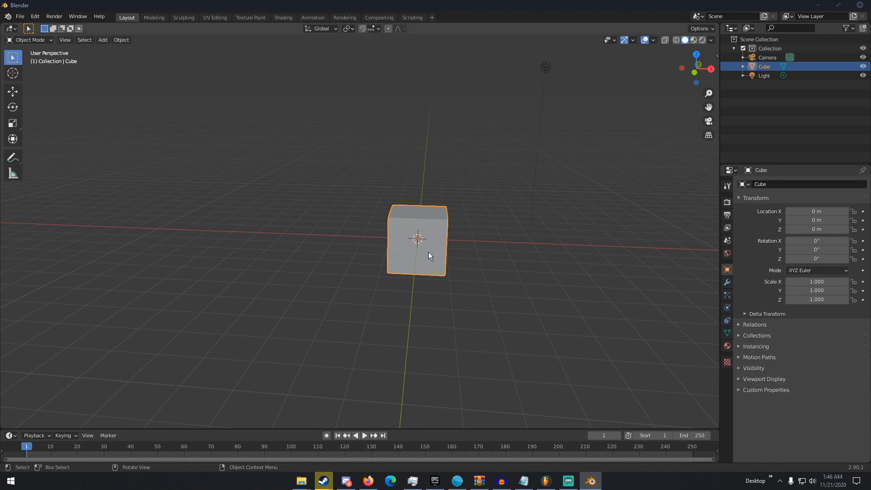
- Duplicate the cube, placing the copy about 3.5 m along X, and create a new collection from it
{"action": "key", "text": "shift+d"}
{"action": "left_click", "coordinate": [527, 254]}
{"action": "key", "text": "ctrl+g"}
{"action": "left_click", "coordinate": [58, 421]}
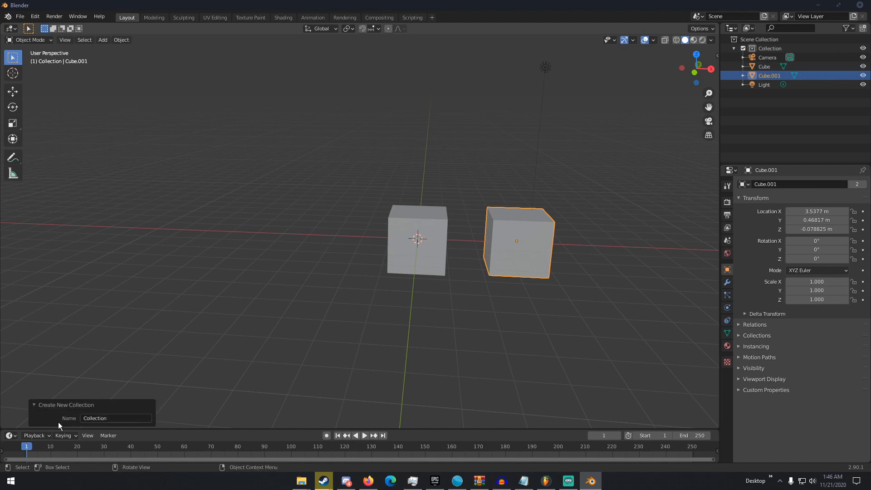
- Delete the duplicated cube and select the original cube
{"action": "left_click", "coordinate": [497, 238]}
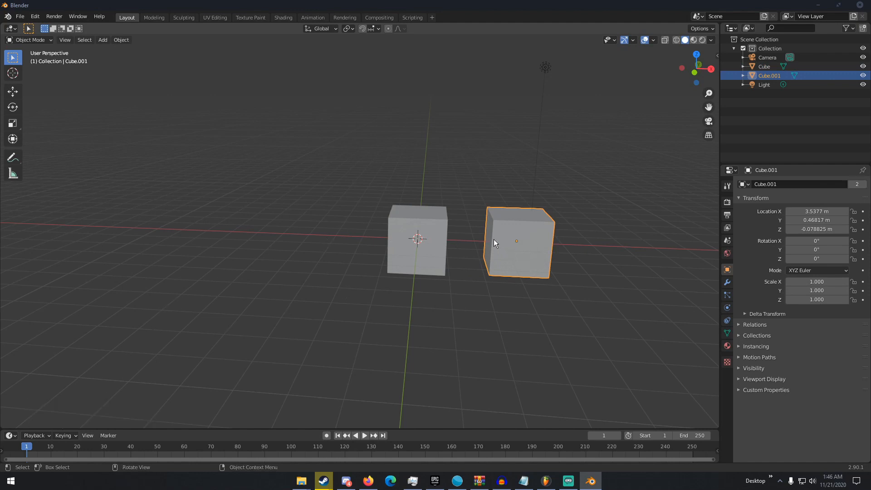
{"action": "key", "text": "Delete"}
{"action": "left_click", "coordinate": [410, 236]}
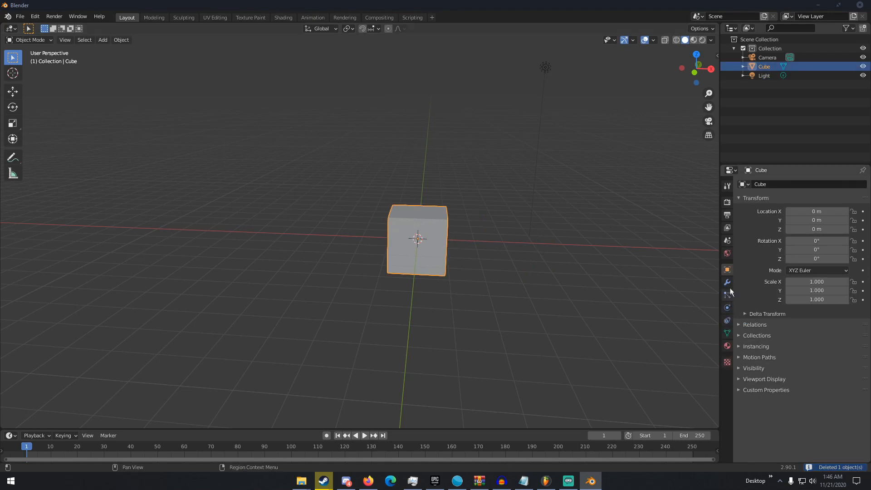
- Examine the cube's Motion Paths settings, including the Display options
{"action": "left_click", "coordinate": [759, 357]}
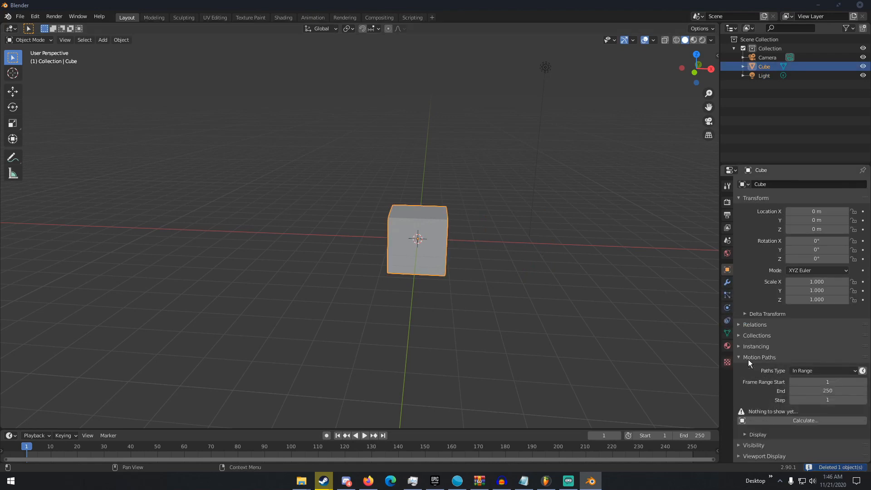
{"action": "scroll", "coordinate": [777, 361], "scroll_direction": "down", "scroll_amount": 1}
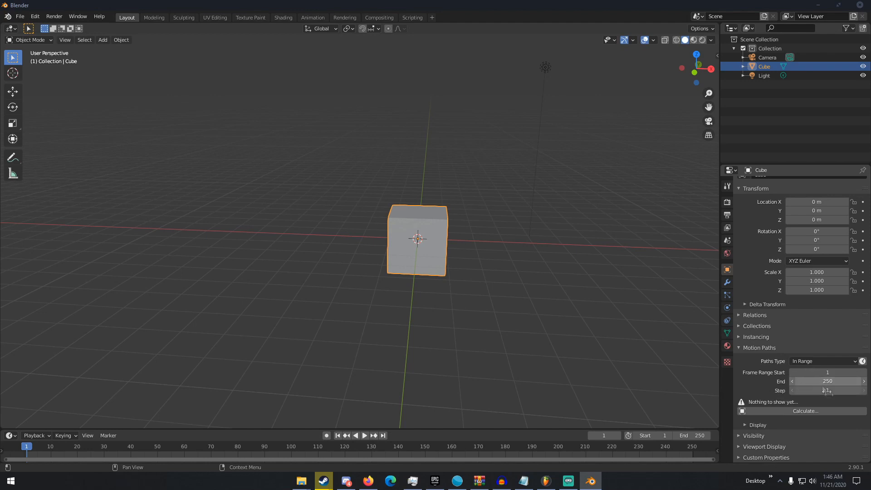
{"action": "left_click", "coordinate": [769, 425]}
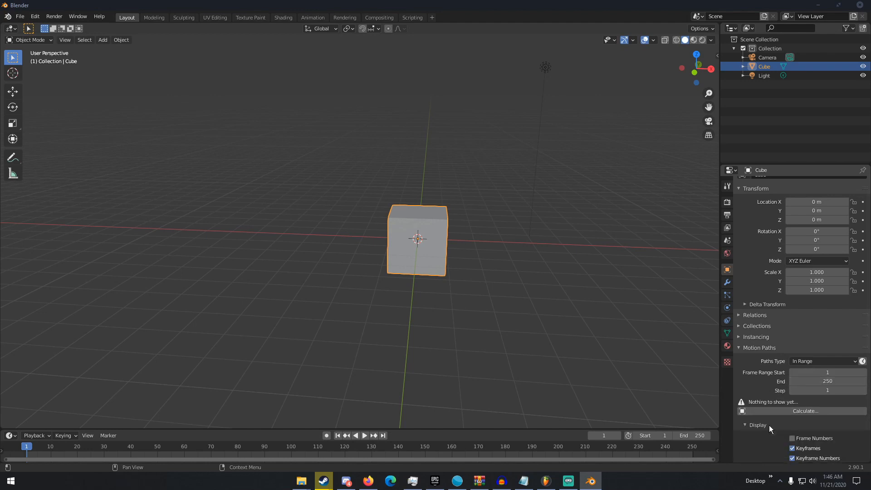
{"action": "scroll", "coordinate": [769, 425], "scroll_direction": "down", "scroll_amount": 2}
{"action": "left_click", "coordinate": [761, 390]}
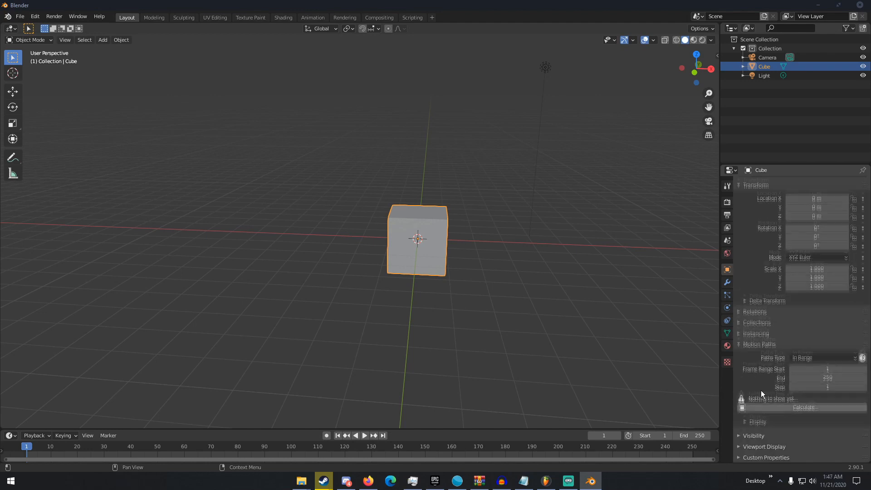
{"action": "left_click", "coordinate": [763, 350]}
- Try switching the cube's visibility in viewports and renders off and on, and turn off its Selectable option
{"action": "left_click", "coordinate": [757, 369]}
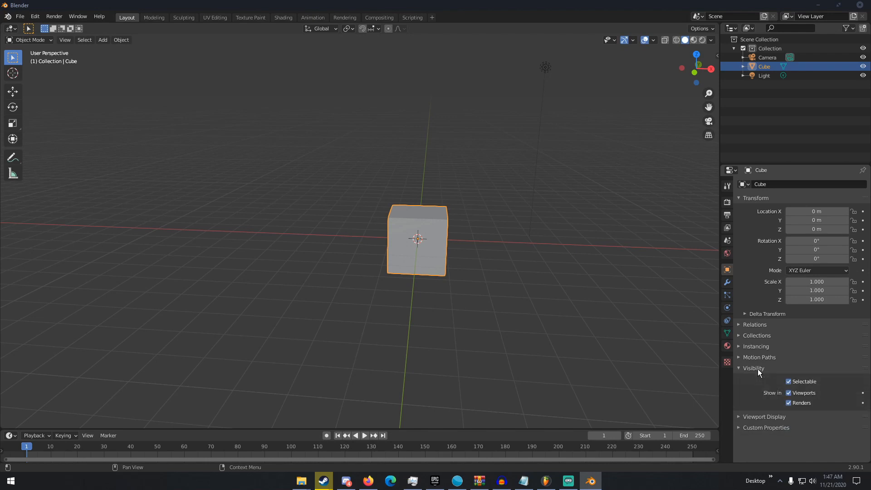
{"action": "left_click", "coordinate": [787, 393]}
{"action": "left_click", "coordinate": [787, 393]}
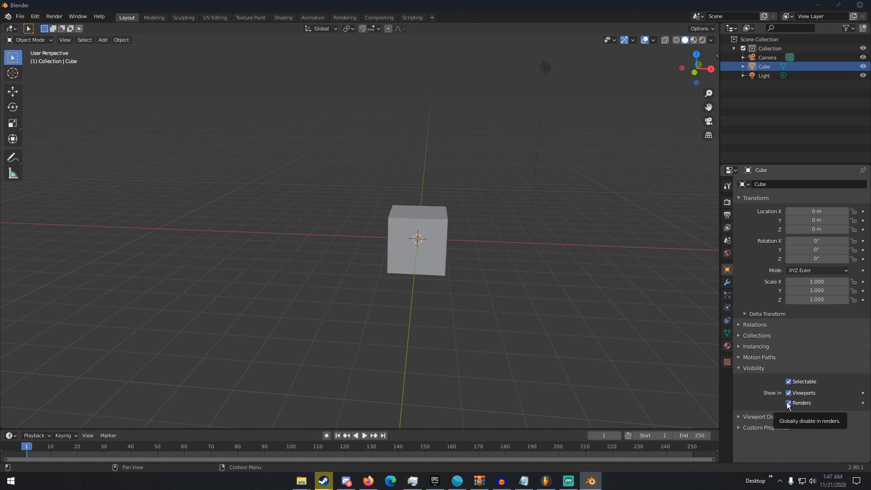
{"action": "left_click", "coordinate": [789, 403]}
{"action": "left_click", "coordinate": [787, 403]}
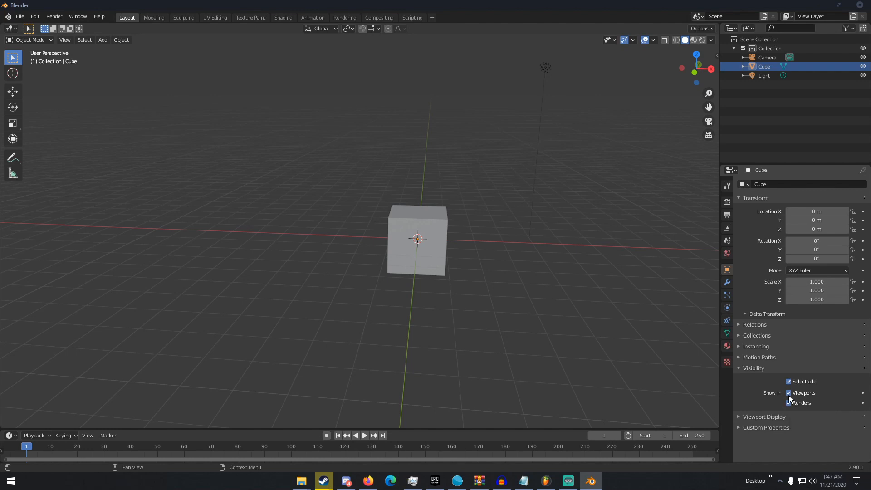
{"action": "left_click", "coordinate": [788, 393]}
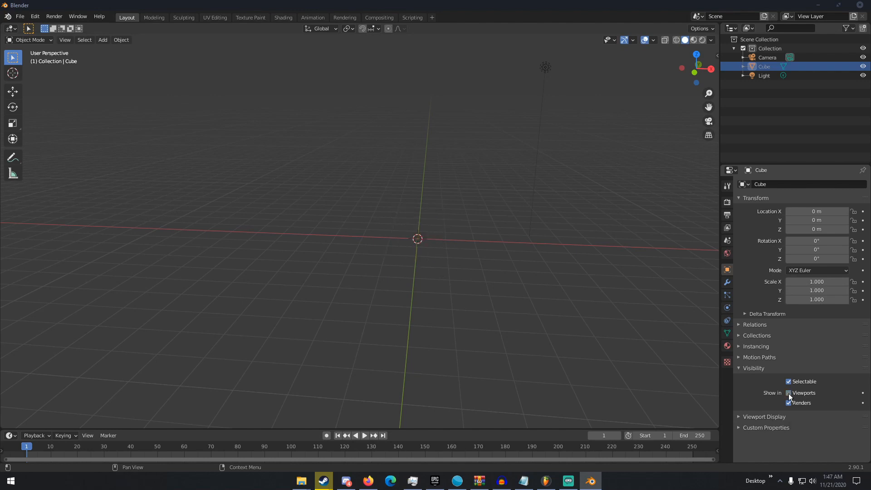
{"action": "left_click", "coordinate": [788, 393]}
{"action": "left_click", "coordinate": [789, 381]}
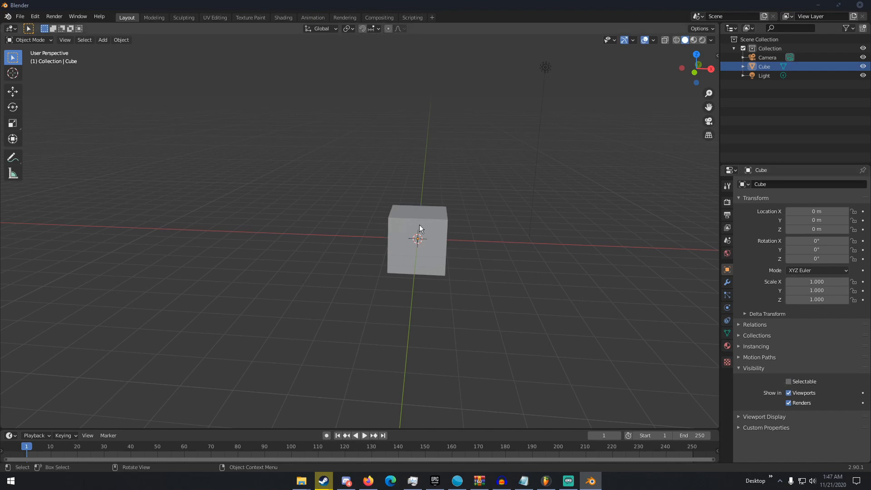
{"action": "left_click", "coordinate": [754, 369]}
- Set the cube's viewport display color to pale pink with hue 0.036 and saturation 0.178
{"action": "left_click", "coordinate": [767, 380]}
{"action": "scroll", "coordinate": [768, 382], "scroll_direction": "down", "scroll_amount": 2}
{"action": "scroll", "coordinate": [769, 385], "scroll_direction": "down", "scroll_amount": 1}
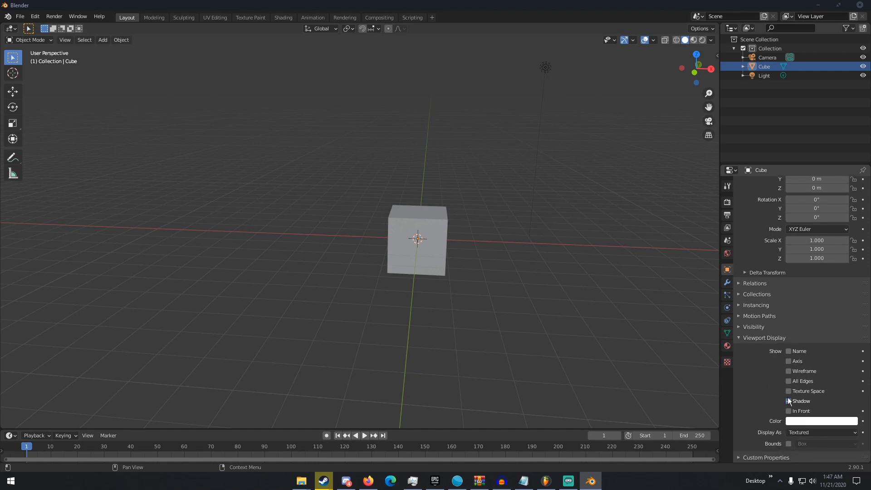
{"action": "mouse_move", "coordinate": [786, 391]}
{"action": "left_mouse_down"}
{"action": "mouse_move", "coordinate": [789, 352]}
{"action": "mouse_move", "coordinate": [788, 394]}
{"action": "left_mouse_up"}
{"action": "left_click", "coordinate": [796, 420]}
{"action": "mouse_move", "coordinate": [814, 327]}
{"action": "left_mouse_down"}
{"action": "mouse_move", "coordinate": [823, 348]}
{"action": "mouse_move", "coordinate": [820, 331]}
{"action": "left_mouse_up"}
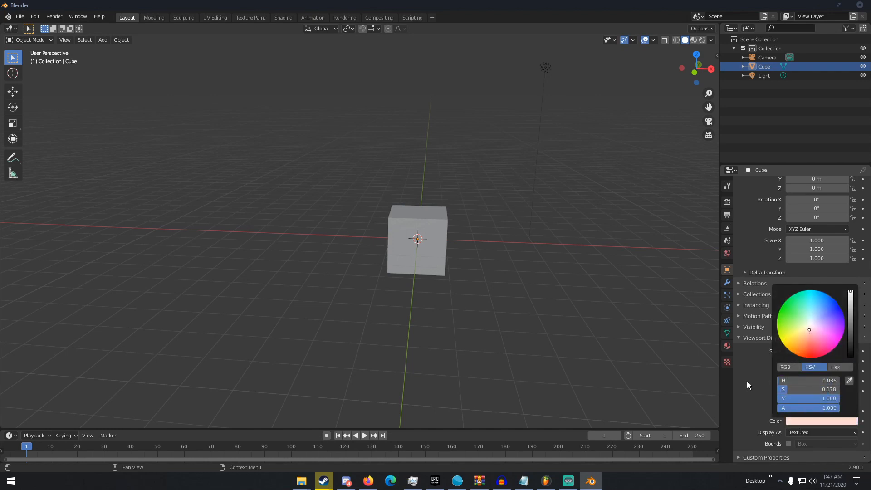
- Try the Wire, Textured and Bounds display types for the cube and set Display As to Solid
{"action": "left_click", "coordinate": [800, 431]}
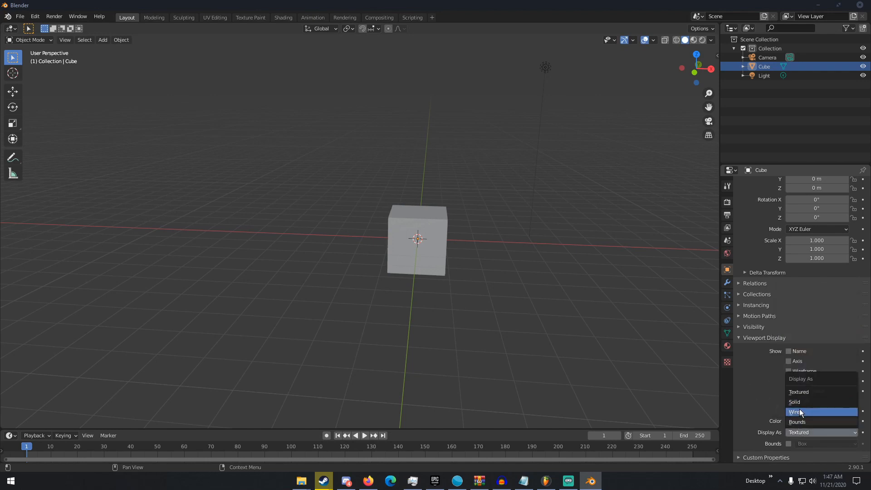
{"action": "left_click", "coordinate": [799, 411]}
{"action": "left_click", "coordinate": [801, 431]}
{"action": "left_click", "coordinate": [804, 402]}
{"action": "left_click", "coordinate": [803, 433]}
{"action": "left_click", "coordinate": [802, 391]}
{"action": "left_click", "coordinate": [802, 432]}
{"action": "left_click", "coordinate": [803, 413]}
{"action": "left_click", "coordinate": [797, 434]}
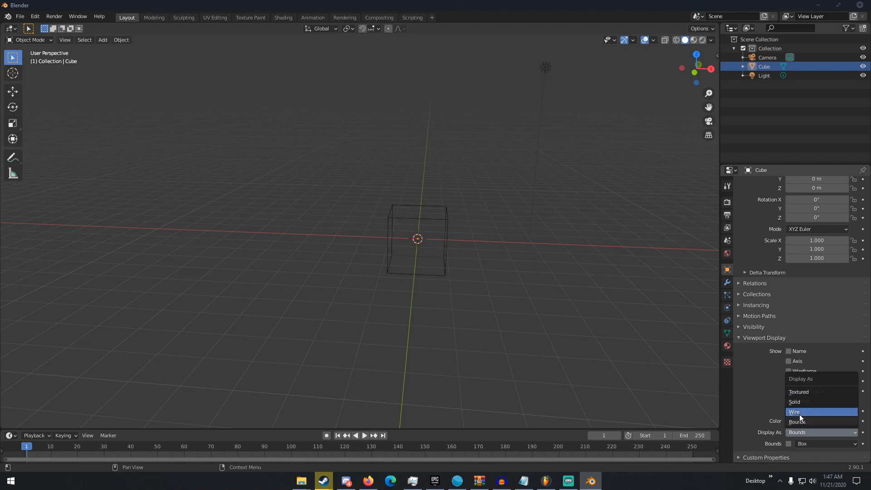
{"action": "left_click", "coordinate": [804, 404]}
- Turn on the cube's Bounds display with the Box type kept and reveal its Custom Properties
{"action": "left_click", "coordinate": [790, 443]}
{"action": "left_click", "coordinate": [806, 443]}
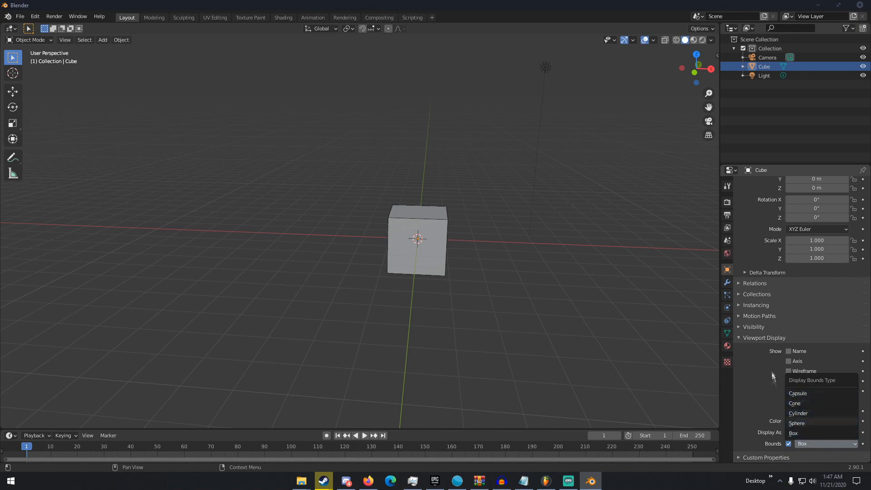
{"action": "left_click", "coordinate": [803, 441]}
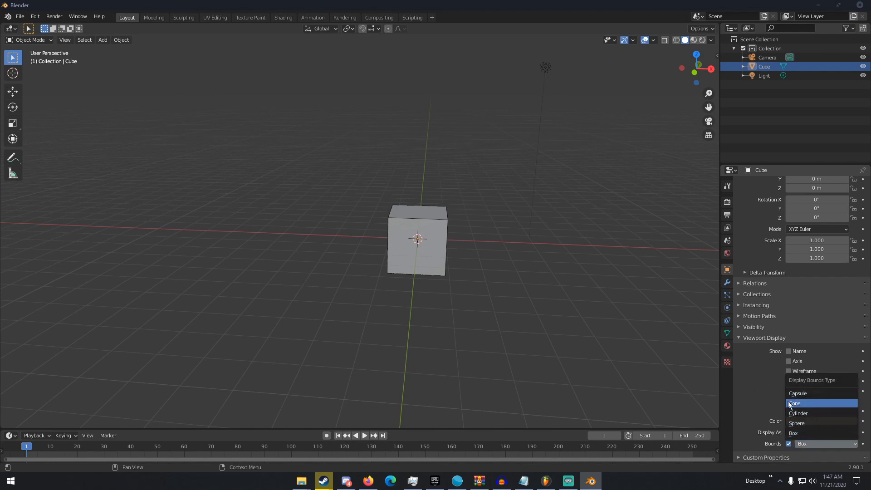
{"action": "left_click", "coordinate": [768, 389]}
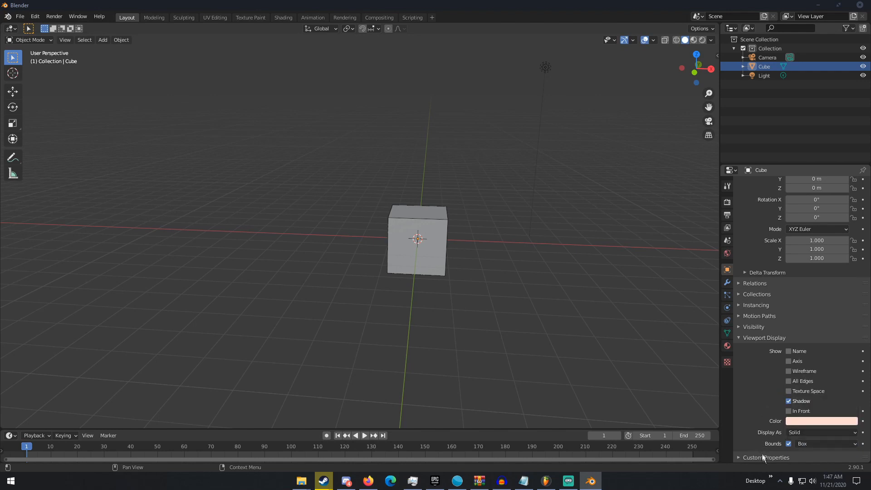
{"action": "scroll", "coordinate": [764, 457], "scroll_direction": "down", "scroll_amount": 1}
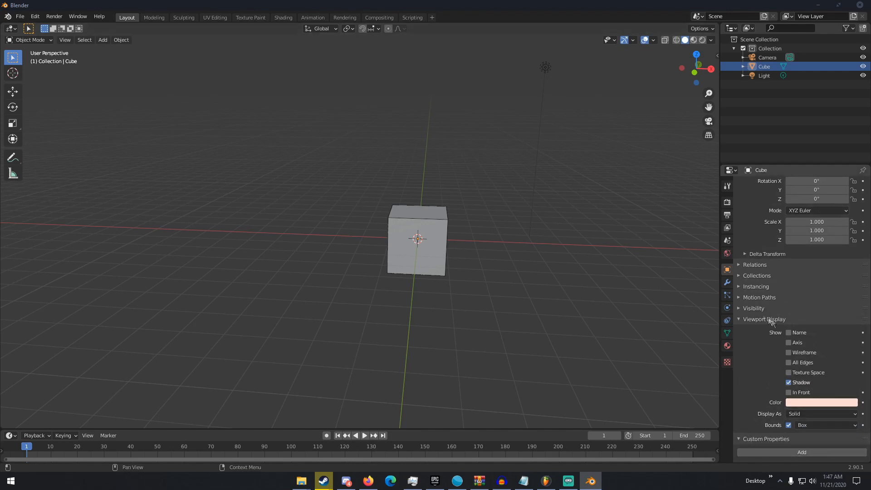
- Examine the modifiers available for the cube, including the Modify, Generate, Deform and Physics categories
{"action": "left_click", "coordinate": [728, 284]}
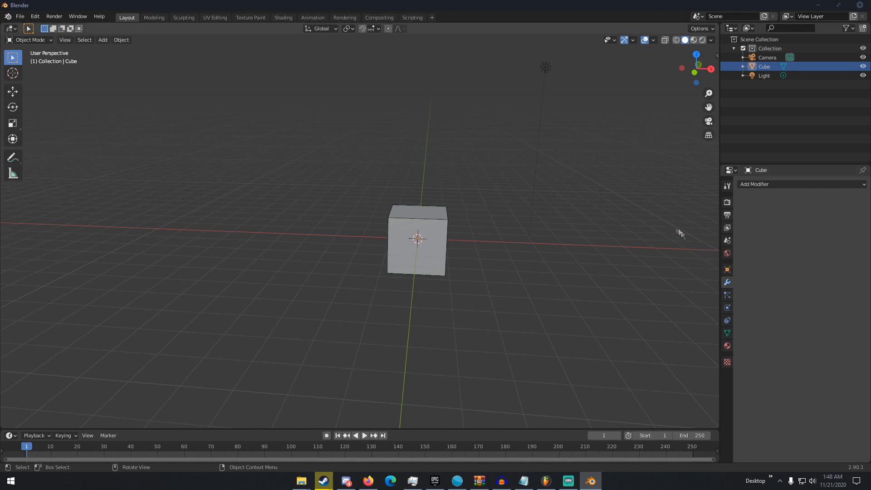
{"action": "scroll", "coordinate": [515, 229], "scroll_direction": "down", "scroll_amount": 3}
{"action": "middle_click_drag", "start_coordinate": [433, 223], "coordinate": [447, 265]}
{"action": "scroll", "coordinate": [446, 261], "scroll_direction": "up", "scroll_amount": 5}
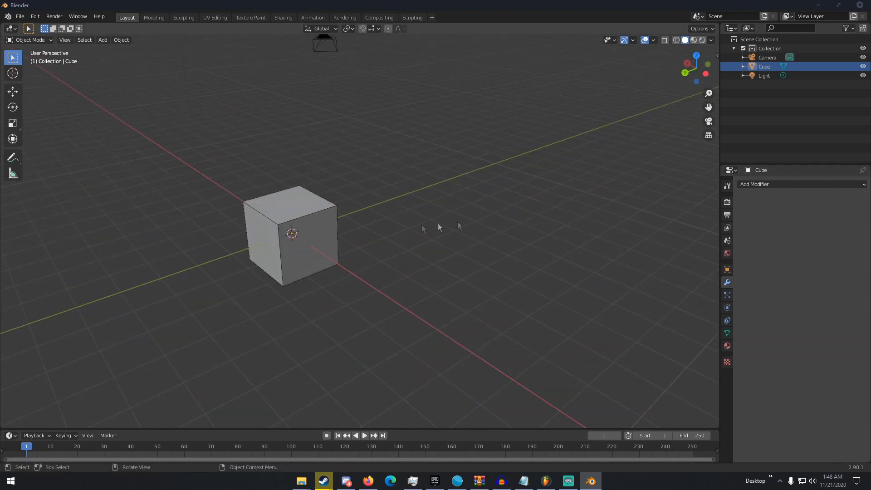
{"action": "left_click", "coordinate": [760, 185]}
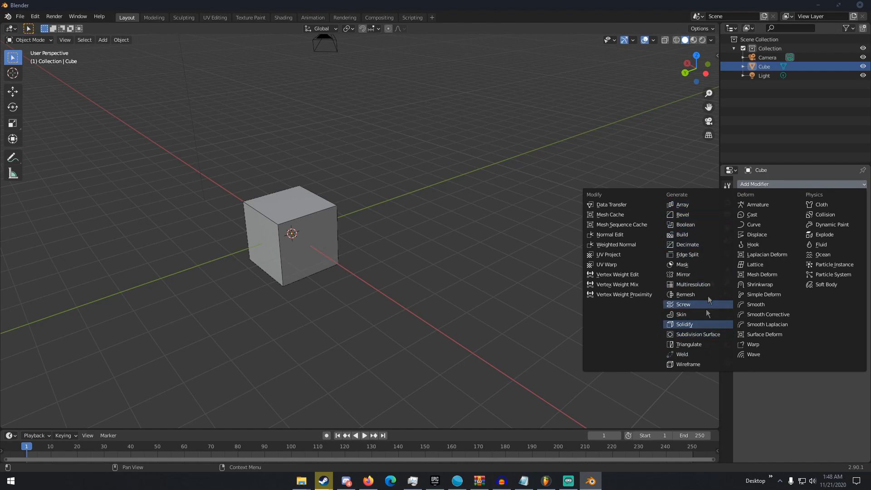
{"action": "left_click", "coordinate": [759, 186]}
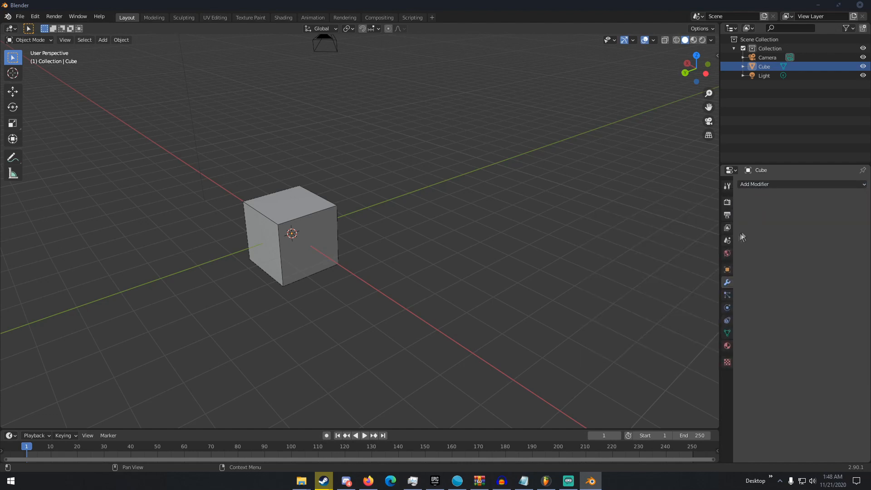
- Add a particle system to the cube
{"action": "left_click", "coordinate": [724, 295]}
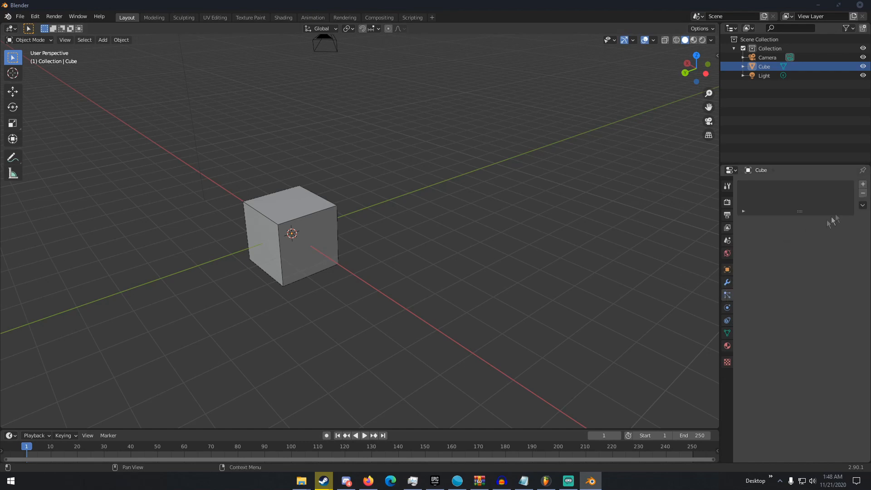
{"action": "left_click", "coordinate": [862, 185]}
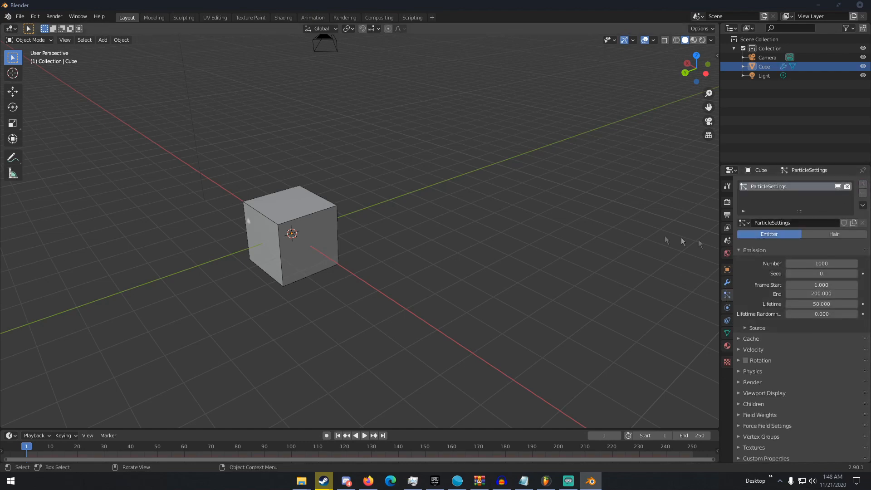
- Try the Hair type for the cube's particle system and switch back to Emitter
{"action": "middle_click_drag", "start_coordinate": [700, 243], "coordinate": [566, 218]}
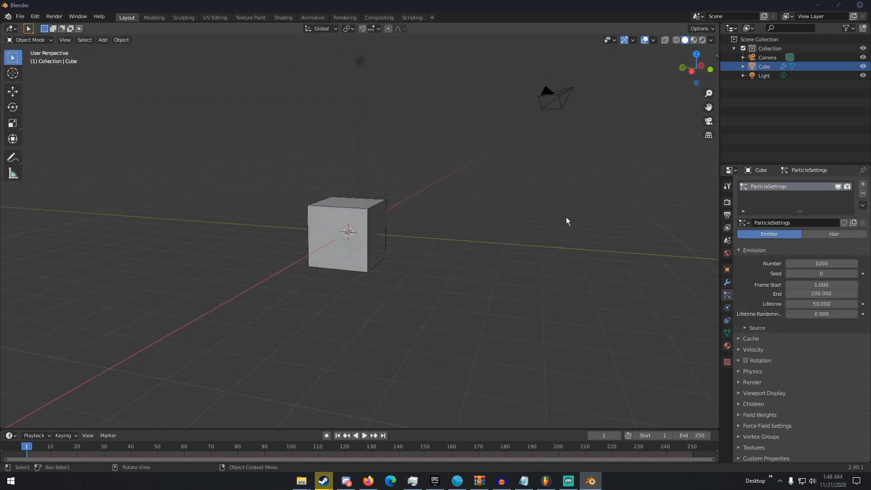
{"action": "left_click", "coordinate": [818, 233]}
{"action": "left_click", "coordinate": [782, 233]}
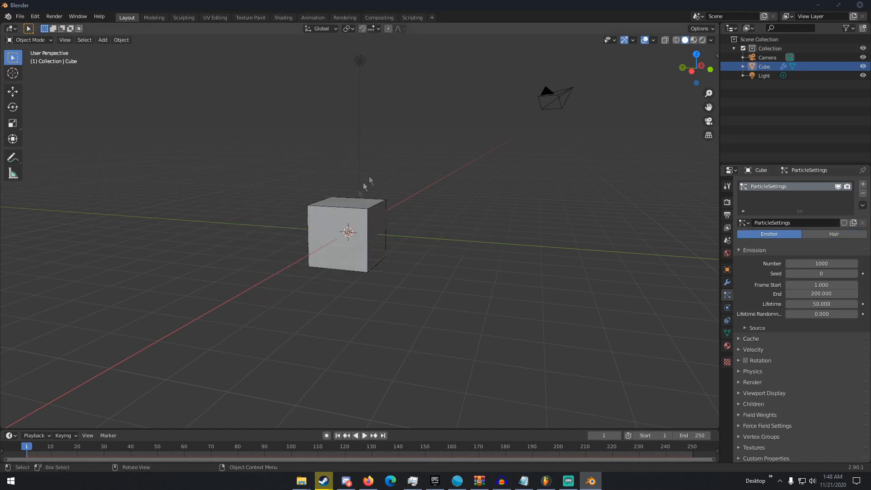
{"action": "left_click", "coordinate": [813, 234]}
{"action": "left_click", "coordinate": [789, 235]}
- Examine the cube's physics types and the object constraints available for motion tracking, transform, tracking and relationships
{"action": "left_click", "coordinate": [727, 307]}
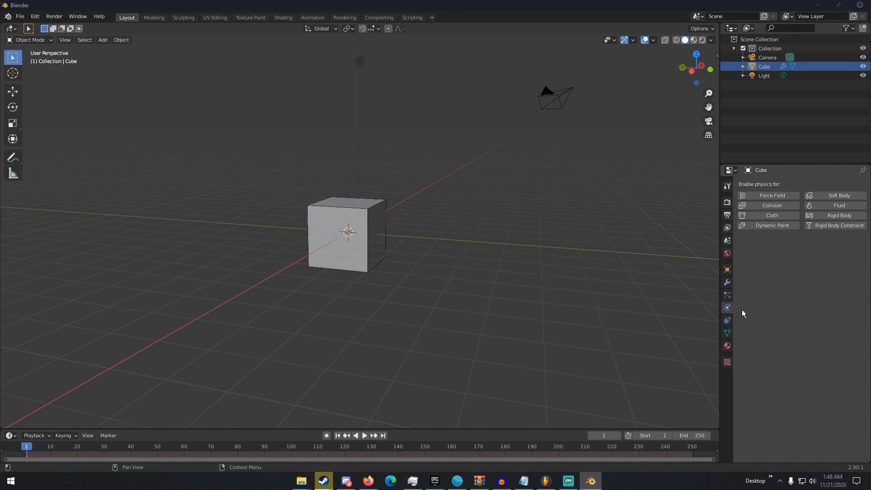
{"action": "left_click", "coordinate": [727, 320]}
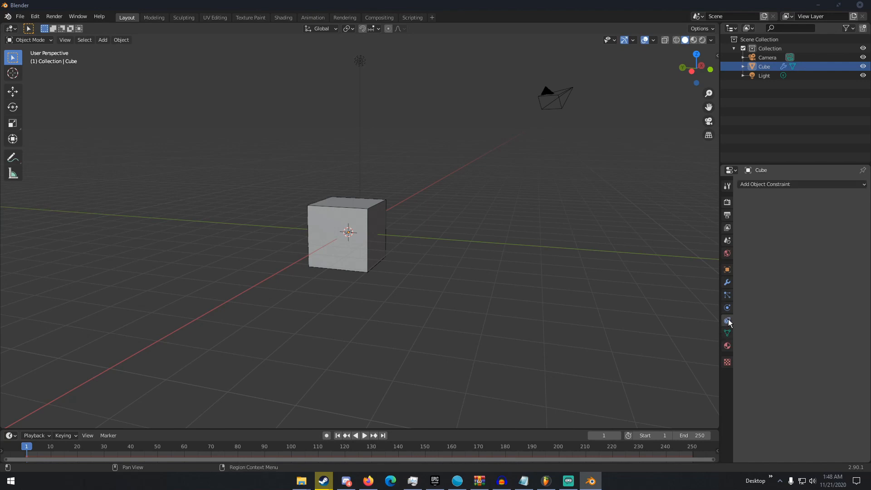
{"action": "left_click", "coordinate": [763, 184]}
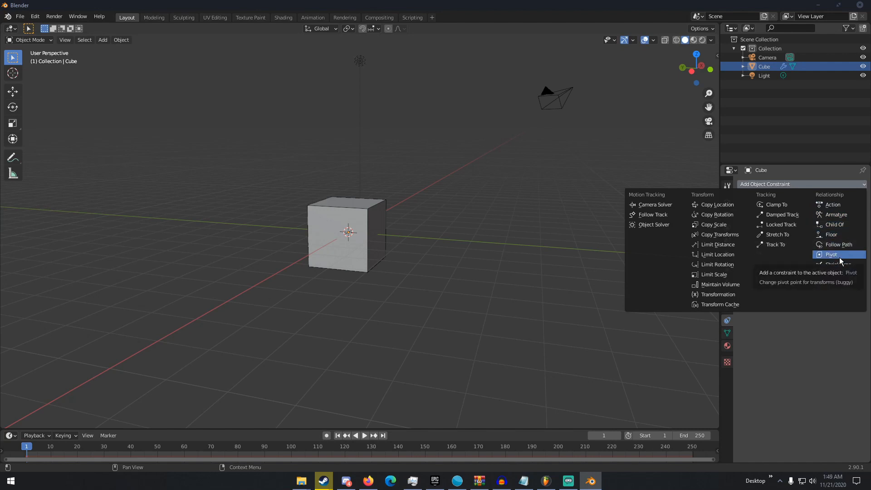
{"action": "left_click", "coordinate": [780, 181]}
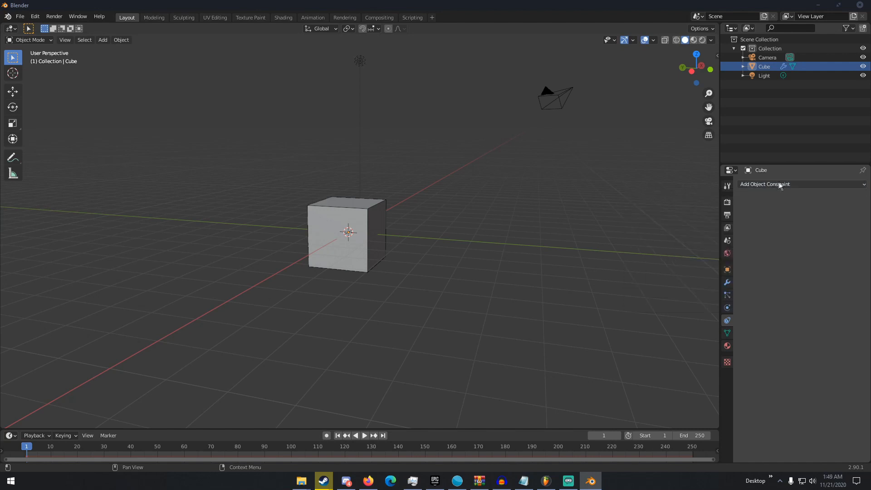
- Examine the Vertex Groups and UV Maps sections of the cube's mesh data
{"action": "left_click", "coordinate": [727, 333]}
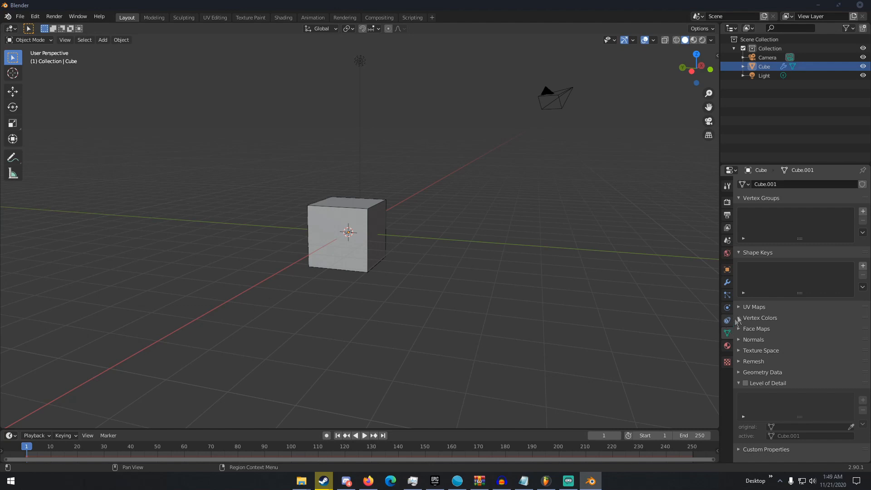
{"action": "left_click", "coordinate": [746, 307]}
{"action": "left_click", "coordinate": [746, 307]}
{"action": "left_click", "coordinate": [742, 198]}
{"action": "left_click", "coordinate": [744, 198]}
{"action": "left_click", "coordinate": [761, 307]}
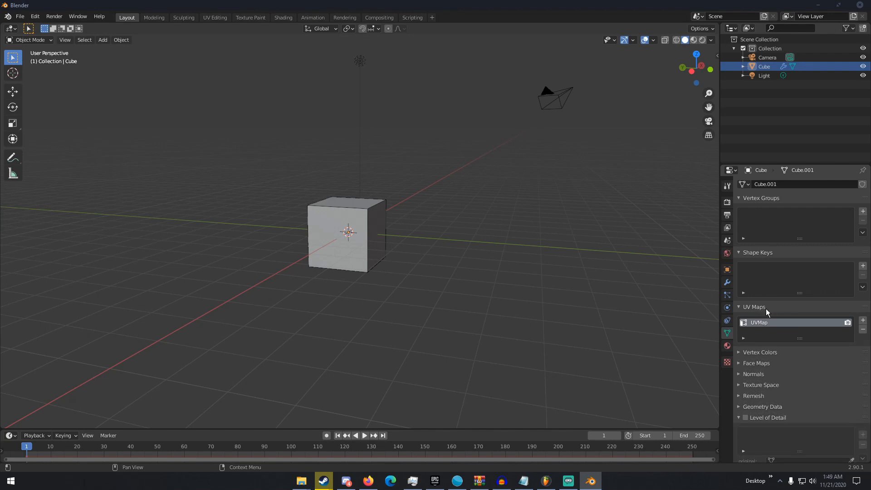
{"action": "left_click", "coordinate": [765, 308]}
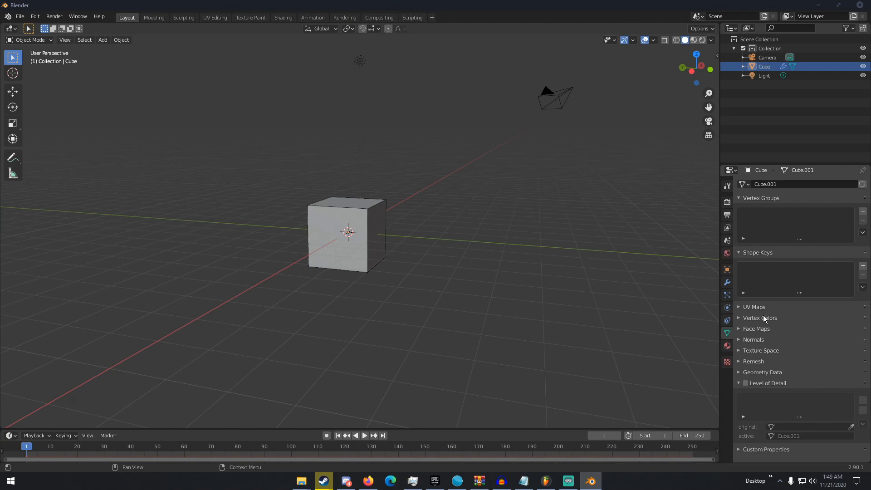
- Examine the Vertex Colors, Face Maps and Normals sections of the cube's mesh data
{"action": "left_click", "coordinate": [763, 318]}
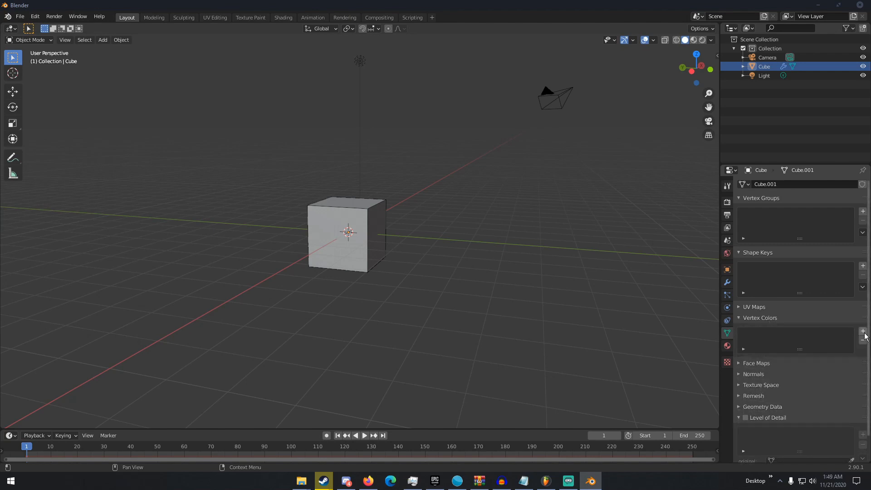
{"action": "left_click", "coordinate": [755, 319]}
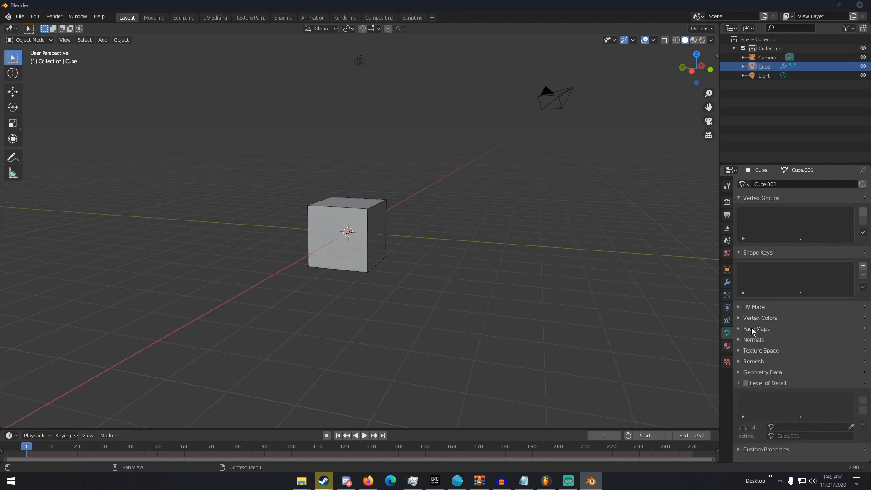
{"action": "left_click", "coordinate": [756, 329]}
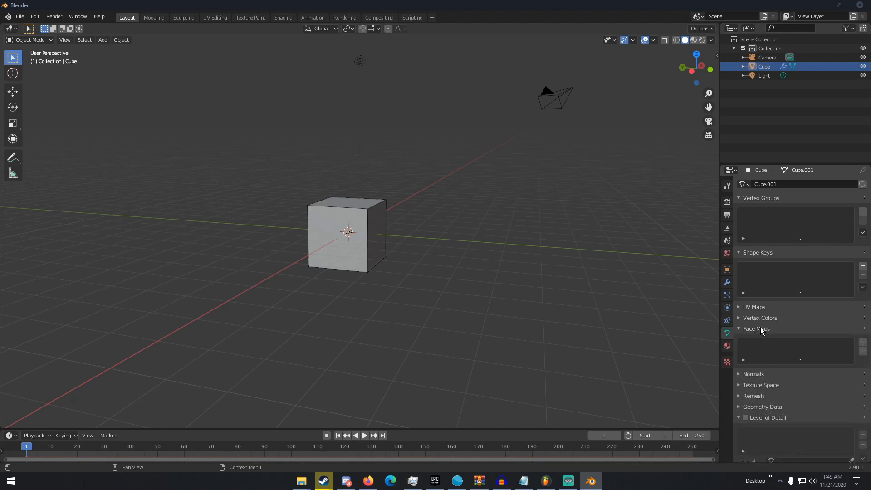
{"action": "left_click", "coordinate": [762, 329]}
{"action": "left_click", "coordinate": [766, 340]}
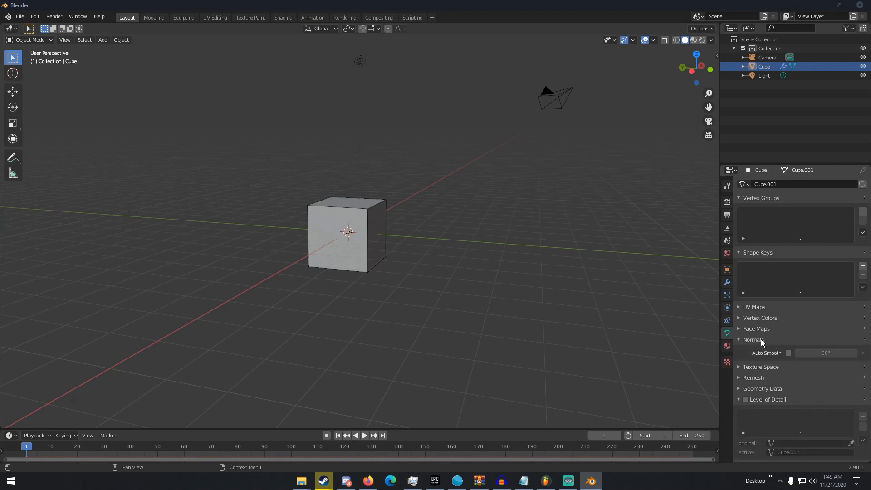
{"action": "middle_click_drag", "start_coordinate": [521, 319], "coordinate": [489, 279]}
{"action": "middle_click_drag", "start_coordinate": [268, 239], "coordinate": [331, 284]}
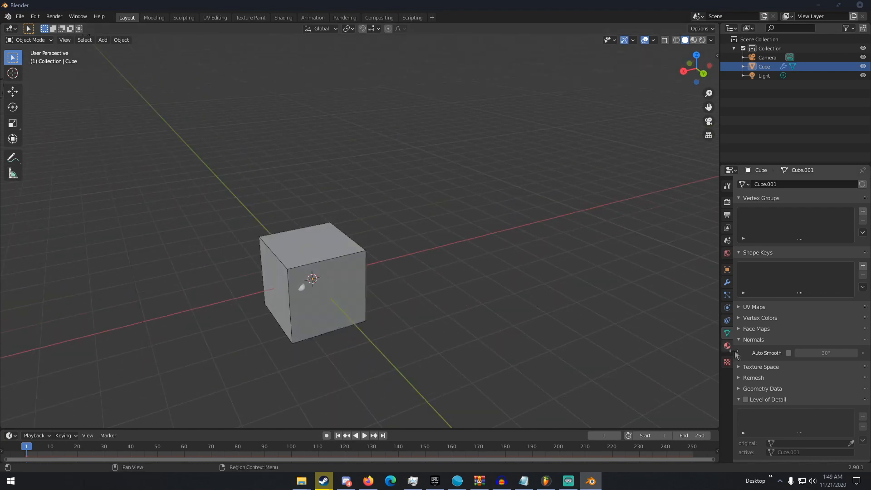
{"action": "left_click", "coordinate": [753, 341]}
- Examine the mesh's Texture Space settings and the meshes offered as Texture Mesh
{"action": "left_click", "coordinate": [761, 352]}
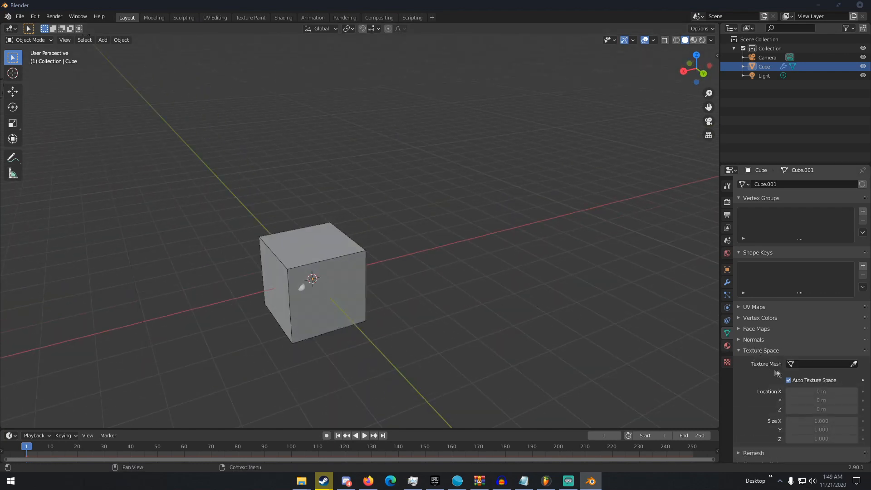
{"action": "scroll", "coordinate": [776, 372], "scroll_direction": "down", "scroll_amount": 1}
{"action": "left_click", "coordinate": [808, 347]}
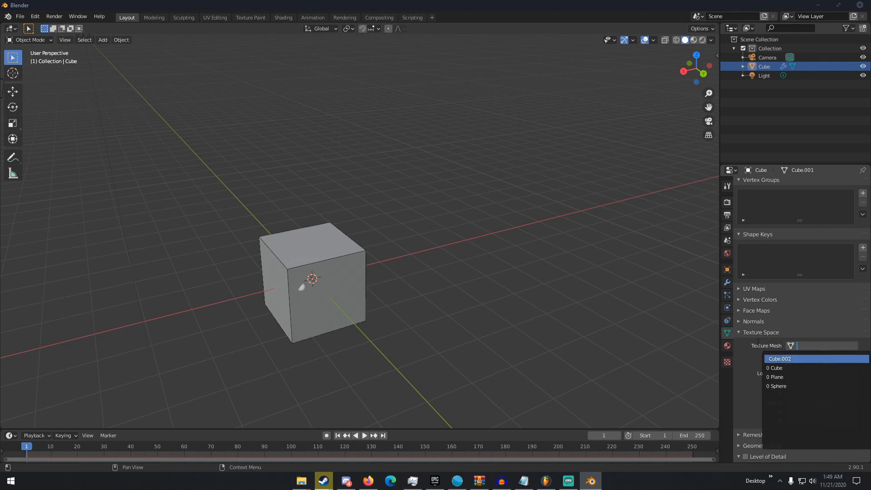
{"action": "left_click", "coordinate": [758, 343]}
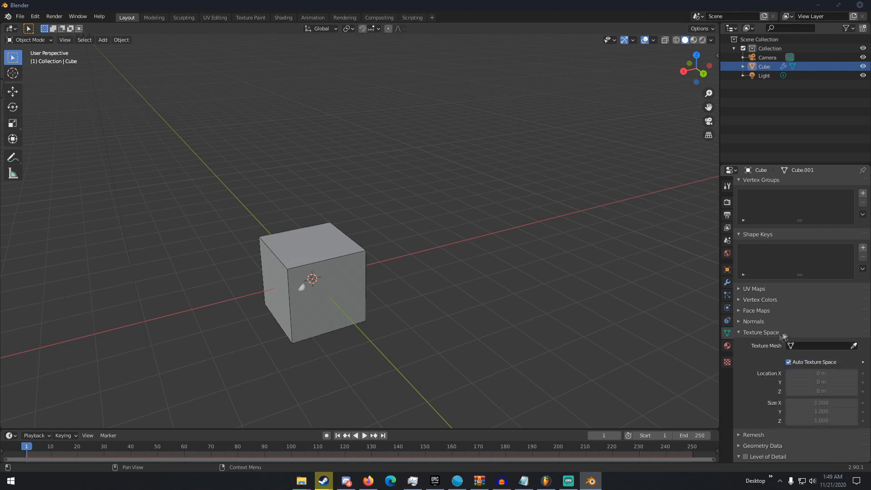
{"action": "left_click", "coordinate": [767, 333]}
- Examine the Remesh settings of the cube's mesh data
{"action": "left_click", "coordinate": [754, 361]}
{"action": "scroll", "coordinate": [760, 362], "scroll_direction": "down", "scroll_amount": 4}
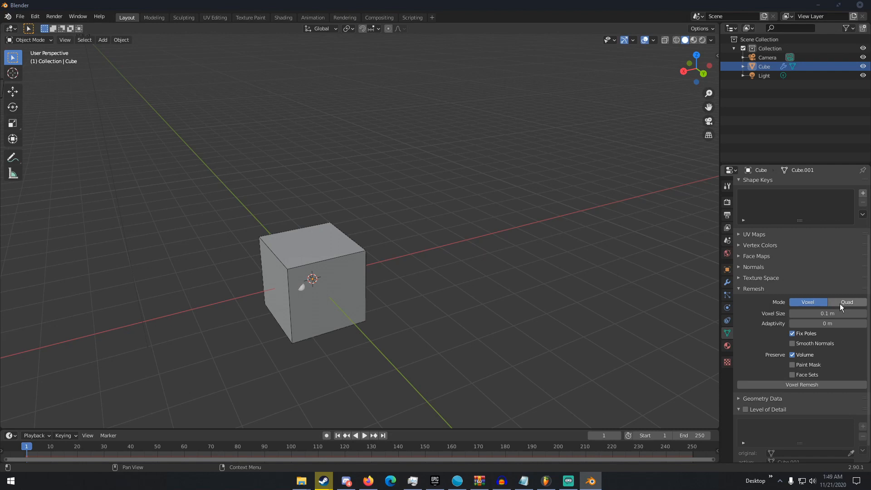
{"action": "left_click", "coordinate": [752, 289]}
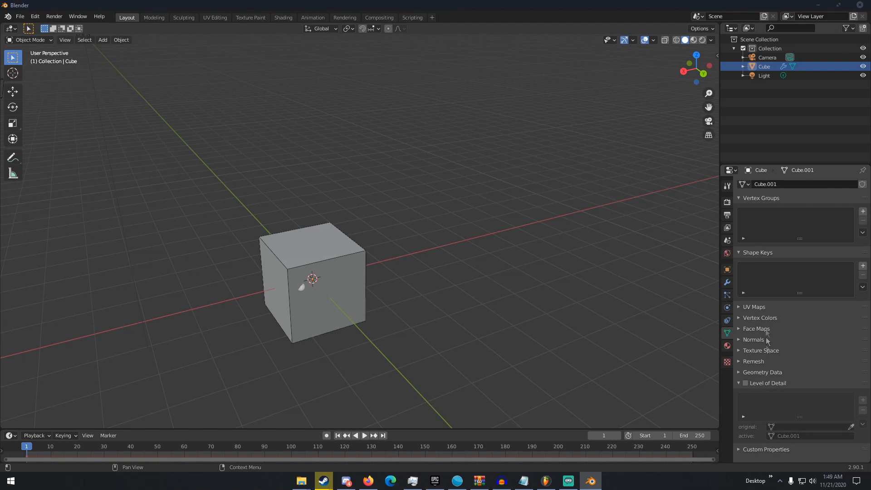
{"action": "left_click", "coordinate": [768, 361]}
{"action": "scroll", "coordinate": [768, 388], "scroll_direction": "down", "scroll_amount": 4}
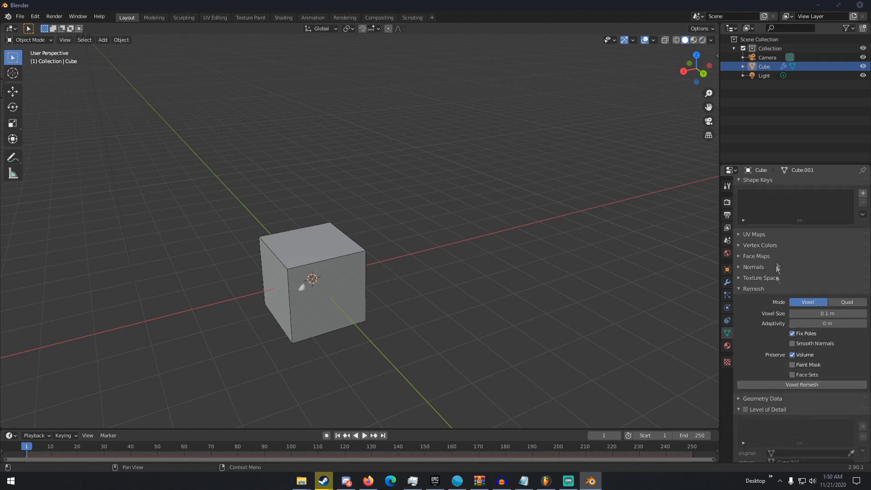
{"action": "left_click", "coordinate": [767, 294]}
- Examine the mesh's Geometry Data and Custom Properties sections, and collapse Level of Detail
{"action": "left_click", "coordinate": [766, 373]}
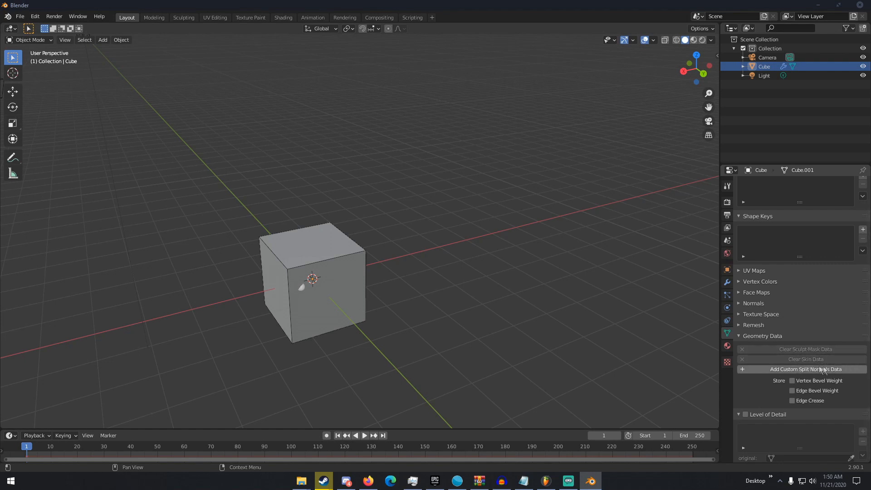
{"action": "scroll", "coordinate": [815, 370], "scroll_direction": "down", "scroll_amount": 1}
{"action": "scroll", "coordinate": [768, 391], "scroll_direction": "up", "scroll_amount": 3}
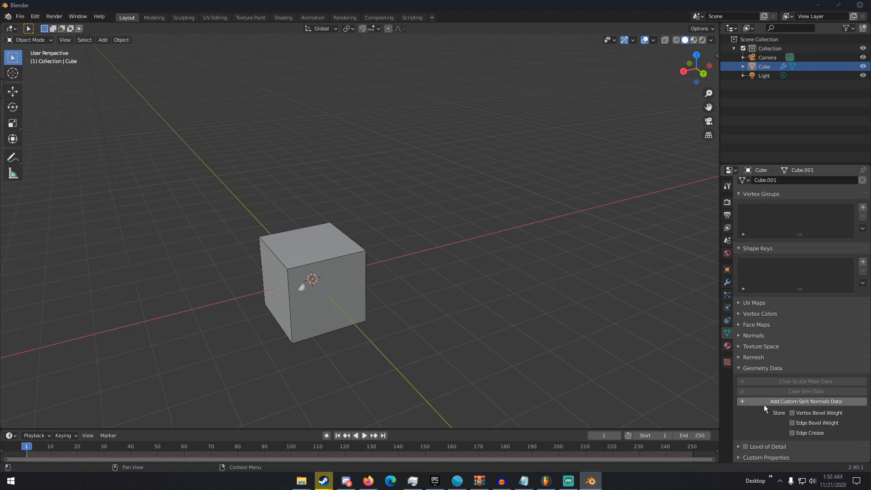
{"action": "left_click", "coordinate": [761, 370]}
{"action": "left_click", "coordinate": [762, 387]}
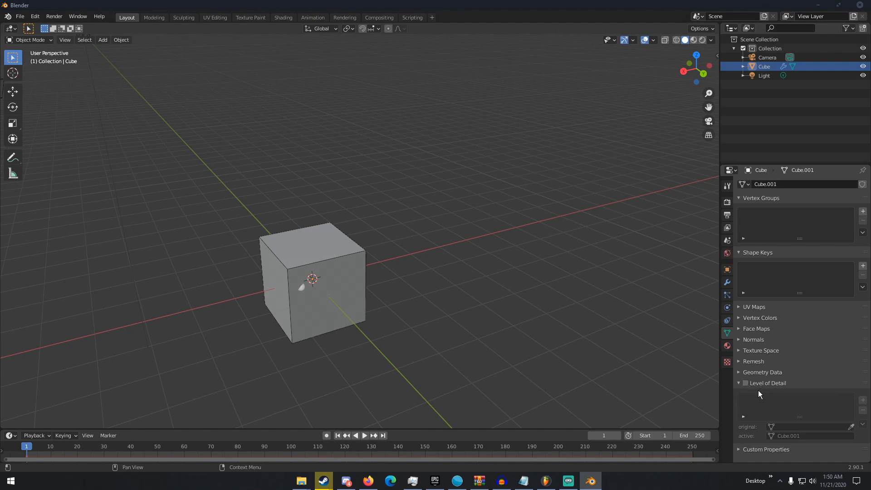
{"action": "left_click", "coordinate": [763, 383]}
{"action": "left_click", "coordinate": [762, 394]}
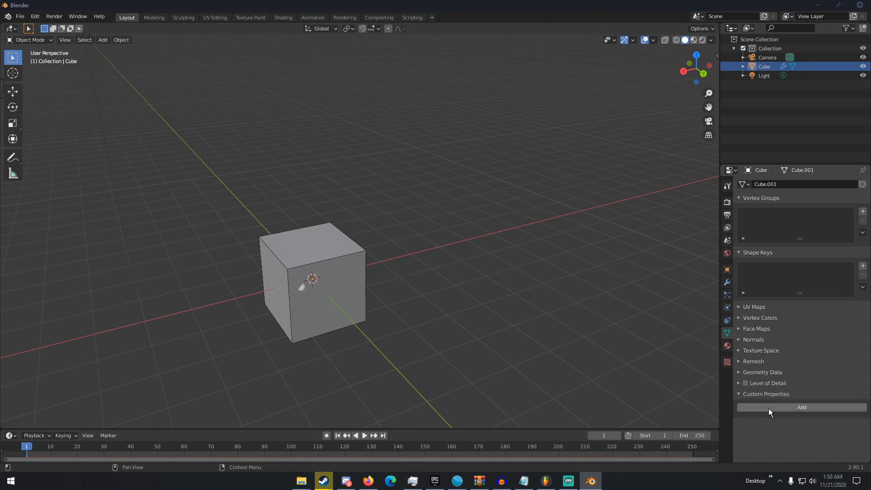
{"action": "left_click", "coordinate": [781, 396]}
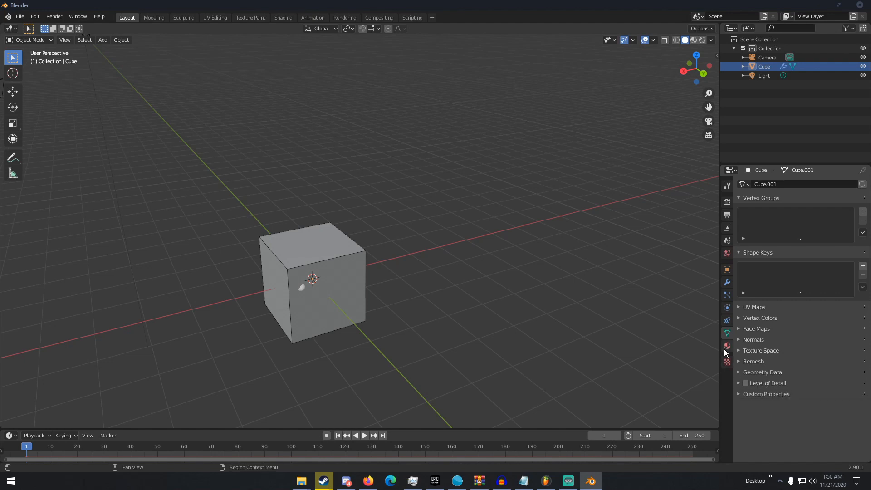
- View the cube's material properties and the brush texture properties
{"action": "left_click", "coordinate": [727, 346]}
{"action": "middle_click_drag", "start_coordinate": [654, 285], "coordinate": [410, 258]}
{"action": "middle_click_drag", "start_coordinate": [432, 269], "coordinate": [507, 268]}
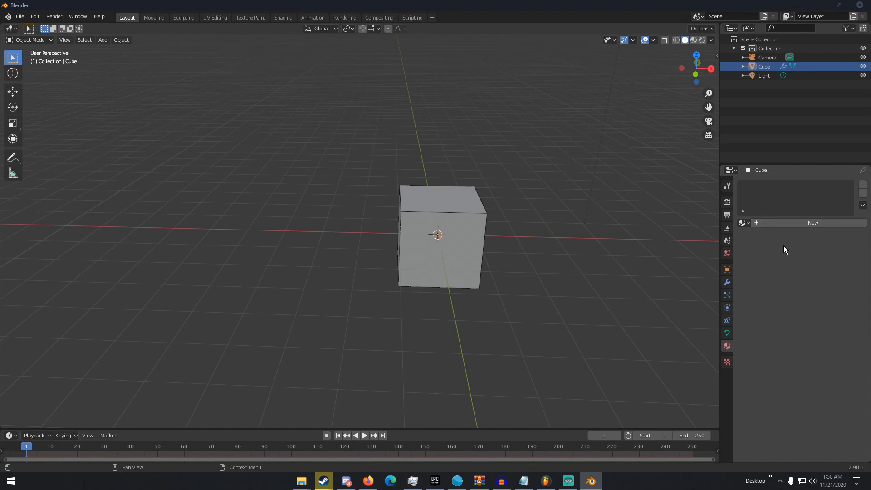
{"action": "middle_click_drag", "start_coordinate": [632, 263], "coordinate": [542, 288]}
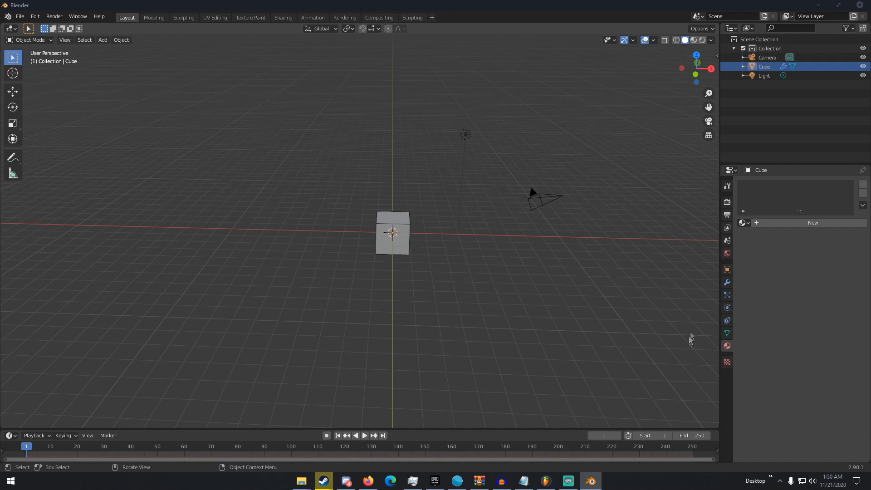
{"action": "left_click", "coordinate": [726, 362]}
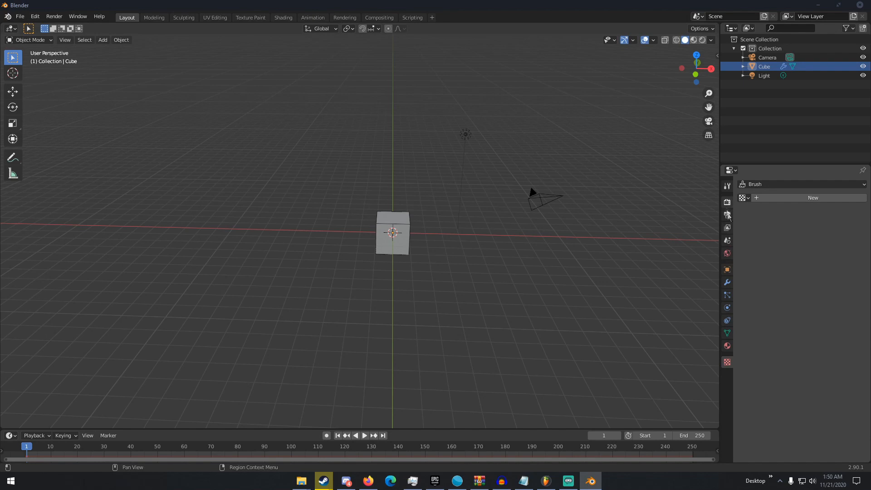
- Delete the cube from the scene
{"action": "middle_click_drag", "start_coordinate": [610, 241], "coordinate": [395, 212]}
{"action": "left_click", "coordinate": [391, 227]}
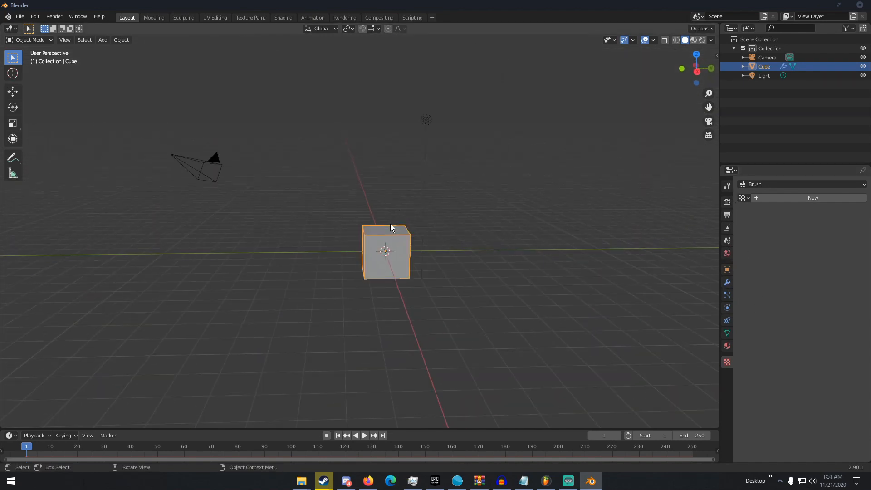
{"action": "key", "text": "Delete"}
- Add a Bezier curve at the scene's origin and enter Edit Mode on it
{"action": "middle_click_drag", "start_coordinate": [390, 226], "coordinate": [430, 211]}
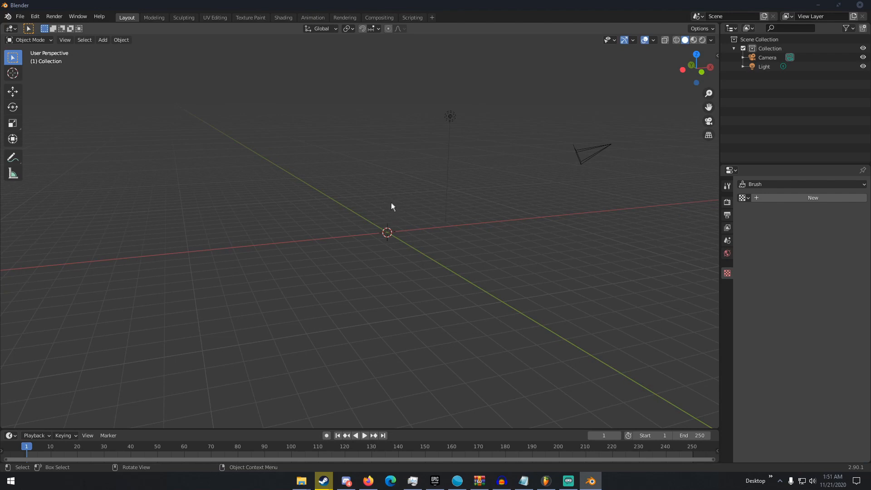
{"action": "key", "text": "shift+a"}
{"action": "left_click", "coordinate": [107, 39]}
{"action": "key", "text": "shift+a"}
{"action": "mouse_move", "coordinate": [383, 206]}
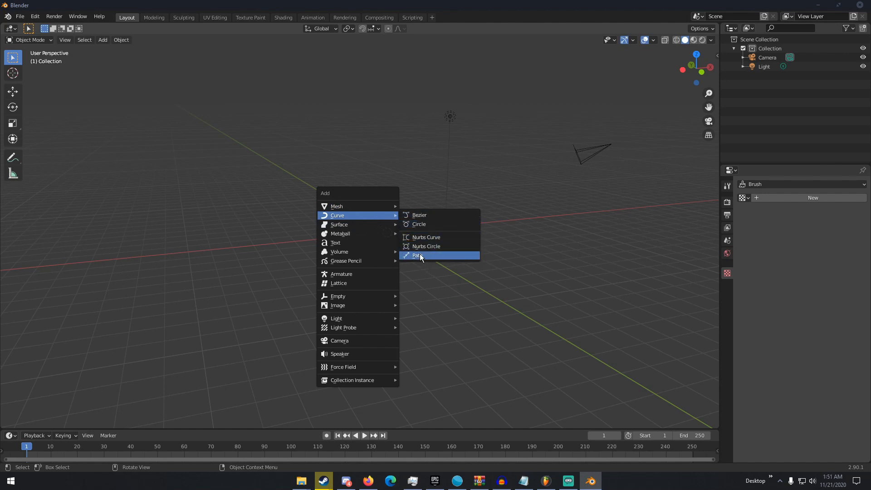
{"action": "left_click", "coordinate": [412, 217]}
{"action": "mouse_move", "coordinate": [412, 219]}
{"action": "middle_mouse_down"}
{"action": "mouse_move", "coordinate": [430, 259]}
{"action": "mouse_move", "coordinate": [415, 220]}
{"action": "middle_mouse_up"}
{"action": "key", "text": "Tab"}
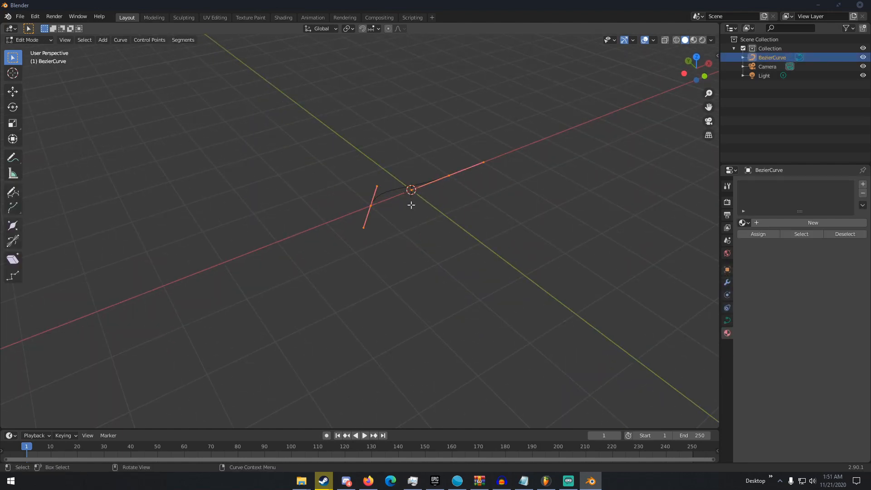
- Move one end control point of the Bezier curve outward and return to Object Mode
{"action": "left_click", "coordinate": [371, 206]}
{"action": "key", "text": "g"}
{"action": "left_click", "coordinate": [342, 219]}
{"action": "key", "text": "Tab"}
- Undo the Bezier curve's control point edit and delete the curve
{"action": "key", "text": "ctrl+z"}
{"action": "key", "text": "ctrl+z"}
{"action": "key", "text": "ctrl+z"}
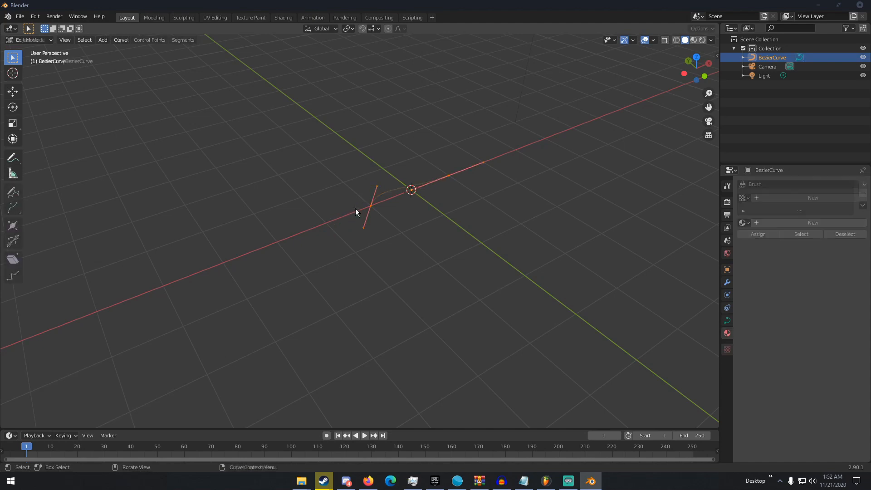
{"action": "key", "text": "Delete"}
- Add a Nurbs Torus surface at the scene's origin and enter Edit Mode on it
{"action": "middle_click_drag", "start_coordinate": [355, 208], "coordinate": [372, 177]}
{"action": "scroll", "coordinate": [372, 177], "scroll_direction": "down", "scroll_amount": 3}
{"action": "key", "text": "shift+a"}
{"action": "mouse_move", "coordinate": [381, 217]}
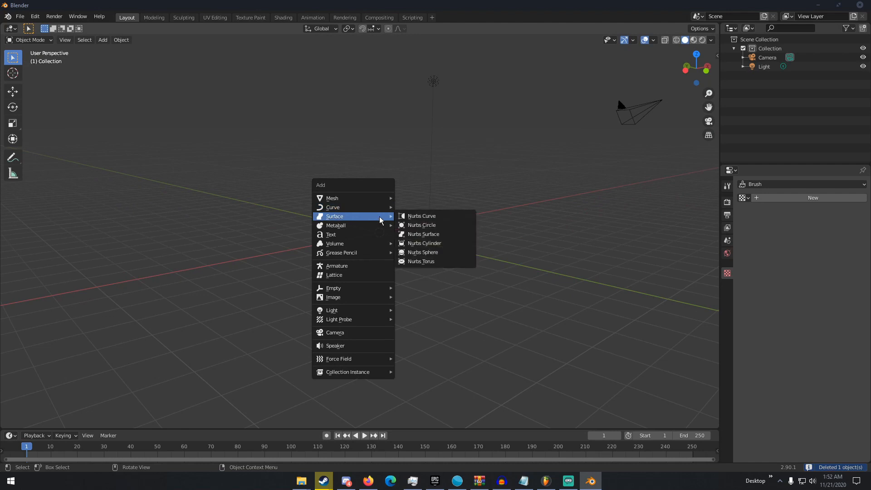
{"action": "left_click", "coordinate": [431, 264]}
{"action": "key", "text": "Tab"}
- Deform the Nurbs torus by selecting and moving its control points
{"action": "middle_click_drag", "start_coordinate": [426, 262], "coordinate": [424, 230]}
{"action": "left_click", "coordinate": [418, 228]}
{"action": "key", "text": "g"}
{"action": "left_click", "coordinate": [434, 219]}
{"action": "left_click", "coordinate": [438, 219]}
{"action": "key", "text": "g"}
{"action": "left_click", "coordinate": [490, 225]}
{"action": "key", "text": "g"}
{"action": "left_click", "coordinate": [426, 236]}
{"action": "key", "text": "g"}
{"action": "left_click", "coordinate": [427, 236]}
- Pull further control points of the torus away from its centre and return to Object Mode
{"action": "middle_click_drag", "start_coordinate": [437, 234], "coordinate": [363, 265]}
{"action": "key", "text": "g"}
{"action": "left_click", "coordinate": [379, 288]}
{"action": "left_click", "coordinate": [447, 245]}
{"action": "key", "text": "g"}
{"action": "left_click", "coordinate": [382, 285]}
{"action": "key", "text": "Tab"}
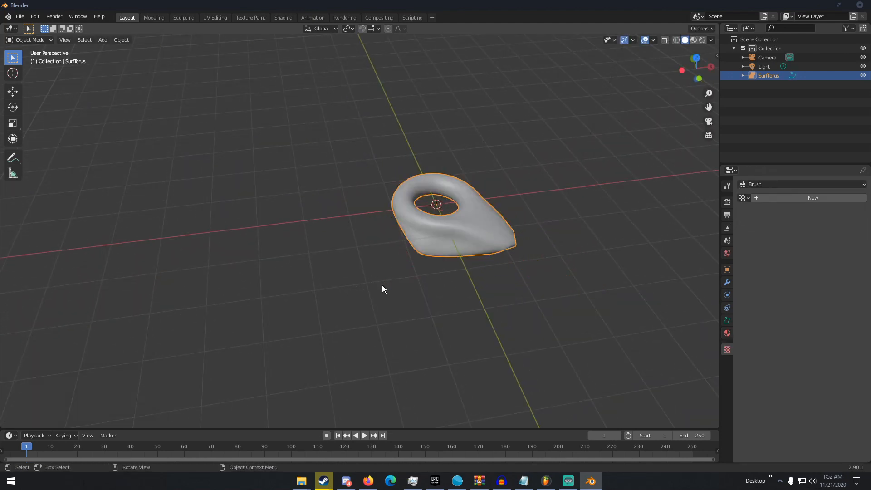
- Delete the deformed Nurbs torus and add a metaball Ball at the scene's origin
{"action": "middle_click_drag", "start_coordinate": [382, 285], "coordinate": [424, 265]}
{"action": "key", "text": "Delete"}
{"action": "key", "text": "shift+a"}
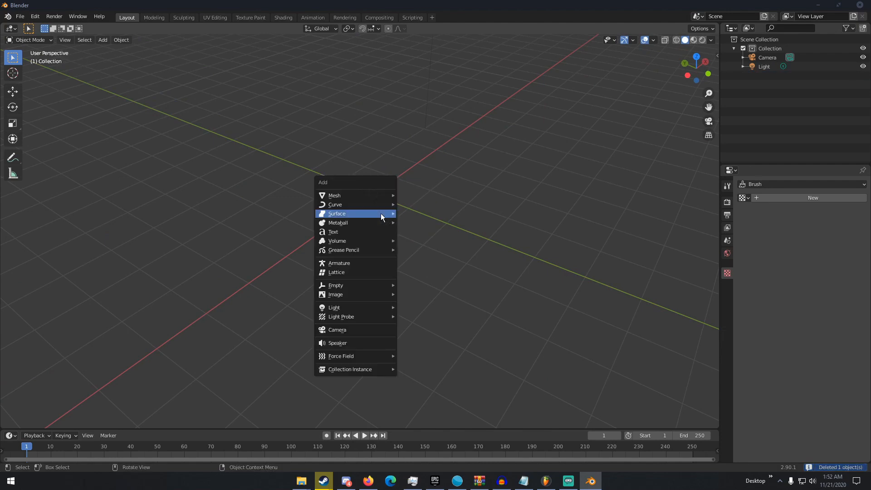
{"action": "left_click", "coordinate": [402, 222]}
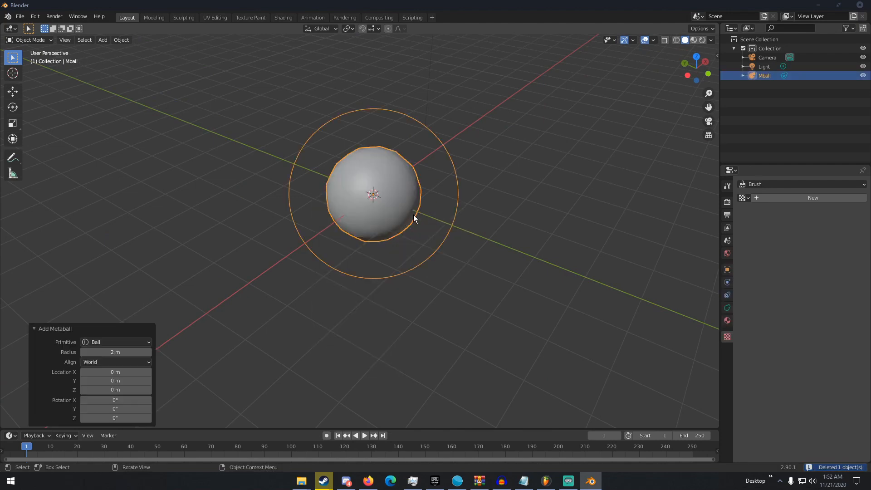
- Duplicate the metaball and move the copy progressively farther from the original so the two shapes pull apart
{"action": "key", "text": "shift+d"}
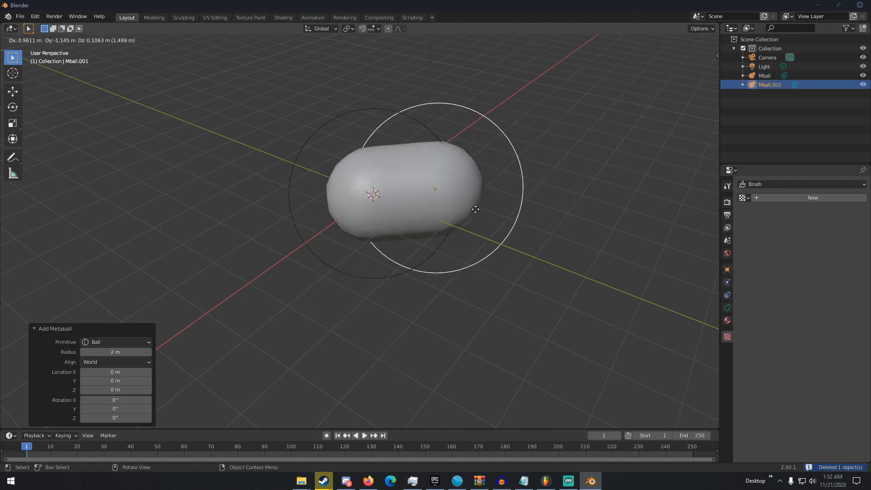
{"action": "left_click", "coordinate": [472, 208]}
{"action": "middle_click_drag", "start_coordinate": [472, 208], "coordinate": [337, 217]}
{"action": "key", "text": "g"}
{"action": "left_click", "coordinate": [447, 201]}
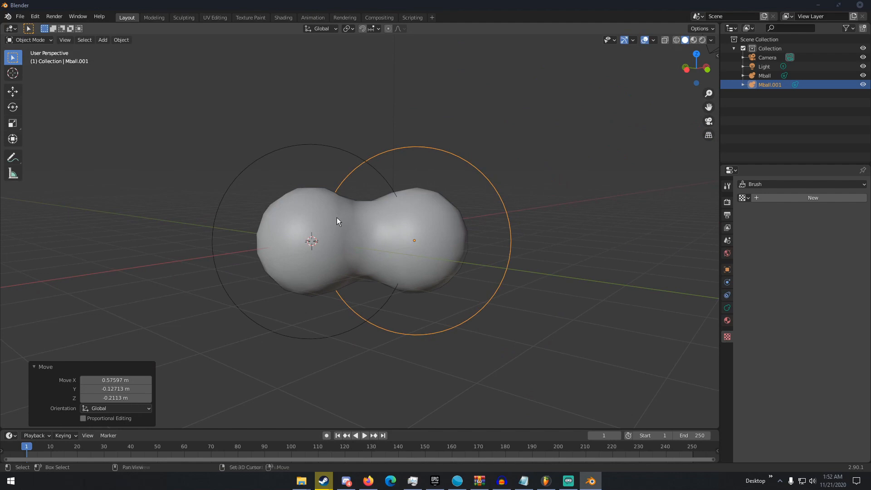
{"action": "key", "text": "g"}
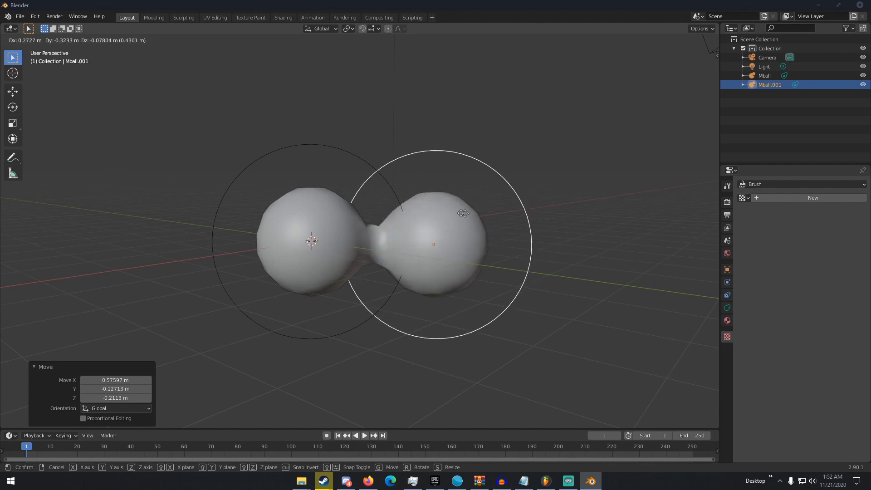
{"action": "left_click", "coordinate": [441, 203]}
- Replace the duplicated ball with a metaball Plane moved about 2.6 m in X, -3 m in Y and -0.6 m in Z
{"action": "key", "text": "Delete"}
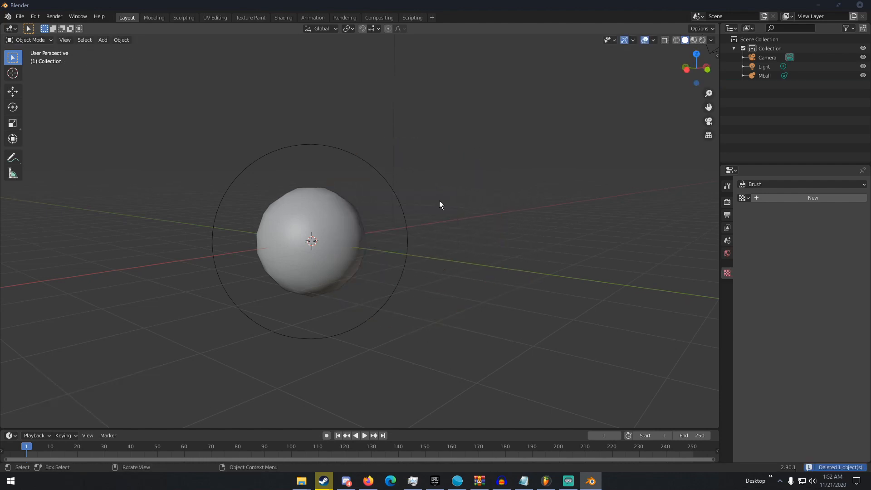
{"action": "key", "text": "shift+a"}
{"action": "mouse_move", "coordinate": [438, 202]}
{"action": "left_click", "coordinate": [473, 222]}
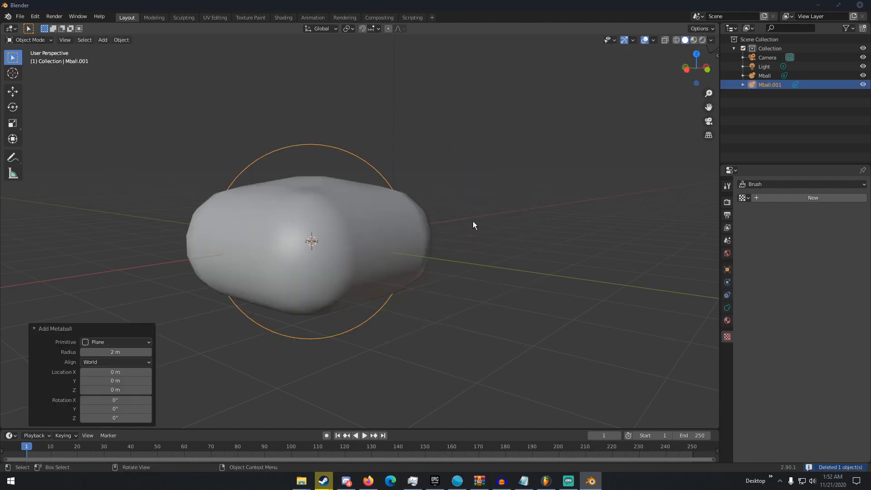
{"action": "key", "text": "g"}
{"action": "left_click", "coordinate": [565, 240]}
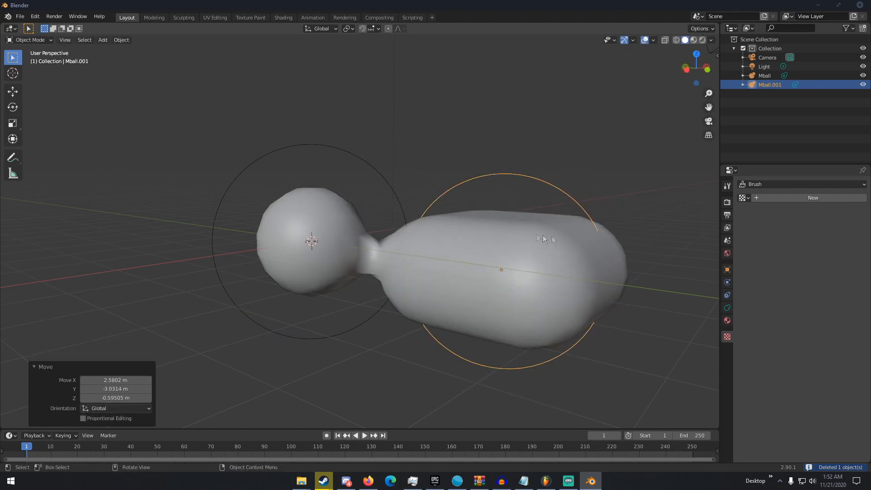
- Replace the metaball Plane with a metaball Cube moved about 2.6 m in X, -3 m in Y and -0.4 m in Z
{"action": "key", "text": "Delete"}
{"action": "key", "text": "shift+a"}
{"action": "mouse_move", "coordinate": [533, 236]}
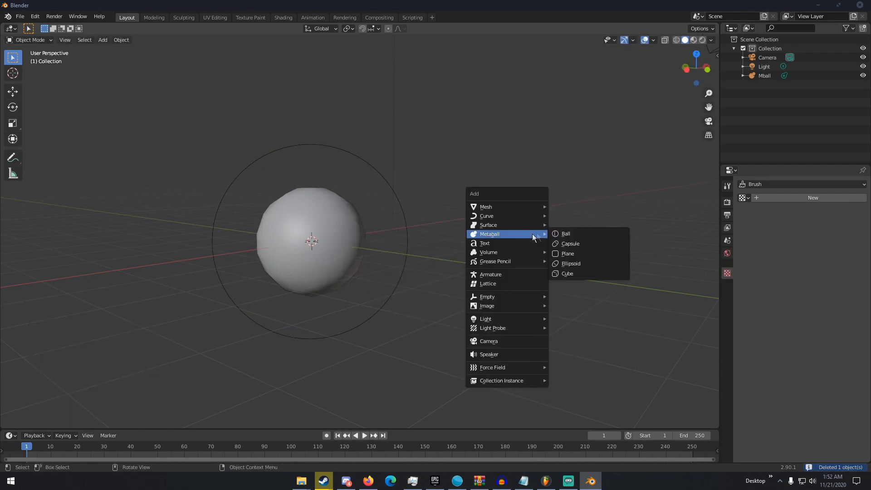
{"action": "left_click", "coordinate": [580, 272]}
{"action": "key", "text": "g"}
{"action": "left_click", "coordinate": [50, 288]}
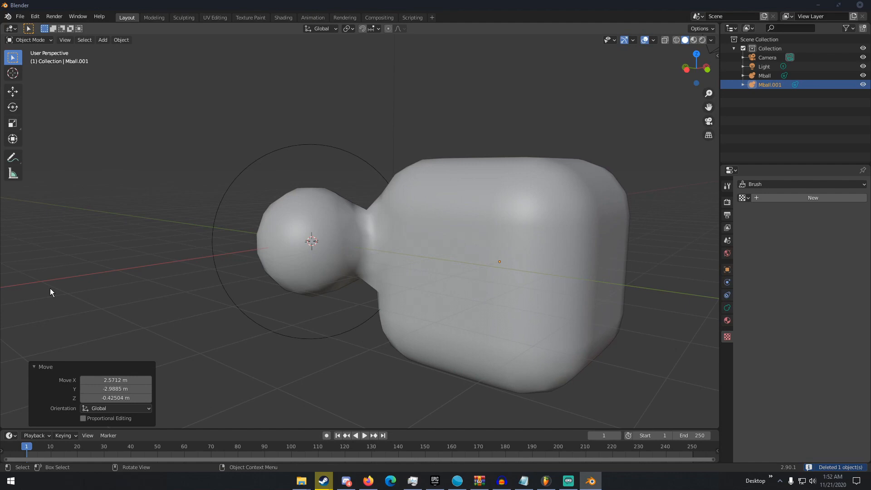
- Delete the original metaball Ball and the metaball Cube
{"action": "left_click", "coordinate": [464, 262]}
{"action": "key", "text": "Delete"}
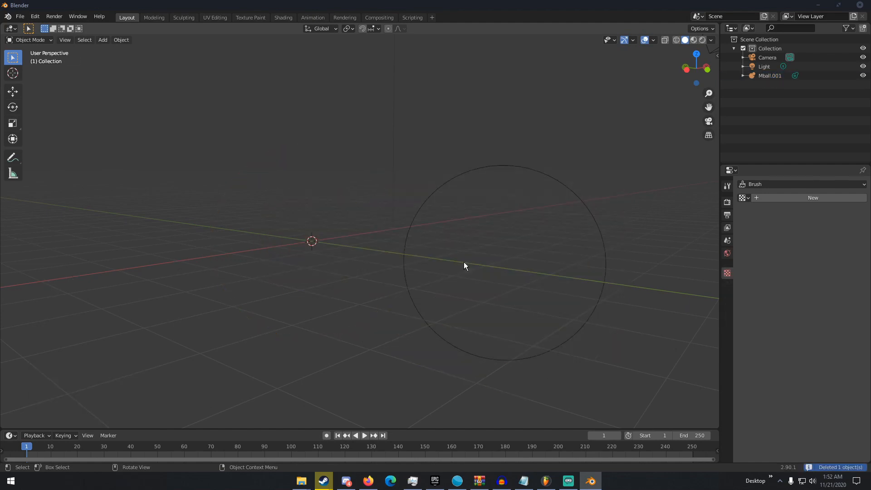
{"action": "left_click", "coordinate": [435, 184]}
{"action": "key", "text": "Delete"}
- Add a Text object, replace its wording with "dhasdhjdasj" in Edit Mode and return to Object Mode
{"action": "key", "text": "shift+a"}
{"action": "left_click", "coordinate": [322, 231]}
{"action": "middle_click_drag", "start_coordinate": [369, 268], "coordinate": [400, 268]}
{"action": "key", "text": "Tab"}
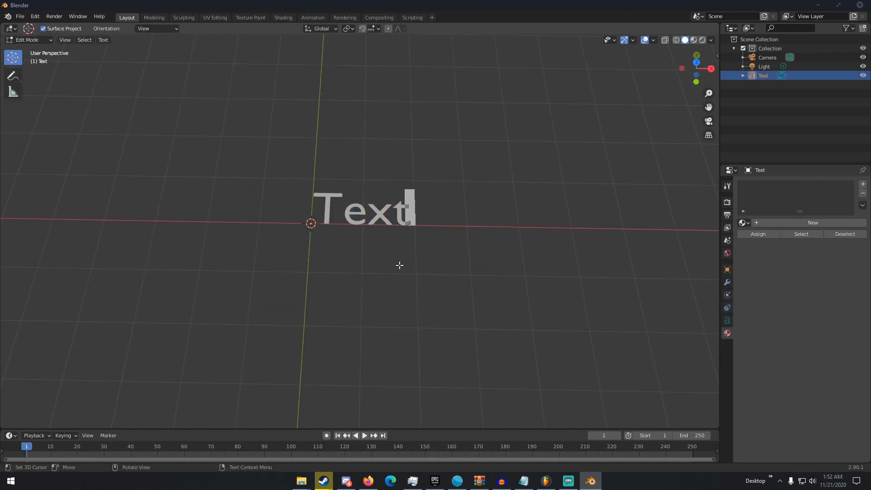
{"action": "key", "text": "BackSpace"}
{"action": "key", "text": "BackSpace"}
{"action": "key", "text": "BackSpace"}
{"action": "key", "text": "BackSpace"}
{"action": "type", "text": "dhasdhjdasjd"}
{"action": "key", "text": "BackSpace"}
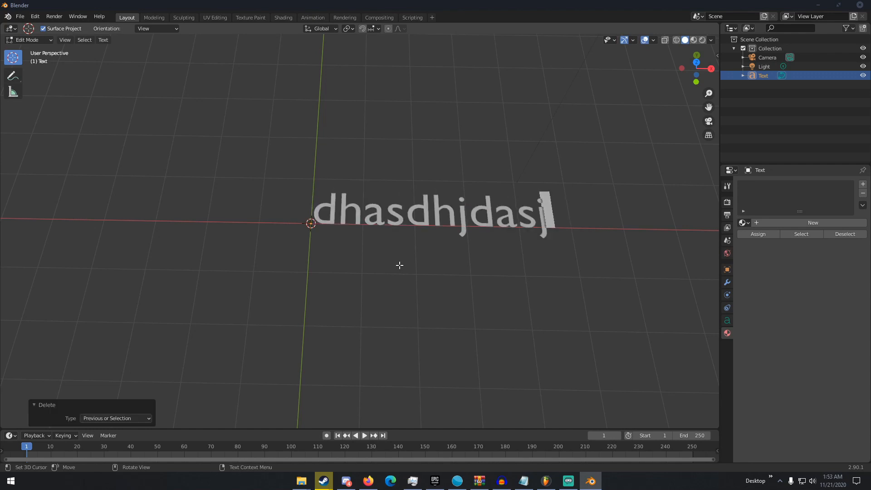
{"action": "key", "text": "Tab"}
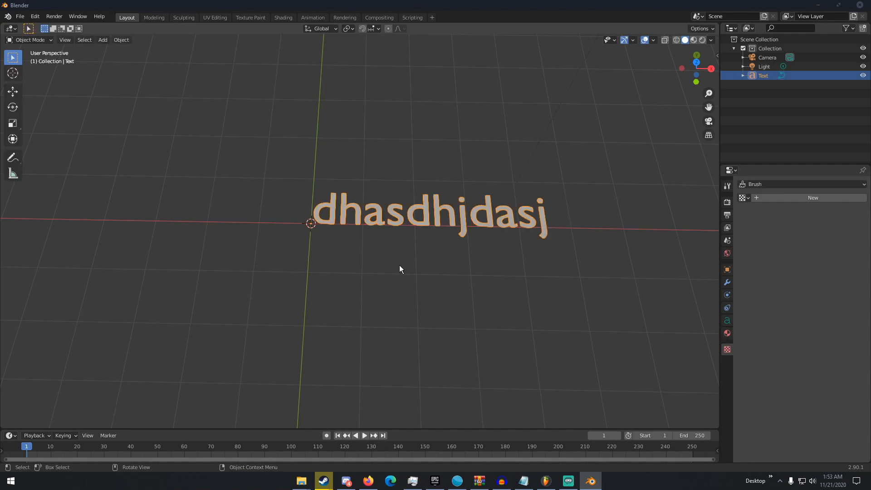
- Delete the text object, undo the deletion and delete it again
{"action": "middle_click_drag", "start_coordinate": [400, 266], "coordinate": [399, 191]}
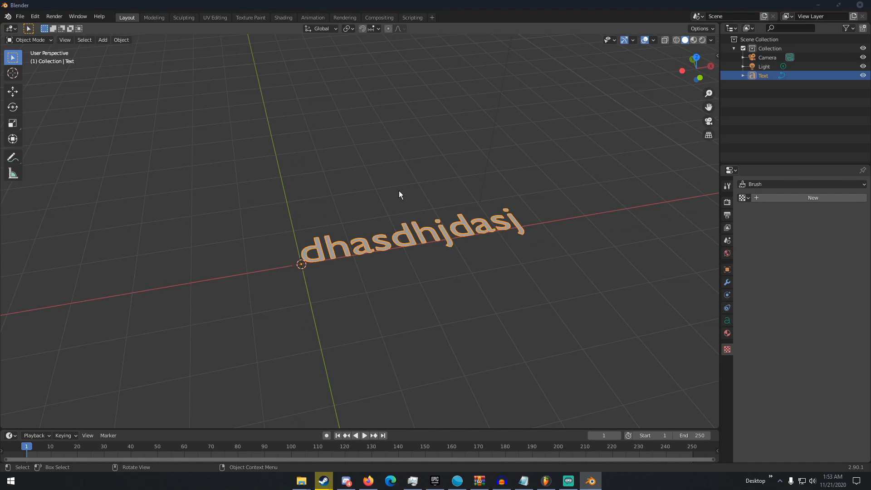
{"action": "key", "text": "Delete"}
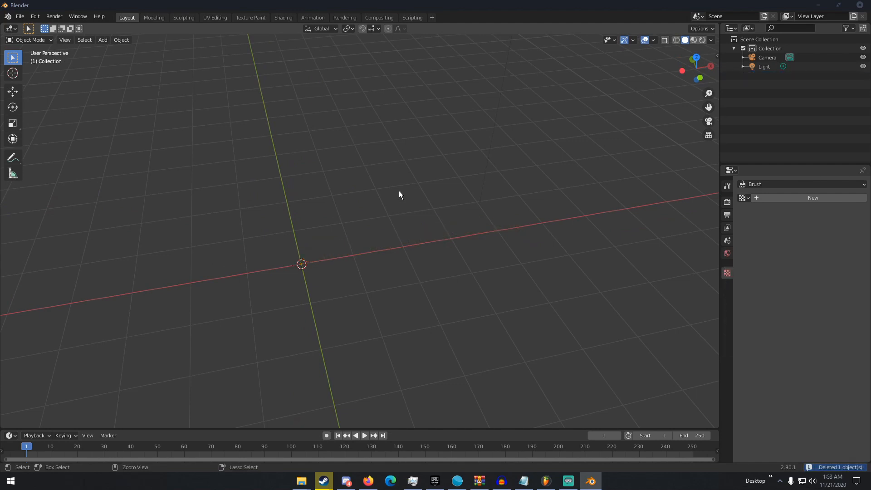
{"action": "key", "text": "ctrl+z"}
{"action": "key", "text": "x"}
{"action": "left_click", "coordinate": [398, 191]}
{"action": "middle_click_drag", "start_coordinate": [337, 213], "coordinate": [387, 232], "text": "shift"}
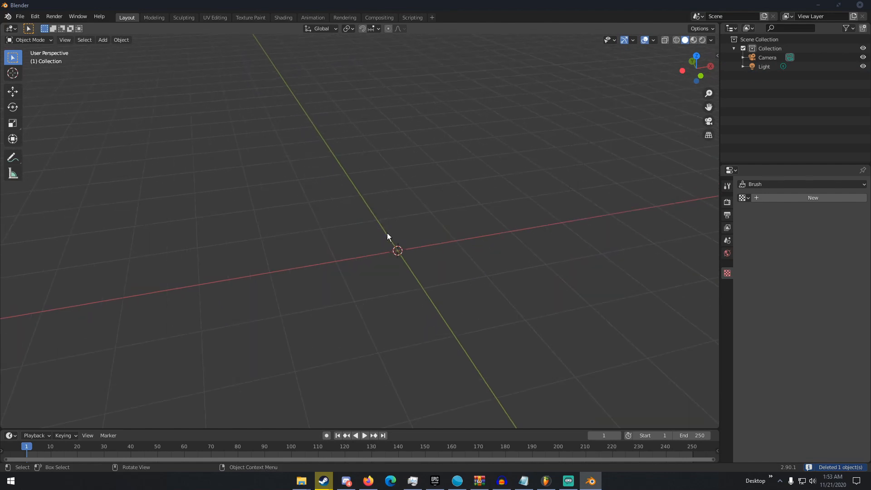
- Add a Grease Pencil Monkey, reposition it slightly, view it and delete it
{"action": "key", "text": "shift+a"}
{"action": "mouse_move", "coordinate": [379, 245]}
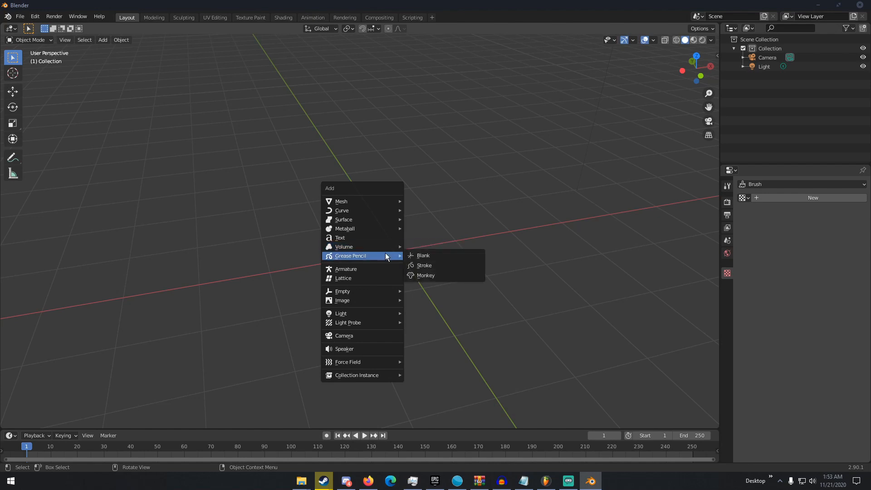
{"action": "left_click", "coordinate": [436, 274]}
{"action": "key", "text": "g"}
{"action": "left_click", "coordinate": [435, 273]}
{"action": "mouse_move", "coordinate": [434, 273]}
{"action": "middle_mouse_down"}
{"action": "mouse_move", "coordinate": [403, 258]}
{"action": "mouse_move", "coordinate": [401, 265]}
{"action": "middle_mouse_up"}
{"action": "key", "text": "Delete"}
- Add two further Grease Pencil objects one after the other, deleting each after viewing it
{"action": "key", "text": "shift+a"}
{"action": "mouse_move", "coordinate": [397, 264]}
{"action": "left_click", "coordinate": [457, 266]}
{"action": "mouse_move", "coordinate": [457, 266]}
{"action": "middle_mouse_down"}
{"action": "mouse_move", "coordinate": [472, 252]}
{"action": "mouse_move", "coordinate": [443, 286]}
{"action": "mouse_move", "coordinate": [330, 298]}
{"action": "mouse_move", "coordinate": [504, 297]}
{"action": "middle_mouse_up"}
{"action": "key", "text": "Delete"}
{"action": "key", "text": "shift+a"}
{"action": "mouse_move", "coordinate": [472, 252]}
{"action": "left_click", "coordinate": [505, 260]}
{"action": "key", "text": "Delete"}
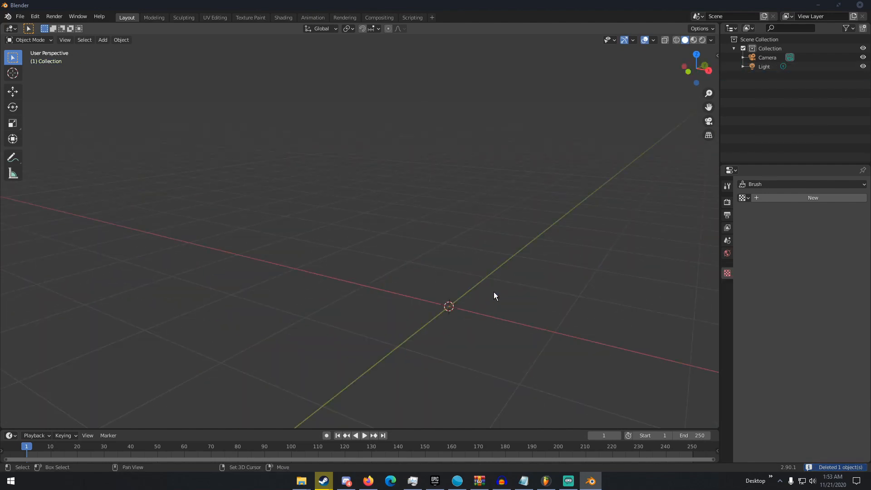
- Add an armature, extrude a second bone about 1.2 m long from its tip and delete the armature
{"action": "key", "text": "shift+a"}
{"action": "left_click", "coordinate": [486, 305]}
{"action": "middle_click_drag", "start_coordinate": [486, 304], "coordinate": [471, 272]}
{"action": "key", "text": "Tab"}
{"action": "key", "text": "e"}
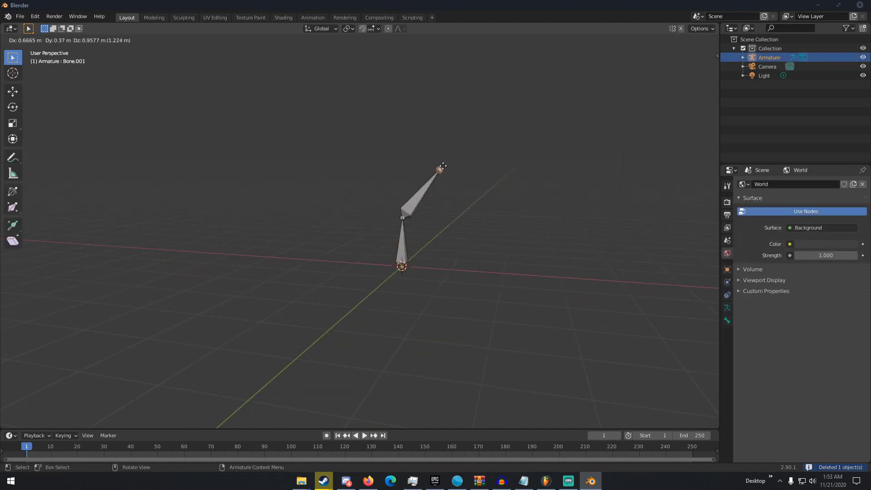
{"action": "left_click", "coordinate": [442, 166]}
{"action": "key", "text": "Tab"}
{"action": "key", "text": "Delete"}
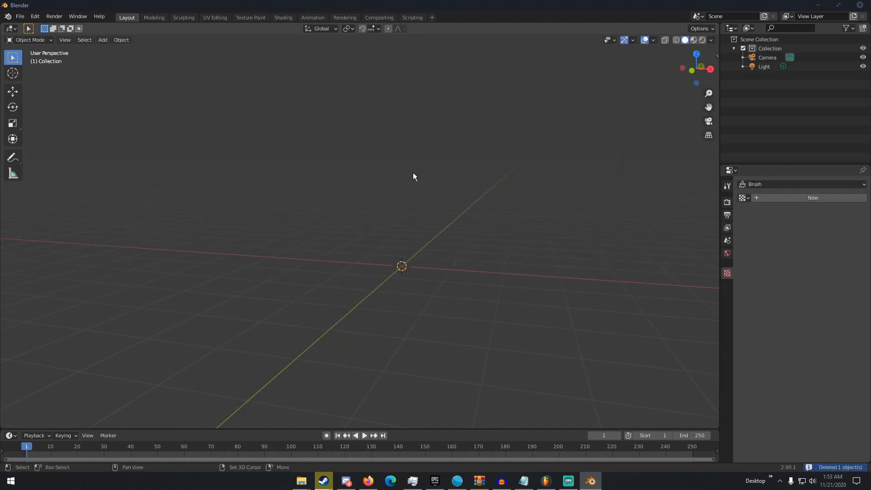
- Add a lattice at the origin and pull one of its upper corner points outward in Edit Mode
{"action": "key", "text": "shift+a"}
{"action": "left_click", "coordinate": [407, 182]}
{"action": "middle_click_drag", "start_coordinate": [411, 200], "coordinate": [385, 236]}
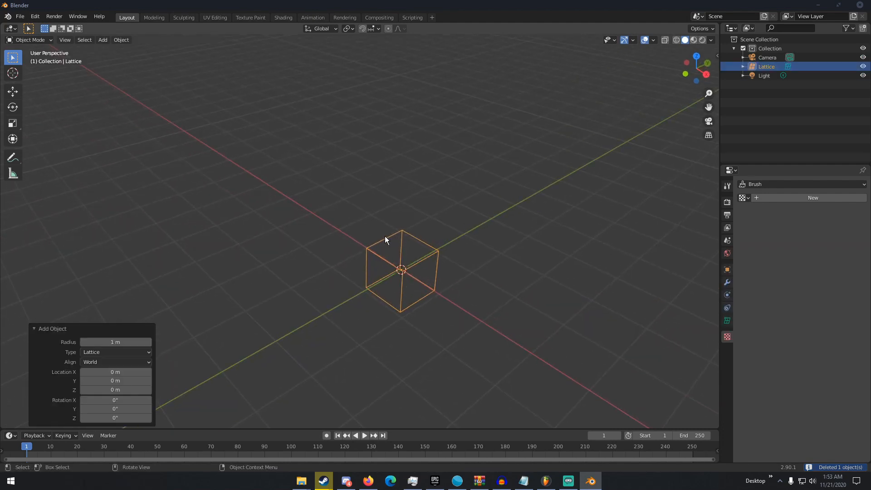
{"action": "key", "text": "Tab"}
{"action": "left_click", "coordinate": [434, 260]}
{"action": "key", "text": "g"}
{"action": "left_click", "coordinate": [462, 236]}
{"action": "key", "text": "Tab"}
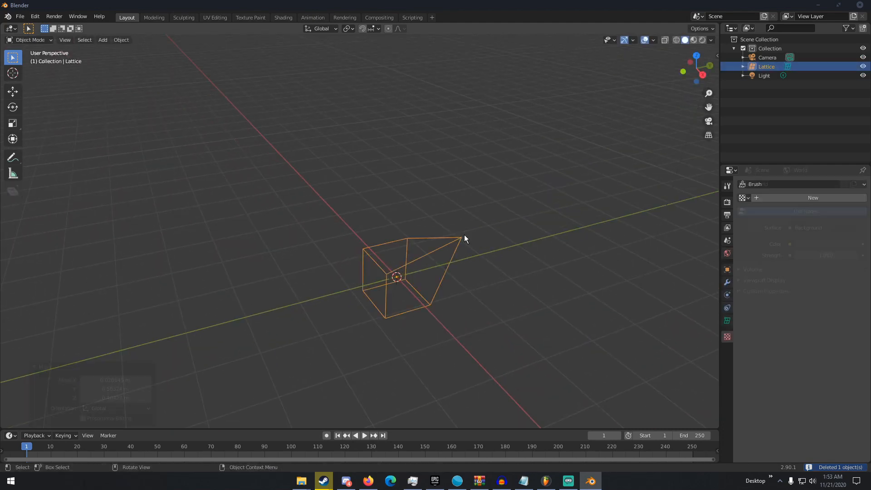
- Undo the lattice's corner point edit and delete the lattice
{"action": "key", "text": "ctrl+z"}
{"action": "key", "text": "ctrl+z"}
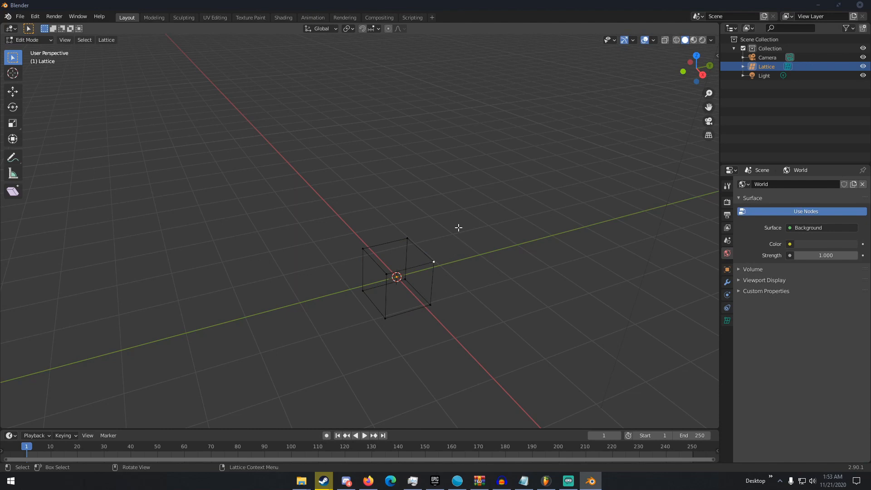
{"action": "key", "text": "ctrl+z"}
{"action": "key", "text": "Delete"}
{"action": "middle_click_drag", "start_coordinate": [455, 233], "coordinate": [375, 258]}
- Add a Plain Axes empty at the origin, view it from several angles and delete it
{"action": "key", "text": "shift+a"}
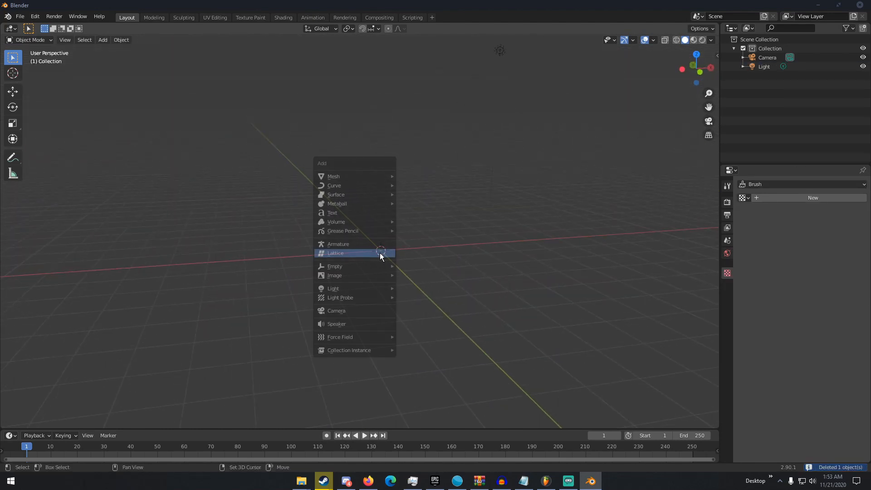
{"action": "mouse_move", "coordinate": [377, 263]}
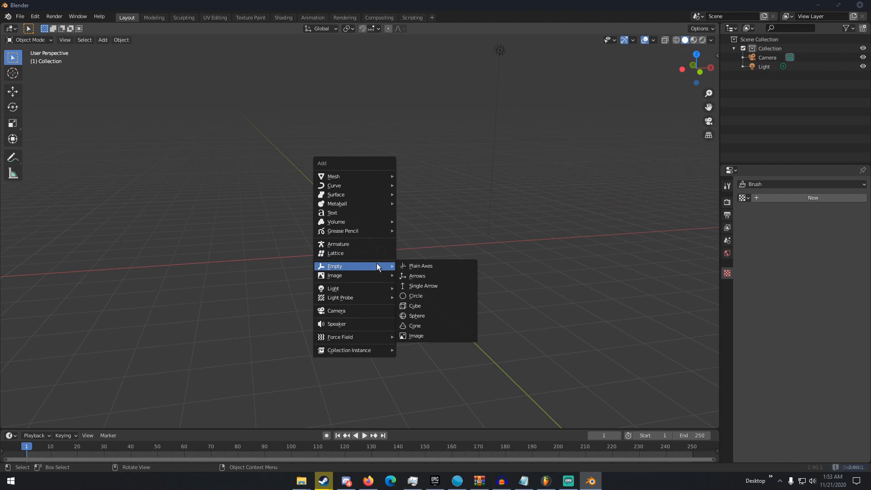
{"action": "left_click", "coordinate": [410, 266]}
{"action": "middle_click_drag", "start_coordinate": [445, 268], "coordinate": [239, 219]}
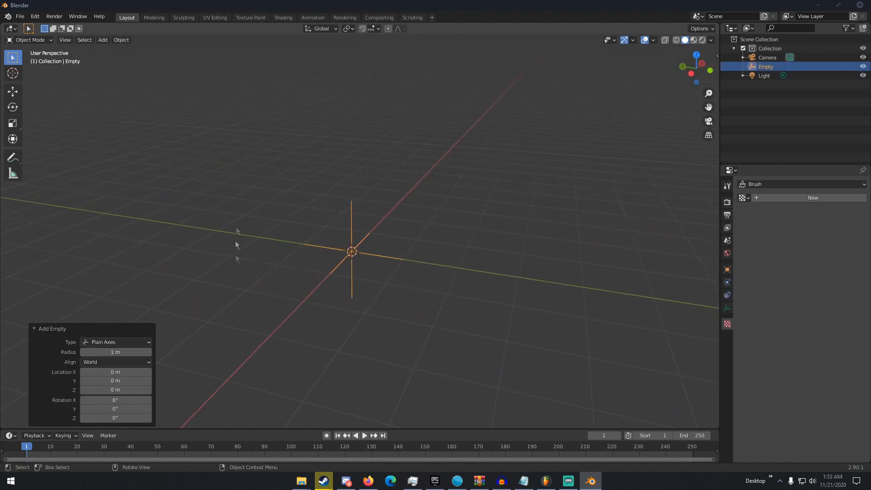
{"action": "middle_click_drag", "start_coordinate": [261, 253], "coordinate": [359, 253]}
{"action": "middle_click_drag", "start_coordinate": [330, 289], "coordinate": [426, 244]}
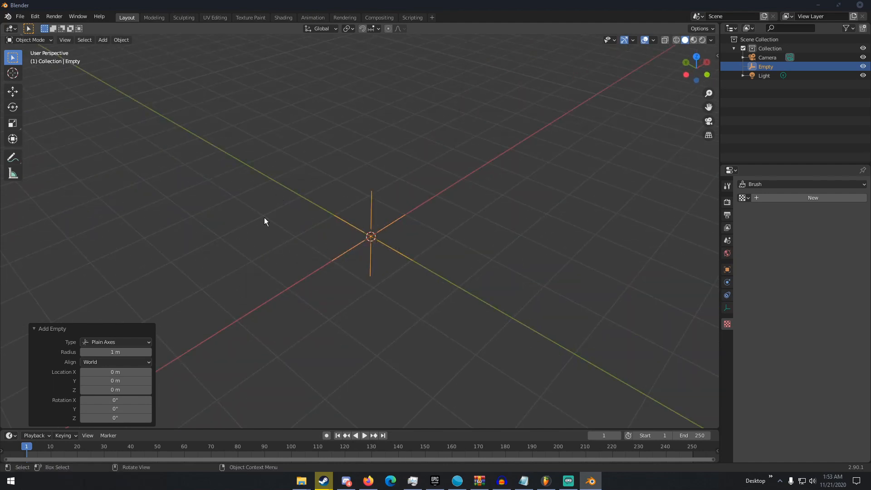
{"action": "key", "text": "Delete"}
- Add a second camera at the origin, view it from another angle and delete it
{"action": "key", "text": "shift+a"}
{"action": "mouse_move", "coordinate": [258, 226]}
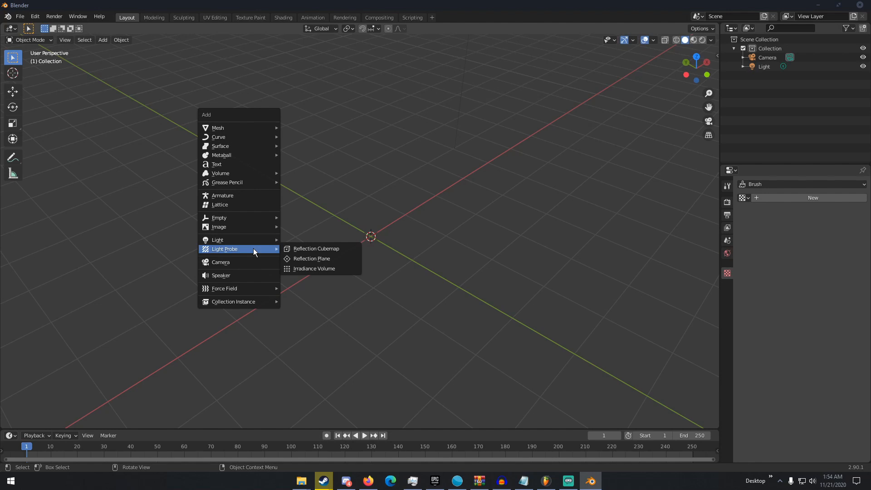
{"action": "left_click", "coordinate": [245, 262]}
{"action": "middle_click_drag", "start_coordinate": [281, 258], "coordinate": [441, 297]}
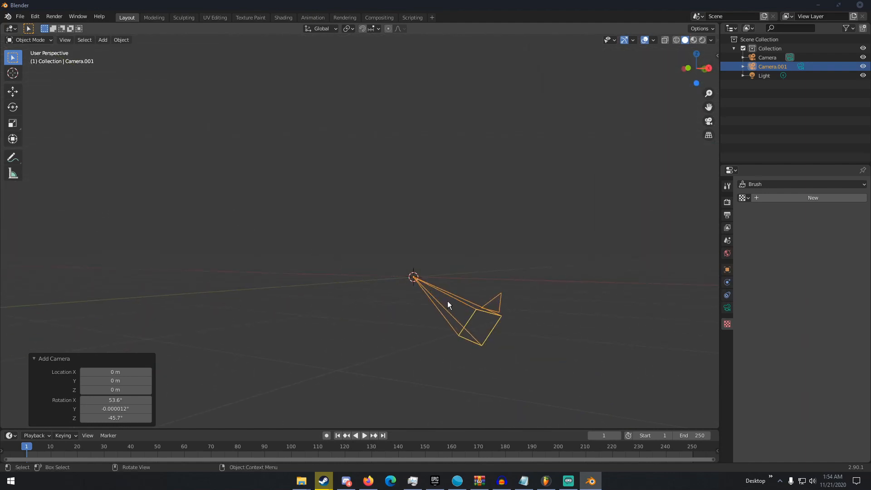
{"action": "key", "text": "Delete"}
- Add a speaker, move it about -0.8 m in X and 1.6 m in Z, and delete it
{"action": "key", "text": "shift+a"}
{"action": "left_click", "coordinate": [437, 313]}
{"action": "middle_click_drag", "start_coordinate": [437, 314], "coordinate": [451, 329]}
{"action": "key", "text": "g"}
{"action": "left_click", "coordinate": [404, 232]}
{"action": "middle_click_drag", "start_coordinate": [403, 232], "coordinate": [373, 146]}
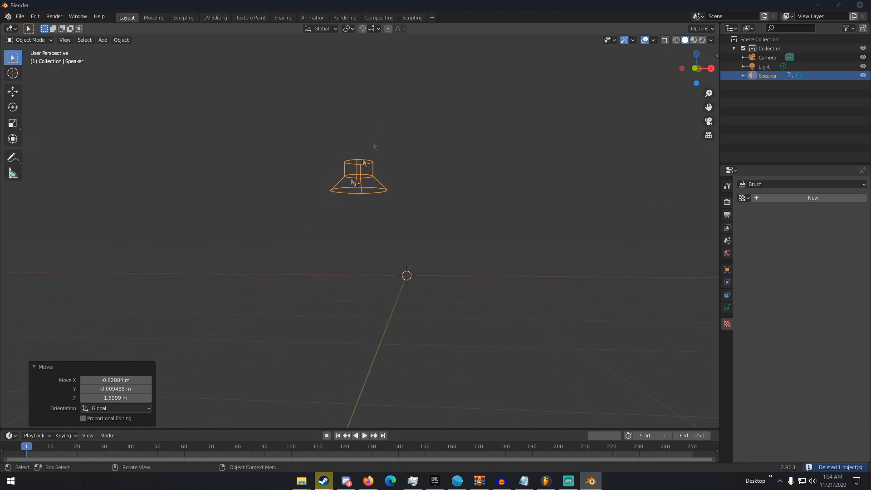
{"action": "key", "text": "Delete"}
- Add a collection instance of Collection.001 at the origin, view it and delete it
{"action": "key", "text": "shift+a"}
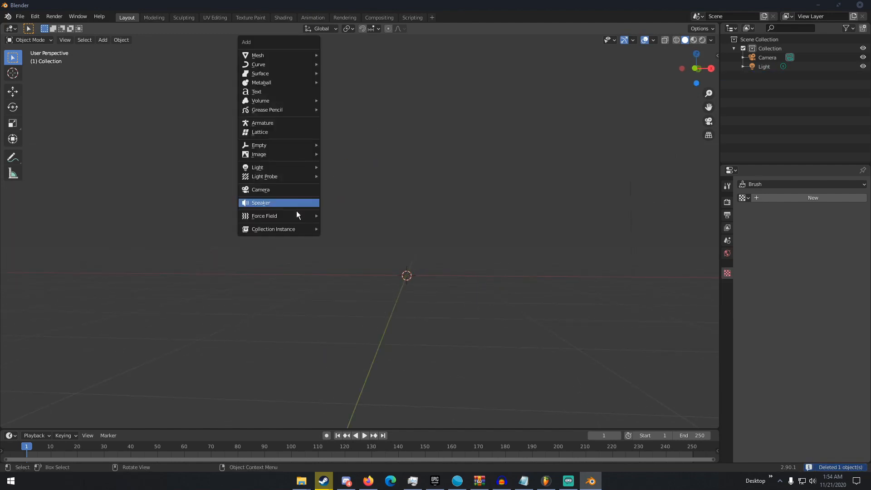
{"action": "mouse_move", "coordinate": [295, 217]}
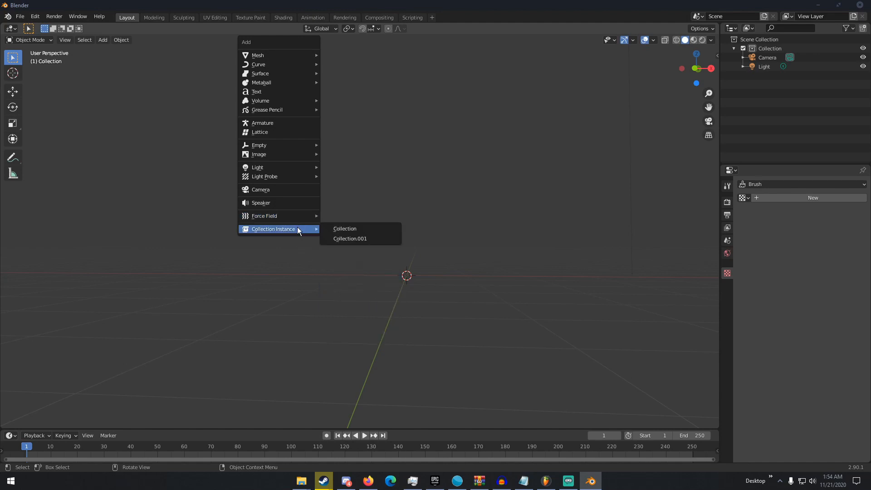
{"action": "left_click", "coordinate": [340, 237]}
{"action": "middle_click_drag", "start_coordinate": [427, 263], "coordinate": [472, 285]}
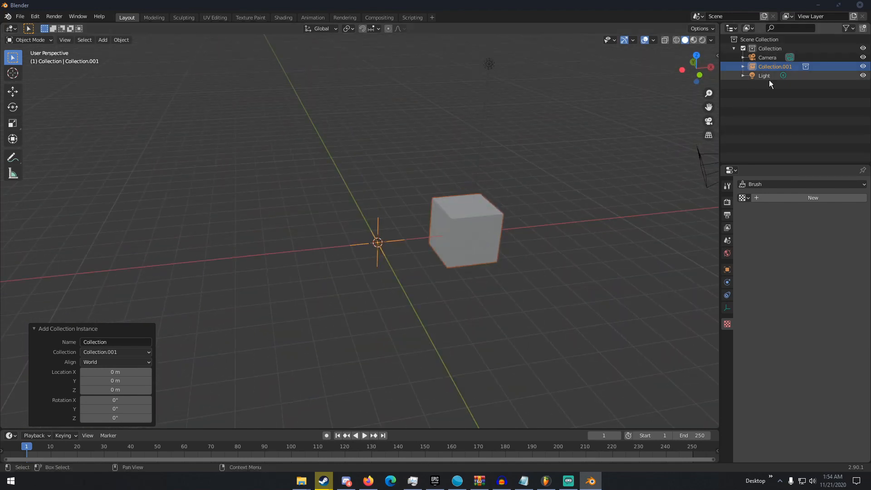
{"action": "key", "text": "Delete"}
{"action": "middle_click_drag", "start_coordinate": [370, 193], "coordinate": [354, 174]}
{"action": "key", "text": "shift+a"}
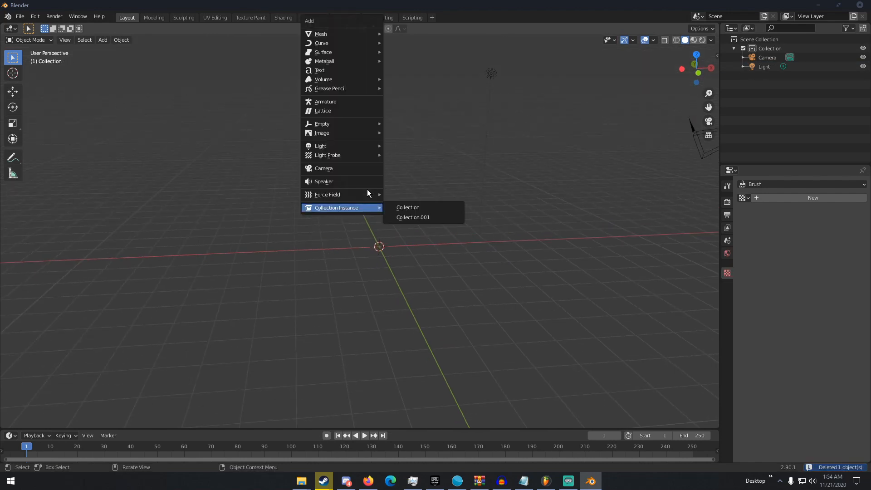
{"action": "middle_click_drag", "start_coordinate": [439, 184], "coordinate": [467, 185]}
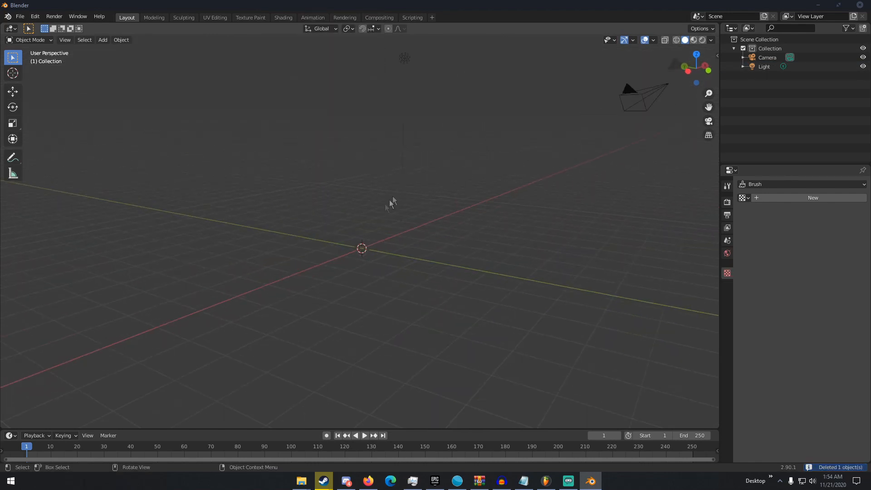
{"action": "middle_click_drag", "start_coordinate": [394, 196], "coordinate": [398, 224]}
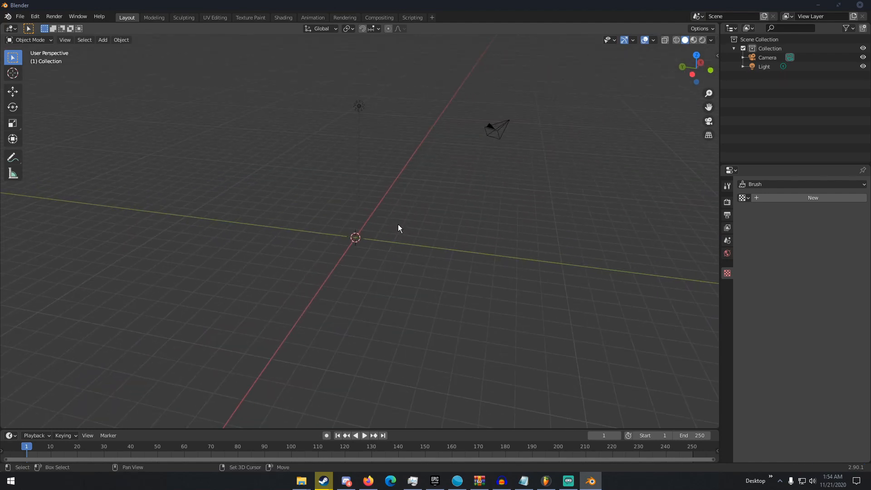
{"action": "key", "text": "shift+a"}
{"action": "middle_click_drag", "start_coordinate": [412, 245], "coordinate": [364, 247]}
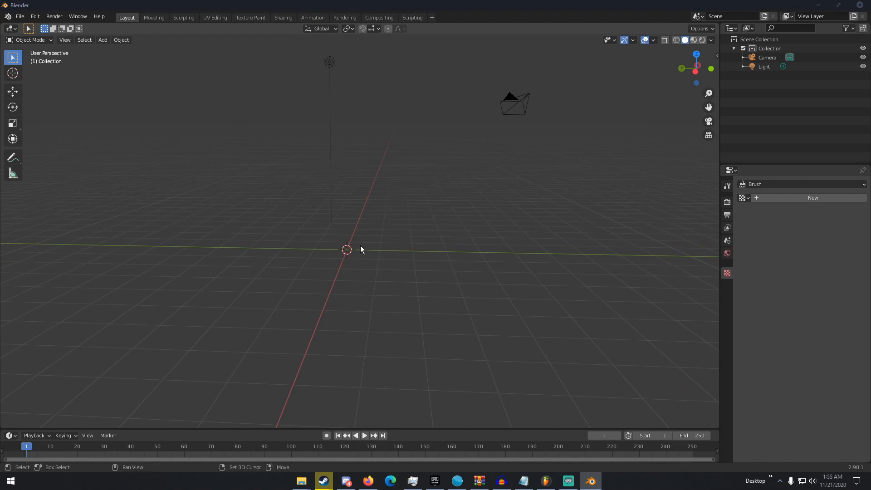
- Add a 2 m cube mesh at the world origin
{"action": "key", "text": "shift+a"}
{"action": "mouse_move", "coordinate": [336, 69]}
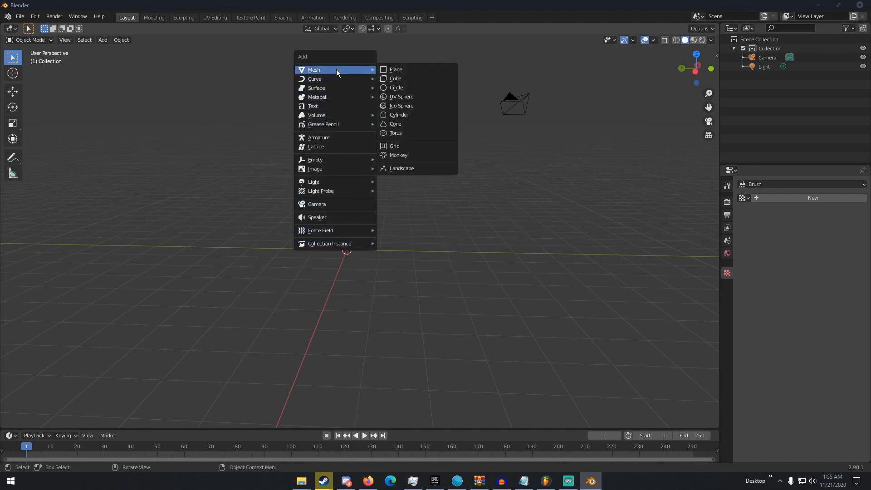
{"action": "left_click", "coordinate": [389, 79]}
{"action": "middle_click_drag", "start_coordinate": [402, 175], "coordinate": [400, 241]}
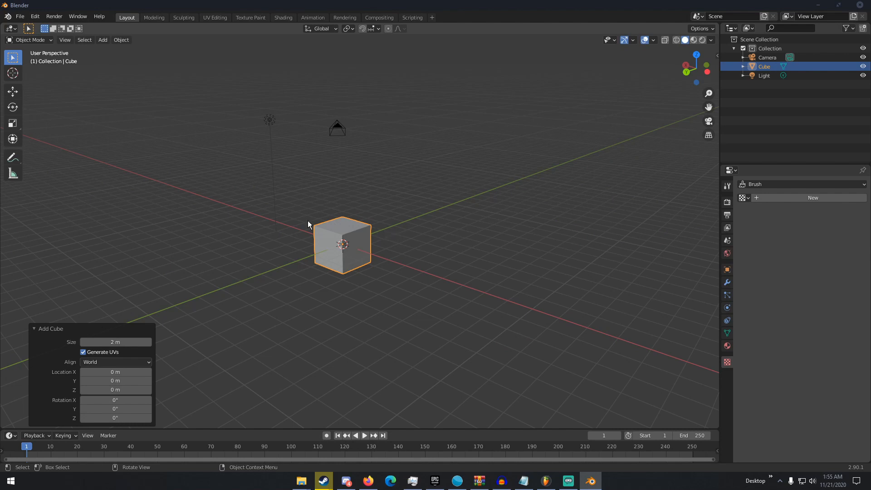
- Rotate the cube freely about the view axis by about 1392°
{"action": "middle_click_drag", "start_coordinate": [308, 221], "coordinate": [324, 222]}
{"action": "scroll", "coordinate": [339, 262], "scroll_direction": "up", "scroll_amount": 3}
{"action": "middle_click_drag", "start_coordinate": [339, 261], "coordinate": [352, 255]}
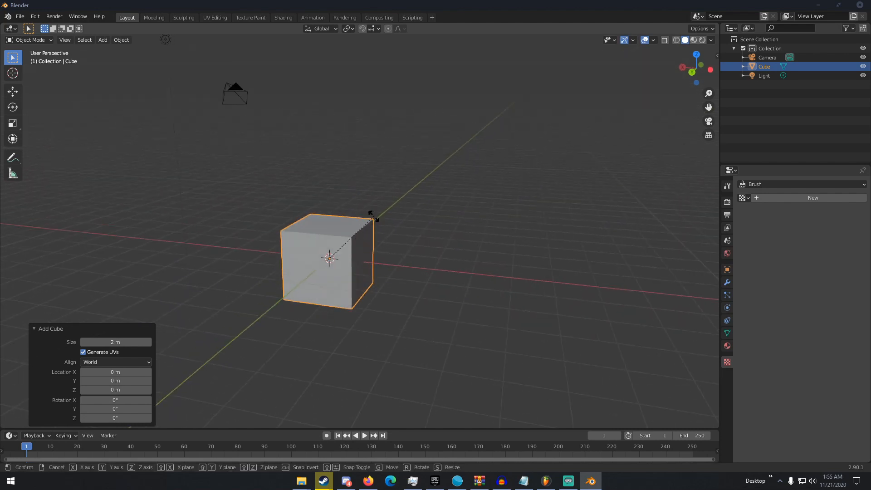
{"action": "key", "text": "r"}
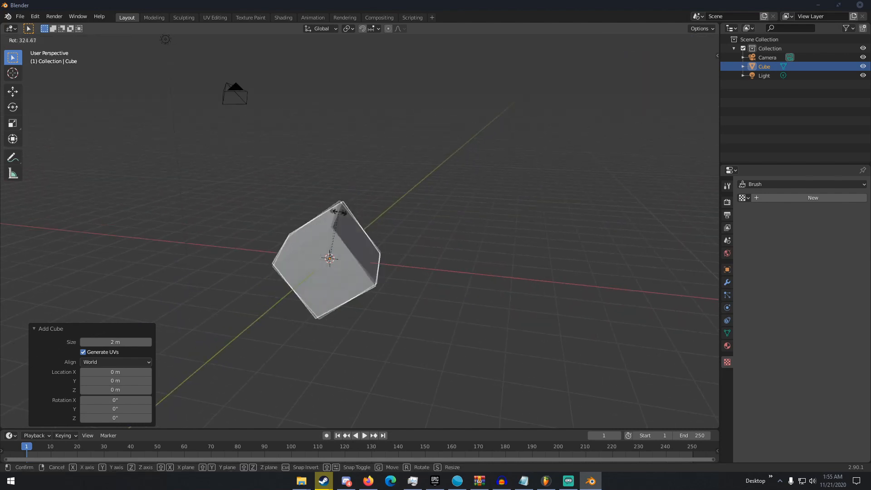
{"action": "left_click", "coordinate": [328, 235]}
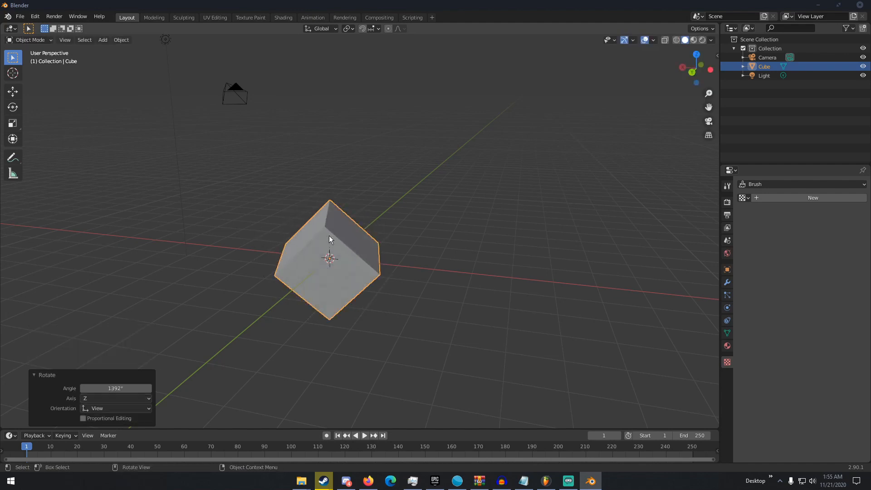
- Rotate the cube with trackball rotation by about -27.5° and 61.9°, and undo both free rotations
{"action": "key", "text": "r"}
{"action": "key", "text": "r"}
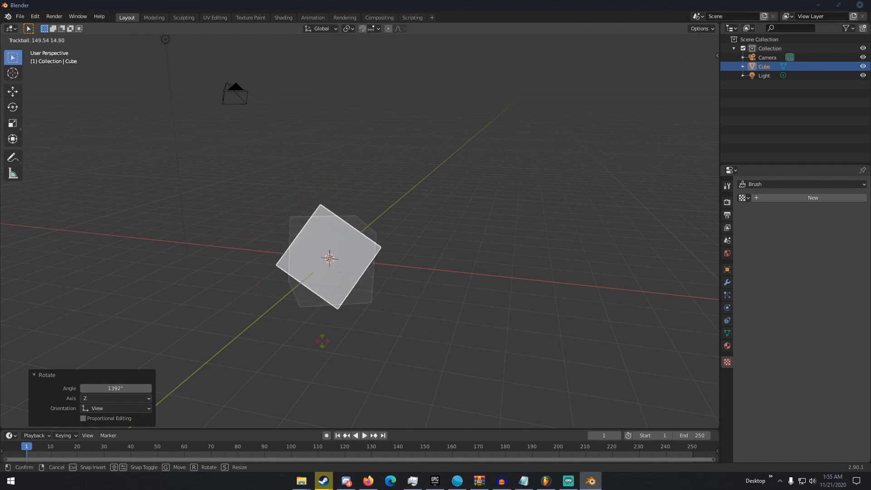
{"action": "left_click", "coordinate": [378, 216]}
{"action": "key", "text": "ctrl+z"}
{"action": "key", "text": "ctrl+z"}
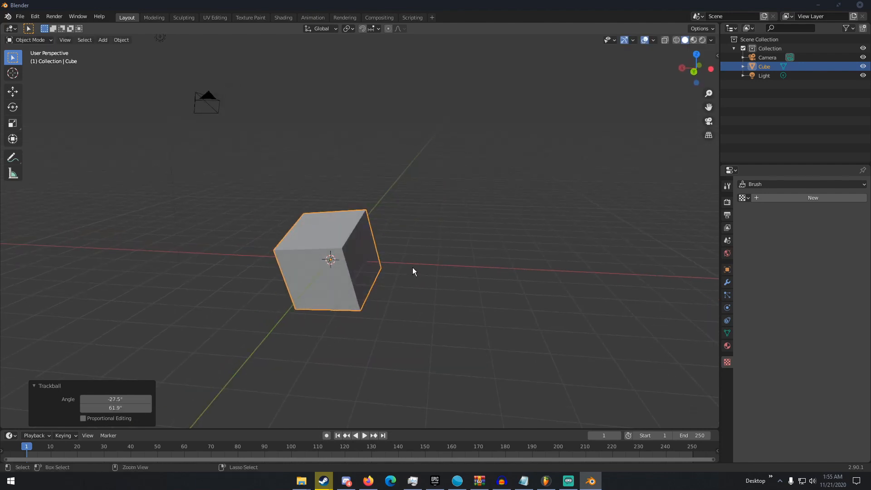
- Try rotating the cube about the global X axis, and cancel the rotation
{"action": "mouse_move", "coordinate": [391, 265]}
{"action": "middle_mouse_down"}
{"action": "mouse_move", "coordinate": [427, 272]}
{"action": "mouse_move", "coordinate": [392, 262]}
{"action": "middle_mouse_up"}
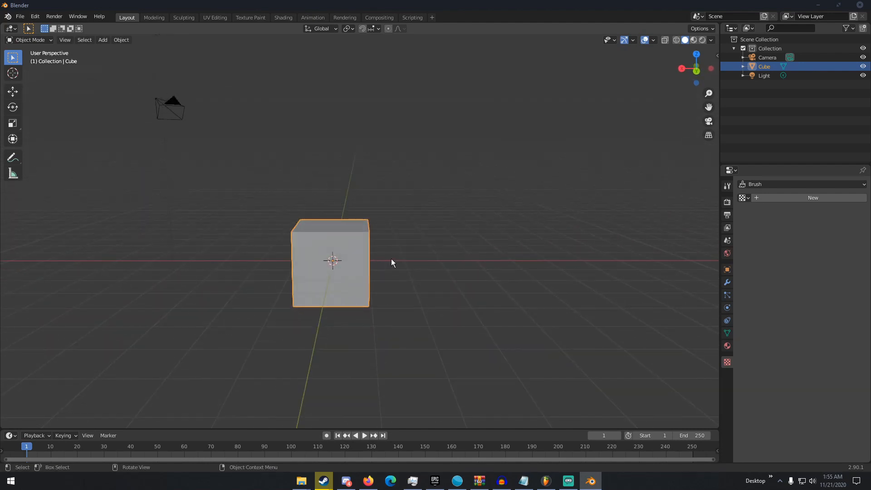
{"action": "key", "text": "r"}
{"action": "key", "text": "x"}
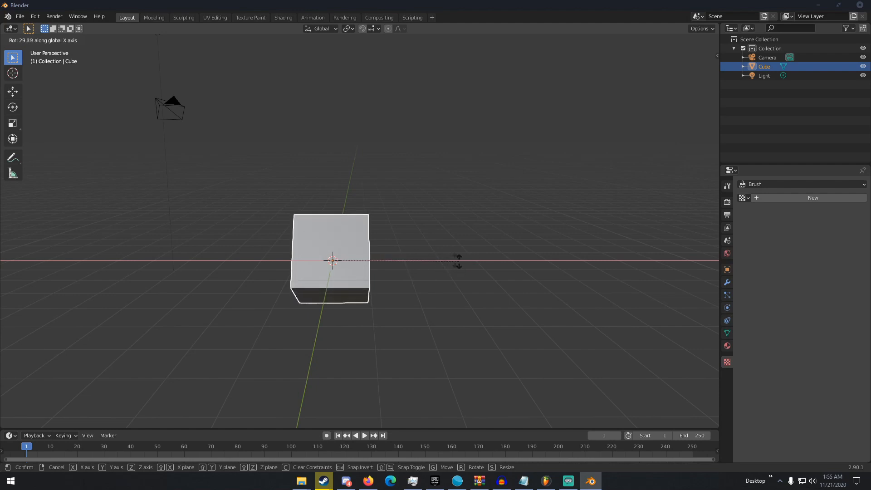
{"action": "left_click", "coordinate": [381, 284]}
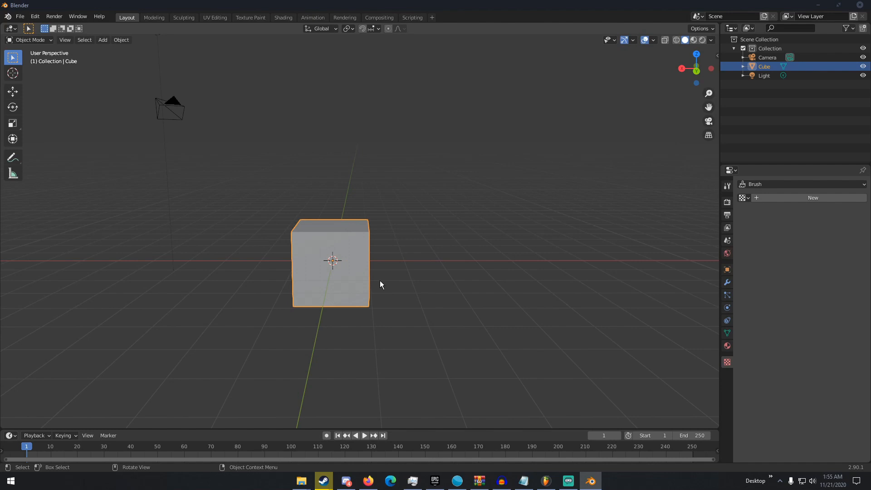
- Rotate the cube about 5° around the global Z axis
{"action": "key", "text": "r"}
{"action": "key", "text": "z"}
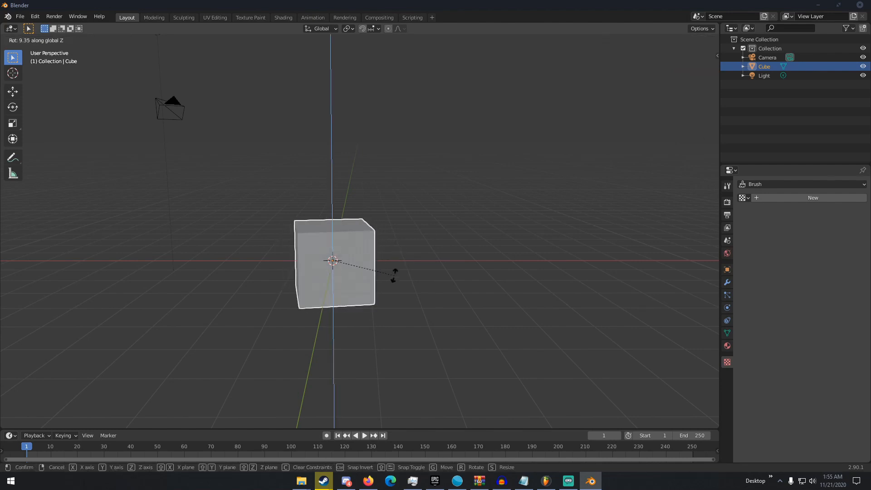
{"action": "left_click", "coordinate": [385, 276]}
{"action": "key", "text": "x"}
- Rotate the cube about -173° around the global X axis and 156° around the global Y axis
{"action": "key", "text": "r"}
{"action": "key", "text": "x"}
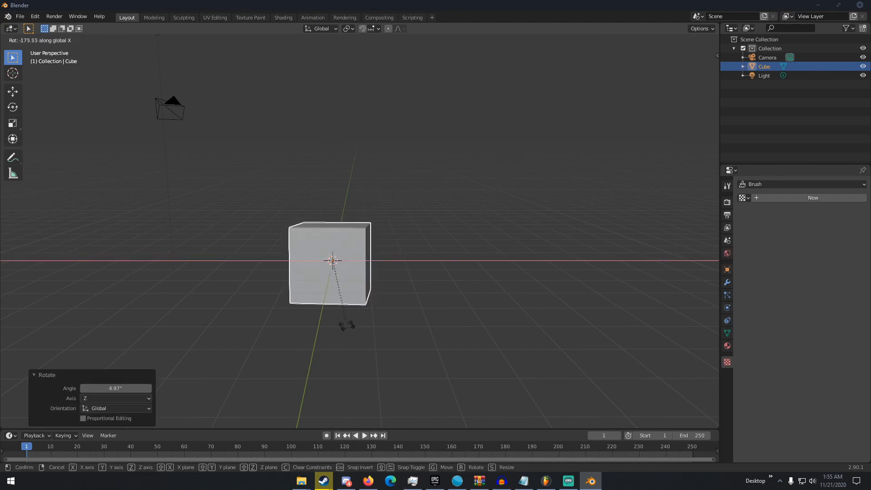
{"action": "left_click", "coordinate": [344, 308]}
{"action": "key", "text": "r"}
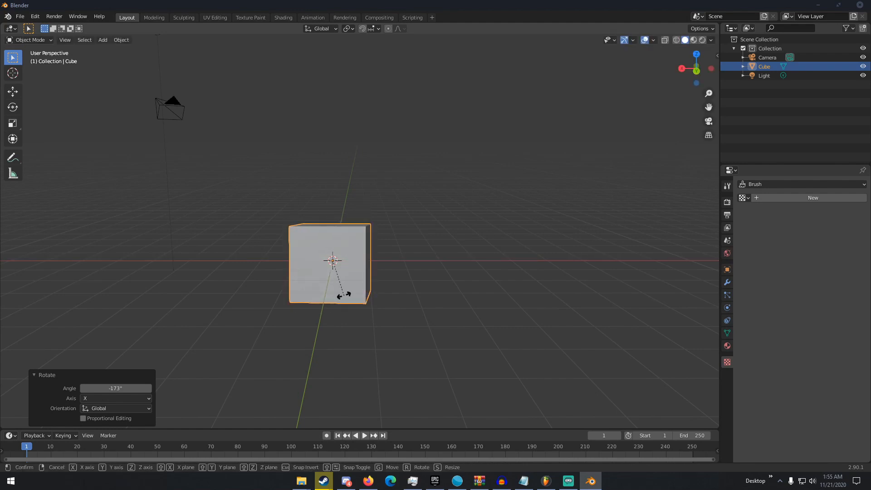
{"action": "key", "text": "y"}
{"action": "left_click", "coordinate": [335, 244]}
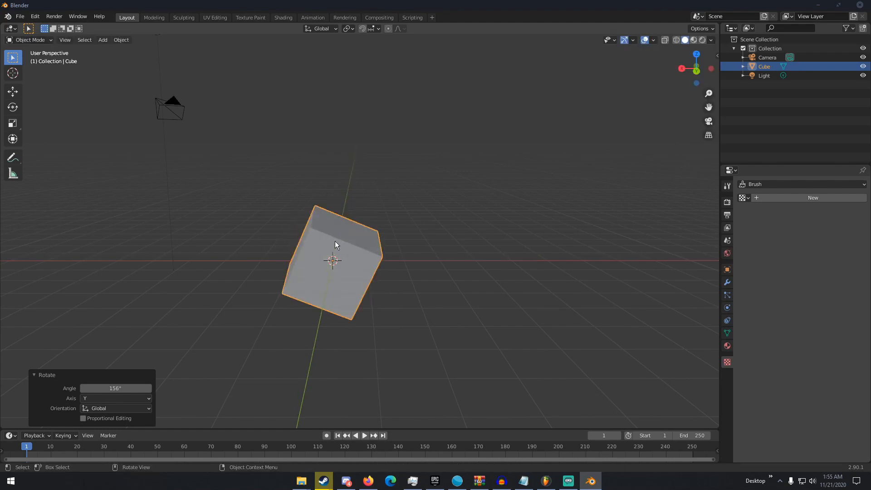
- Rotate the cube about 222° around the global Z axis, and undo the last three rotations
{"action": "key", "text": "r"}
{"action": "key", "text": "z"}
{"action": "left_click", "coordinate": [352, 287]}
{"action": "key", "text": "ctrl+z"}
{"action": "key", "text": "ctrl+z"}
{"action": "key", "text": "ctrl+z"}
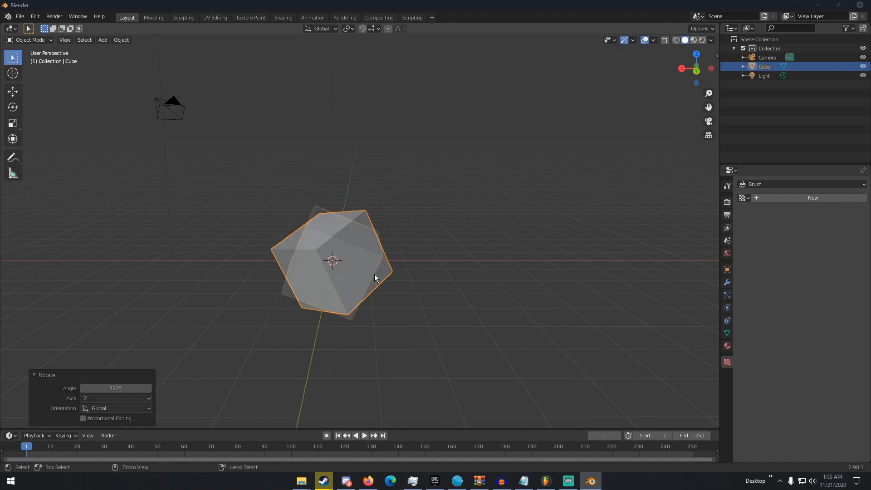
- Scale the cube uniformly by about 1.5, and undo the scaling
{"action": "middle_click_drag", "start_coordinate": [374, 274], "coordinate": [313, 264]}
{"action": "scroll", "coordinate": [356, 263], "scroll_direction": "up", "scroll_amount": 3}
{"action": "key", "text": "s"}
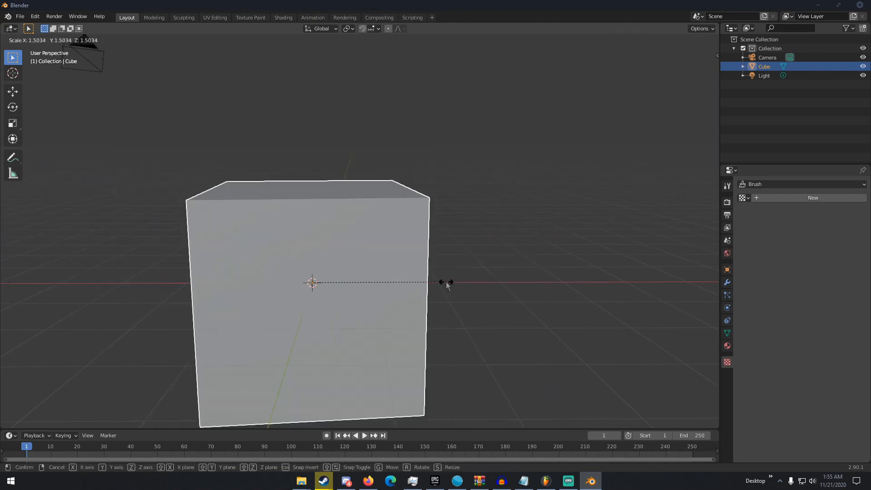
{"action": "left_click", "coordinate": [446, 283]}
{"action": "key", "text": "ctrl+z"}
- Scale the cube uniformly by about 1.26
{"action": "scroll", "coordinate": [445, 284], "scroll_direction": "down", "scroll_amount": 5}
{"action": "middle_click_drag", "start_coordinate": [444, 284], "coordinate": [382, 261]}
{"action": "key", "text": "s"}
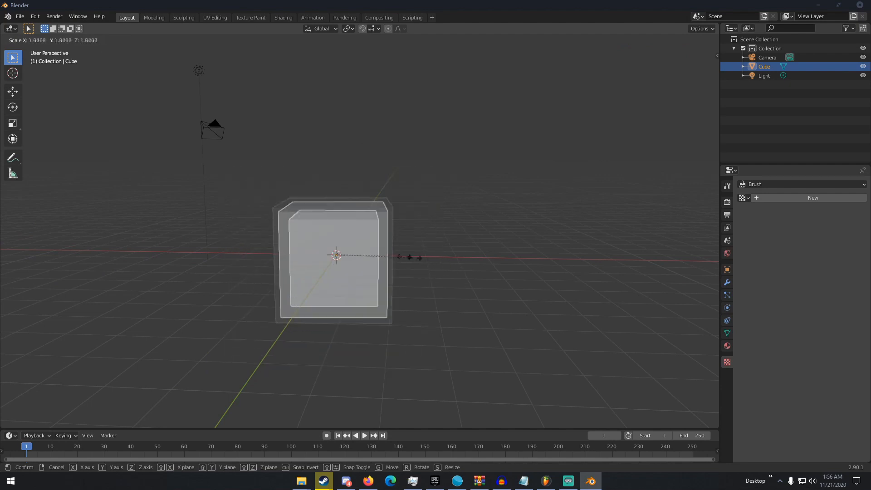
{"action": "left_click", "coordinate": [395, 261]}
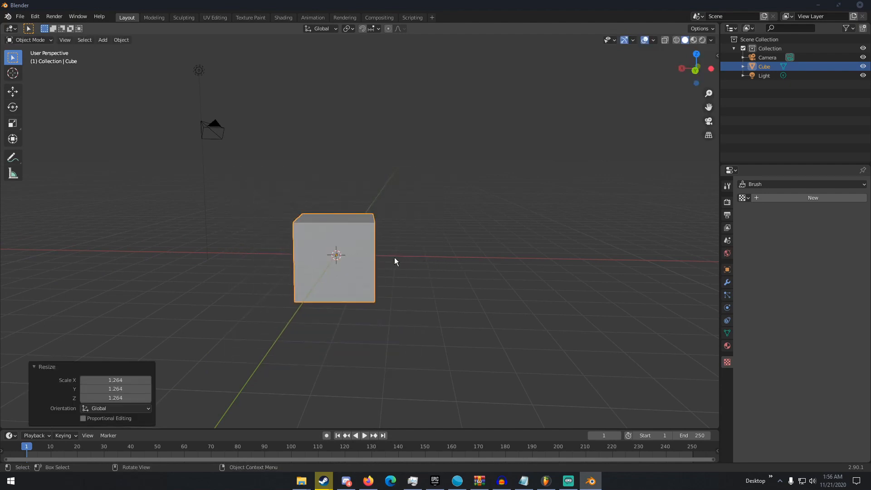
- Scale the cube by about 1.52 along global Z and about 2.44 along global Y
{"action": "key", "text": "s"}
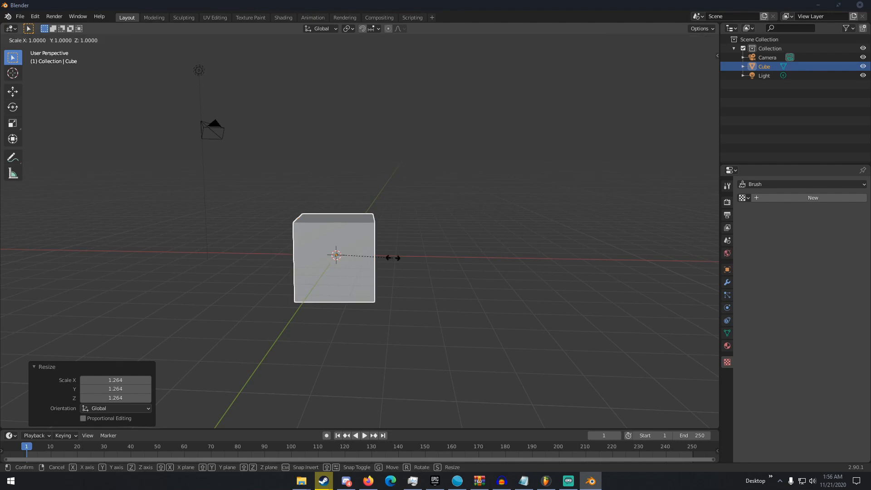
{"action": "key", "text": "z"}
{"action": "left_click", "coordinate": [422, 266]}
{"action": "key", "text": "s"}
{"action": "key", "text": "y"}
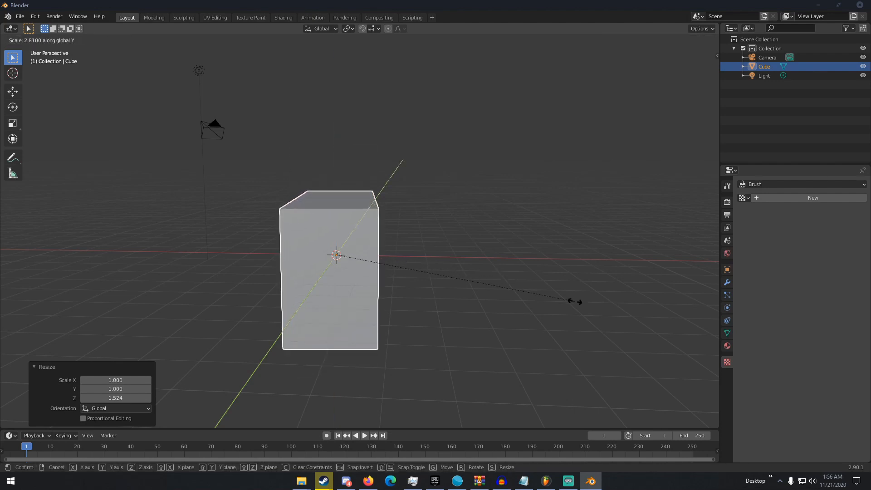
{"action": "left_click", "coordinate": [541, 299]}
- Scale the cube along the global X axis, and undo all three single-axis scalings
{"action": "key", "text": "s"}
{"action": "key", "text": "x"}
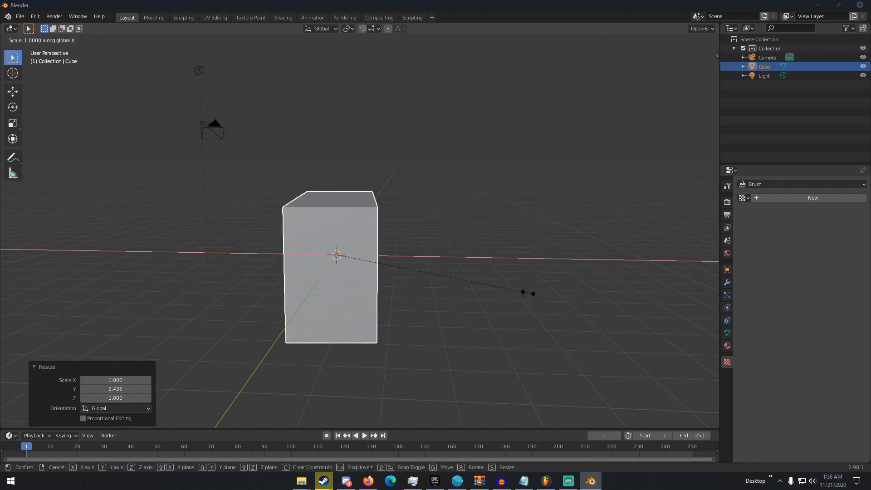
{"action": "left_click", "coordinate": [380, 274]}
{"action": "key", "text": "ctrl+z"}
{"action": "key", "text": "ctrl+z"}
{"action": "key", "text": "ctrl+z"}
- Move the cube slightly with the Move tool's gizmo and rotate it with the Rotate tool
{"action": "middle_click_drag", "start_coordinate": [380, 271], "coordinate": [362, 275]}
{"action": "scroll", "coordinate": [380, 275], "scroll_direction": "up", "scroll_amount": 4}
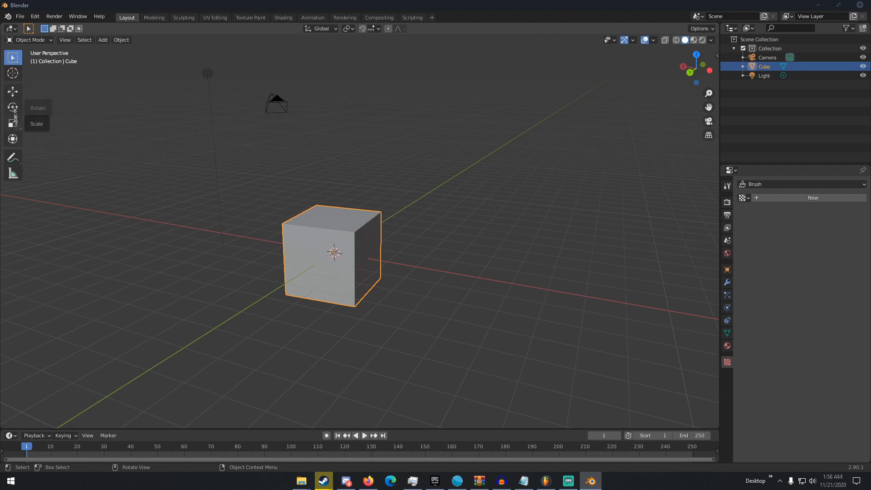
{"action": "left_click", "coordinate": [12, 91]}
{"action": "left_click_drag", "start_coordinate": [333, 219], "coordinate": [330, 259]}
{"action": "left_click", "coordinate": [18, 109]}
{"action": "left_click", "coordinate": [6, 125]}
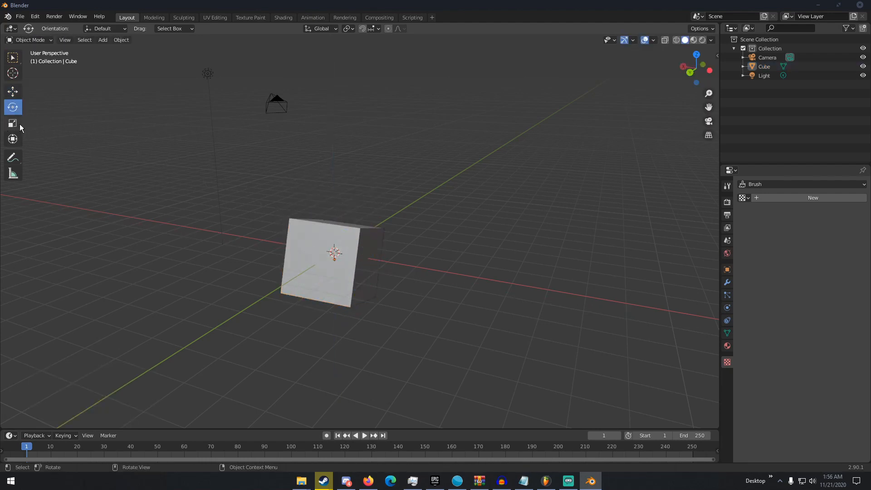
- Select the cube and scale it by about 0.985 along Z with the Scale tool's gizmo
{"action": "left_click", "coordinate": [18, 124]}
{"action": "left_click", "coordinate": [323, 235]}
{"action": "left_click_drag", "start_coordinate": [334, 225], "coordinate": [330, 228]}
- Switch to the Transform tool, examine its combined gizmo from several angles and reselect the cube
{"action": "left_click", "coordinate": [18, 138]}
{"action": "middle_click_drag", "start_coordinate": [323, 229], "coordinate": [326, 233]}
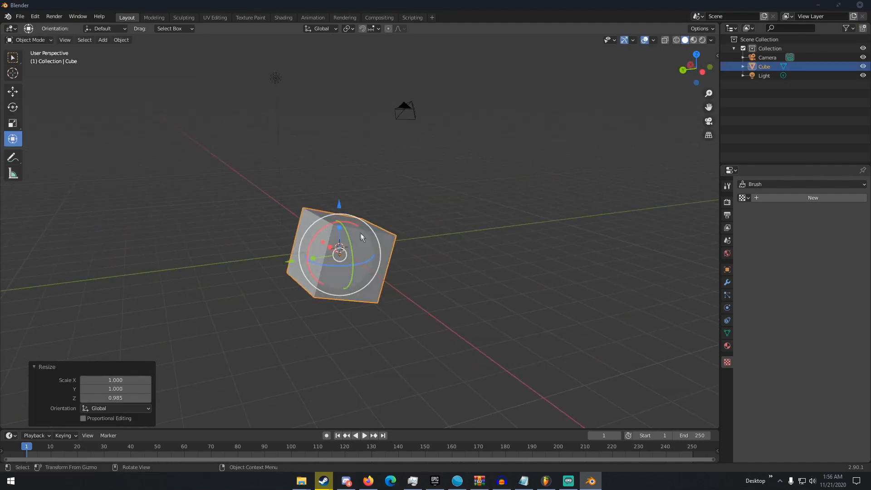
{"action": "scroll", "coordinate": [327, 233], "scroll_direction": "up", "scroll_amount": 3}
{"action": "middle_click_drag", "start_coordinate": [310, 266], "coordinate": [301, 210]}
{"action": "left_click", "coordinate": [427, 210]}
{"action": "left_click", "coordinate": [365, 231]}
- Try adjusting the cube with the Transform tool's combined gizmo, and undo the change
{"action": "scroll", "coordinate": [364, 231], "scroll_direction": "down", "scroll_amount": 4}
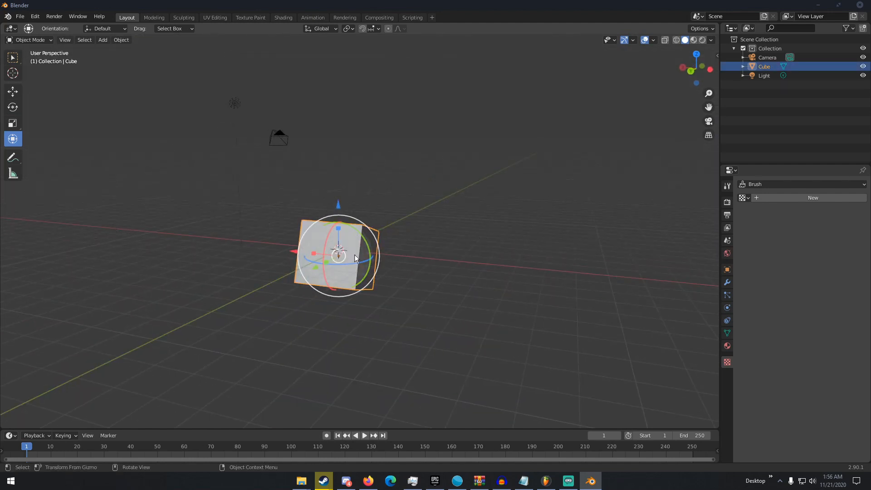
{"action": "left_click_drag", "start_coordinate": [358, 249], "coordinate": [372, 208]}
{"action": "mouse_move", "coordinate": [445, 209]}
{"action": "middle_mouse_down"}
{"action": "mouse_move", "coordinate": [341, 200]}
{"action": "mouse_move", "coordinate": [438, 223]}
{"action": "middle_mouse_up"}
{"action": "key", "text": "ctrl+z"}
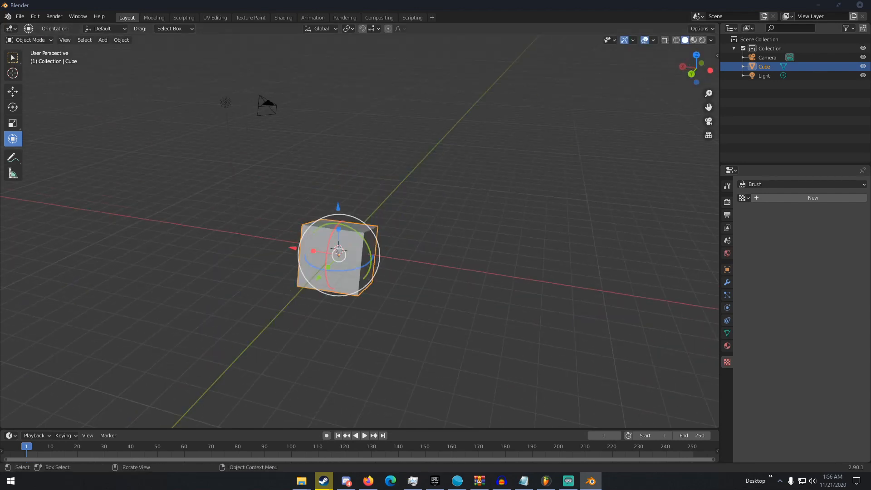
- Return to the Select Box tool and cycle it once to Select Circle
{"action": "left_click", "coordinate": [13, 57]}
{"action": "middle_click_drag", "start_coordinate": [268, 159], "coordinate": [300, 159]}
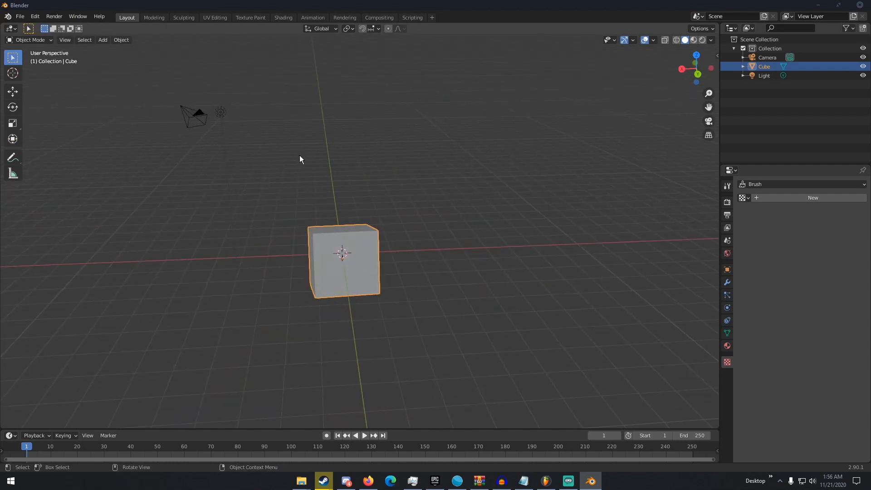
{"action": "key", "text": "w"}
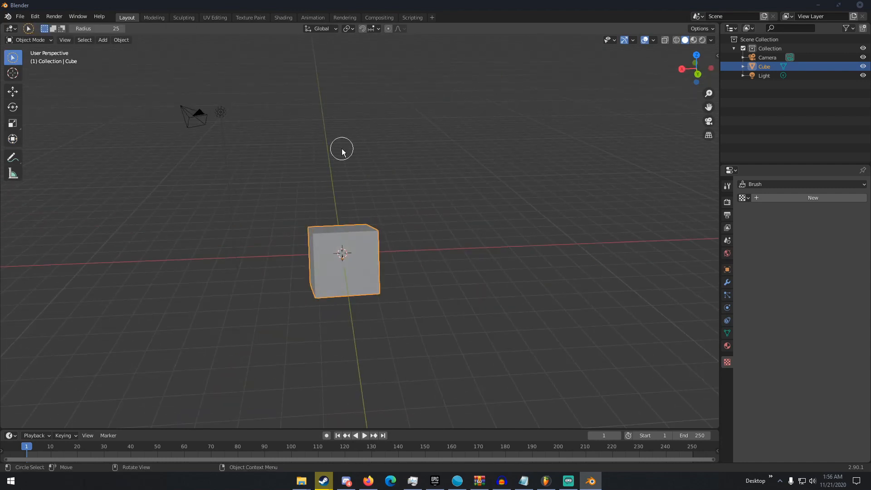
- Choose the Select Box tool from the selection tool variants and box-select across the cube twice
{"action": "left_click", "coordinate": [15, 62]}
{"action": "left_click", "coordinate": [19, 62]}
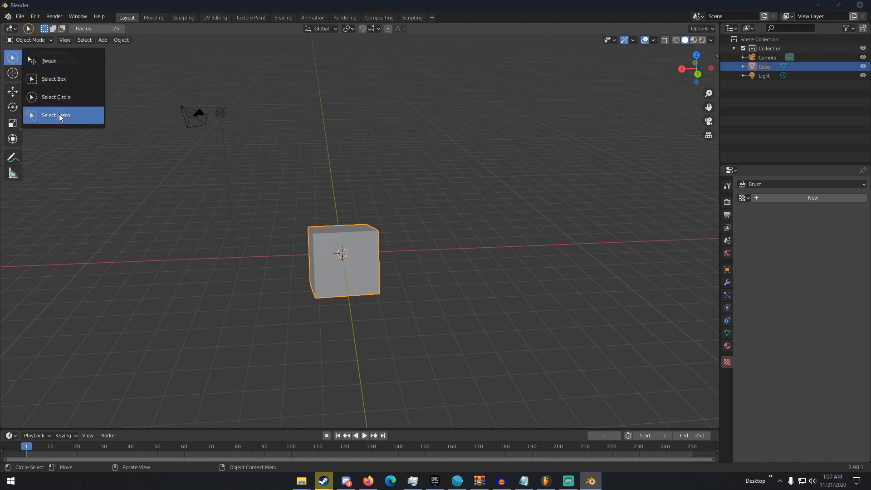
{"action": "left_click", "coordinate": [56, 83]}
{"action": "left_click_drag", "start_coordinate": [254, 176], "coordinate": [434, 301]}
{"action": "left_click_drag", "start_coordinate": [464, 335], "coordinate": [362, 191]}
- Try selecting the cube with Select Circle at radius 25, and try Select Lasso around it
{"action": "mouse_move", "coordinate": [15, 63]}
{"action": "left_mouse_down"}
{"action": "mouse_move", "coordinate": [46, 78]}
{"action": "mouse_move", "coordinate": [46, 97]}
{"action": "left_mouse_up"}
{"action": "left_click_drag", "start_coordinate": [272, 198], "coordinate": [382, 295]}
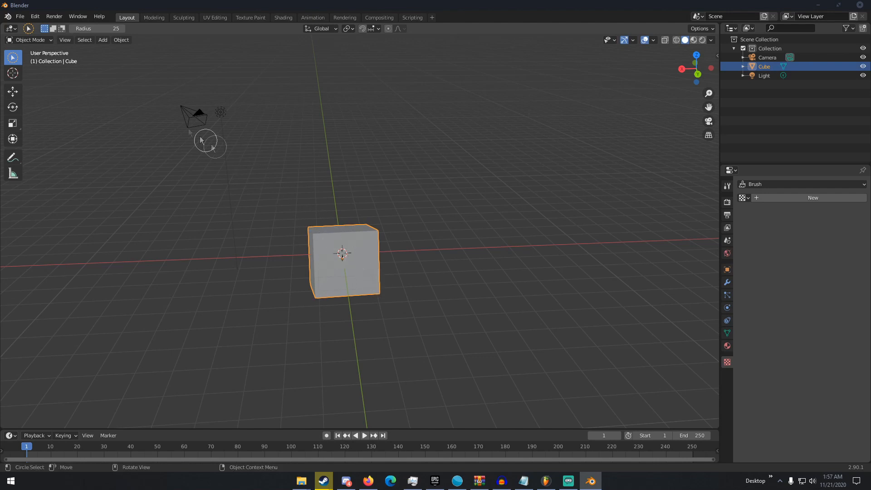
{"action": "left_click_drag", "start_coordinate": [17, 62], "coordinate": [52, 113]}
{"action": "mouse_move", "coordinate": [301, 199]}
{"action": "left_mouse_down"}
{"action": "mouse_move", "coordinate": [253, 246]}
{"action": "mouse_move", "coordinate": [488, 339]}
{"action": "mouse_move", "coordinate": [314, 195]}
{"action": "left_mouse_up"}
- Cycle the selection tool back to Select Box
{"action": "left_click_drag", "start_coordinate": [17, 57], "coordinate": [36, 56]}
{"action": "middle_click_drag", "start_coordinate": [279, 168], "coordinate": [282, 171]}
{"action": "key", "text": "w"}
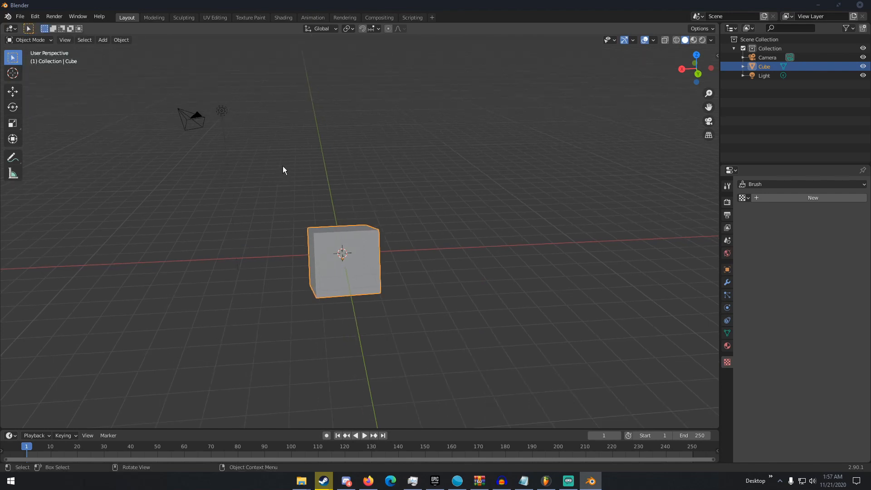
- Cycle the selection tool from Select Box to the Tweak tool
{"action": "key", "text": "w"}
{"action": "key", "text": "w"}
{"action": "key", "text": "w"}
{"action": "middle_click_drag", "start_coordinate": [292, 168], "coordinate": [391, 178]}
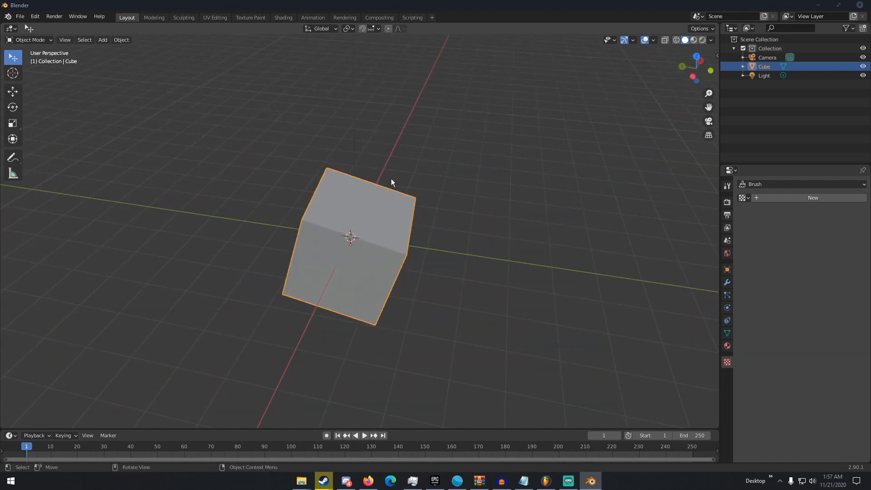
{"action": "middle_click_drag", "start_coordinate": [265, 264], "coordinate": [402, 236]}
{"action": "scroll", "coordinate": [320, 263], "scroll_direction": "down", "scroll_amount": 4}
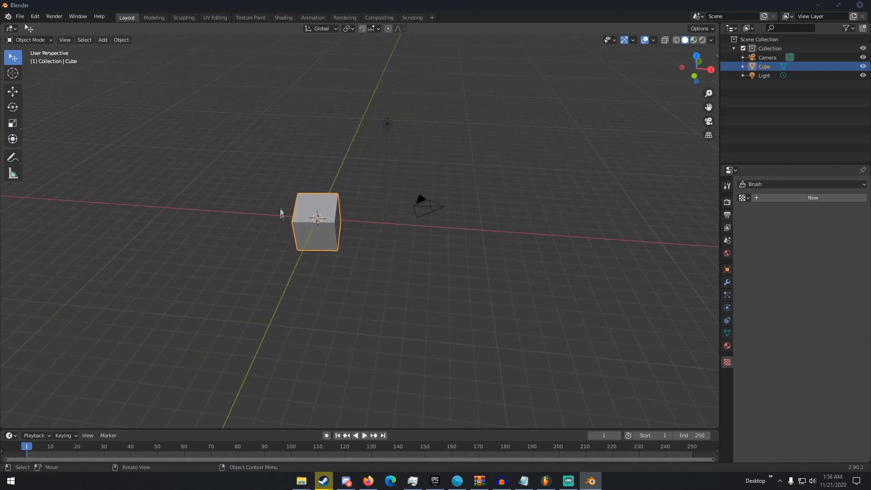
{"action": "scroll", "coordinate": [293, 195], "scroll_direction": "up", "scroll_amount": 8}
{"action": "middle_click_drag", "start_coordinate": [294, 188], "coordinate": [316, 195]}
{"action": "scroll", "coordinate": [317, 195], "scroll_direction": "down", "scroll_amount": 4}
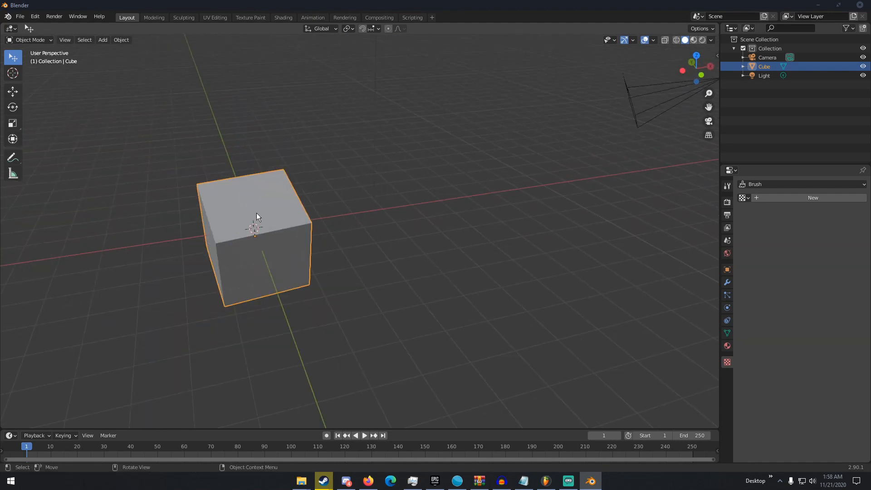
{"action": "middle_click_drag", "start_coordinate": [257, 214], "coordinate": [295, 219]}
{"action": "scroll", "coordinate": [295, 219], "scroll_direction": "down", "scroll_amount": 4}
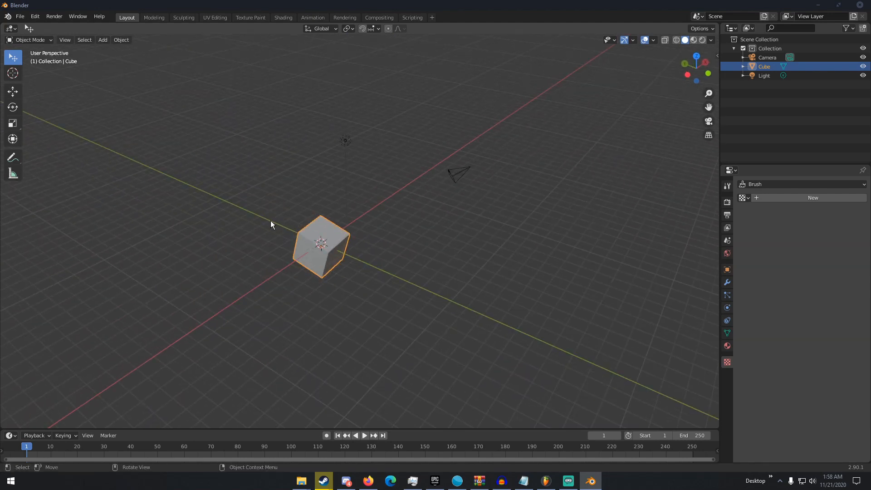
{"action": "mouse_move", "coordinate": [317, 213]}
{"action": "middle_mouse_down"}
{"action": "mouse_move", "coordinate": [352, 206]}
{"action": "mouse_move", "coordinate": [313, 201]}
{"action": "middle_mouse_up"}
{"action": "scroll", "coordinate": [352, 207], "scroll_direction": "up", "scroll_amount": 5}
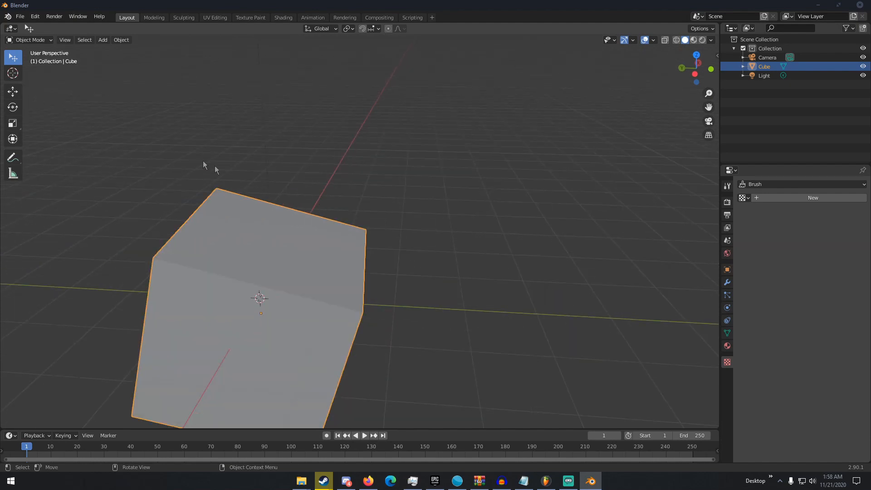
- Switch the cube to Edit Mode and back to Object Mode twice
{"action": "left_click", "coordinate": [39, 41]}
{"action": "left_click", "coordinate": [36, 60]}
{"action": "left_click", "coordinate": [28, 41]}
{"action": "left_click", "coordinate": [28, 48]}
{"action": "middle_click_drag", "start_coordinate": [254, 190], "coordinate": [275, 204]}
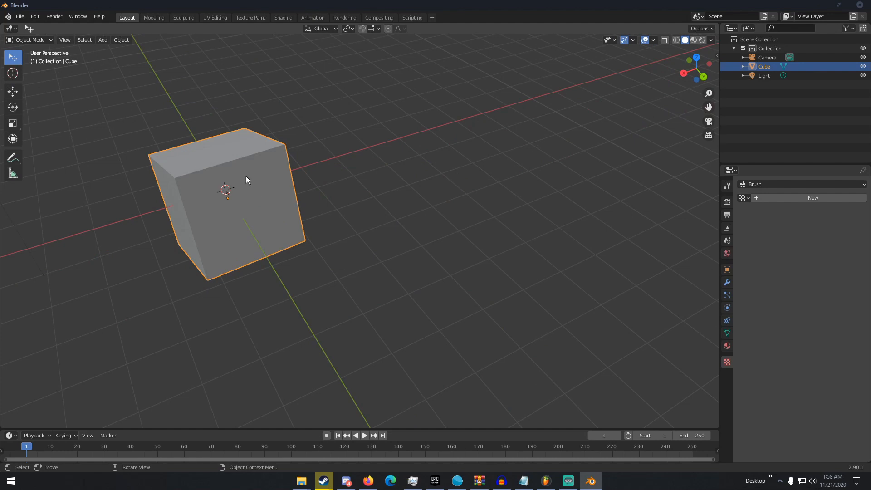
{"action": "key", "text": "Tab"}
{"action": "middle_click_drag", "start_coordinate": [248, 181], "coordinate": [453, 181]}
{"action": "key", "text": "Tab"}
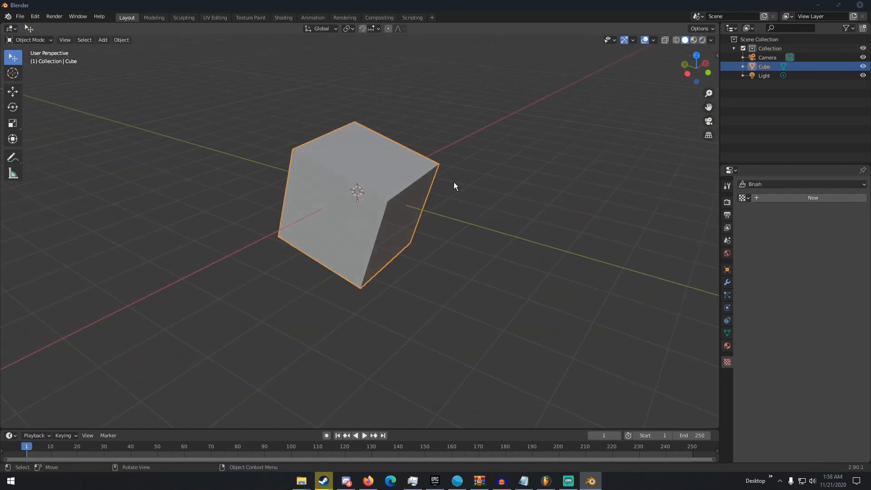
- Deselect the cube, select every object in the scene and clear the selection again
{"action": "middle_click_drag", "start_coordinate": [453, 182], "coordinate": [491, 183]}
{"action": "scroll", "coordinate": [492, 184], "scroll_direction": "down", "scroll_amount": 4}
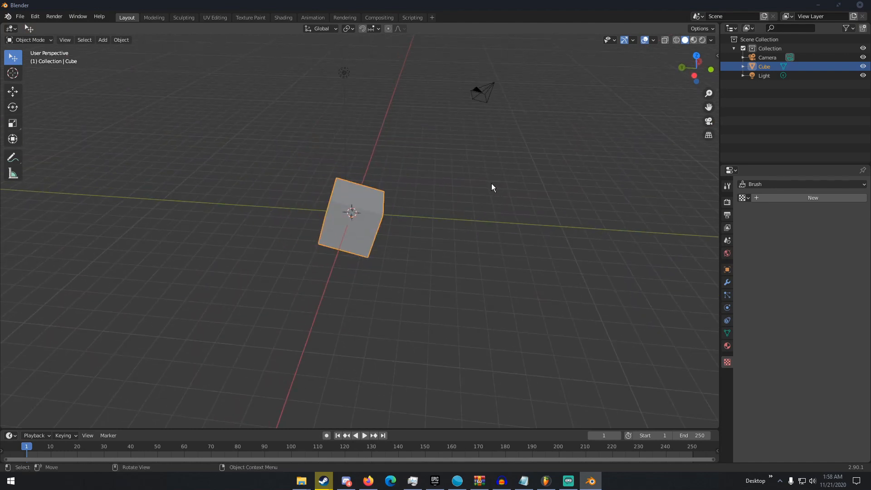
{"action": "left_click", "coordinate": [468, 186]}
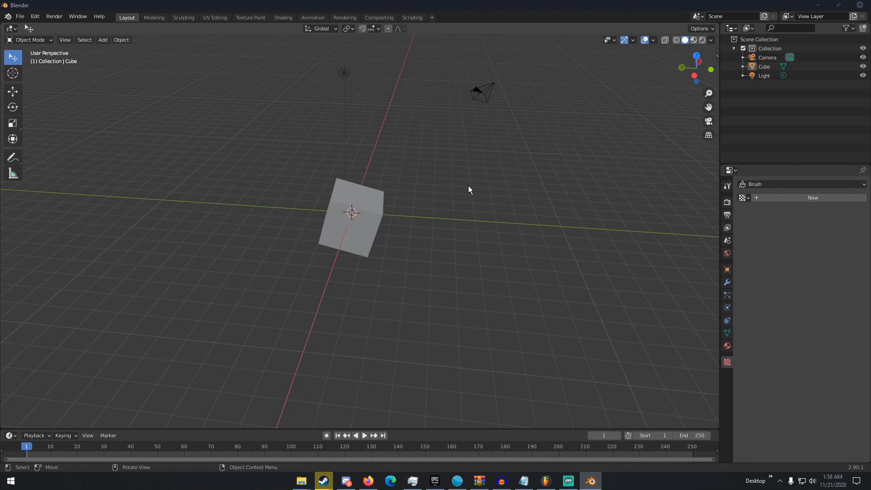
{"action": "key", "text": "a"}
{"action": "middle_click_drag", "start_coordinate": [490, 222], "coordinate": [541, 190]}
{"action": "middle_click_drag", "start_coordinate": [370, 150], "coordinate": [381, 160]}
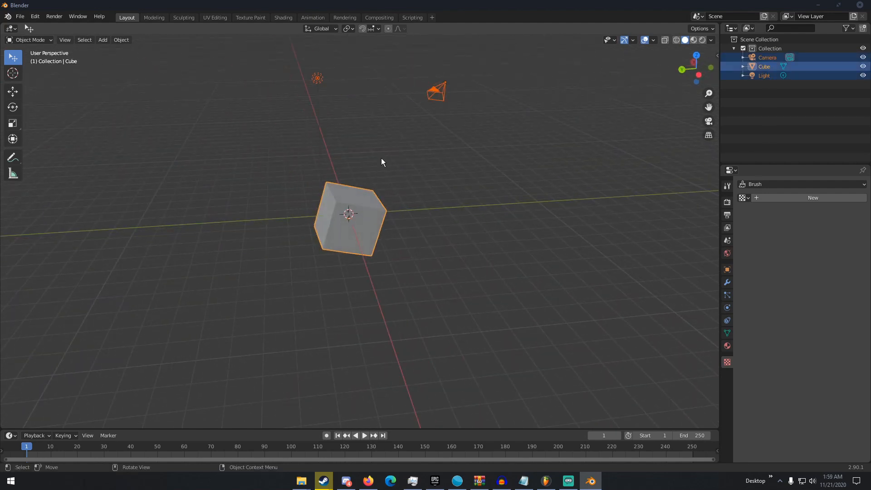
{"action": "left_click", "coordinate": [430, 157]}
{"action": "middle_click_drag", "start_coordinate": [464, 164], "coordinate": [387, 168]}
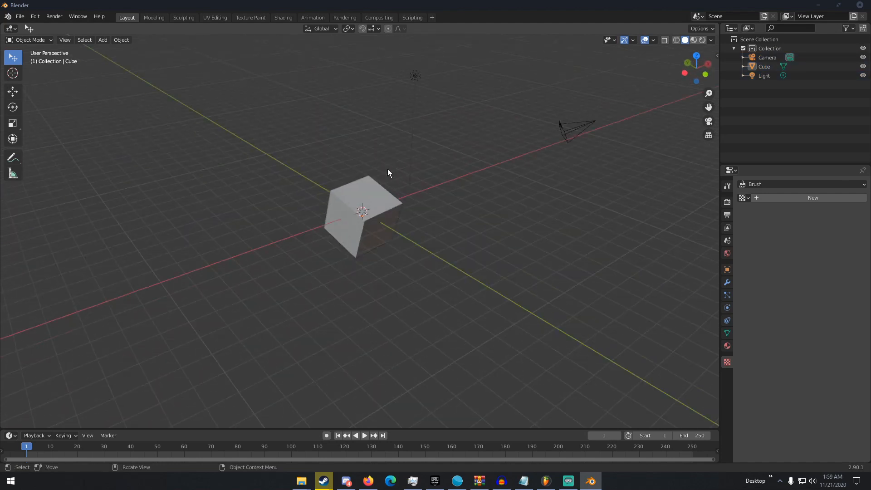
- Enter Edit Mode on the cube, select all of its geometry and deselect everything
{"action": "key", "text": "Tab"}
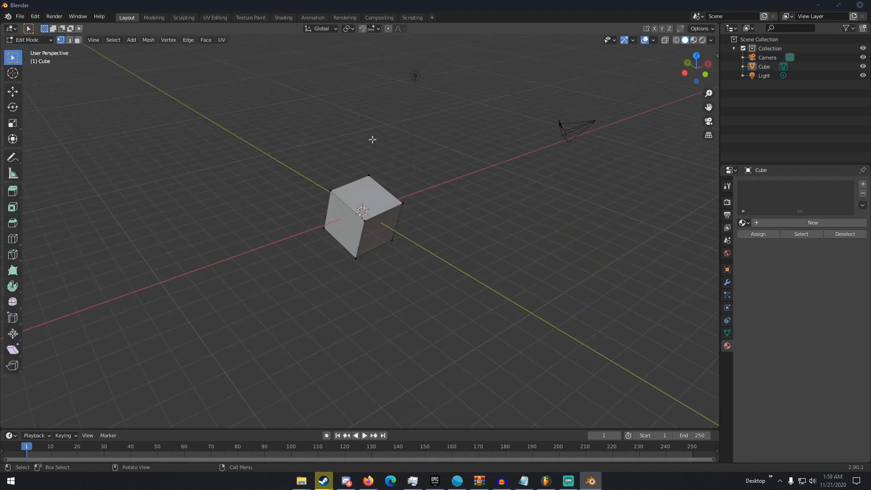
{"action": "key", "text": "a"}
{"action": "middle_click_drag", "start_coordinate": [388, 179], "coordinate": [304, 153]}
{"action": "key", "text": "alt+a"}
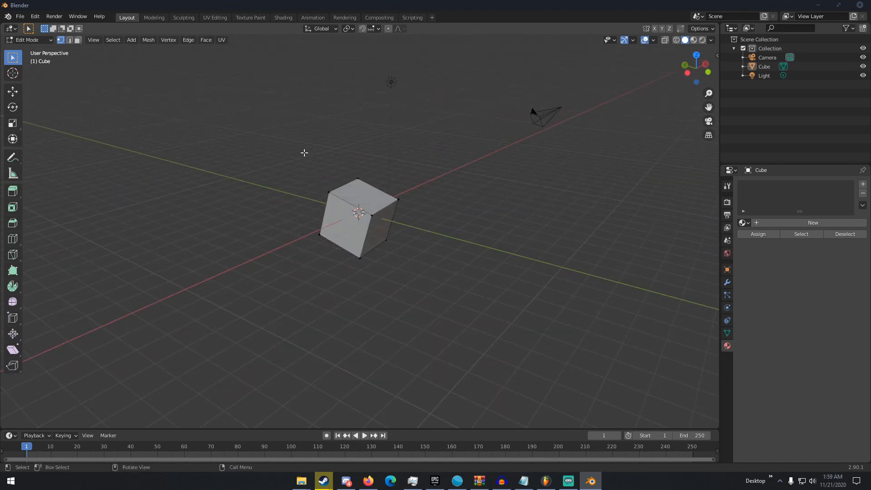
- Select individual top corner vertices of the cube, and pick the shortest path to the diagonally opposite top corner
{"action": "scroll", "coordinate": [304, 153], "scroll_direction": "up", "scroll_amount": 4}
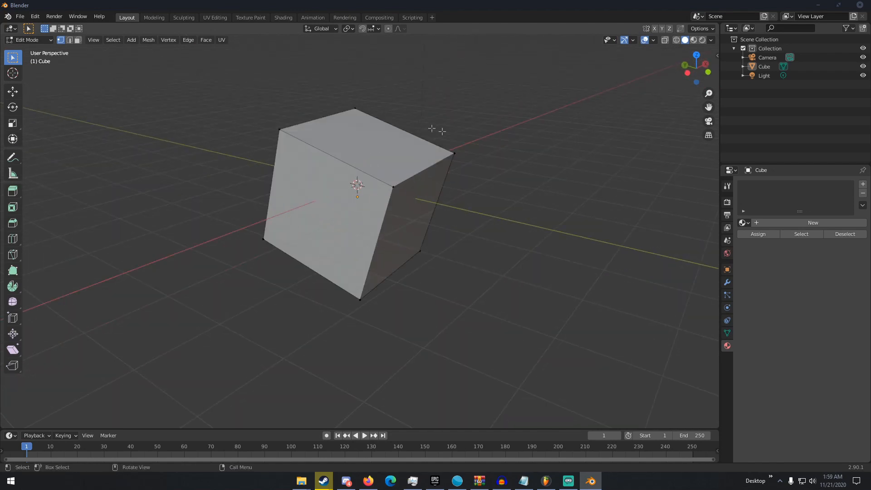
{"action": "left_click", "coordinate": [355, 107]}
{"action": "left_click", "coordinate": [389, 186]}
{"action": "middle_click_drag", "start_coordinate": [442, 141], "coordinate": [368, 158]}
{"action": "left_click", "coordinate": [436, 218], "text": "shift"}
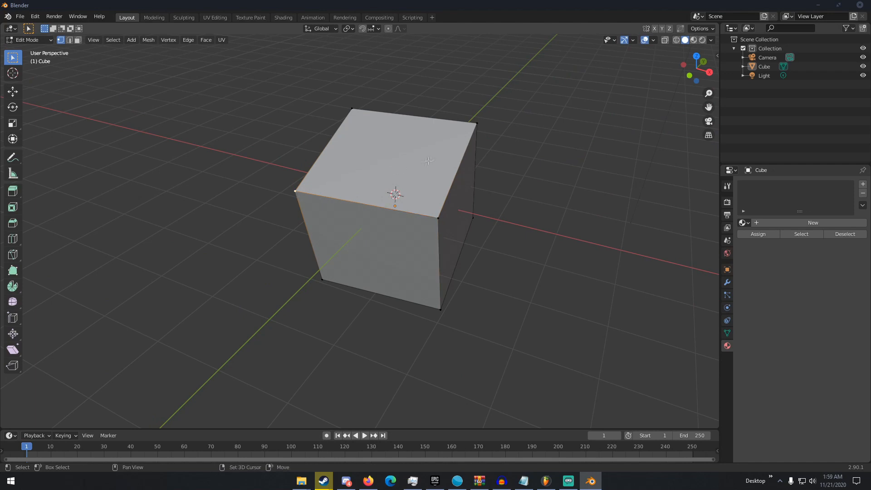
{"action": "left_click", "coordinate": [476, 125], "text": "ctrl"}
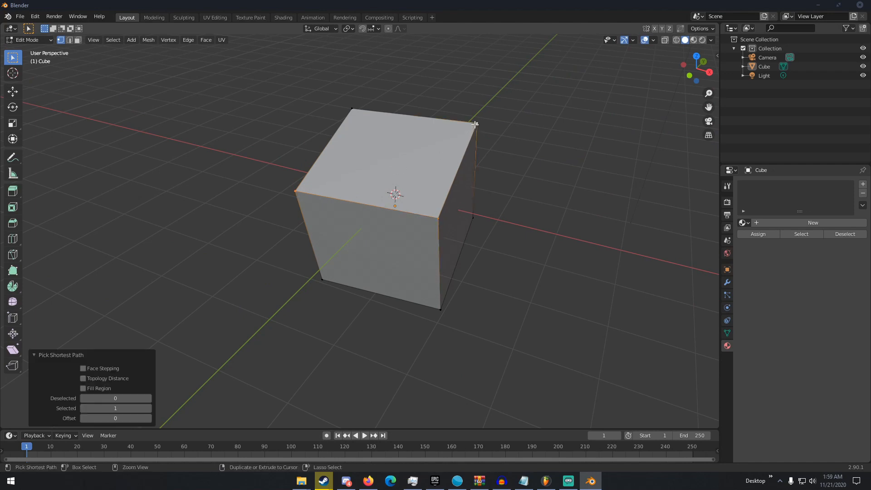
- Select one top corner vertex and pick the shortest path to the adjacent top corner
{"action": "middle_click_drag", "start_coordinate": [361, 123], "coordinate": [322, 157]}
{"action": "left_click", "coordinate": [289, 171]}
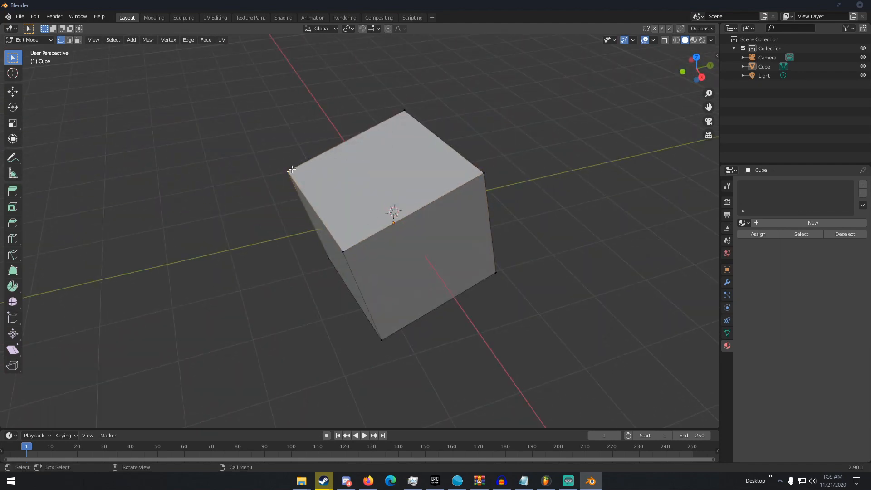
{"action": "left_click", "coordinate": [404, 111], "text": "ctrl"}
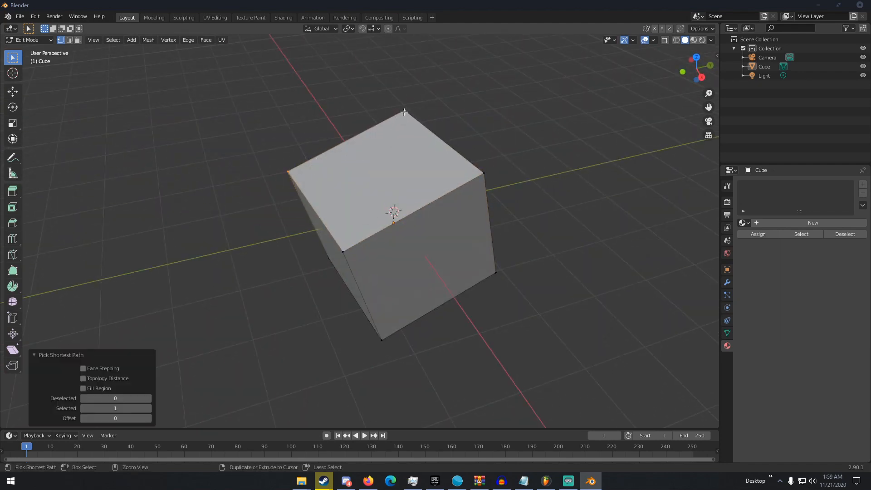
- Select a single top corner vertex and pick the shortest path to the cube's diagonally opposite bottom corner
{"action": "middle_click_drag", "start_coordinate": [404, 111], "coordinate": [424, 123]}
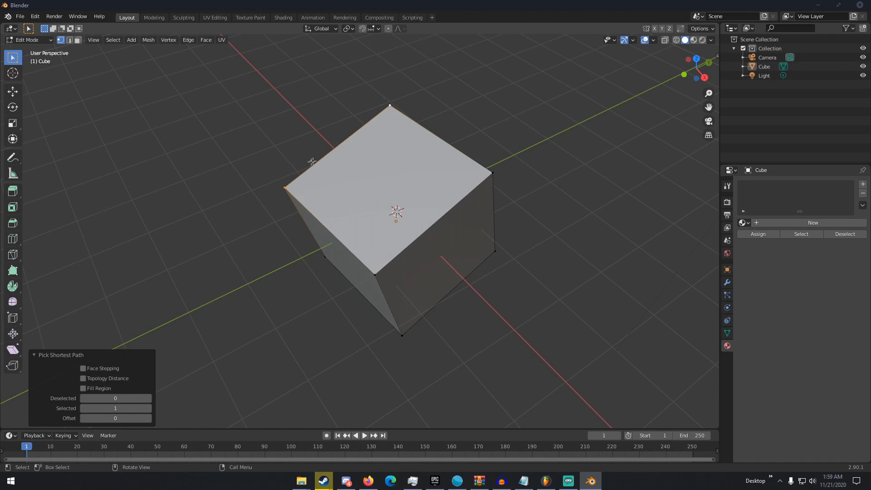
{"action": "left_click", "coordinate": [293, 183]}
{"action": "middle_click_drag", "start_coordinate": [292, 187], "coordinate": [472, 249]}
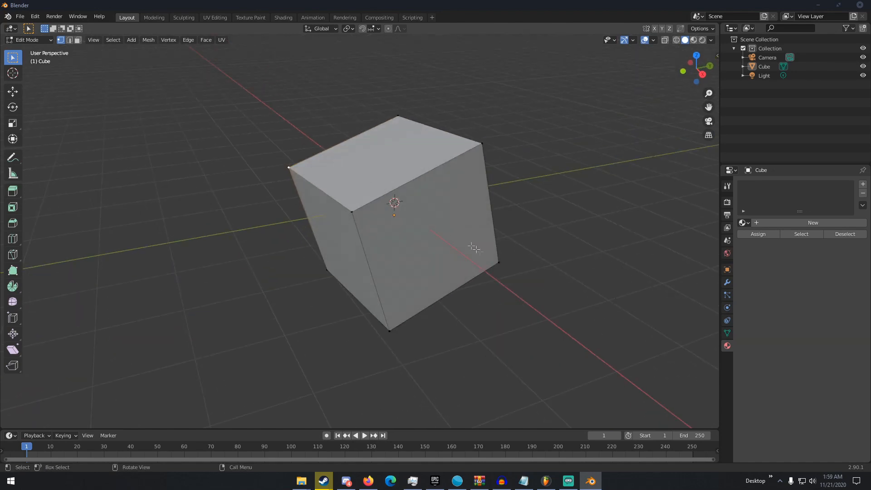
{"action": "left_click", "coordinate": [499, 263], "text": "ctrl"}
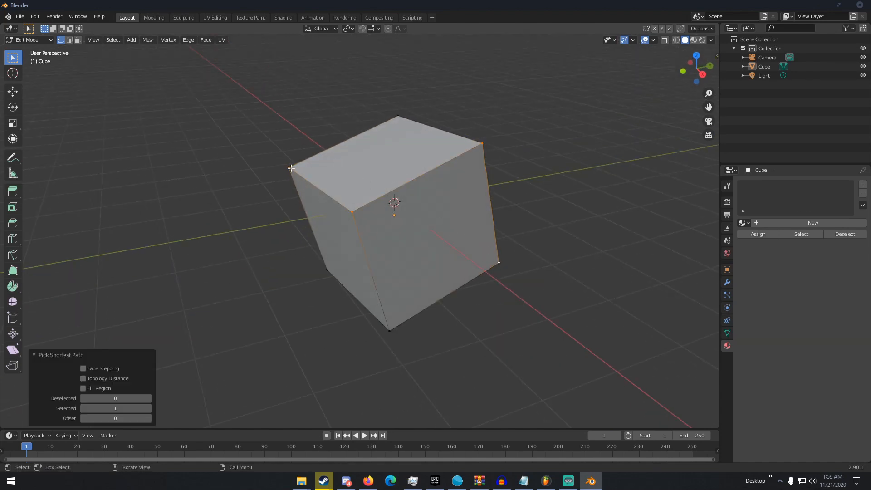
- Select only one top corner vertex of the cube, and change the mesh selection to edge mode
{"action": "middle_click_drag", "start_coordinate": [343, 208], "coordinate": [393, 210]}
{"action": "scroll", "coordinate": [443, 260], "scroll_direction": "up", "scroll_amount": 4}
{"action": "scroll", "coordinate": [393, 211], "scroll_direction": "down", "scroll_amount": 6}
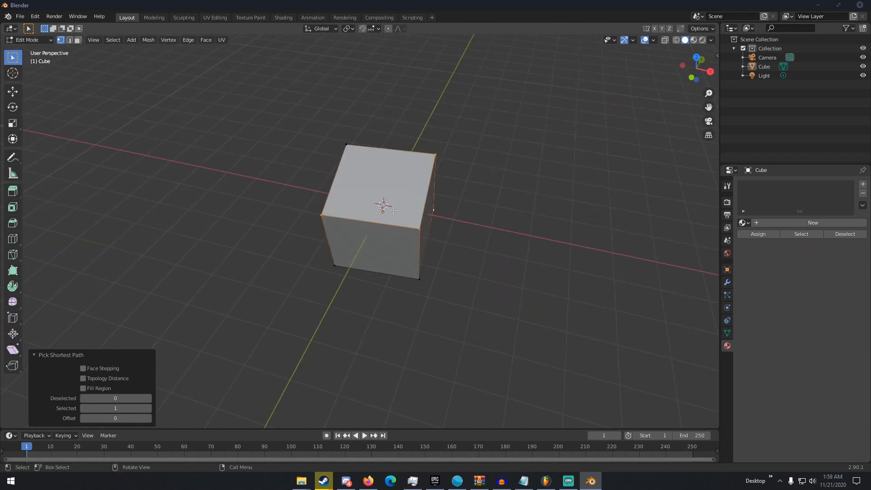
{"action": "left_click", "coordinate": [322, 215]}
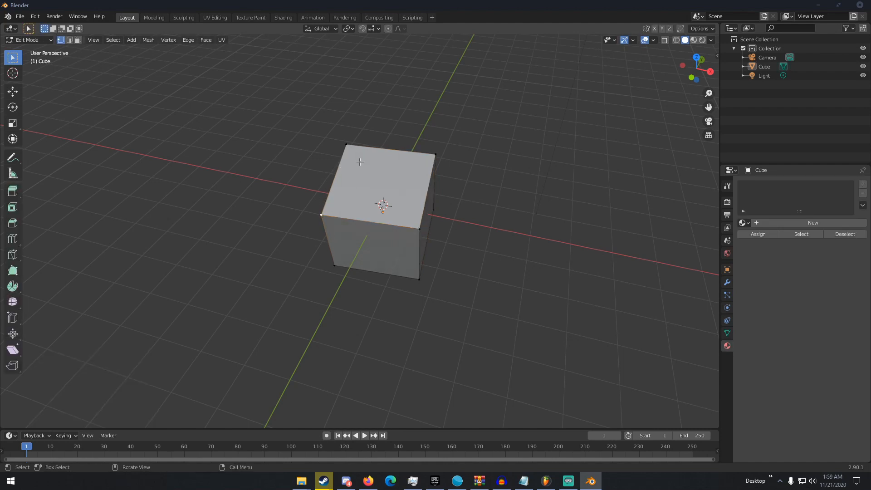
{"action": "middle_click_drag", "start_coordinate": [355, 144], "coordinate": [349, 211]}
{"action": "scroll", "coordinate": [395, 154], "scroll_direction": "up", "scroll_amount": 5}
{"action": "scroll", "coordinate": [395, 154], "scroll_direction": "down", "scroll_amount": 4}
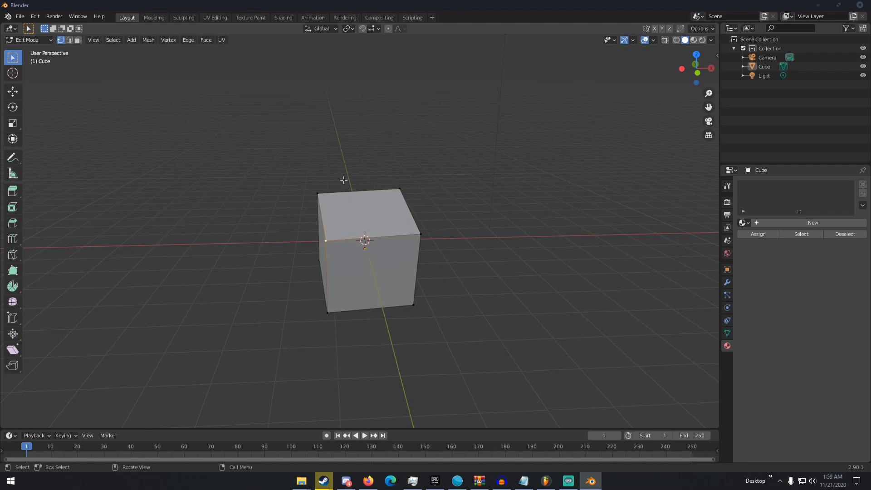
{"action": "key", "text": "2"}
{"action": "middle_click_drag", "start_coordinate": [343, 181], "coordinate": [351, 238]}
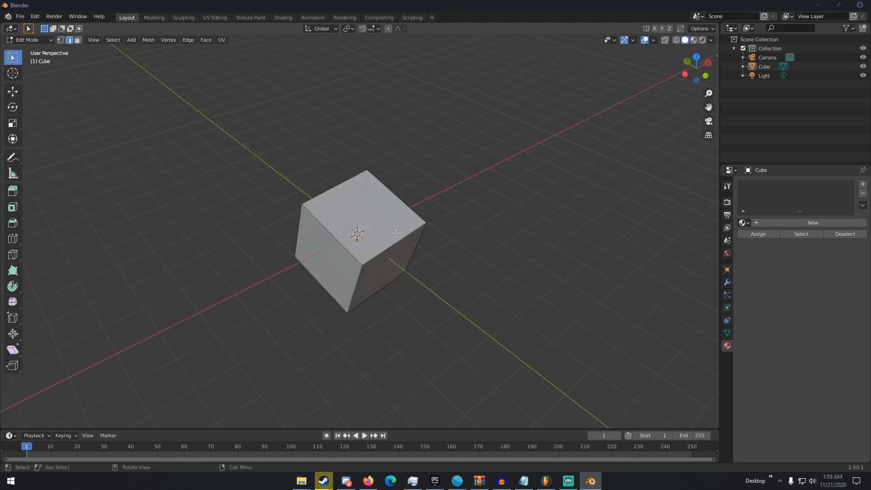
{"action": "scroll", "coordinate": [389, 242], "scroll_direction": "up", "scroll_amount": 3}
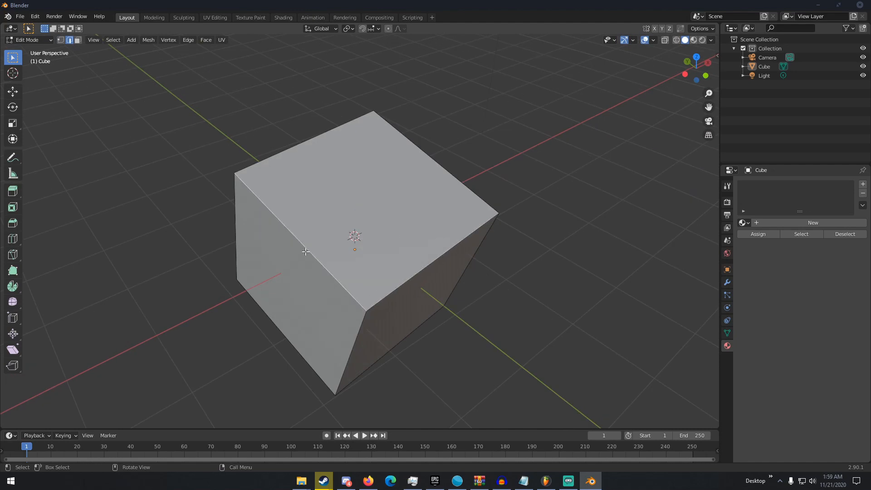
- Change the mesh selection to face mode and select one side face of the cube
{"action": "key", "text": "3"}
{"action": "middle_click_drag", "start_coordinate": [287, 152], "coordinate": [422, 207]}
{"action": "left_click", "coordinate": [282, 208]}
{"action": "left_click", "coordinate": [285, 199]}
{"action": "left_click", "coordinate": [287, 221]}
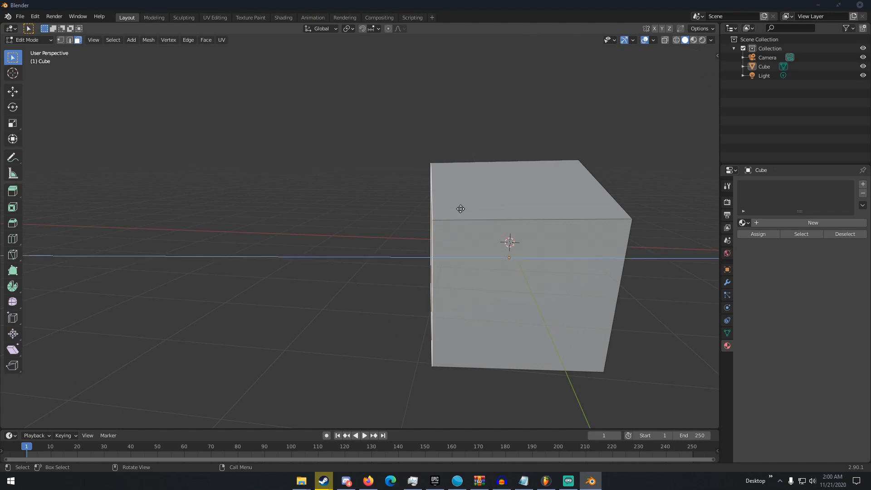
- Try extruding the selected side face outward, and undo the extrusion
{"action": "key", "text": "e"}
{"action": "left_click", "coordinate": [345, 206]}
{"action": "key", "text": "ctrl+z"}
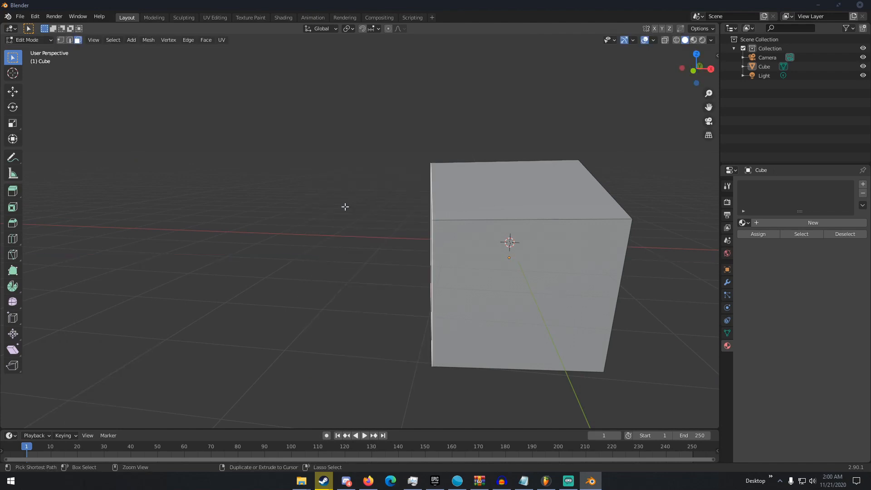
- Select the top face of the cube
{"action": "middle_click_drag", "start_coordinate": [346, 206], "coordinate": [517, 234]}
{"action": "left_click", "coordinate": [436, 199]}
{"action": "middle_click_drag", "start_coordinate": [490, 198], "coordinate": [386, 190]}
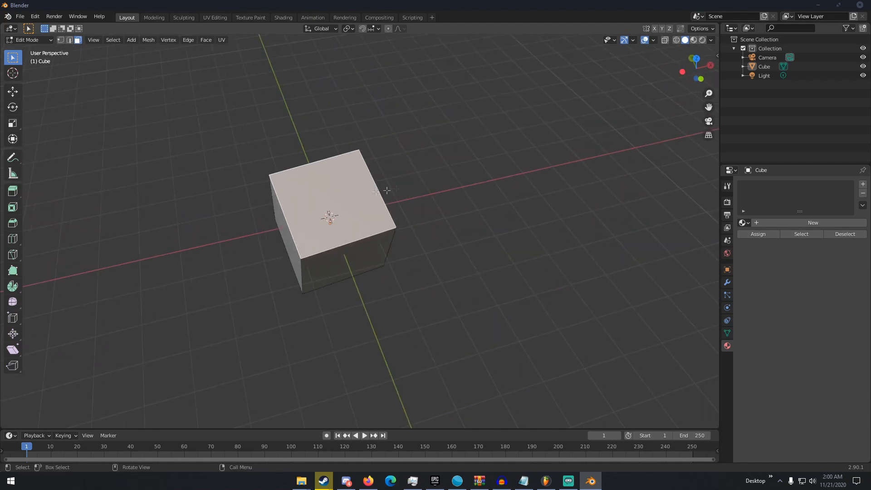
{"action": "middle_click_drag", "start_coordinate": [325, 207], "coordinate": [364, 169]}
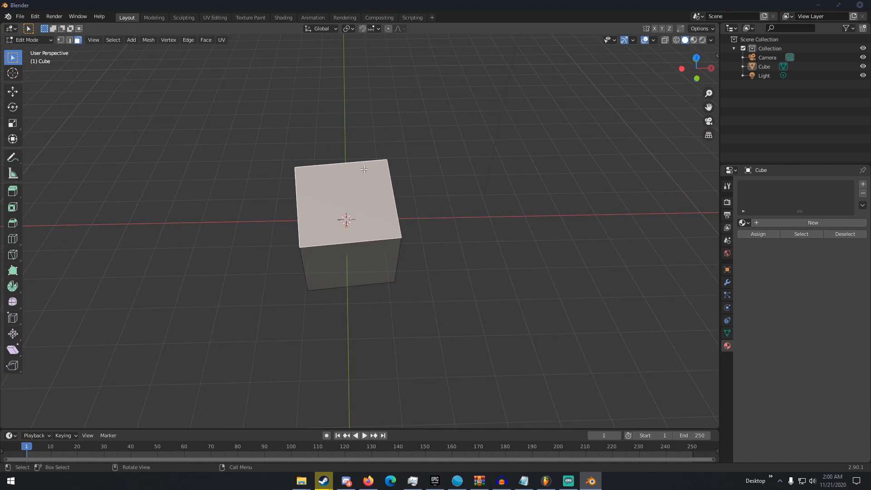
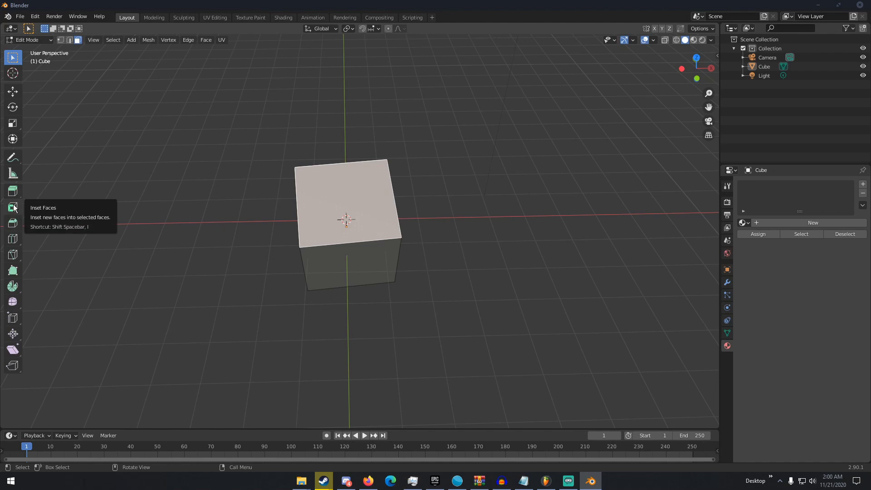
- Inset the cube's top face by about 0.22 m
{"action": "middle_click_drag", "start_coordinate": [335, 195], "coordinate": [354, 177]}
{"action": "scroll", "coordinate": [338, 186], "scroll_direction": "up", "scroll_amount": 3}
{"action": "scroll", "coordinate": [354, 177], "scroll_direction": "down", "scroll_amount": 3}
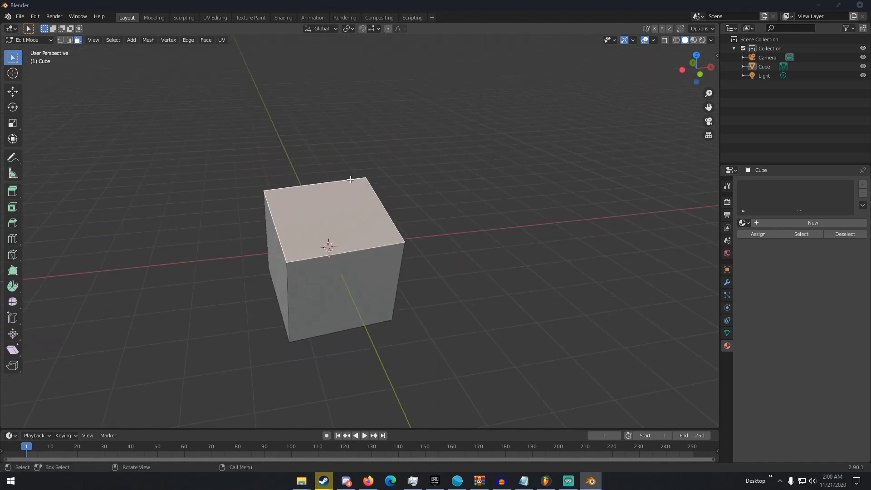
{"action": "key", "text": "i"}
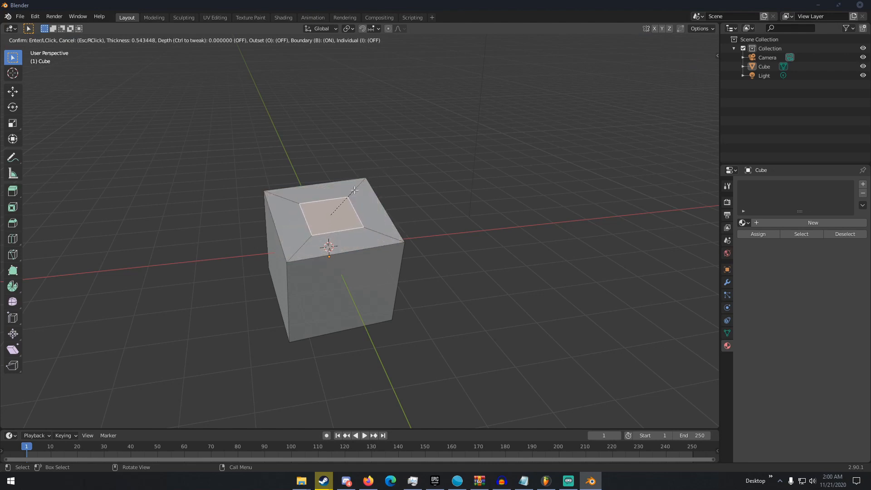
{"action": "left_click", "coordinate": [372, 184]}
- Extrude the inset top face upward about 0.48 m and inset the raised face by about 0.32 m
{"action": "middle_click_drag", "start_coordinate": [374, 183], "coordinate": [430, 177]}
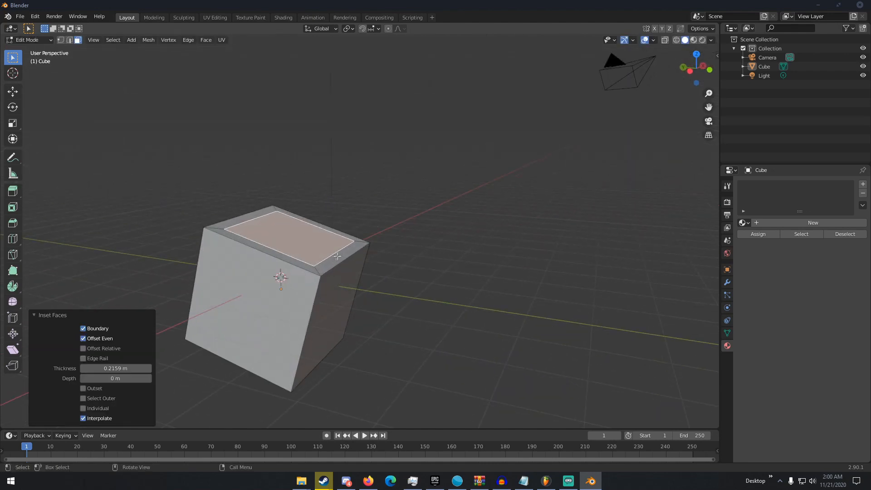
{"action": "key", "text": "e"}
{"action": "left_click", "coordinate": [366, 230]}
{"action": "key", "text": "i"}
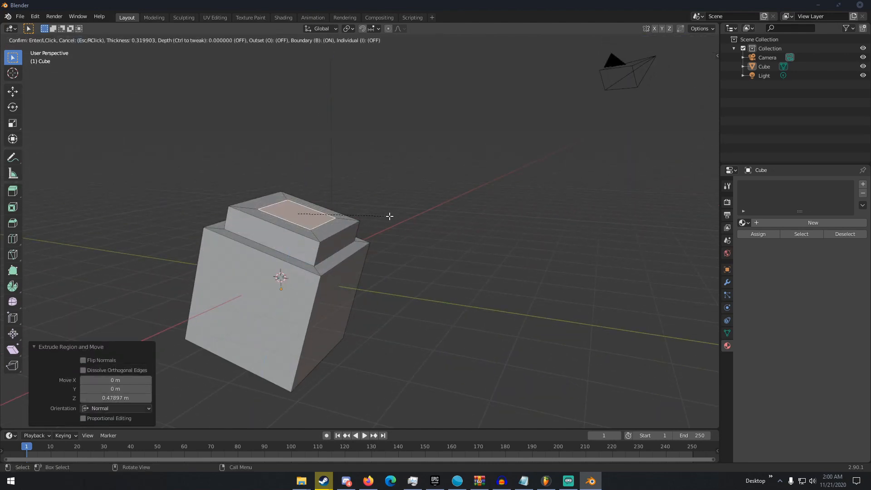
{"action": "left_click", "coordinate": [389, 216]}
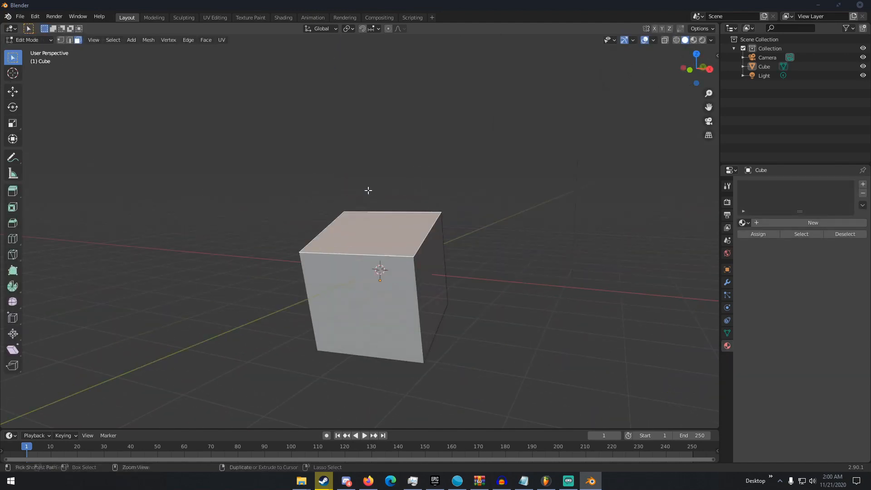
- Inset the cube's top face about 0.42 m with the Inset Faces tool and extrude it upward with the Extrude Region tool
{"action": "left_click", "coordinate": [18, 208]}
{"action": "left_click_drag", "start_coordinate": [367, 184], "coordinate": [368, 208]}
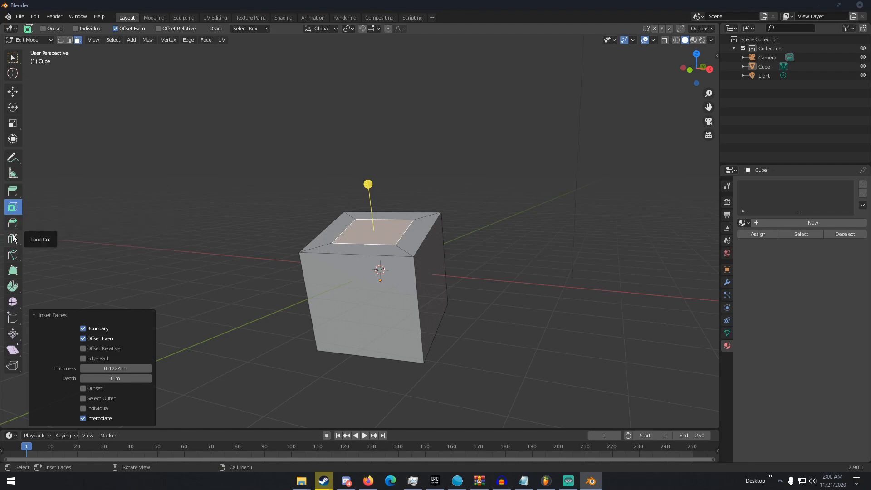
{"action": "left_click", "coordinate": [13, 191]}
{"action": "left_click_drag", "start_coordinate": [370, 198], "coordinate": [361, 157]}
{"action": "mouse_move", "coordinate": [361, 160]}
{"action": "middle_mouse_down"}
{"action": "mouse_move", "coordinate": [431, 167]}
{"action": "mouse_move", "coordinate": [359, 168]}
{"action": "middle_mouse_up"}
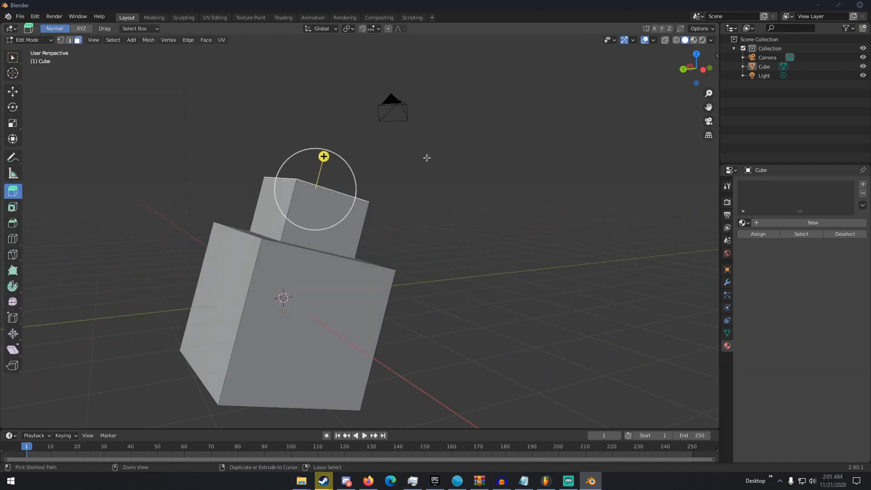
- Undo the extrusion and the inset of the top face, and clear the face selection
{"action": "key", "text": "ctrl+z"}
{"action": "key", "text": "ctrl+z"}
{"action": "scroll", "coordinate": [410, 168], "scroll_direction": "down", "scroll_amount": 2}
{"action": "key", "text": "Tab"}
{"action": "middle_click_drag", "start_coordinate": [360, 189], "coordinate": [279, 255]}
{"action": "scroll", "coordinate": [320, 208], "scroll_direction": "up", "scroll_amount": 2}
{"action": "scroll", "coordinate": [271, 202], "scroll_direction": "up", "scroll_amount": 2}
{"action": "key", "text": "Tab"}
{"action": "scroll", "coordinate": [329, 208], "scroll_direction": "down", "scroll_amount": 5}
{"action": "key", "text": "a"}
{"action": "key", "text": "a"}
{"action": "scroll", "coordinate": [375, 223], "scroll_direction": "down", "scroll_amount": 5}
{"action": "scroll", "coordinate": [330, 249], "scroll_direction": "up", "scroll_amount": 4}
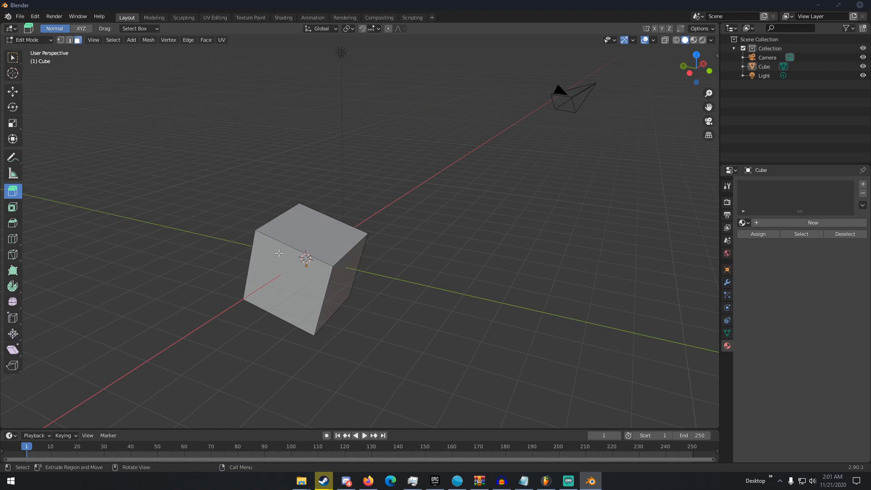
- Select all faces of the cube and switch to the Select Box tool
{"action": "mouse_move", "coordinate": [276, 246]}
{"action": "middle_mouse_down"}
{"action": "mouse_move", "coordinate": [319, 227]}
{"action": "mouse_move", "coordinate": [276, 249]}
{"action": "middle_mouse_up"}
{"action": "scroll", "coordinate": [319, 227], "scroll_direction": "up", "scroll_amount": 4}
{"action": "middle_click_drag", "start_coordinate": [276, 248], "coordinate": [377, 184], "text": "shift"}
{"action": "middle_click_drag", "start_coordinate": [310, 210], "coordinate": [353, 211]}
{"action": "key", "text": "a"}
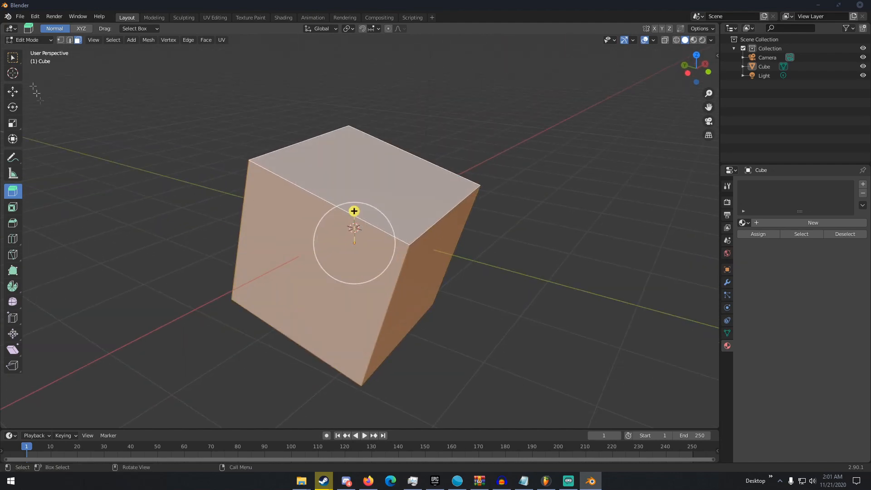
{"action": "key", "text": "w"}
- Add a single loop cut across the cube's top and sides, sliding it about -0.11 off centre
{"action": "middle_click_drag", "start_coordinate": [350, 247], "coordinate": [341, 168]}
{"action": "key", "text": "ctrl+r"}
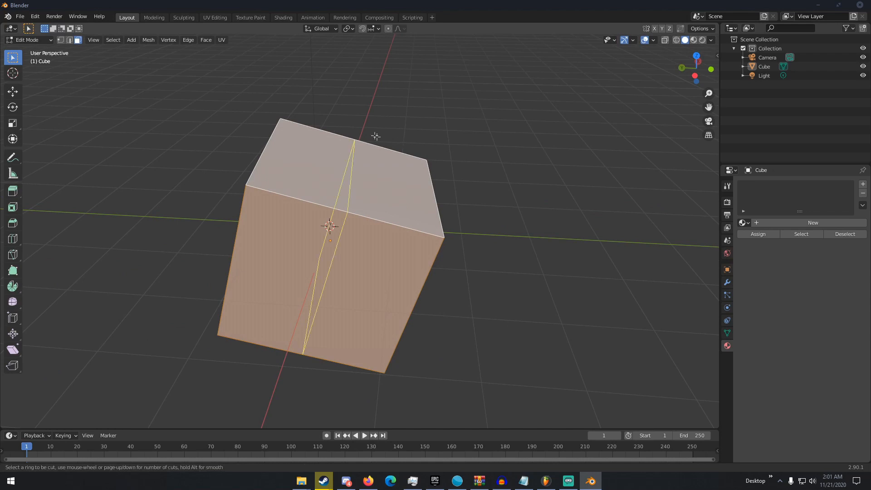
{"action": "left_click", "coordinate": [359, 132]}
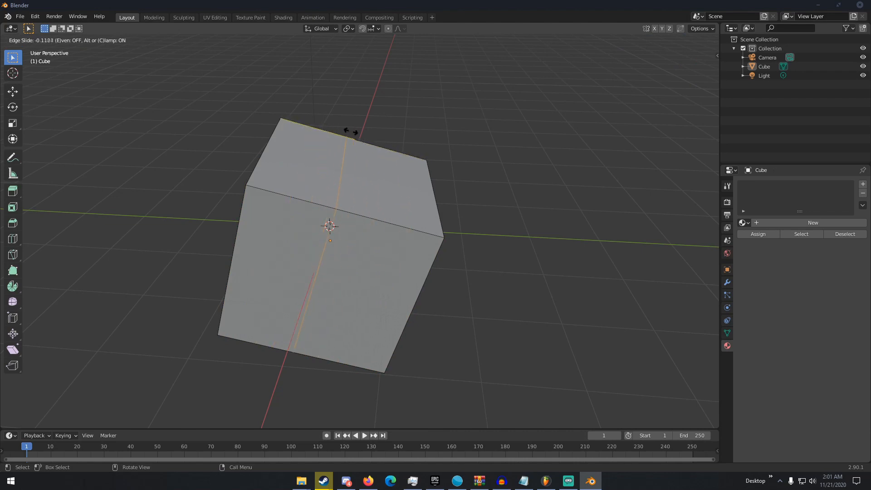
{"action": "left_click", "coordinate": [350, 132]}
- Examine the loop cut in vertex and edge selection modes
{"action": "middle_click_drag", "start_coordinate": [355, 157], "coordinate": [409, 199]}
{"action": "left_click", "coordinate": [369, 173]}
{"action": "middle_click_drag", "start_coordinate": [397, 263], "coordinate": [319, 233]}
{"action": "left_click", "coordinate": [61, 40]}
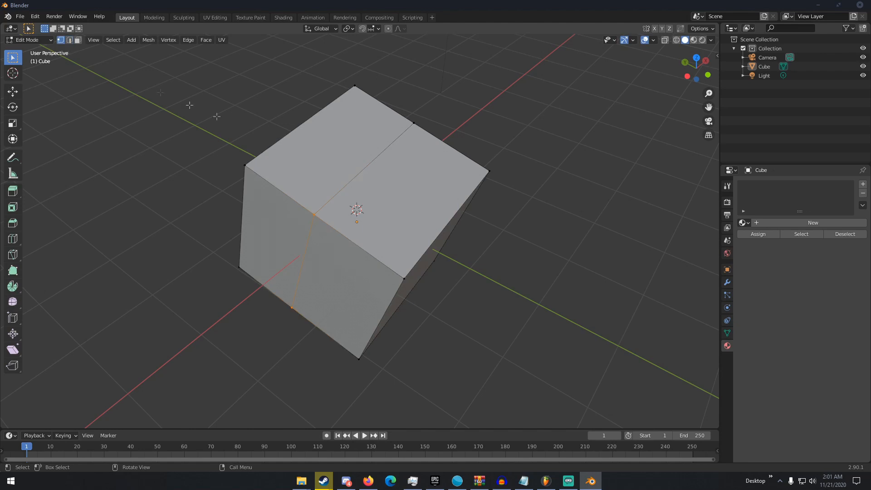
{"action": "middle_click_drag", "start_coordinate": [337, 138], "coordinate": [100, 54]}
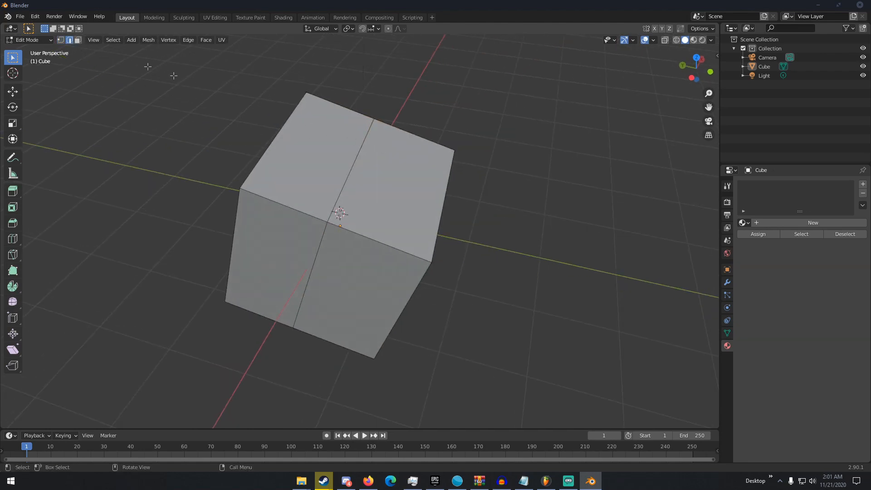
- Select one half of the divided top face in face mode and extrude it upward about 0.65 m
{"action": "left_click", "coordinate": [333, 168]}
{"action": "left_click", "coordinate": [399, 173]}
{"action": "middle_click_drag", "start_coordinate": [399, 172], "coordinate": [460, 156]}
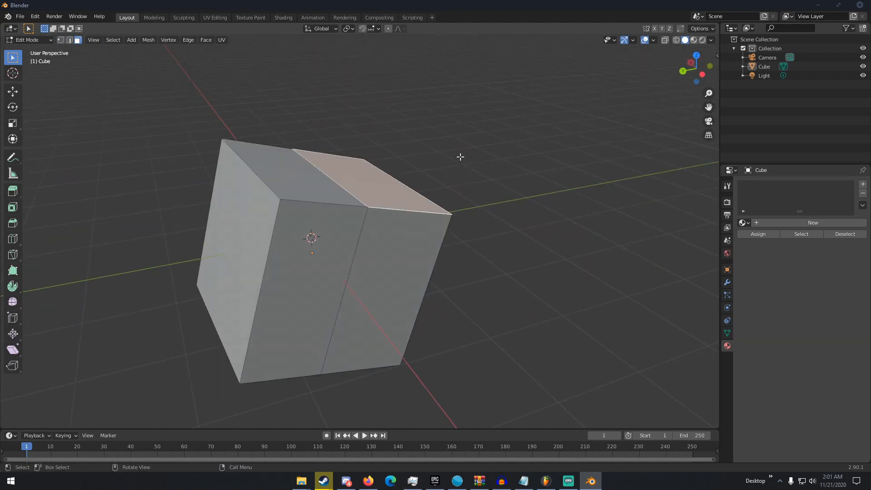
{"action": "key", "text": "e"}
{"action": "left_click", "coordinate": [424, 128]}
{"action": "middle_click_drag", "start_coordinate": [424, 128], "coordinate": [394, 114]}
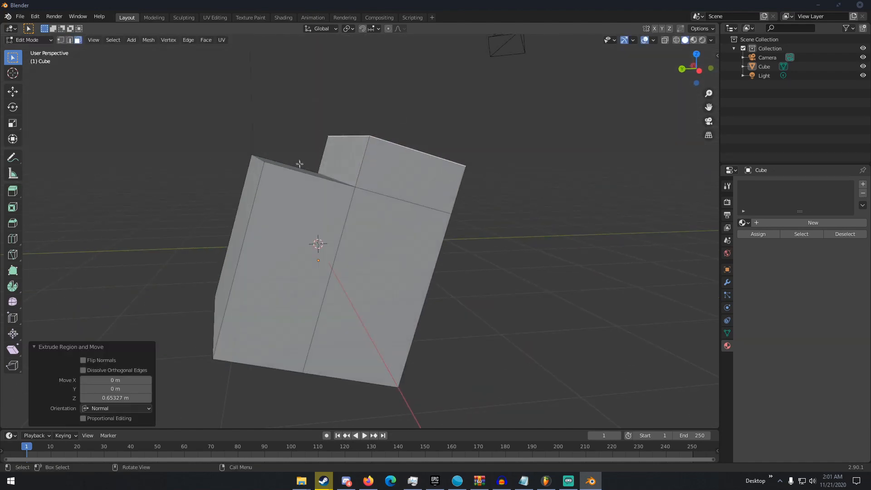
- Extrude the other half of the top face upward and check the shape in Object Mode
{"action": "left_click", "coordinate": [303, 166]}
{"action": "middle_click_drag", "start_coordinate": [298, 169], "coordinate": [364, 180]}
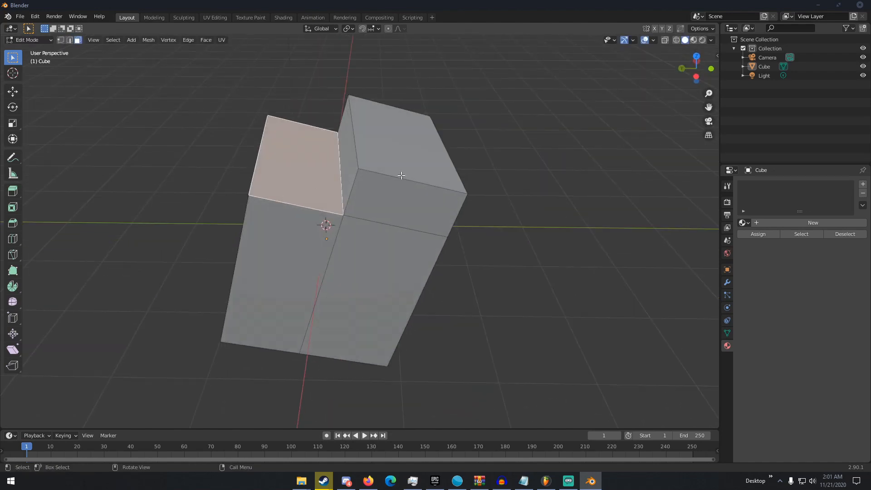
{"action": "key", "text": "e"}
{"action": "left_click", "coordinate": [381, 170]}
{"action": "middle_click_drag", "start_coordinate": [389, 155], "coordinate": [580, 149]}
{"action": "key", "text": "Tab"}
{"action": "middle_click_drag", "start_coordinate": [421, 149], "coordinate": [437, 141]}
{"action": "key", "text": "Tab"}
- Undo both top-face extrusions and the loop cut
{"action": "key", "text": "ctrl+z"}
{"action": "key", "text": "ctrl+z"}
{"action": "key", "text": "ctrl+z"}
{"action": "key", "text": "ctrl+z"}
{"action": "key", "text": "ctrl+z"}
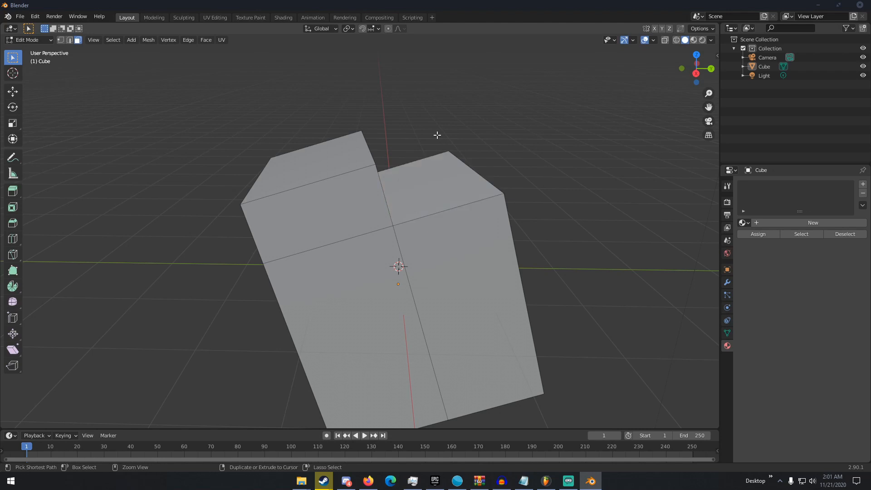
{"action": "key", "text": "ctrl+z"}
{"action": "key", "text": "ctrl+z"}
{"action": "key", "text": "ctrl+z"}
{"action": "key", "text": "ctrl+z"}
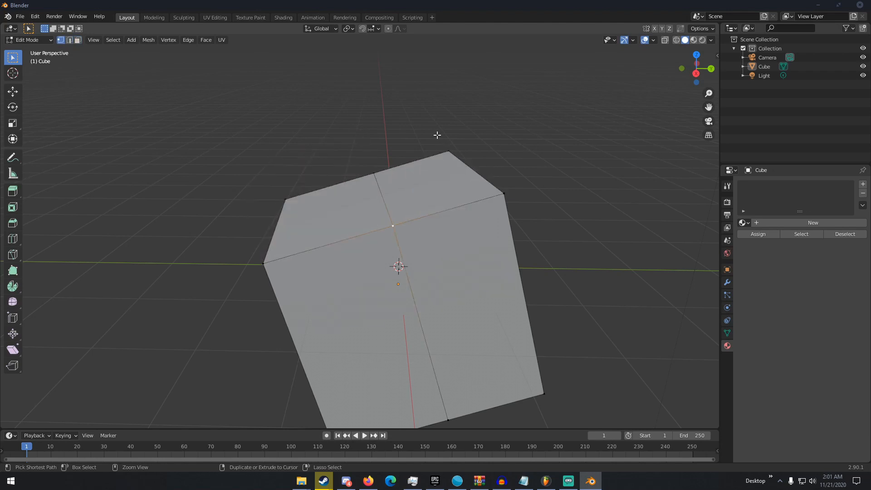
{"action": "middle_click_drag", "start_coordinate": [437, 134], "coordinate": [492, 140]}
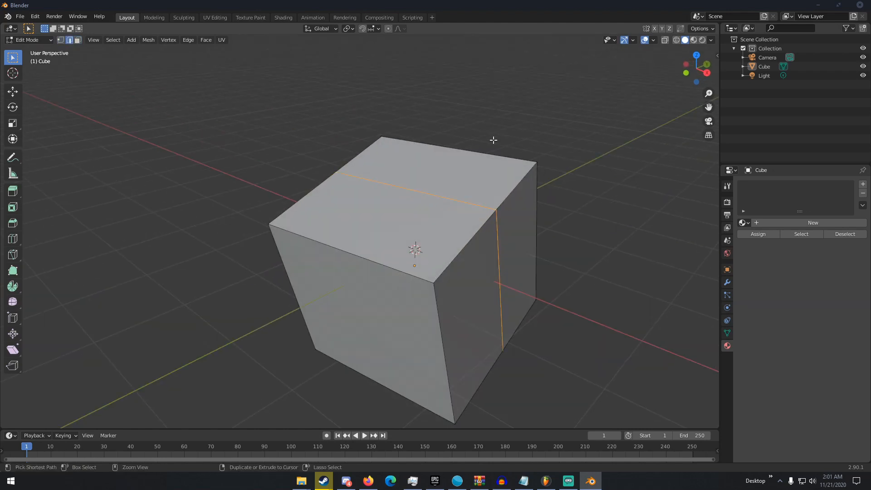
{"action": "key", "text": "3"}
{"action": "key", "text": "a"}
{"action": "middle_click_drag", "start_coordinate": [493, 140], "coordinate": [608, 141]}
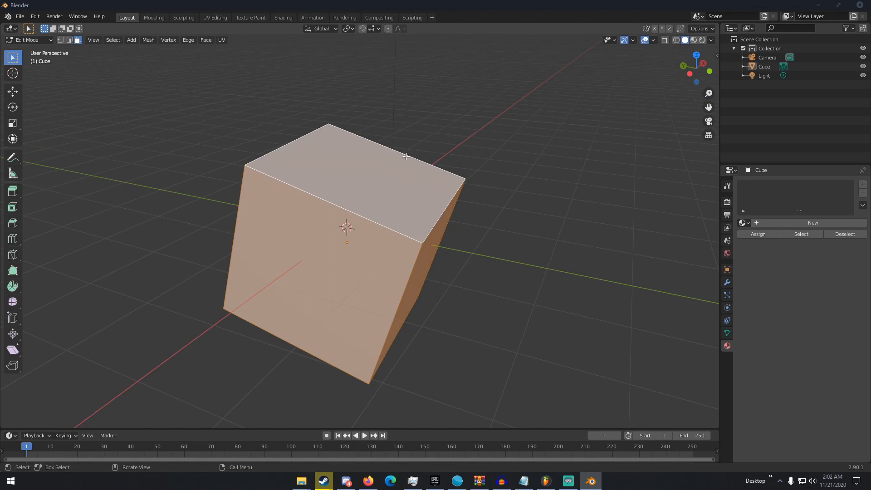
- Switch to Object Mode and select the cube
{"action": "middle_click_drag", "start_coordinate": [385, 168], "coordinate": [358, 187]}
{"action": "scroll", "coordinate": [399, 171], "scroll_direction": "down", "scroll_amount": 4}
{"action": "scroll", "coordinate": [354, 188], "scroll_direction": "up", "scroll_amount": 3}
{"action": "key", "text": "Tab"}
{"action": "left_click", "coordinate": [376, 195]}
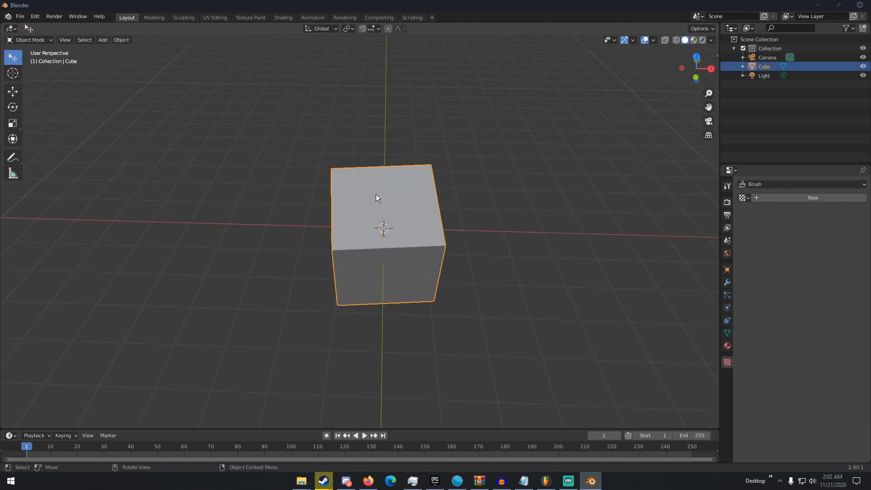
- Inset the cube's top face by about 0.29 m in Edit Mode
{"action": "key", "text": "Tab"}
{"action": "left_click", "coordinate": [387, 190]}
{"action": "key", "text": "i"}
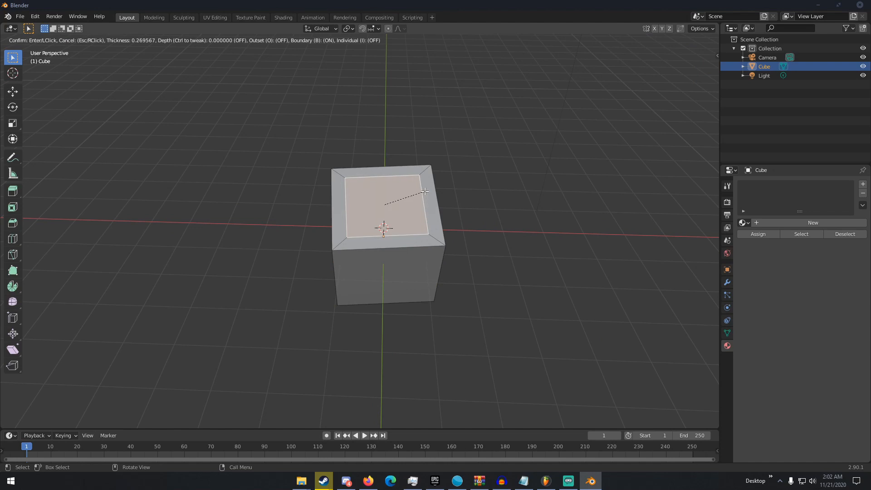
{"action": "left_click", "coordinate": [423, 190]}
{"action": "middle_click_drag", "start_coordinate": [423, 190], "coordinate": [388, 210]}
{"action": "scroll", "coordinate": [388, 209], "scroll_direction": "up", "scroll_amount": 4}
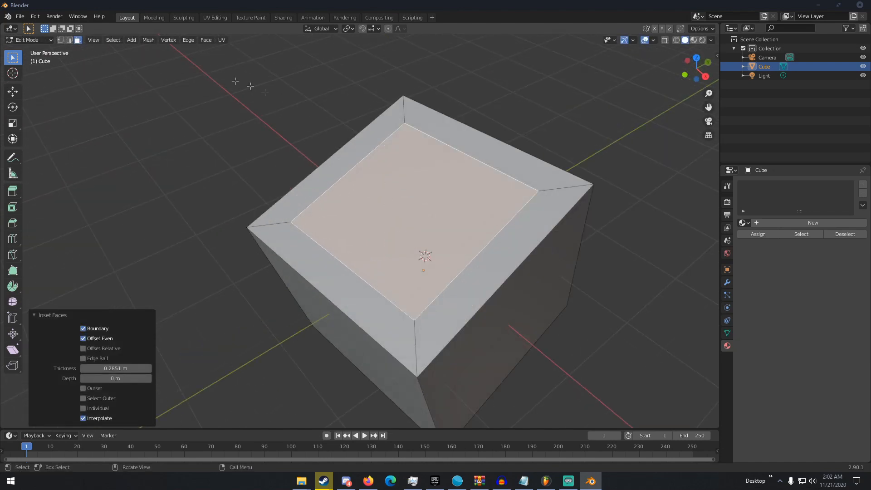
- Select the four border faces of the inset together with the centre face on the cube's top
{"action": "left_click", "coordinate": [436, 117]}
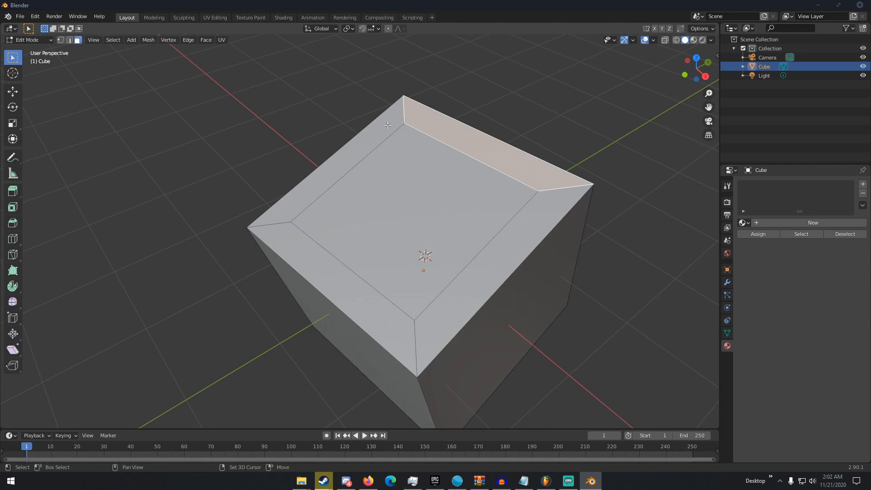
{"action": "left_click", "coordinate": [387, 125], "text": "shift"}
{"action": "left_click", "coordinate": [318, 262], "text": "shift"}
{"action": "left_click", "coordinate": [453, 284], "text": "shift"}
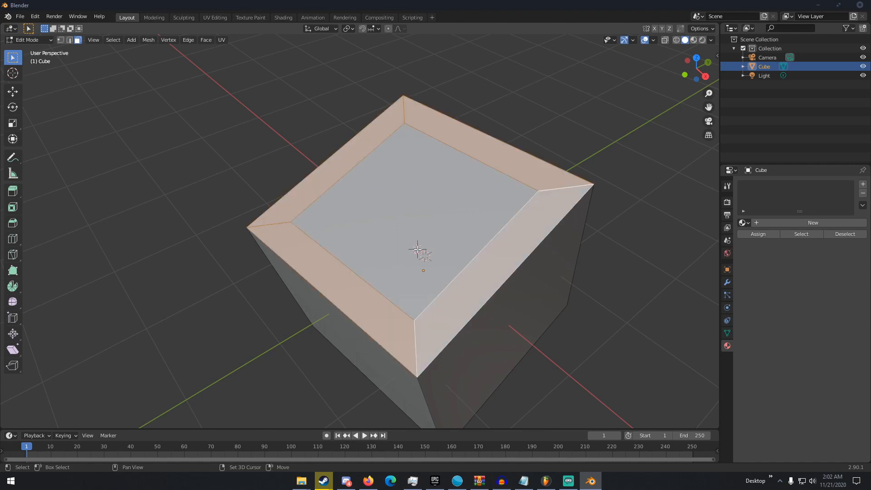
{"action": "middle_click_drag", "start_coordinate": [385, 228], "coordinate": [376, 163]}
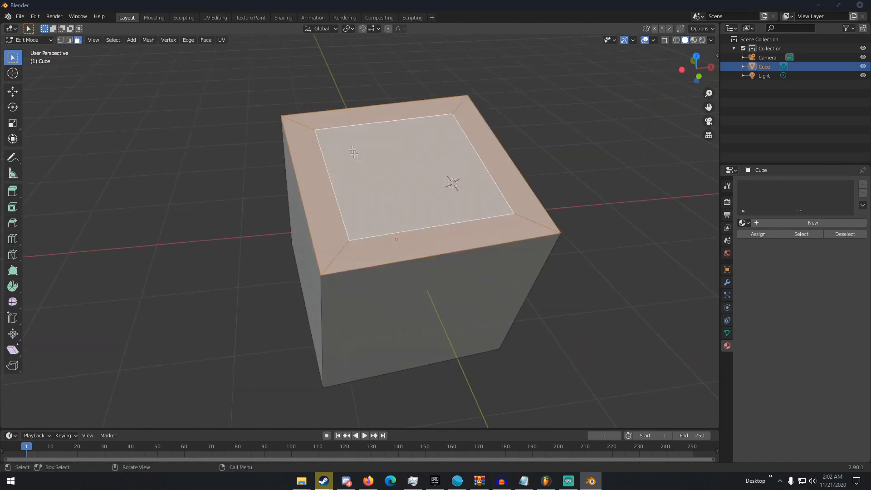
- Dissolve the selected top faces into one face and check the cube in Object Mode
{"action": "right_click", "coordinate": [363, 167]}
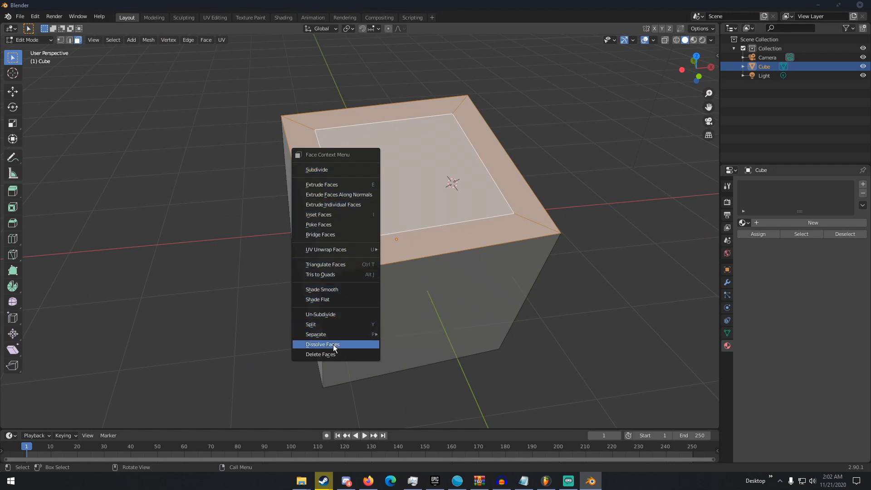
{"action": "left_click", "coordinate": [334, 346]}
{"action": "middle_click_drag", "start_coordinate": [381, 272], "coordinate": [300, 183]}
{"action": "key", "text": "Tab"}
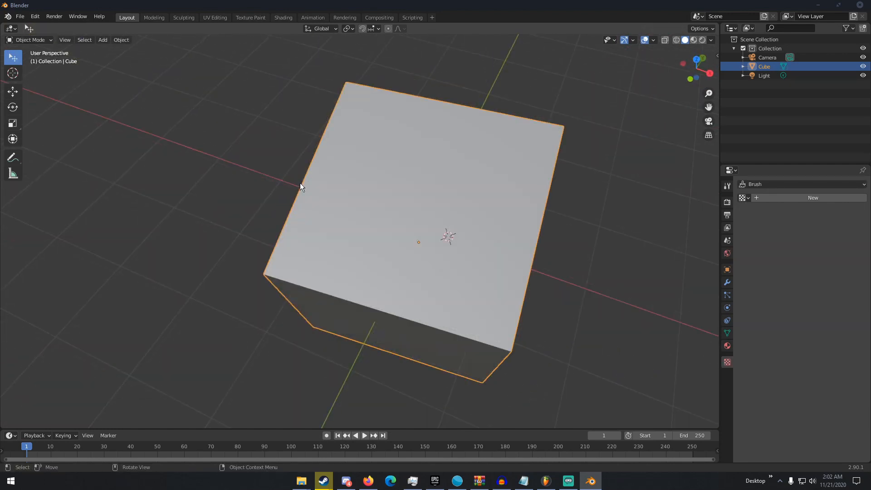
{"action": "key", "text": "Tab"}
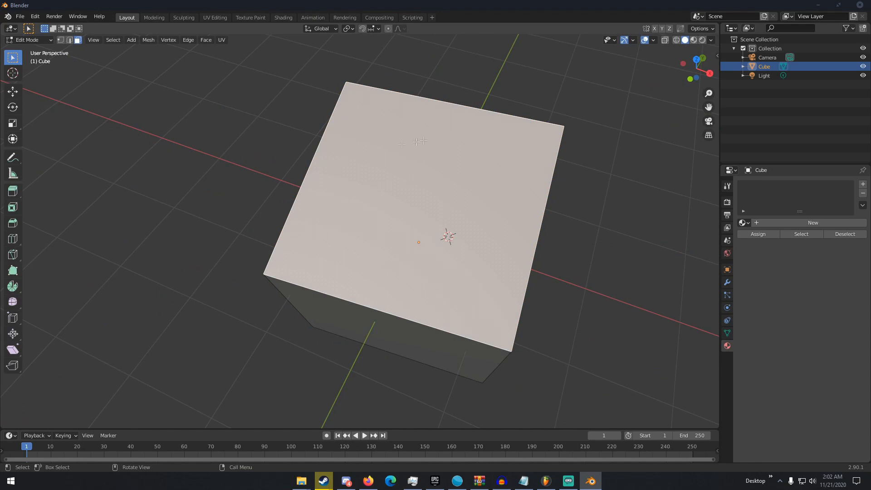
- Subdivide the cube's top face into four faces and compare it in Object Mode
{"action": "right_click", "coordinate": [403, 140]}
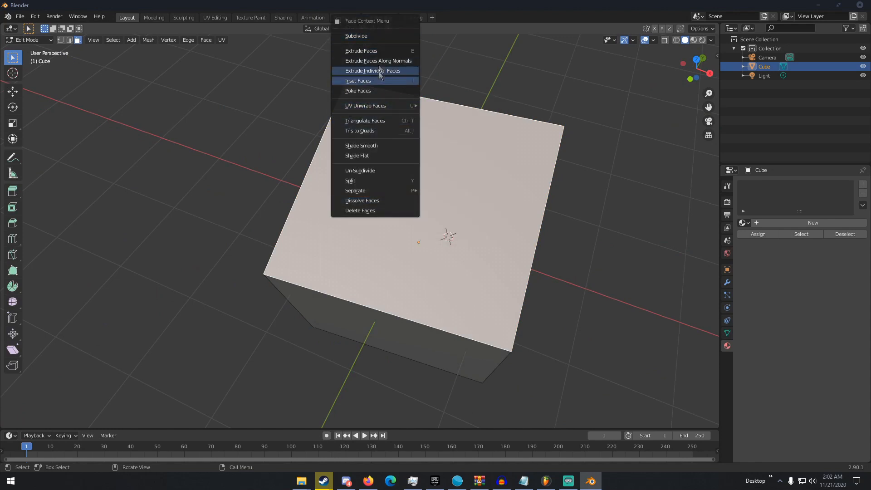
{"action": "left_click", "coordinate": [355, 36]}
{"action": "middle_click_drag", "start_coordinate": [356, 39], "coordinate": [472, 147]}
{"action": "key", "text": "Tab"}
{"action": "key", "text": "Tab"}
{"action": "mouse_move", "coordinate": [392, 189]}
{"action": "middle_mouse_down"}
{"action": "mouse_move", "coordinate": [338, 184]}
{"action": "mouse_move", "coordinate": [391, 206]}
{"action": "middle_mouse_up"}
- Subdivide the four top faces again into a four-by-four grid and collapse the operation's settings
{"action": "right_click", "coordinate": [392, 154]}
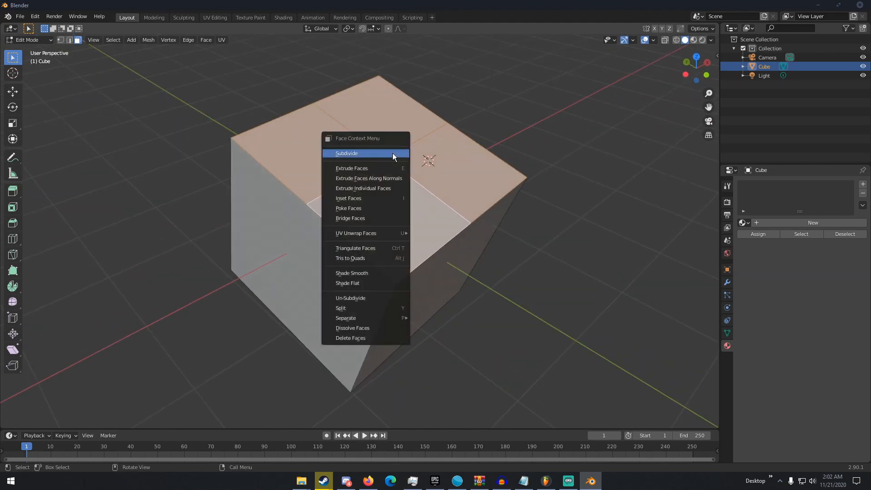
{"action": "left_click", "coordinate": [358, 153]}
{"action": "mouse_move", "coordinate": [102, 354]}
{"action": "left_mouse_down"}
{"action": "mouse_move", "coordinate": [124, 354]}
{"action": "mouse_move", "coordinate": [109, 359]}
{"action": "left_mouse_up"}
{"action": "left_click", "coordinate": [86, 345]}
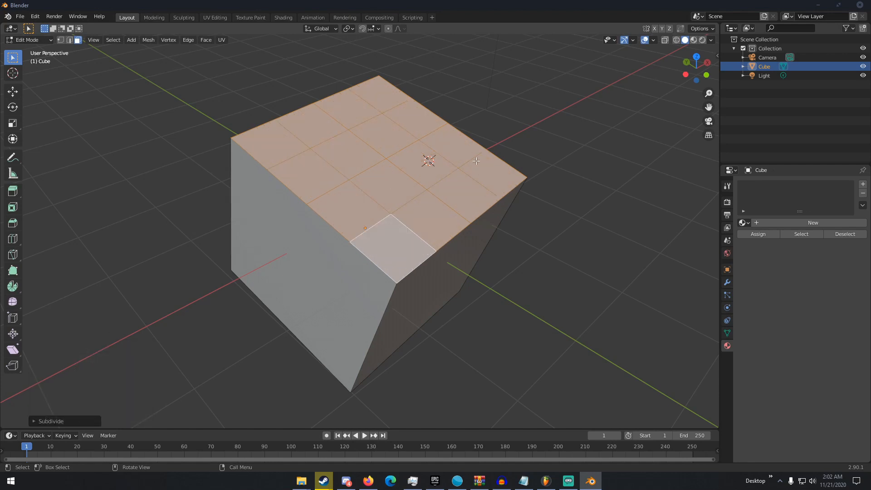
- Select individual faces of the subdivided top one at a time
{"action": "middle_click_drag", "start_coordinate": [472, 162], "coordinate": [360, 205]}
{"action": "left_click", "coordinate": [360, 205]}
{"action": "left_click", "coordinate": [442, 199]}
{"action": "left_click", "coordinate": [370, 154]}
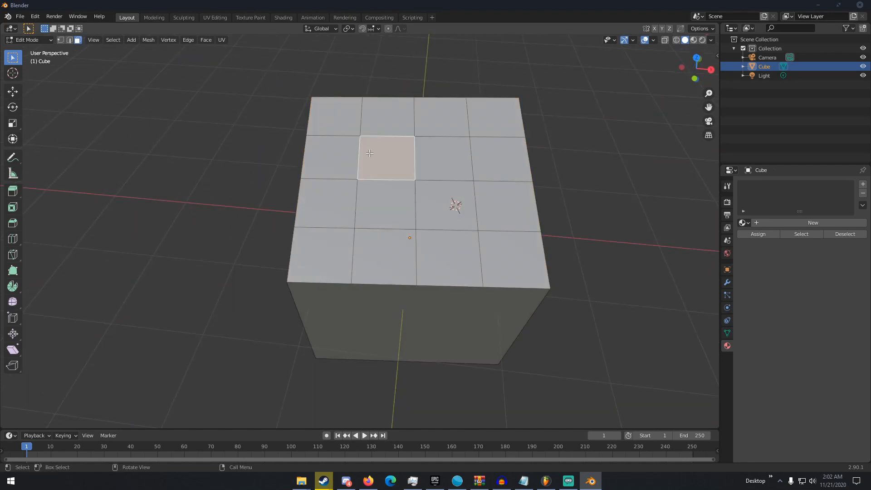
- Select all sixteen grid faces on the cube's top
{"action": "key", "text": "a"}
{"action": "key", "text": "alt+a"}
{"action": "key", "text": "c"}
{"action": "mouse_move", "coordinate": [404, 168]}
{"action": "left_mouse_down"}
{"action": "mouse_move", "coordinate": [399, 190]}
{"action": "mouse_move", "coordinate": [438, 203]}
{"action": "left_mouse_up"}
{"action": "right_click", "coordinate": [426, 199]}
- Dissolve the selected grid faces into a single top face
{"action": "right_click", "coordinate": [426, 199]}
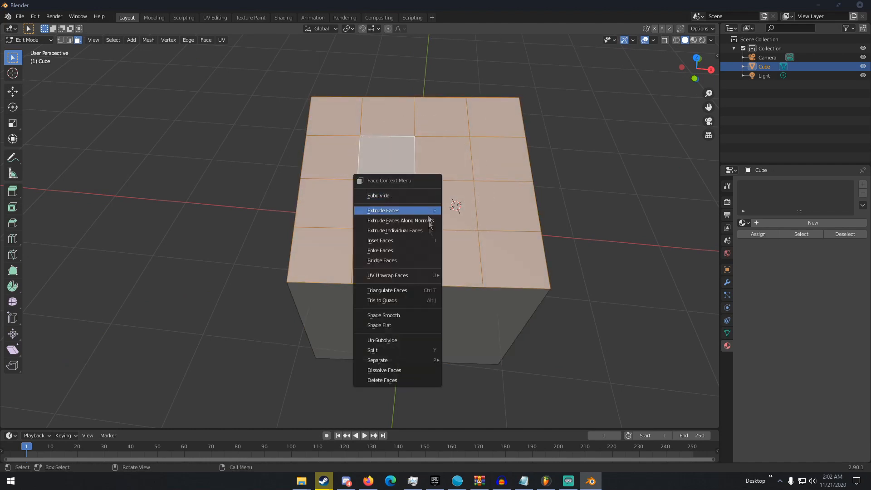
{"action": "left_click", "coordinate": [394, 370]}
{"action": "middle_click_drag", "start_coordinate": [395, 370], "coordinate": [386, 213]}
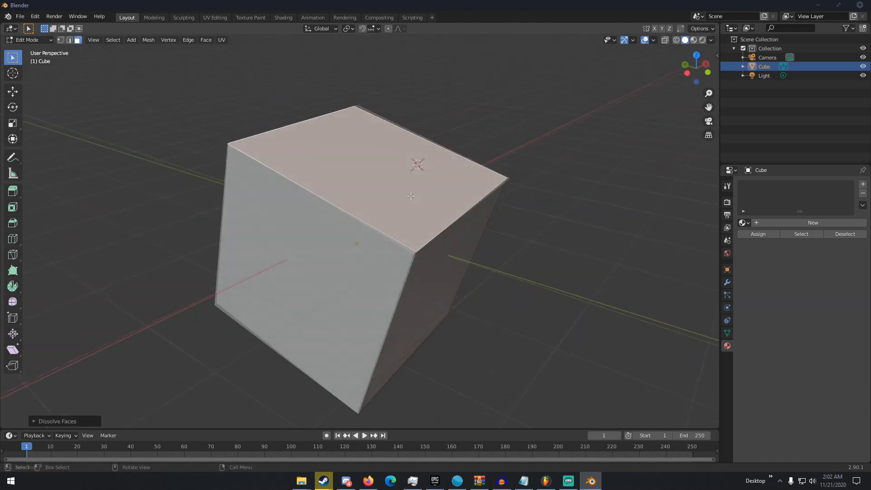
- Try extruding the cube's top face upward about 0.7 m, and undo the extrusion
{"action": "middle_click_drag", "start_coordinate": [398, 174], "coordinate": [369, 185]}
{"action": "scroll", "coordinate": [369, 185], "scroll_direction": "down", "scroll_amount": 3}
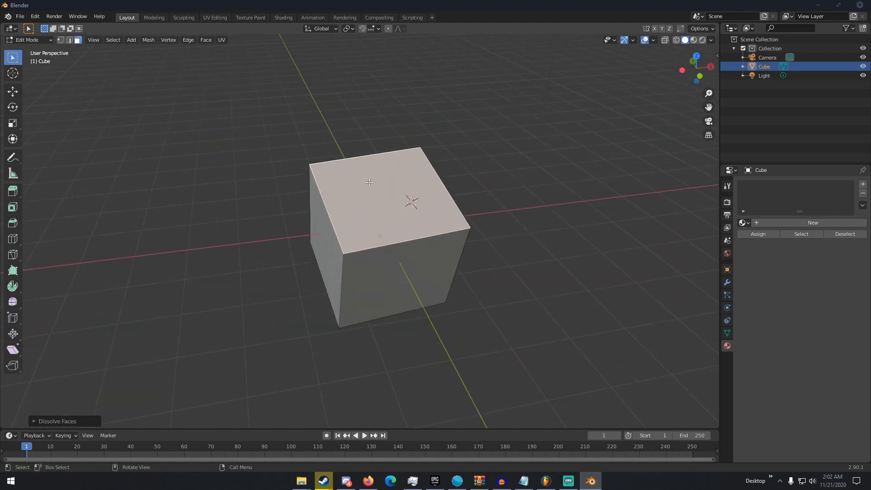
{"action": "right_click", "coordinate": [369, 185]}
{"action": "left_click", "coordinate": [340, 53]}
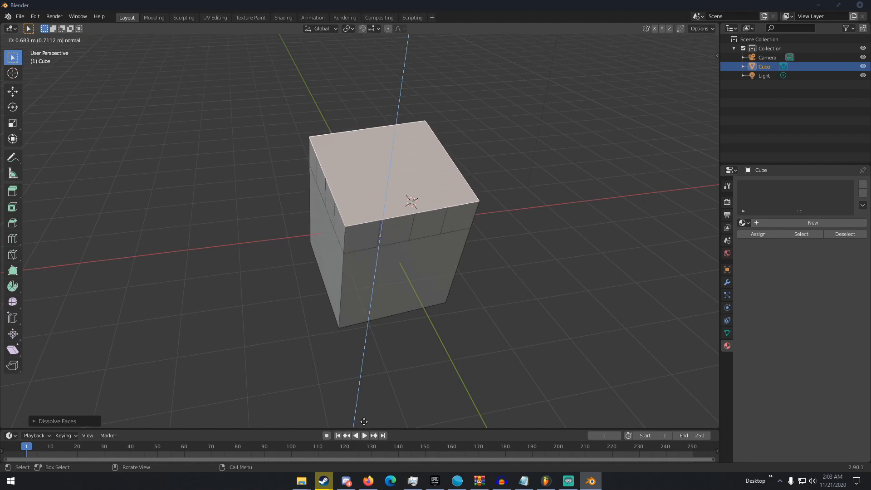
{"action": "left_click", "coordinate": [364, 425]}
{"action": "middle_click_drag", "start_coordinate": [364, 425], "coordinate": [322, 195]}
{"action": "key", "text": "ctrl+z"}
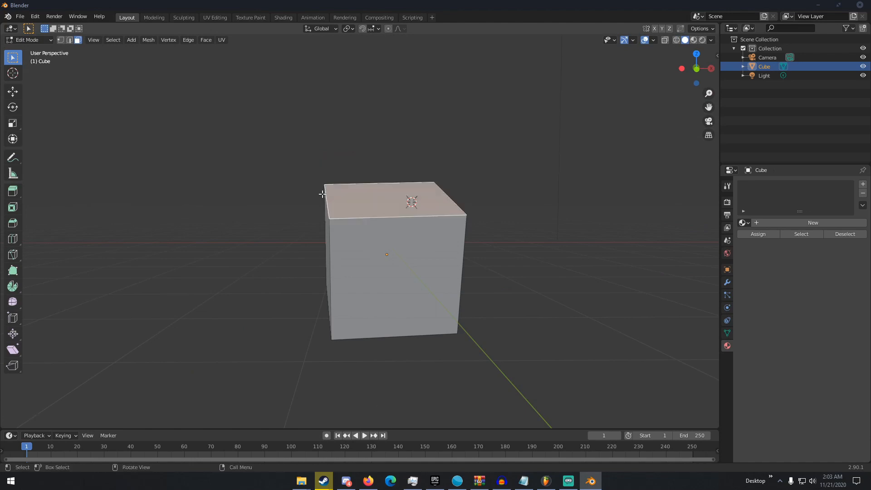
- Try Extrude Faces Along Normals on the cube's top face, and undo it
{"action": "right_click", "coordinate": [322, 194]}
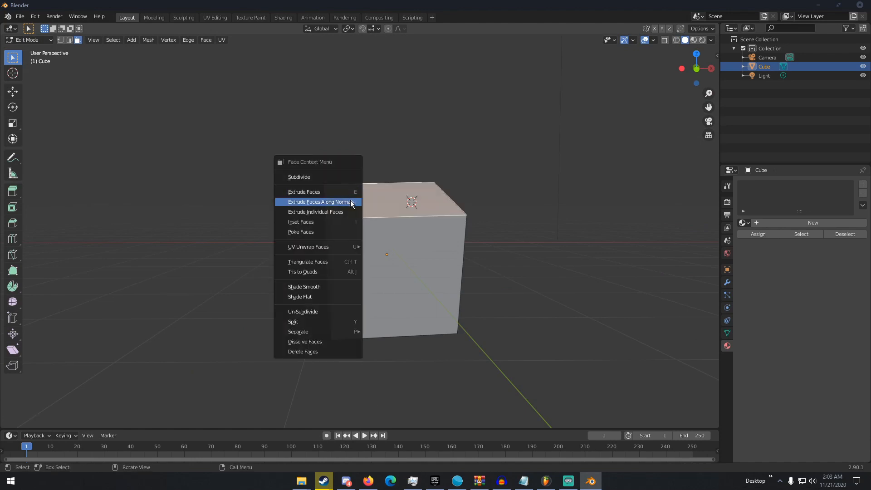
{"action": "left_click", "coordinate": [349, 200]}
{"action": "left_click", "coordinate": [350, 180]}
{"action": "key", "text": "ctrl+z"}
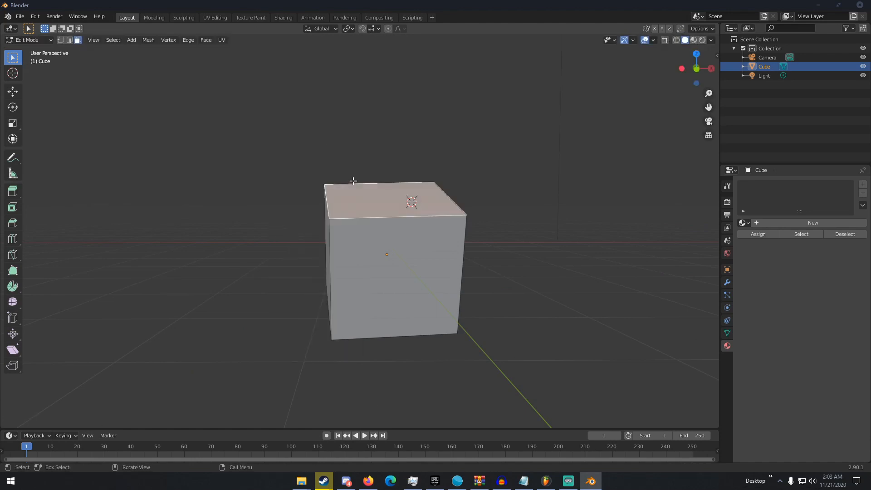
- Subdivide the top face with one cut and expand the operation's settings
{"action": "middle_click_drag", "start_coordinate": [352, 184], "coordinate": [389, 204]}
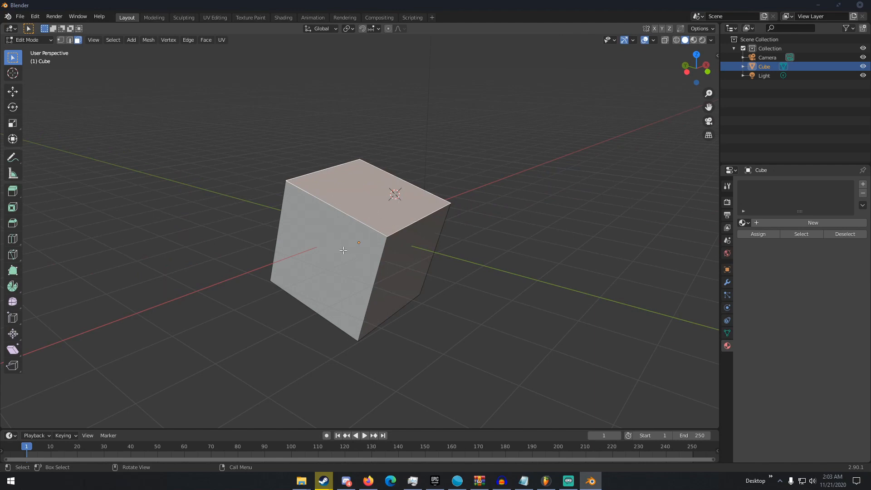
{"action": "right_click", "coordinate": [341, 209]}
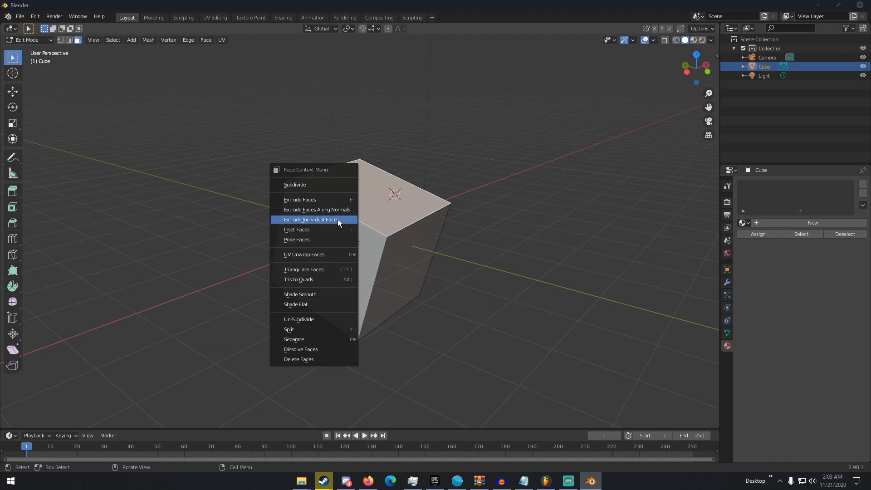
{"action": "middle_click_drag", "start_coordinate": [418, 203], "coordinate": [355, 204]}
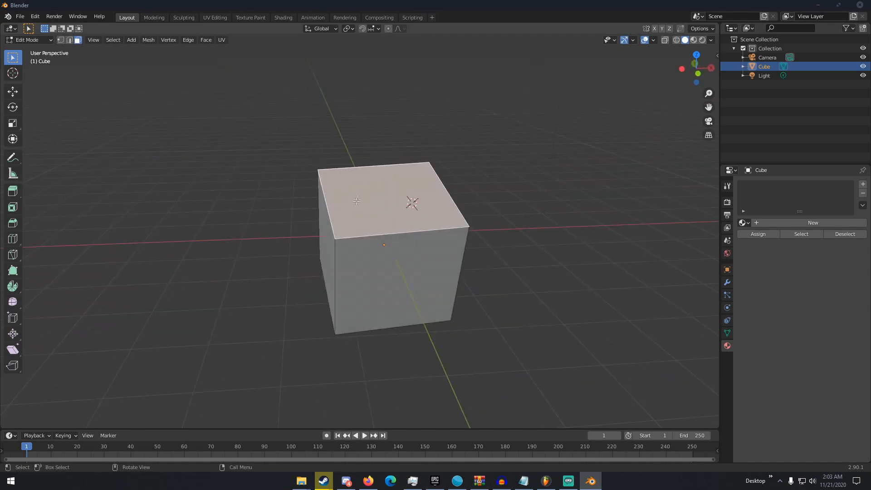
{"action": "right_click", "coordinate": [352, 175]}
{"action": "left_click", "coordinate": [352, 173]}
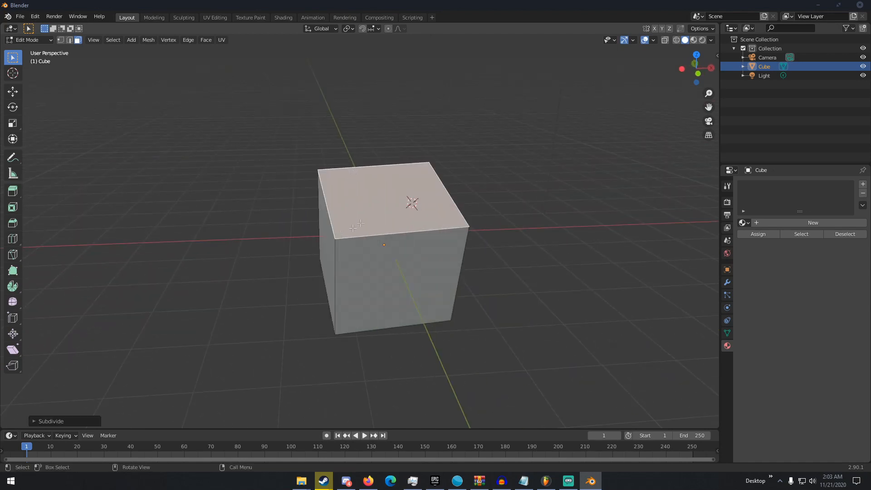
{"action": "left_click", "coordinate": [67, 421]}
{"action": "left_click_drag", "start_coordinate": [104, 358], "coordinate": [110, 357]}
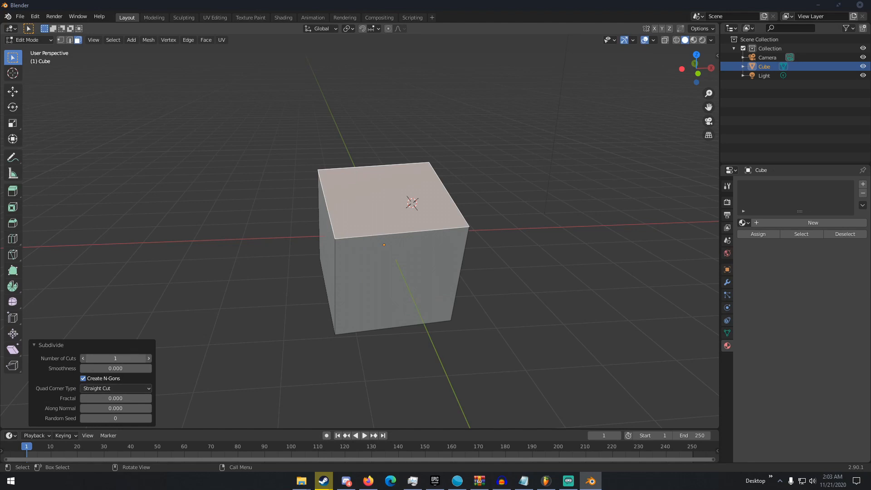
- Try subdividing the merged top face again at closer range
{"action": "middle_click_drag", "start_coordinate": [331, 260], "coordinate": [336, 291]}
{"action": "scroll", "coordinate": [363, 236], "scroll_direction": "up", "scroll_amount": 3}
{"action": "key", "text": "Tab"}
{"action": "key", "text": "Tab"}
{"action": "middle_click_drag", "start_coordinate": [393, 190], "coordinate": [419, 157]}
{"action": "right_click", "coordinate": [419, 157]}
{"action": "left_click", "coordinate": [419, 157]}
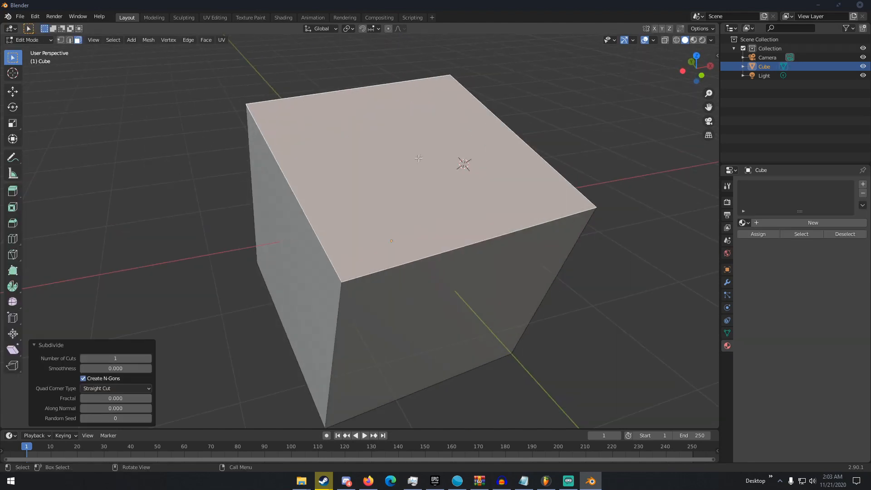
{"action": "right_click", "coordinate": [417, 158]}
{"action": "left_click", "coordinate": [418, 159]}
- Try subdividing all selected faces of the cube at once
{"action": "middle_click_drag", "start_coordinate": [417, 158], "coordinate": [390, 168]}
{"action": "key", "text": "Tab"}
{"action": "scroll", "coordinate": [390, 167], "scroll_direction": "down", "scroll_amount": 3}
{"action": "key", "text": "Tab"}
{"action": "right_click", "coordinate": [322, 221]}
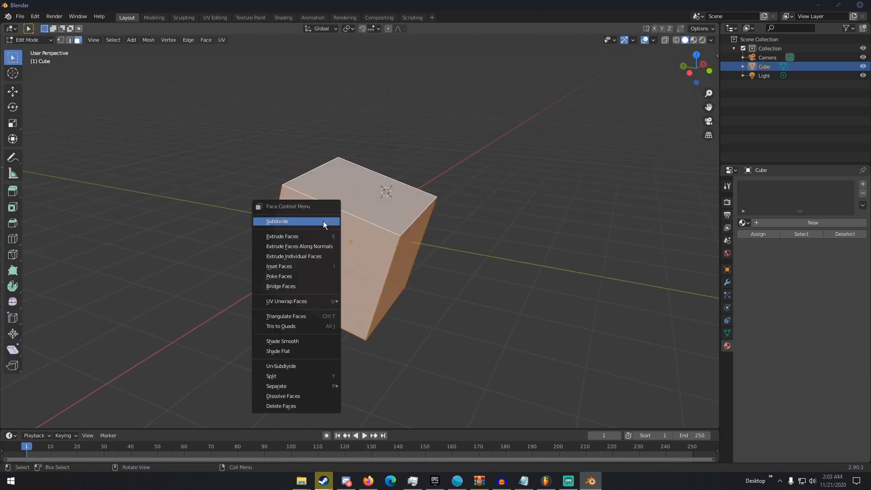
{"action": "left_click", "coordinate": [323, 221]}
- Delete the cube, add a new 2 m cube in its place and scale it up freehand
{"action": "middle_click_drag", "start_coordinate": [323, 221], "coordinate": [282, 228]}
{"action": "key", "text": "Tab"}
{"action": "key", "text": "Delete"}
{"action": "key", "text": "shift+a"}
{"action": "left_click", "coordinate": [322, 233]}
{"action": "key", "text": "s"}
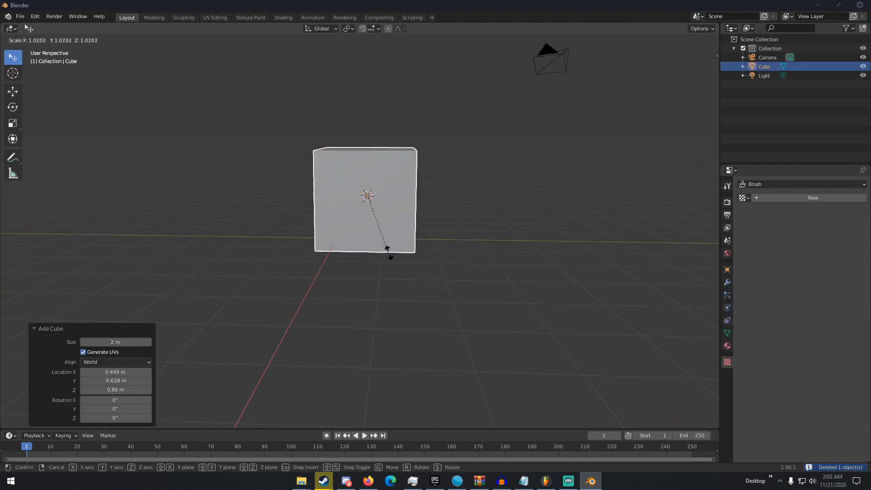
{"action": "left_click", "coordinate": [434, 256]}
- Subdivide all faces of the new cube in Edit Mode until each side is a four-by-four grid
{"action": "key", "text": "Tab"}
{"action": "middle_click_drag", "start_coordinate": [434, 257], "coordinate": [379, 175]}
{"action": "right_click", "coordinate": [376, 178]}
{"action": "left_click", "coordinate": [375, 179]}
{"action": "scroll", "coordinate": [401, 177], "scroll_direction": "up", "scroll_amount": 5}
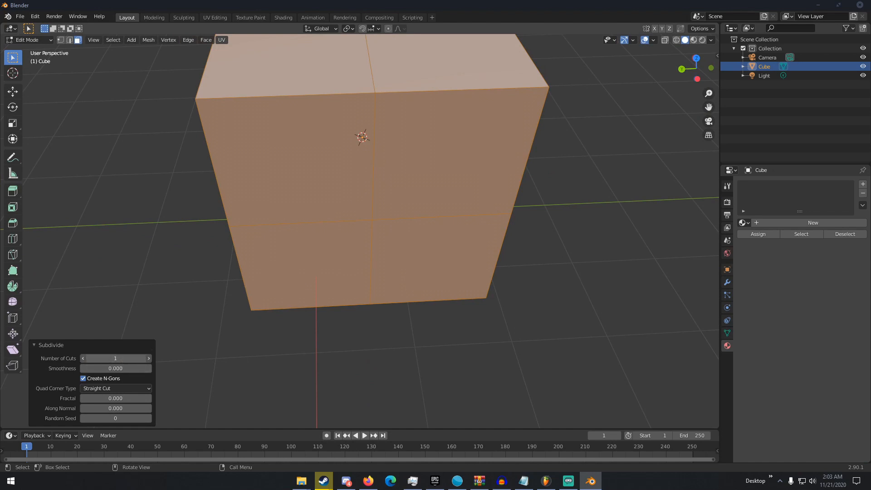
{"action": "scroll", "coordinate": [338, 205], "scroll_direction": "down", "scroll_amount": 3}
{"action": "middle_click_drag", "start_coordinate": [339, 205], "coordinate": [372, 190]}
- Select three faces on the subdivided top: two adjacent ones and a separate one
{"action": "left_click", "coordinate": [326, 111]}
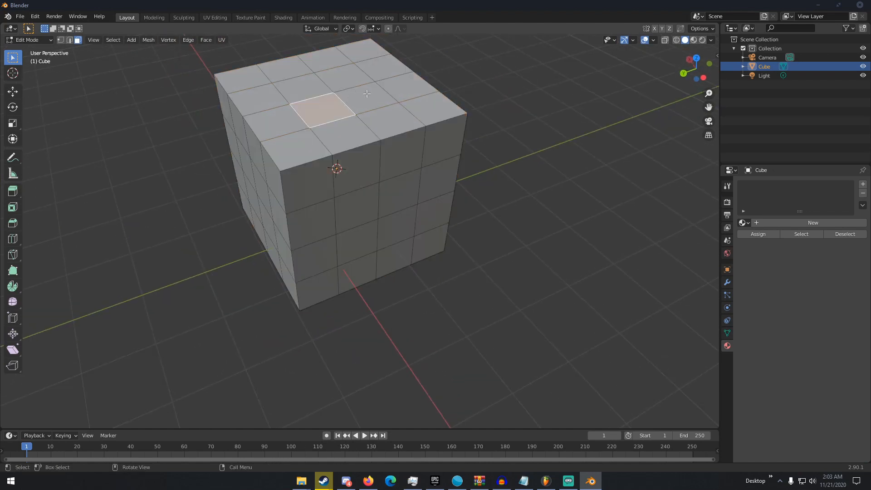
{"action": "left_click", "coordinate": [371, 94], "text": "shift"}
{"action": "left_click", "coordinate": [396, 90], "text": "shift"}
{"action": "left_click", "coordinate": [396, 89], "text": "shift"}
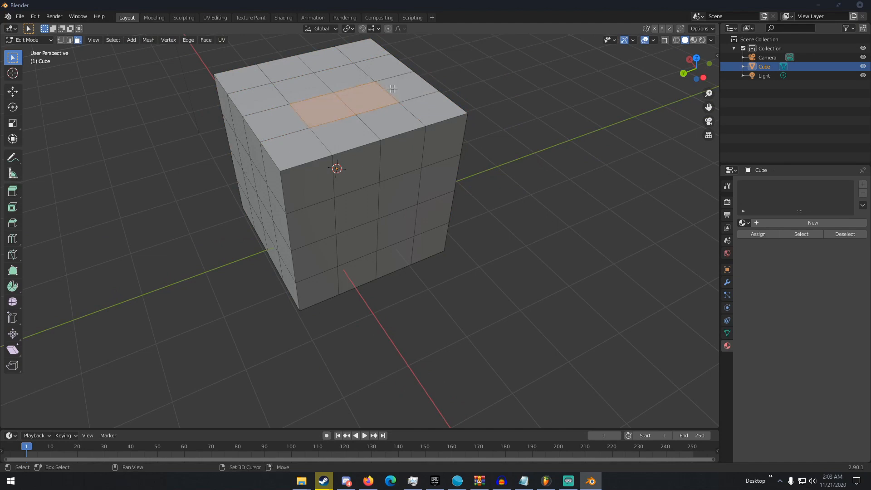
{"action": "left_click", "coordinate": [330, 86], "text": "shift"}
{"action": "middle_click_drag", "start_coordinate": [330, 86], "coordinate": [387, 113]}
{"action": "left_click", "coordinate": [289, 106]}
{"action": "left_click", "coordinate": [345, 124], "text": "shift"}
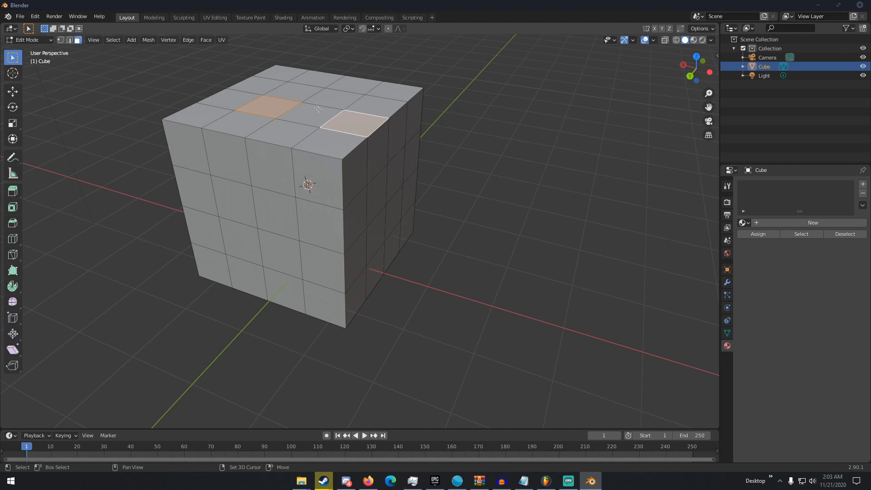
- Extrude the three selected top faces upward together by about 0.86 m
{"action": "key", "text": "e"}
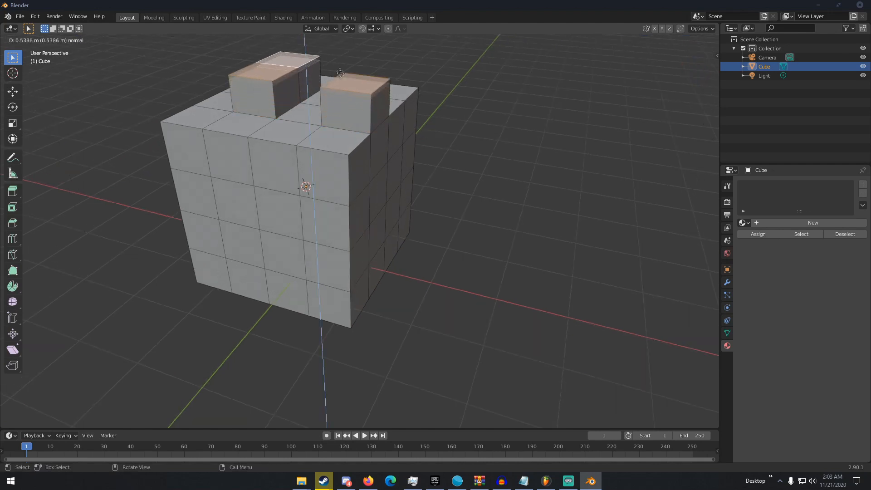
{"action": "left_click", "coordinate": [335, 53]}
{"action": "middle_click_drag", "start_coordinate": [334, 53], "coordinate": [244, 55]}
{"action": "scroll", "coordinate": [395, 97], "scroll_direction": "down", "scroll_amount": 3}
- Try scaling the extruded faces down to about 0.57, and undo both the scaling and the extrusion
{"action": "key", "text": "s"}
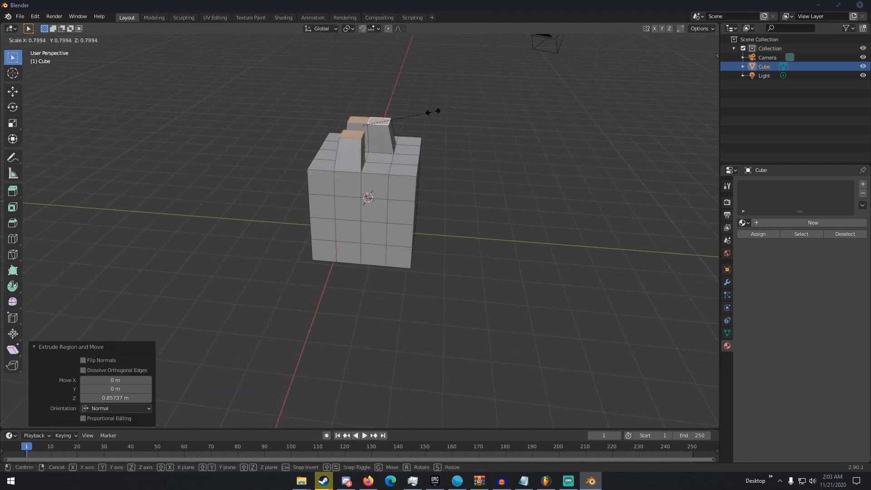
{"action": "left_click", "coordinate": [414, 111]}
{"action": "middle_click_drag", "start_coordinate": [425, 99], "coordinate": [318, 181]}
{"action": "scroll", "coordinate": [296, 185], "scroll_direction": "up", "scroll_amount": 3}
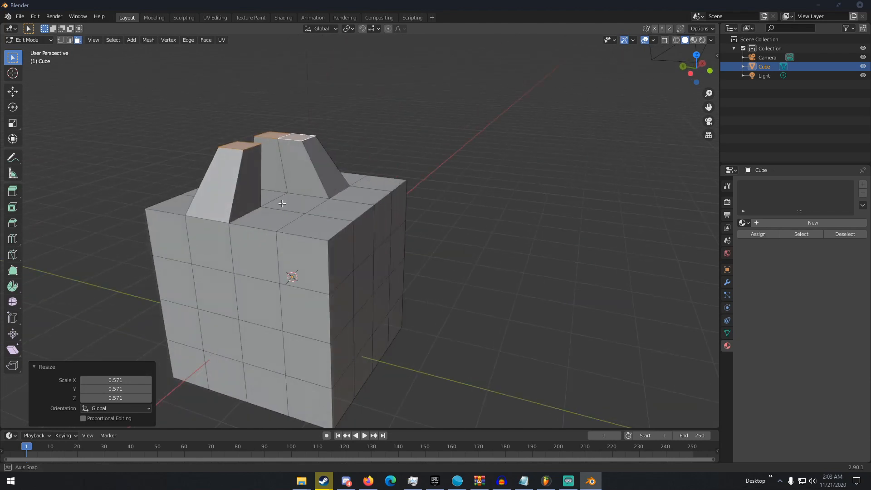
{"action": "key", "text": "ctrl+z"}
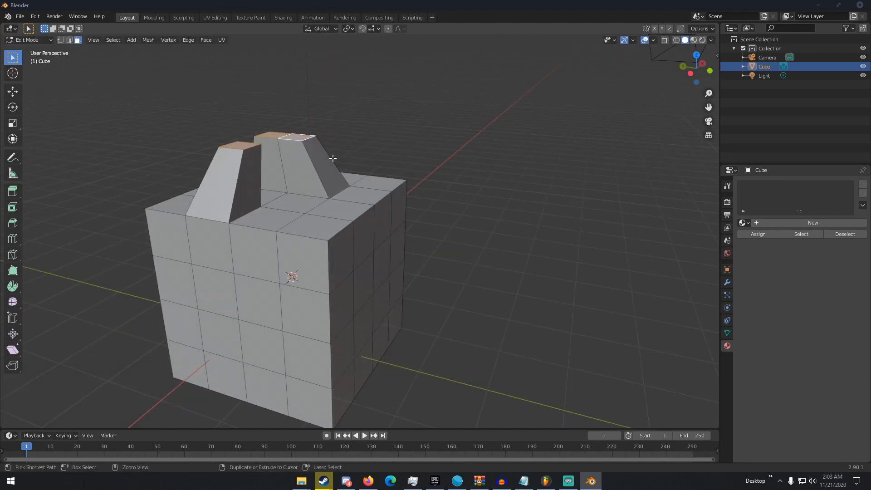
{"action": "key", "text": "ctrl+z"}
- Extrude the three selected top faces upward with Extrude Individual Faces
{"action": "middle_click_drag", "start_coordinate": [332, 159], "coordinate": [375, 185]}
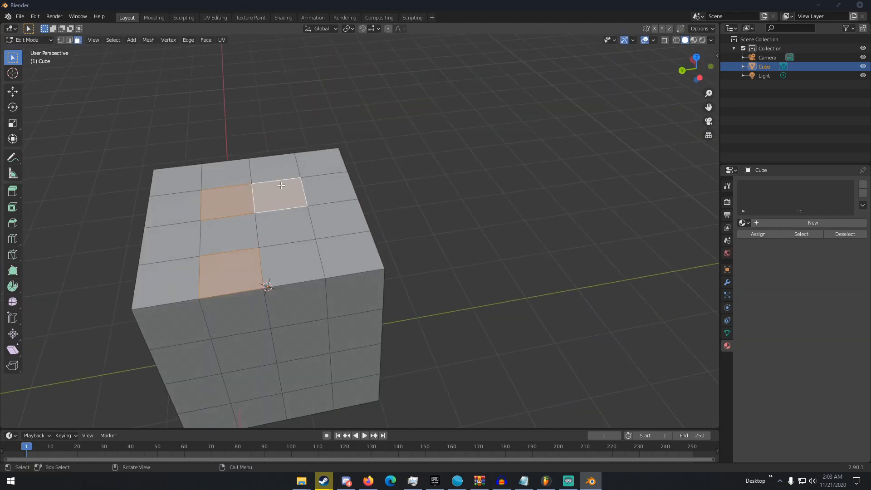
{"action": "middle_click_drag", "start_coordinate": [281, 186], "coordinate": [281, 205]}
{"action": "right_click", "coordinate": [295, 174]}
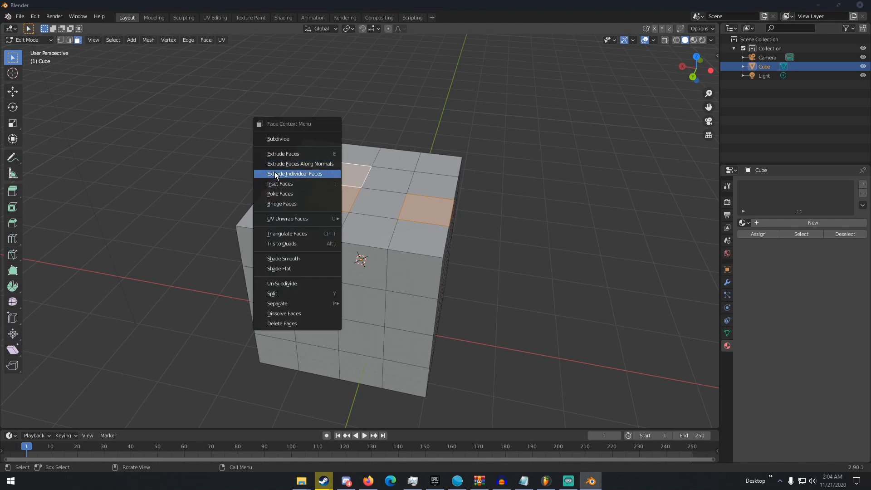
{"action": "left_click", "coordinate": [275, 173]}
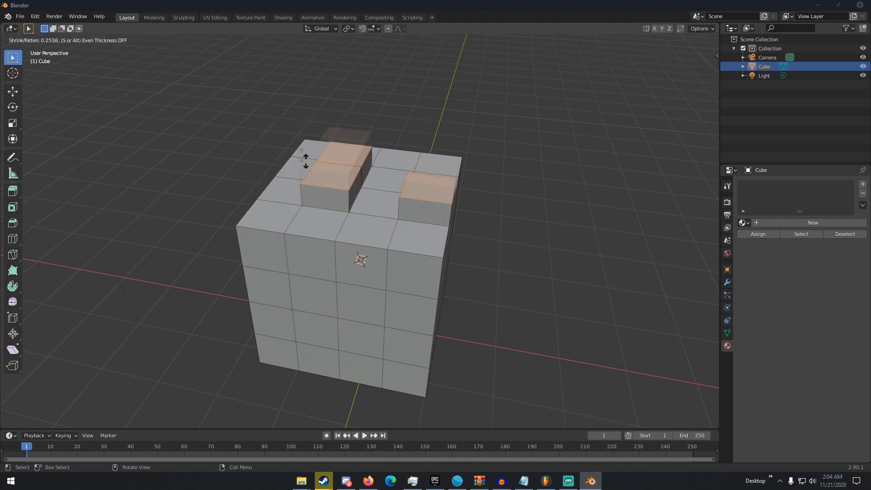
{"action": "left_click", "coordinate": [352, 135]}
{"action": "middle_click_drag", "start_coordinate": [352, 136], "coordinate": [296, 123]}
- Try scaling the individually extruded faces twice to compare their shape
{"action": "key", "text": "s"}
{"action": "left_click", "coordinate": [414, 132]}
{"action": "scroll", "coordinate": [423, 153], "scroll_direction": "up", "scroll_amount": 4}
{"action": "scroll", "coordinate": [350, 154], "scroll_direction": "down", "scroll_amount": 4}
{"action": "middle_click_drag", "start_coordinate": [227, 153], "coordinate": [332, 217]}
{"action": "key", "text": "s"}
{"action": "left_click", "coordinate": [369, 190]}
- Undo the scaling and the individual face extrusion, returning to the three selected faces on the flat top
{"action": "mouse_move", "coordinate": [363, 185]}
{"action": "middle_mouse_down"}
{"action": "mouse_move", "coordinate": [325, 168]}
{"action": "mouse_move", "coordinate": [369, 169]}
{"action": "middle_mouse_up"}
{"action": "key", "text": "ctrl+z"}
{"action": "key", "text": "ctrl+z"}
{"action": "key", "text": "Tab"}
{"action": "key", "text": "Tab"}
{"action": "key", "text": "Tab"}
{"action": "key", "text": "Tab"}
{"action": "key", "text": "ctrl+z"}
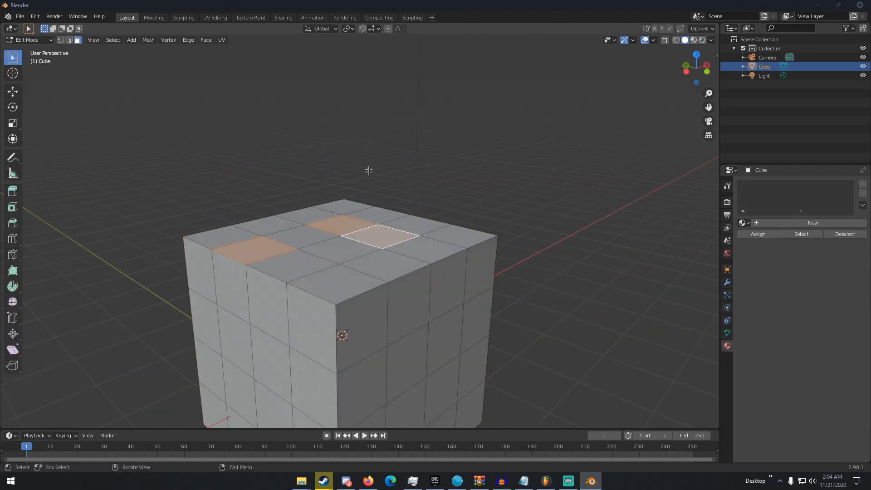
- Apply an edge crease of about -0.306 to the selected faces and look through the edge operations
{"action": "right_click", "coordinate": [355, 235]}
{"action": "middle_click_drag", "start_coordinate": [458, 227], "coordinate": [432, 220]}
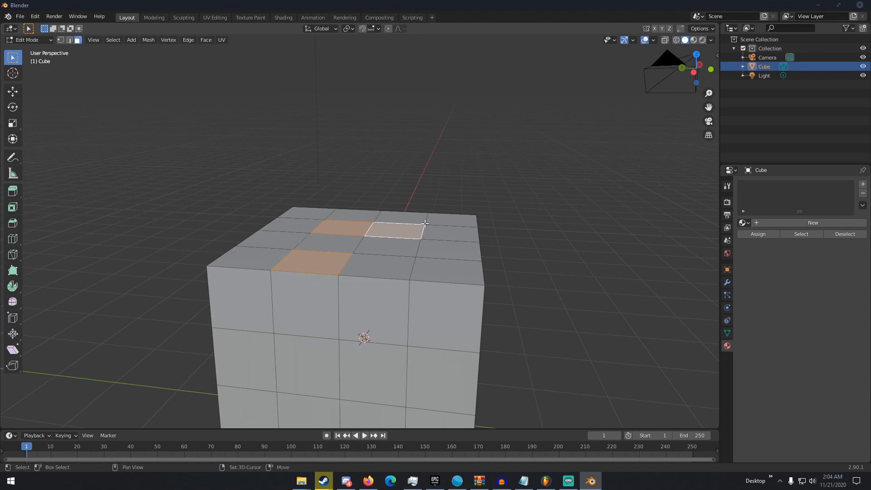
{"action": "right_click", "coordinate": [424, 223]}
{"action": "key", "text": "shift+e"}
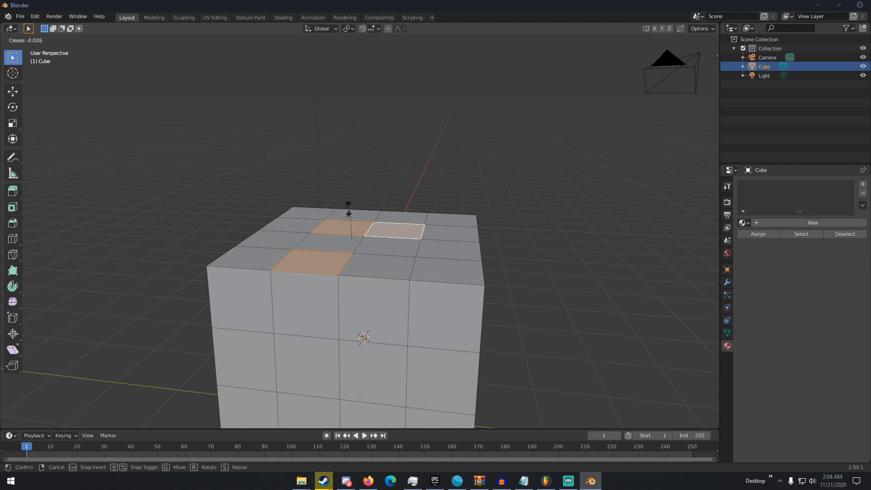
{"action": "left_click", "coordinate": [339, 219]}
{"action": "key", "text": "ctrl+e"}
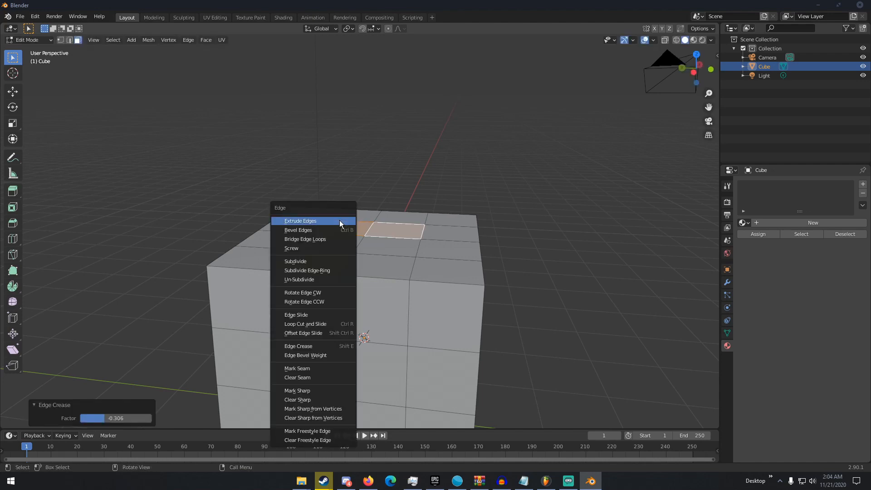
{"action": "key", "text": "Escape"}
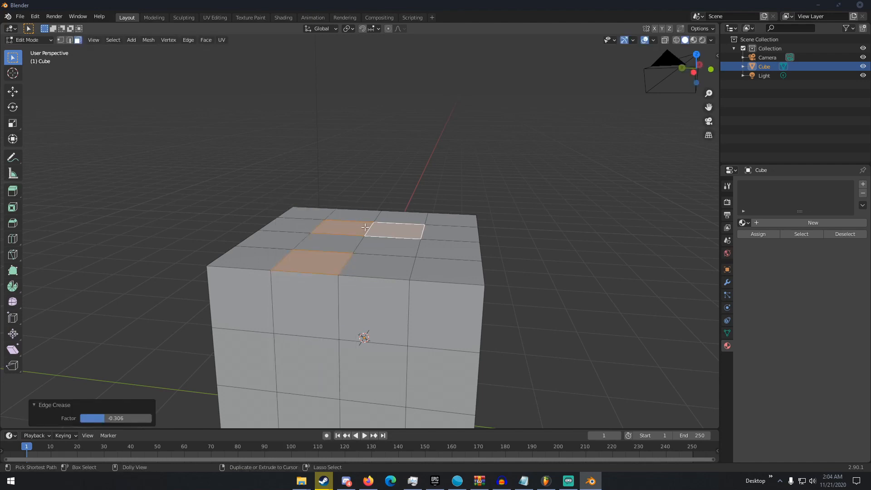
{"action": "key", "text": "ctrl+e"}
{"action": "key", "text": "Escape"}
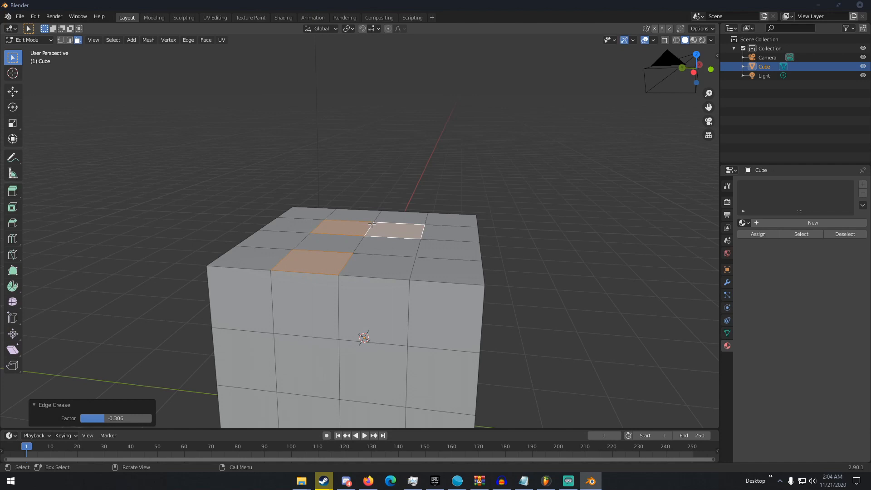
- Try Extrude Individual Faces on the three selected faces by about 0.58 m, and undo it
{"action": "key", "text": "alt+e"}
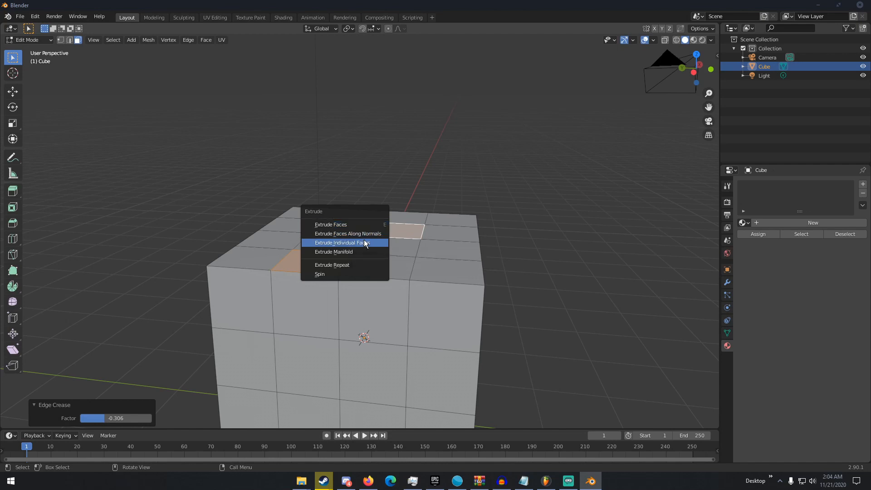
{"action": "left_click", "coordinate": [365, 243]}
{"action": "left_click", "coordinate": [362, 216]}
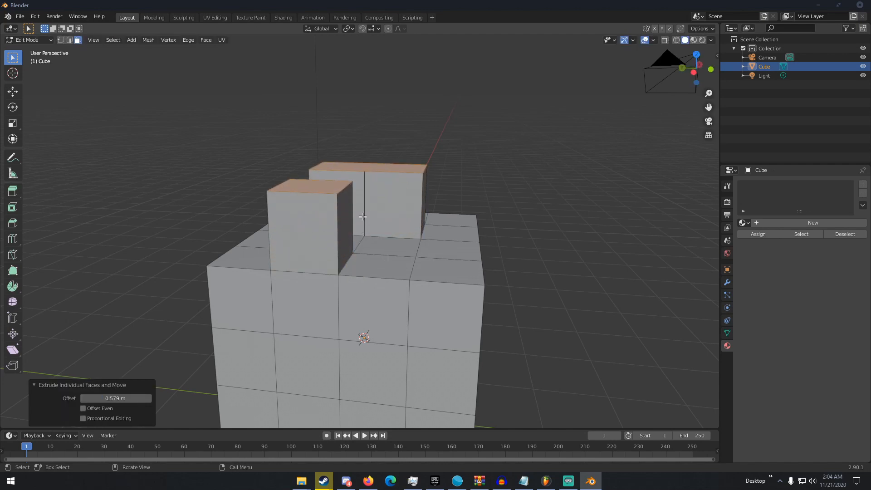
{"action": "key", "text": "Tab"}
{"action": "middle_click_drag", "start_coordinate": [362, 216], "coordinate": [371, 233]}
{"action": "key", "text": "Tab"}
{"action": "key", "text": "ctrl+z"}
- Select the four central faces of the top, try extruding them together, and undo the extrusion
{"action": "left_click", "coordinate": [342, 232], "text": "shift"}
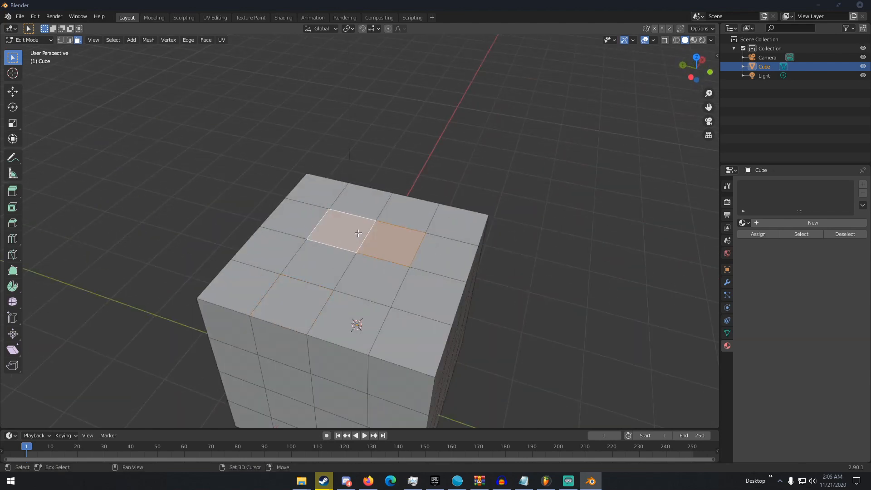
{"action": "left_click", "coordinate": [318, 268], "text": "shift"}
{"action": "left_click", "coordinate": [375, 277], "text": "shift"}
{"action": "middle_click_drag", "start_coordinate": [375, 277], "coordinate": [410, 255]}
{"action": "key", "text": "e"}
{"action": "left_click", "coordinate": [410, 234]}
{"action": "key", "text": "ctrl+z"}
- Try insetting the four central top faces as one region by about 0.08, and undo the inset
{"action": "key", "text": "i"}
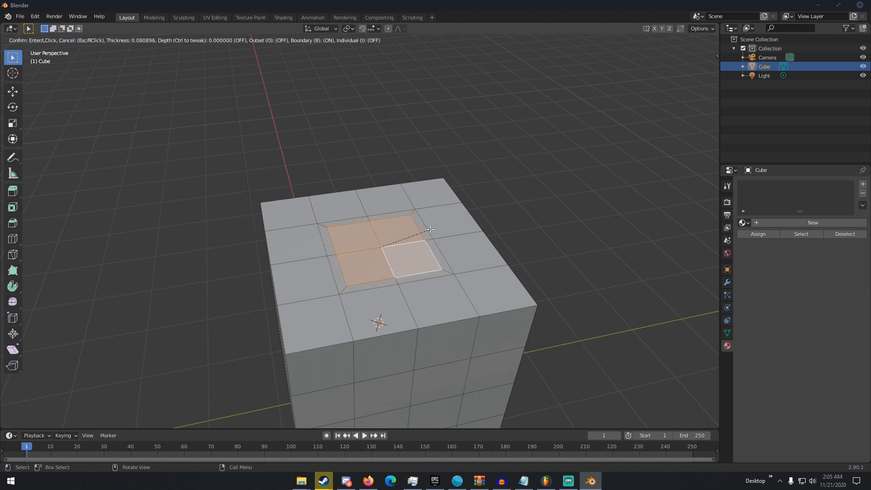
{"action": "left_click", "coordinate": [428, 231]}
{"action": "key", "text": "ctrl+z"}
- Inset each of the four central top faces separately, by about 0.07 to 0.08 m each
{"action": "left_click", "coordinate": [424, 218]}
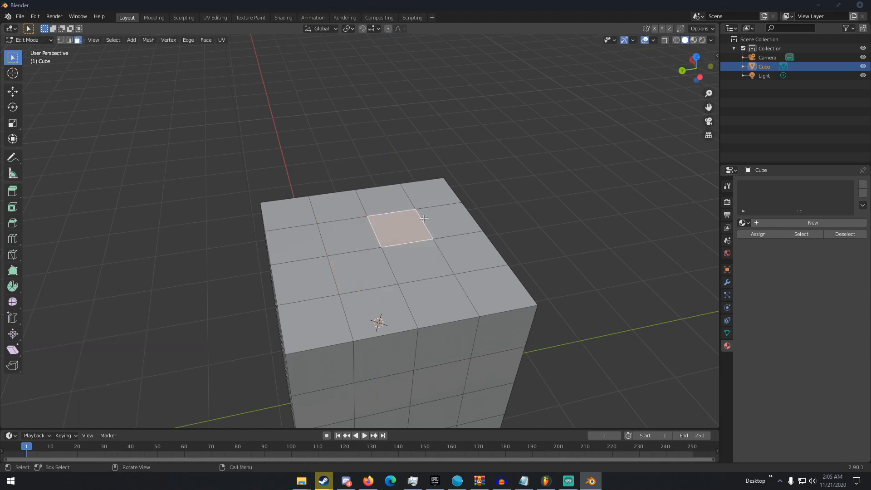
{"action": "key", "text": "i"}
{"action": "left_click", "coordinate": [429, 227]}
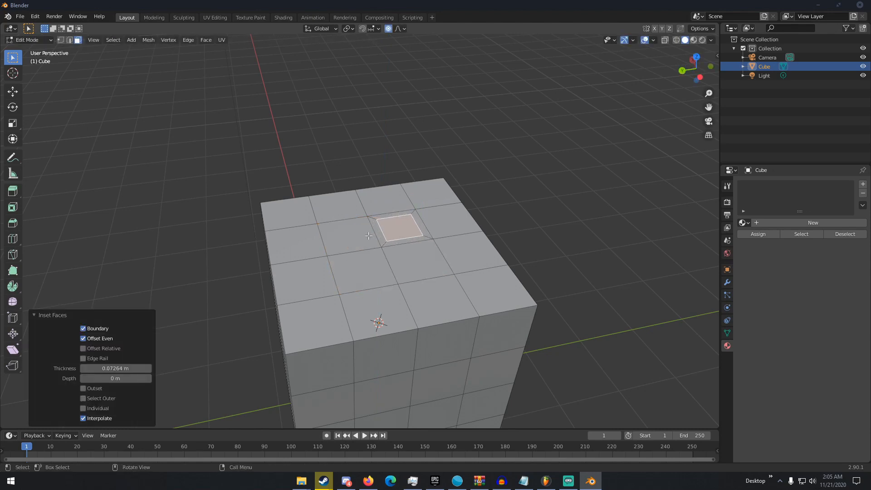
{"action": "left_click", "coordinate": [377, 230]}
{"action": "key", "text": "i"}
{"action": "key", "text": "i"}
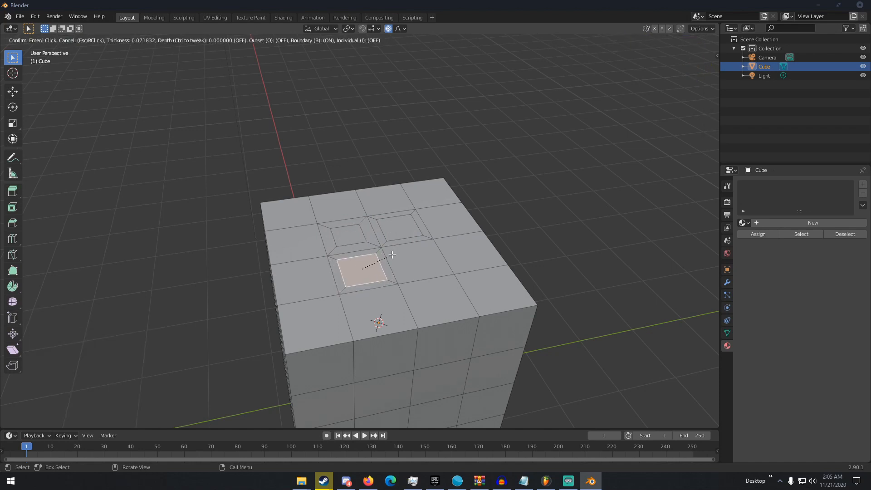
{"action": "left_click", "coordinate": [381, 263]}
{"action": "left_click", "coordinate": [415, 261]}
{"action": "key", "text": "i"}
{"action": "left_click", "coordinate": [436, 252]}
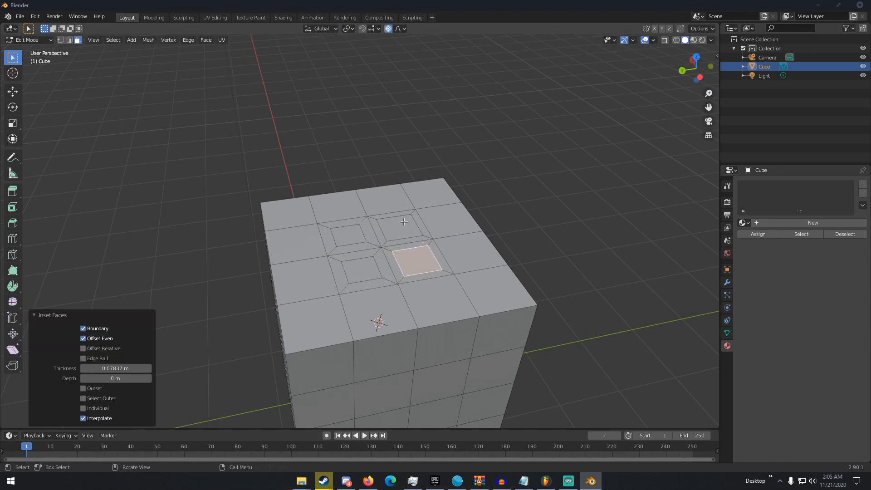
- Select the four small inset faces on the top, try extruding them, and undo the extrusion
{"action": "left_click", "coordinate": [399, 227], "text": "shift"}
{"action": "left_click", "coordinate": [347, 235], "text": "shift"}
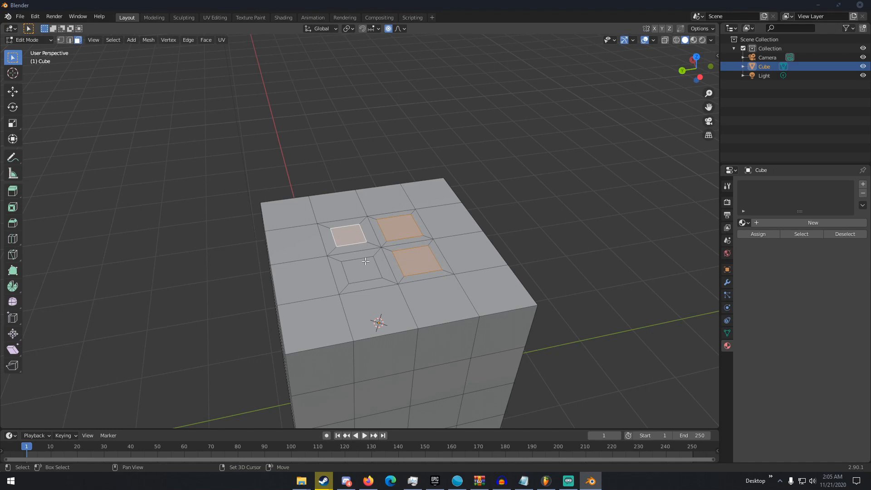
{"action": "left_click", "coordinate": [366, 261], "text": "shift"}
{"action": "key", "text": "e"}
{"action": "left_click", "coordinate": [376, 203]}
{"action": "key", "text": "ctrl+z"}
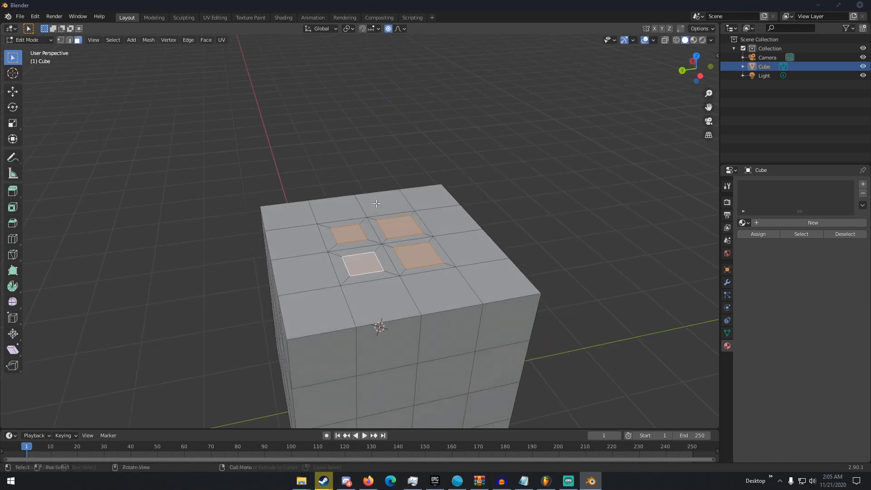
- Try extruding the narrow strip faces between the insets as one region by about 0.244 m, and undo it
{"action": "middle_click_drag", "start_coordinate": [376, 203], "coordinate": [352, 214]}
{"action": "key", "text": "e"}
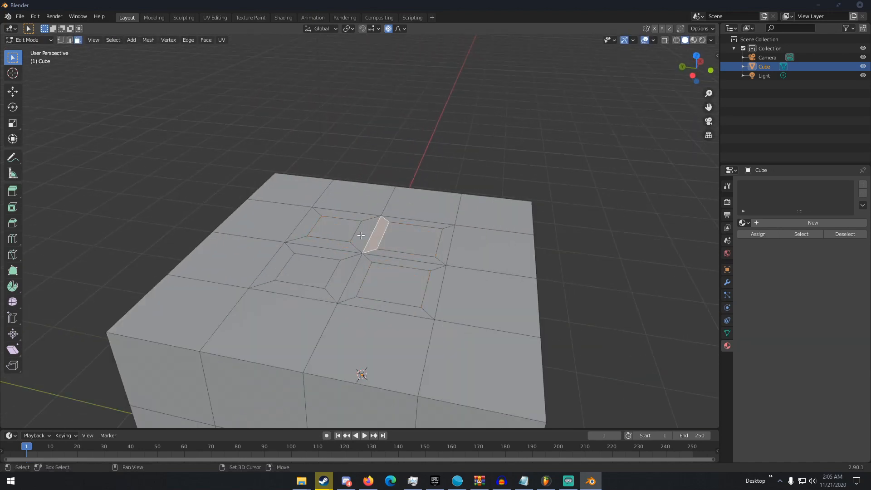
{"action": "left_click", "coordinate": [377, 227]}
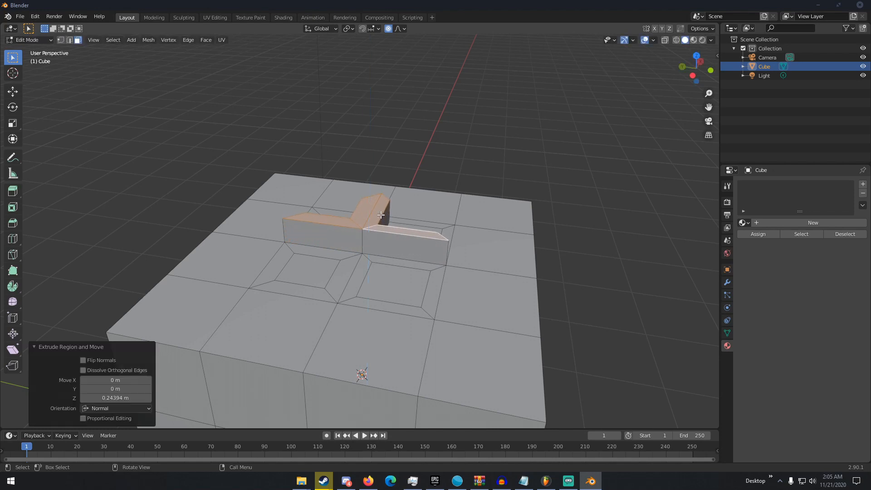
{"action": "key", "text": "ctrl+z"}
- Try Extrude Individual Faces on the narrow strip faces with an offset of about 0.257 m, and undo it
{"action": "middle_click_drag", "start_coordinate": [377, 227], "coordinate": [393, 219]}
{"action": "right_click", "coordinate": [380, 221]}
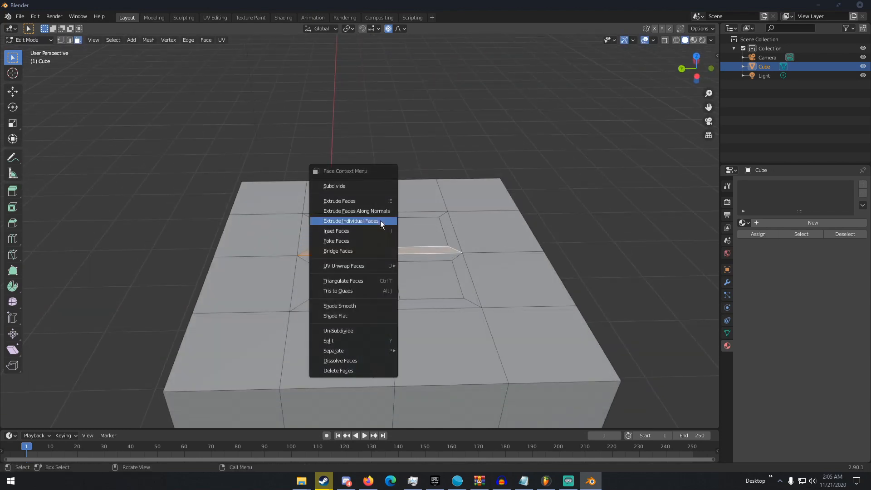
{"action": "left_click", "coordinate": [369, 211]}
{"action": "left_click", "coordinate": [370, 204]}
{"action": "middle_click_drag", "start_coordinate": [370, 204], "coordinate": [409, 198]}
{"action": "scroll", "coordinate": [364, 198], "scroll_direction": "up", "scroll_amount": 5}
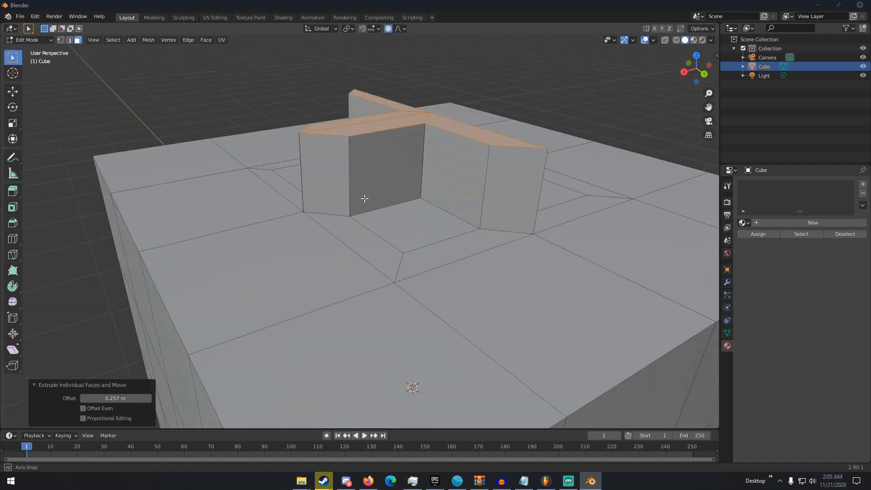
{"action": "key", "text": "Tab"}
{"action": "key", "text": "Tab"}
{"action": "key", "text": "Tab"}
{"action": "key", "text": "ctrl+z"}
{"action": "key", "text": "ctrl+z"}
- Examine the whole cube in Object Mode and return to Edit Mode
{"action": "middle_click_drag", "start_coordinate": [364, 198], "coordinate": [364, 217]}
{"action": "scroll", "coordinate": [420, 224], "scroll_direction": "down", "scroll_amount": 4}
{"action": "key", "text": "Tab"}
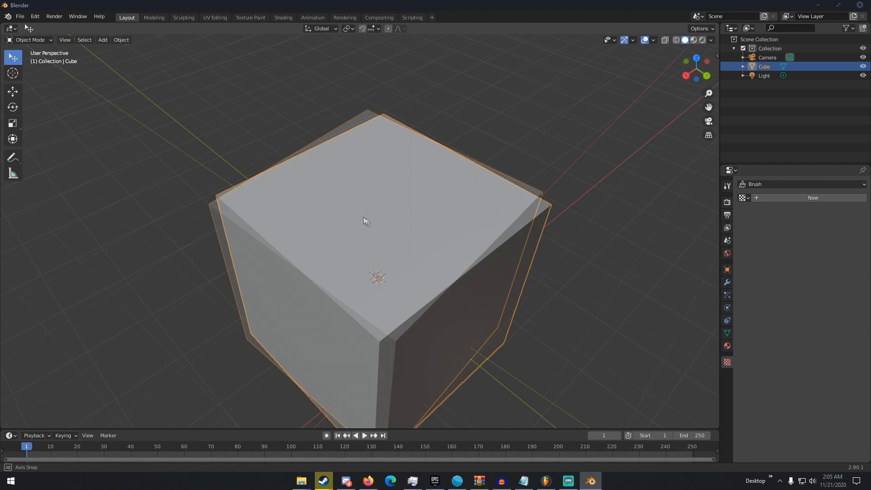
{"action": "key", "text": "Tab"}
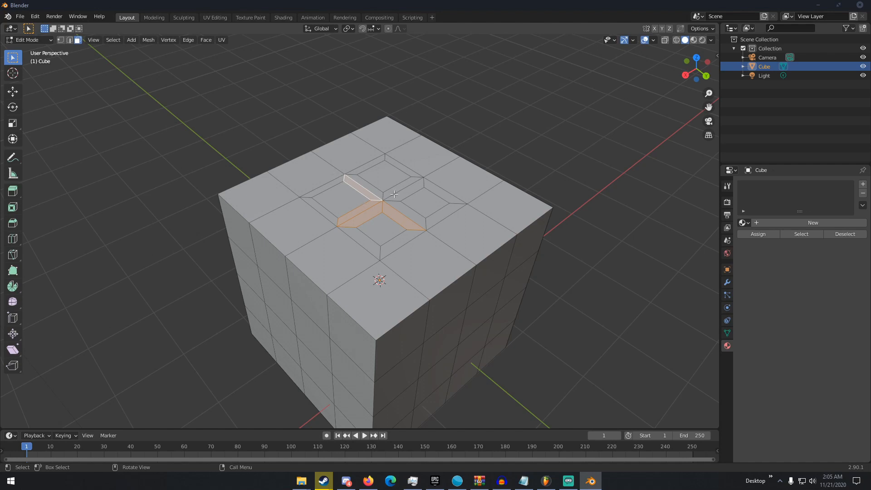
{"action": "key", "text": "Tab"}
{"action": "middle_click_drag", "start_coordinate": [394, 194], "coordinate": [292, 186]}
{"action": "key", "text": "Tab"}
- Circle-select the cube's visible faces, try Dissolve Faces on them, and undo the dissolve
{"action": "key", "text": "alt+a"}
{"action": "middle_click_drag", "start_coordinate": [350, 187], "coordinate": [376, 219]}
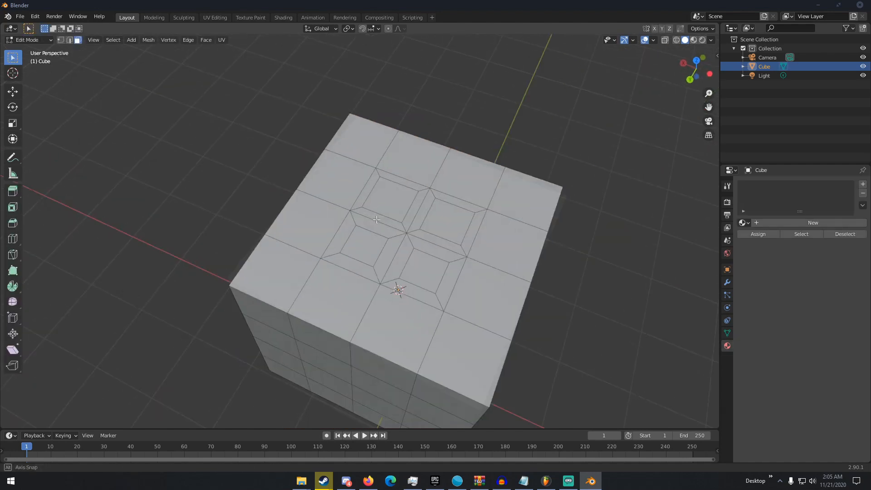
{"action": "scroll", "coordinate": [376, 220], "scroll_direction": "down", "scroll_amount": 5}
{"action": "key", "text": "c"}
{"action": "scroll", "coordinate": [381, 231], "scroll_direction": "down", "scroll_amount": 3}
{"action": "left_click", "coordinate": [381, 231]}
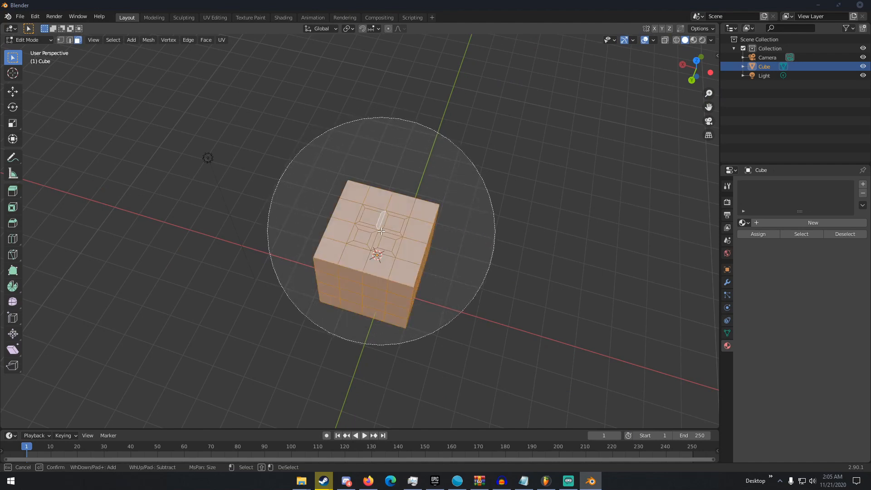
{"action": "right_click", "coordinate": [436, 184]}
{"action": "right_click", "coordinate": [393, 176]}
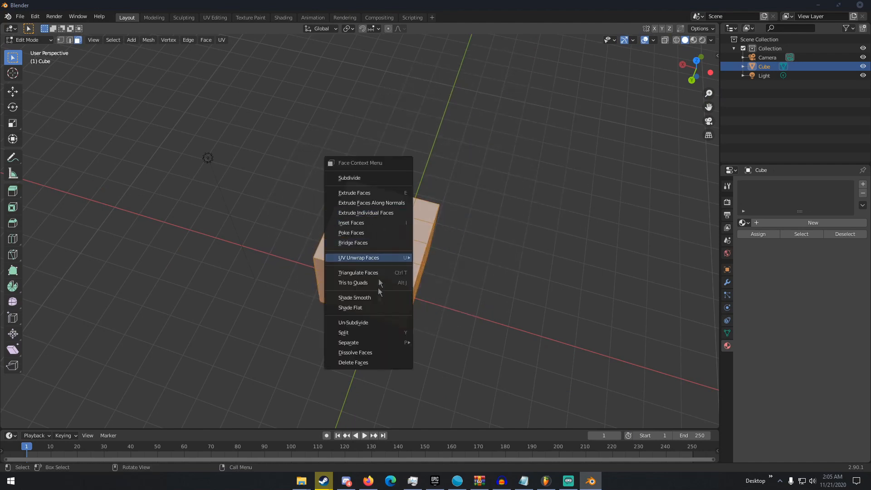
{"action": "left_click", "coordinate": [366, 352]}
{"action": "middle_click_drag", "start_coordinate": [366, 349], "coordinate": [382, 268]}
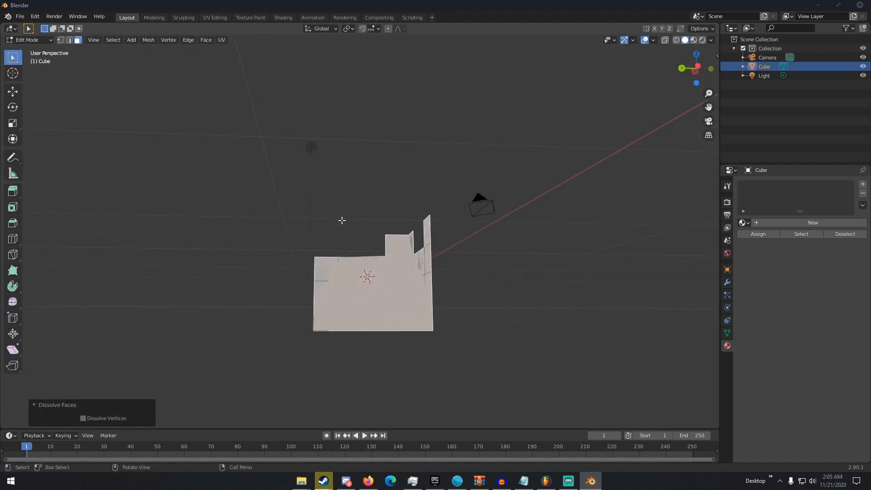
{"action": "key", "text": "ctrl+z"}
{"action": "key", "text": "ctrl+z"}
- Delete the edited cube in Object Mode and add a new 2 m cube at the 3D cursor
{"action": "key", "text": "Tab"}
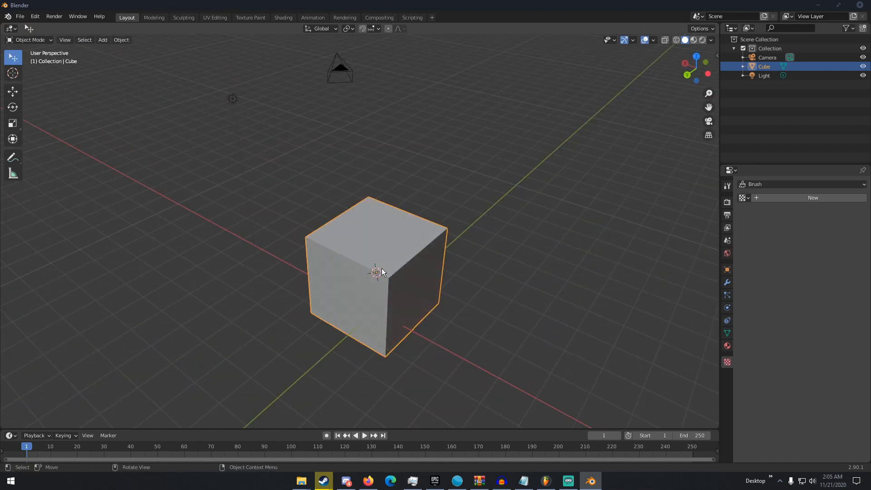
{"action": "key", "text": "Delete"}
{"action": "key", "text": "shift+a"}
{"action": "left_click", "coordinate": [409, 278]}
{"action": "middle_click_drag", "start_coordinate": [358, 280], "coordinate": [425, 205]}
{"action": "scroll", "coordinate": [386, 271], "scroll_direction": "up", "scroll_amount": 3}
{"action": "right_click", "coordinate": [426, 205]}
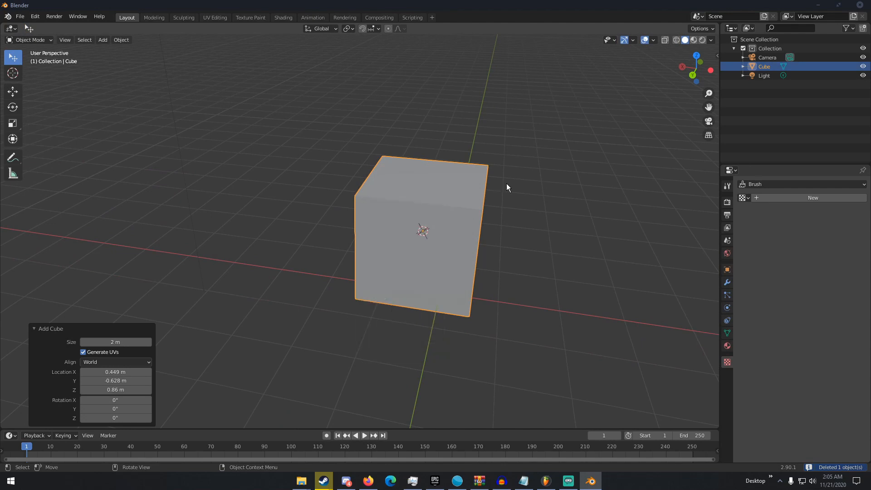
- Try Poke Faces on all faces of the new cube in Edit Mode, with a poke offset of 0 m
{"action": "key", "text": "Tab"}
{"action": "key", "text": "3"}
{"action": "right_click", "coordinate": [441, 187]}
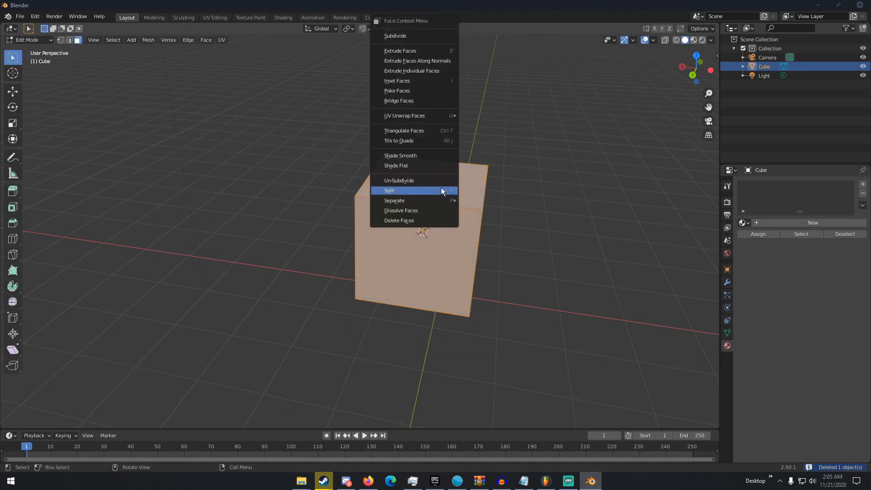
{"action": "left_click", "coordinate": [431, 91]}
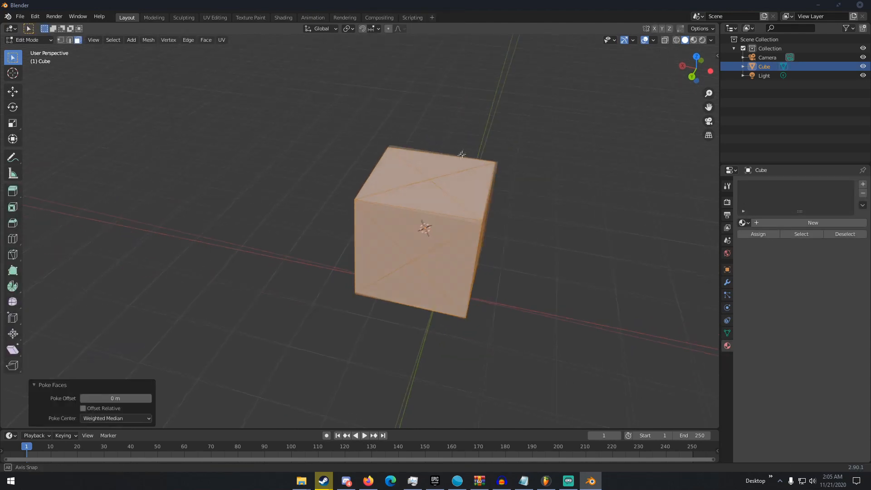
{"action": "middle_click_drag", "start_coordinate": [463, 151], "coordinate": [449, 167]}
- Switch to vertex selection and select the centre vertices of the poked top and side faces
{"action": "left_click", "coordinate": [444, 192]}
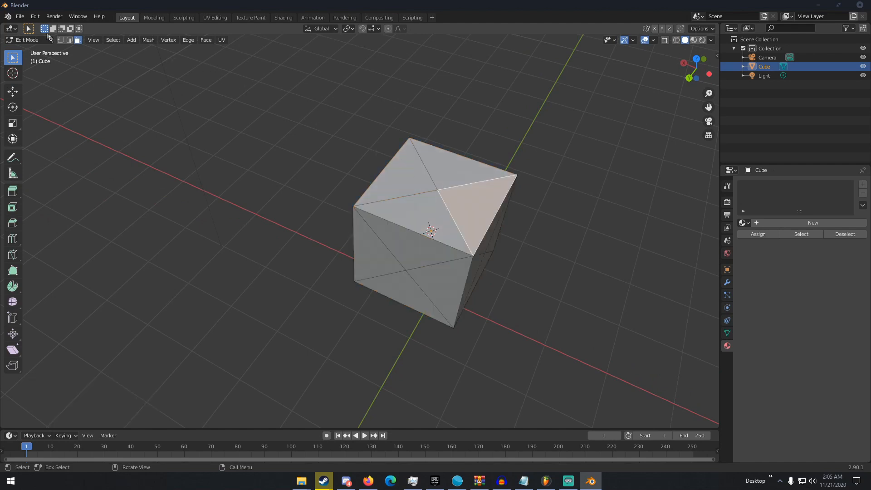
{"action": "left_click", "coordinate": [61, 40]}
{"action": "left_click", "coordinate": [428, 185]}
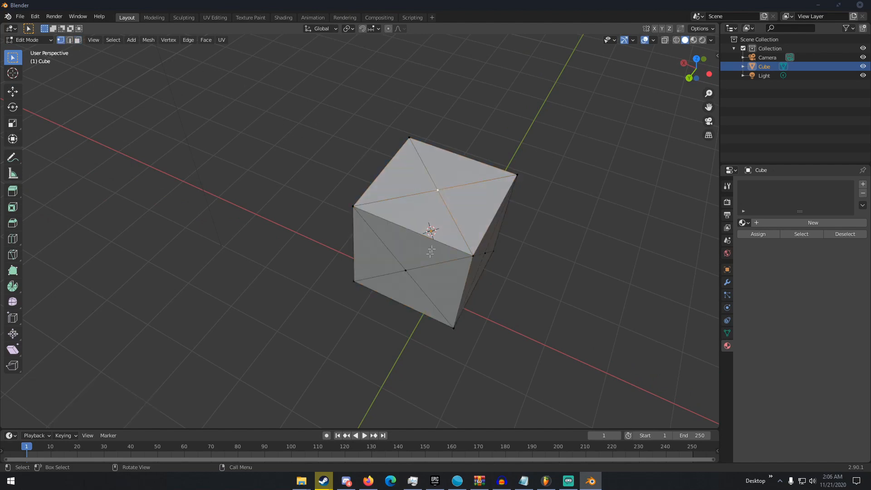
{"action": "middle_click_drag", "start_coordinate": [404, 269], "coordinate": [393, 256]}
{"action": "left_click", "coordinate": [440, 275]}
{"action": "middle_click_drag", "start_coordinate": [440, 275], "coordinate": [443, 277]}
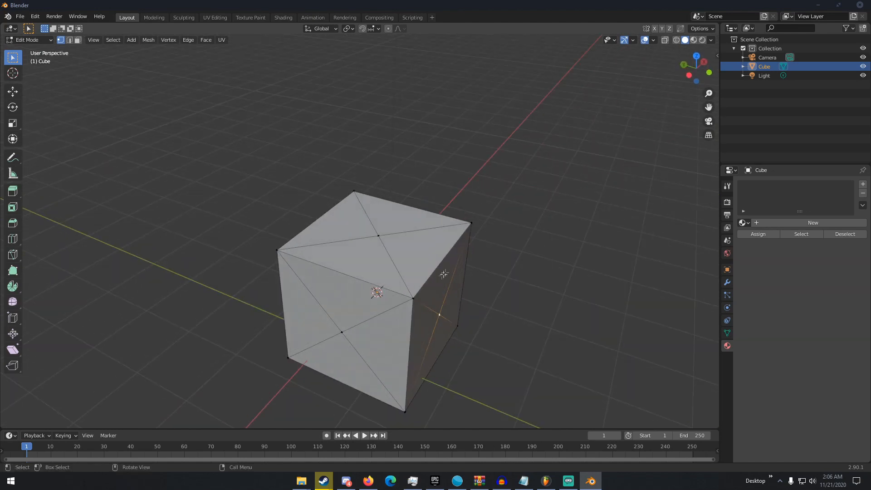
{"action": "middle_click_drag", "start_coordinate": [384, 252], "coordinate": [418, 240]}
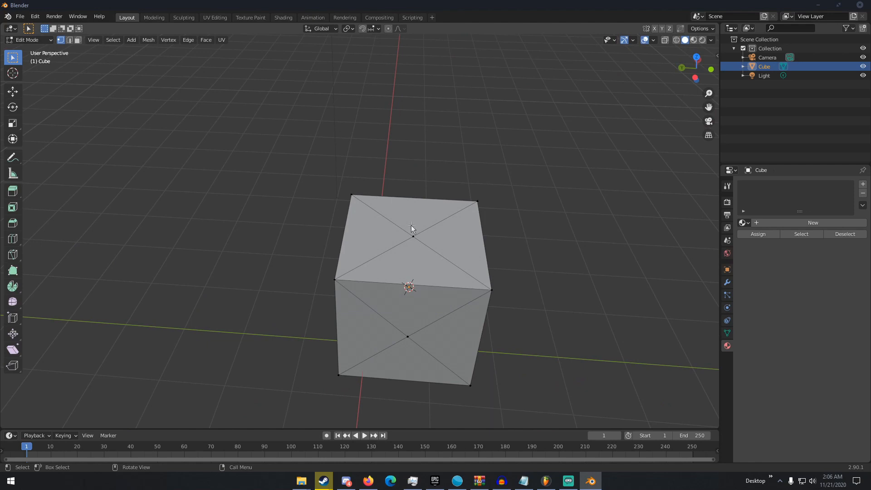
- Undo the poke and select all of the cube's faces in face selection mode
{"action": "key", "text": "Tab"}
{"action": "right_click", "coordinate": [396, 232]}
{"action": "key", "text": "ctrl+z"}
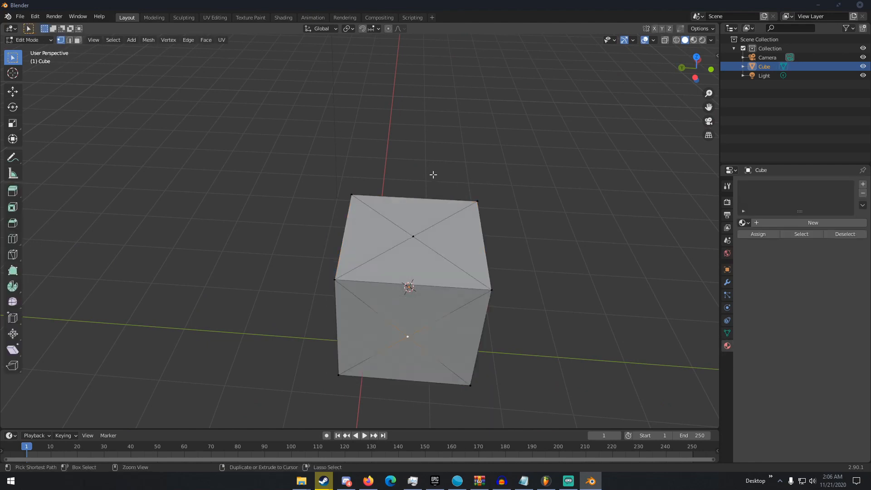
{"action": "key", "text": "3"}
{"action": "key", "text": "a"}
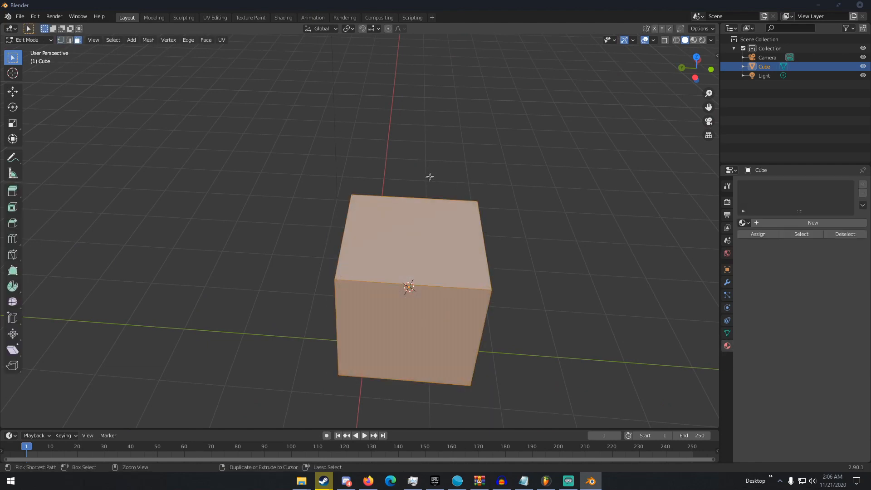
- Try Bridge Faces on all of the cube's faces, and check the cube in Object Mode
{"action": "right_click", "coordinate": [398, 228]}
{"action": "left_click", "coordinate": [396, 239]}
{"action": "middle_click_drag", "start_coordinate": [426, 198], "coordinate": [302, 185]}
{"action": "key", "text": "Tab"}
{"action": "middle_click_drag", "start_coordinate": [330, 252], "coordinate": [350, 238]}
{"action": "scroll", "coordinate": [350, 238], "scroll_direction": "down", "scroll_amount": 5}
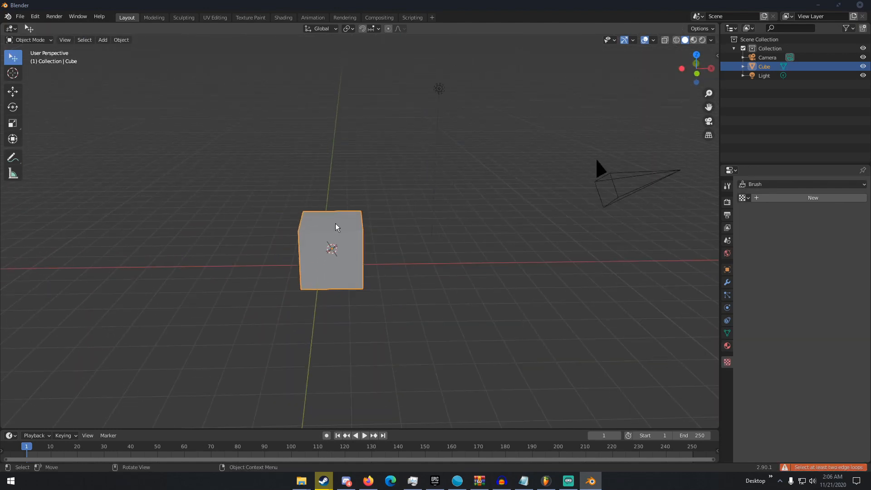
{"action": "scroll", "coordinate": [304, 211], "scroll_direction": "up", "scroll_amount": 3}
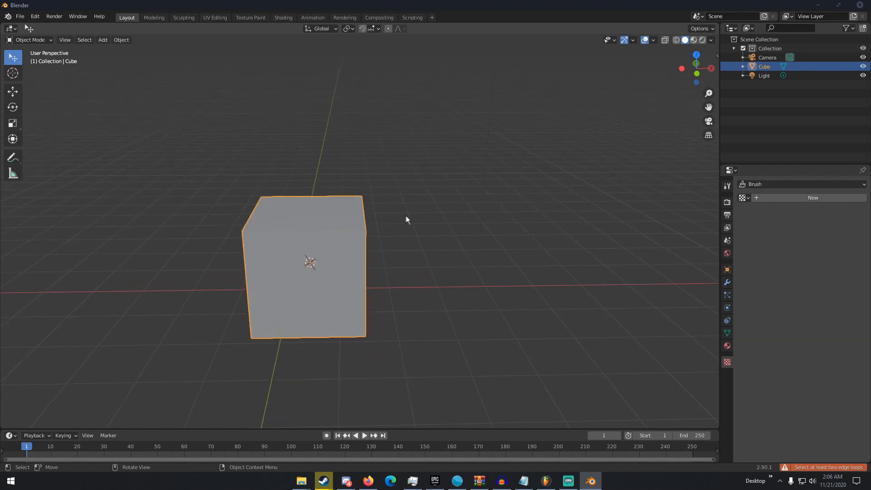
- Return to Edit Mode, try Triangulate Faces on all of the cube's faces, and undo it
{"action": "right_click", "coordinate": [353, 210]}
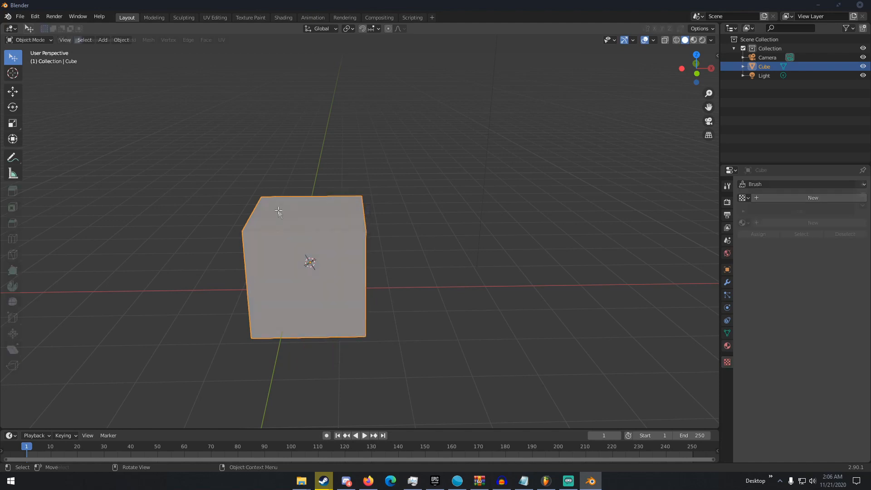
{"action": "key", "text": "Tab"}
{"action": "right_click", "coordinate": [279, 210]}
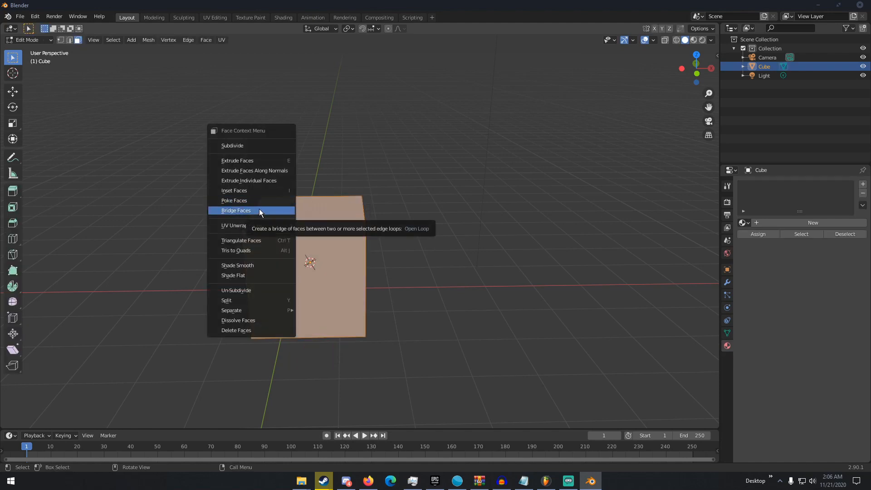
{"action": "mouse_move", "coordinate": [258, 228]}
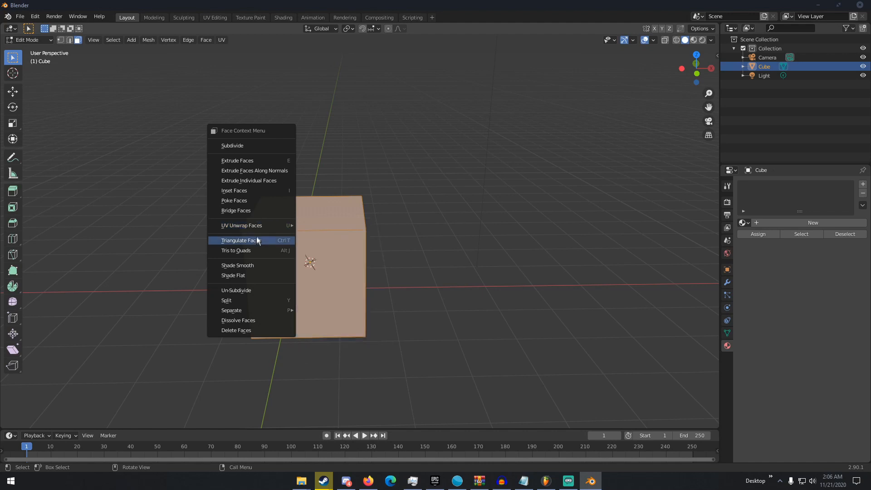
{"action": "left_click", "coordinate": [257, 241]}
{"action": "middle_click_drag", "start_coordinate": [256, 241], "coordinate": [417, 267]}
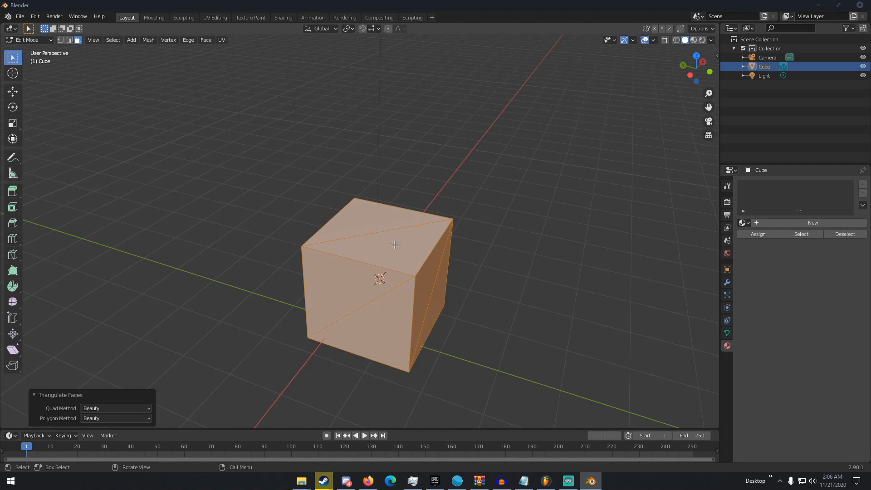
{"action": "key", "text": "ctrl+z"}
- Try Tris to Quads on all of the cube's faces and look through the shading and Un-Subdivide operations
{"action": "right_click", "coordinate": [377, 231]}
{"action": "left_click", "coordinate": [375, 244]}
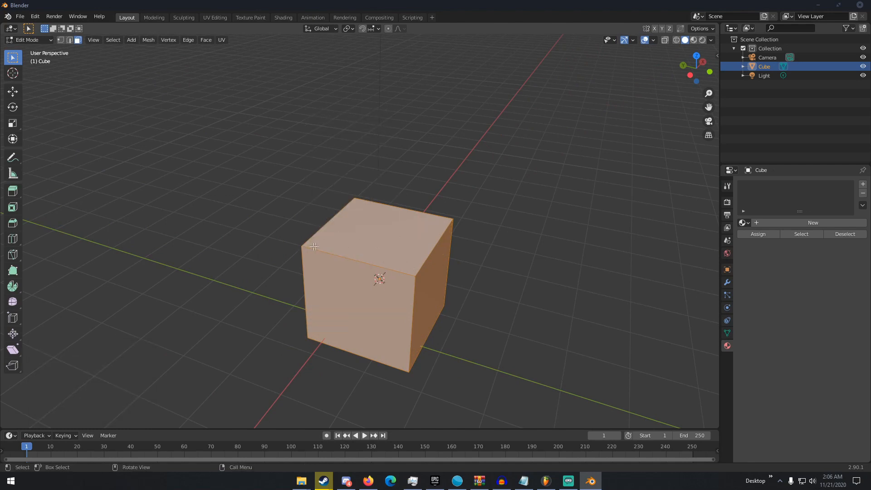
{"action": "right_click", "coordinate": [373, 238]}
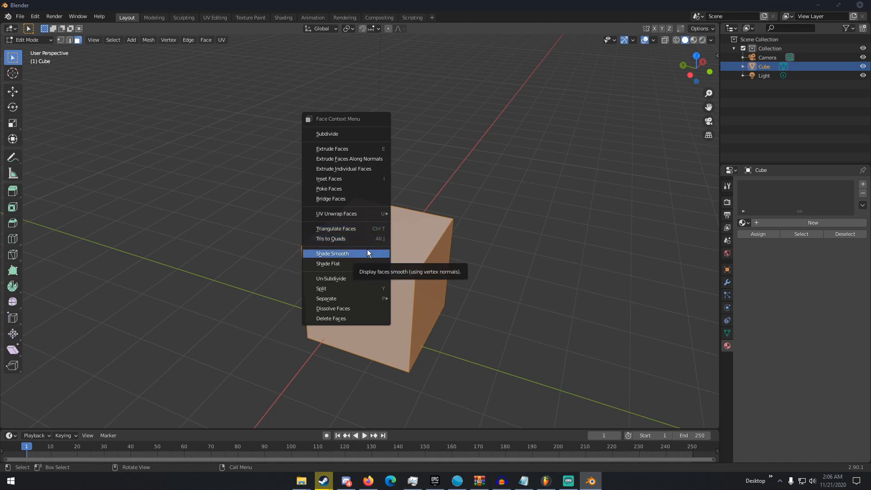
{"action": "left_click", "coordinate": [364, 282]}
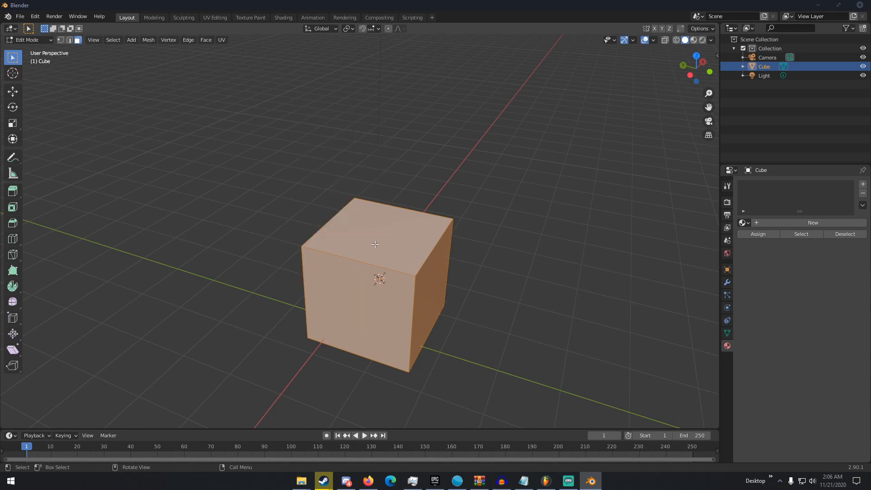
- Subdivide the whole cube with one cut and reverse it with Un-Subdivide at 2 iterations
{"action": "right_click", "coordinate": [375, 247]}
{"action": "left_click", "coordinate": [344, 138]}
{"action": "right_click", "coordinate": [382, 219]}
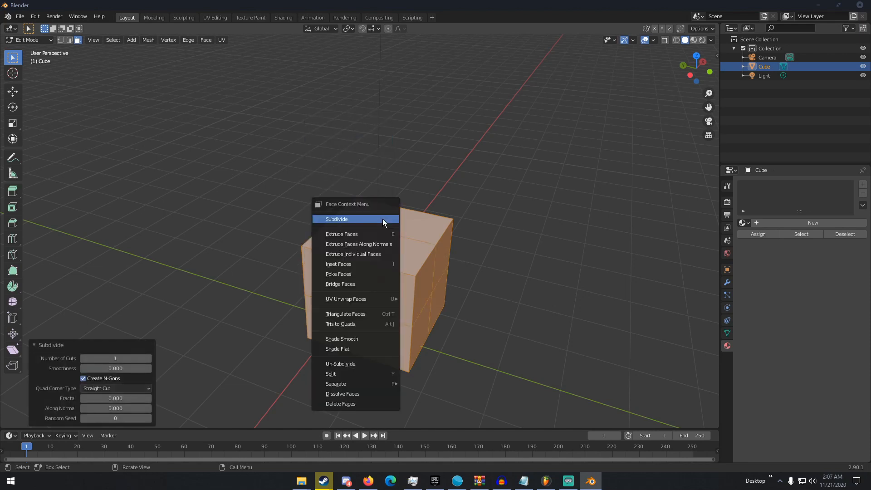
{"action": "left_click", "coordinate": [351, 364]}
{"action": "middle_click_drag", "start_coordinate": [356, 285], "coordinate": [479, 271]}
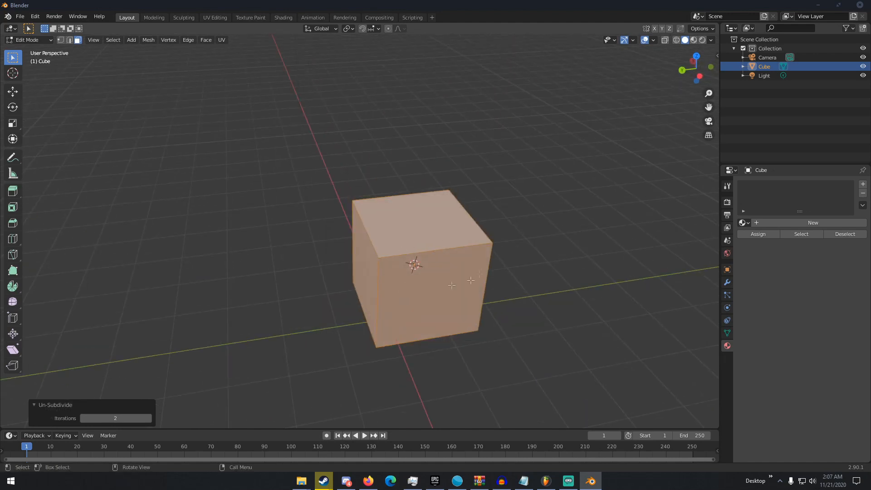
- Apply Split to the cube's selected faces and inspect the mesh from several sides
{"action": "right_click", "coordinate": [420, 224]}
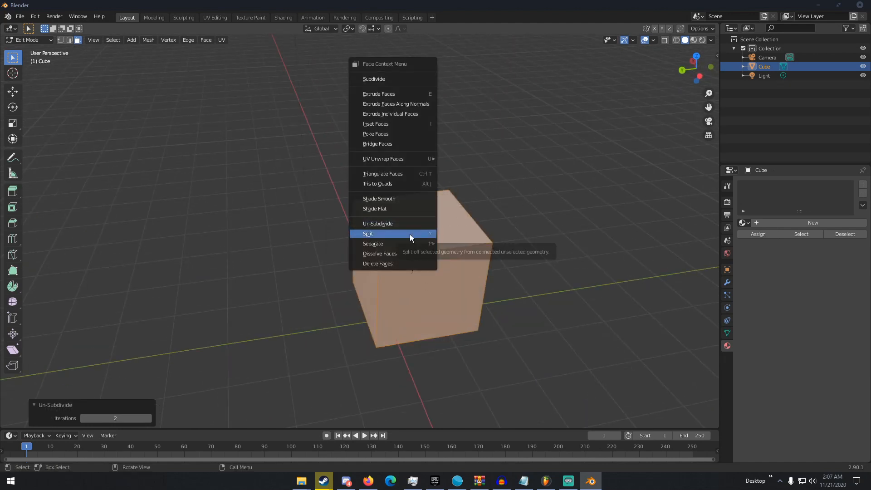
{"action": "left_click", "coordinate": [410, 234]}
{"action": "middle_click_drag", "start_coordinate": [409, 234], "coordinate": [442, 169]}
{"action": "scroll", "coordinate": [393, 240], "scroll_direction": "up", "scroll_amount": 4}
{"action": "scroll", "coordinate": [369, 183], "scroll_direction": "down", "scroll_amount": 4}
{"action": "scroll", "coordinate": [347, 247], "scroll_direction": "up", "scroll_amount": 3}
{"action": "scroll", "coordinate": [369, 190], "scroll_direction": "up", "scroll_amount": 5}
{"action": "scroll", "coordinate": [344, 186], "scroll_direction": "down", "scroll_amount": 7}
{"action": "middle_click_drag", "start_coordinate": [344, 187], "coordinate": [390, 178]}
{"action": "right_click", "coordinate": [385, 209]}
{"action": "mouse_move", "coordinate": [379, 221]}
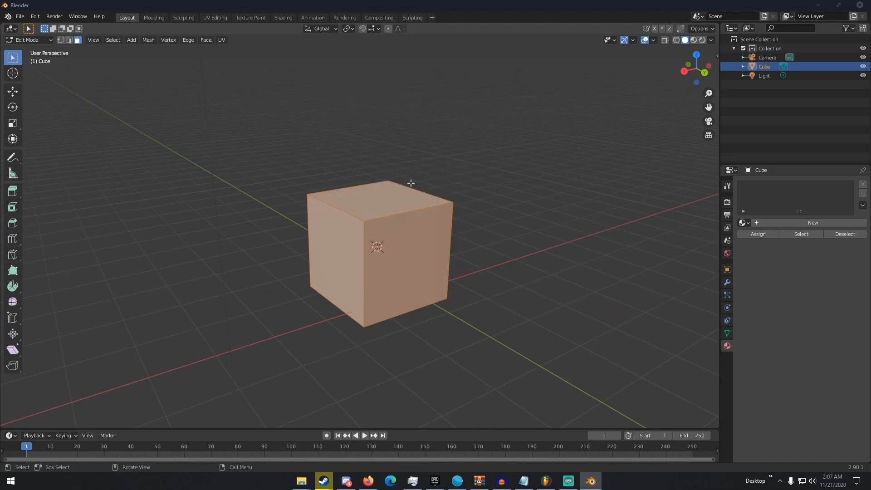
- Duplicate the cube's geometry twice in Edit Mode, placing one copy beside the original and one above it, and view them in Object Mode
{"action": "middle_click_drag", "start_coordinate": [411, 183], "coordinate": [352, 185]}
{"action": "key", "text": "shift+d"}
{"action": "left_click", "coordinate": [535, 186]}
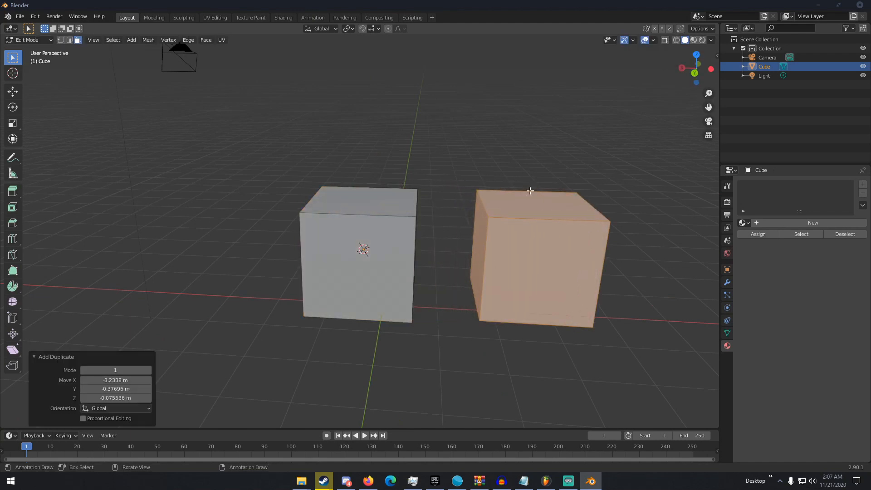
{"action": "key", "text": "shift+d"}
{"action": "left_click", "coordinate": [323, 88]}
{"action": "key", "text": "Tab"}
{"action": "middle_click_drag", "start_coordinate": [374, 211], "coordinate": [303, 197]}
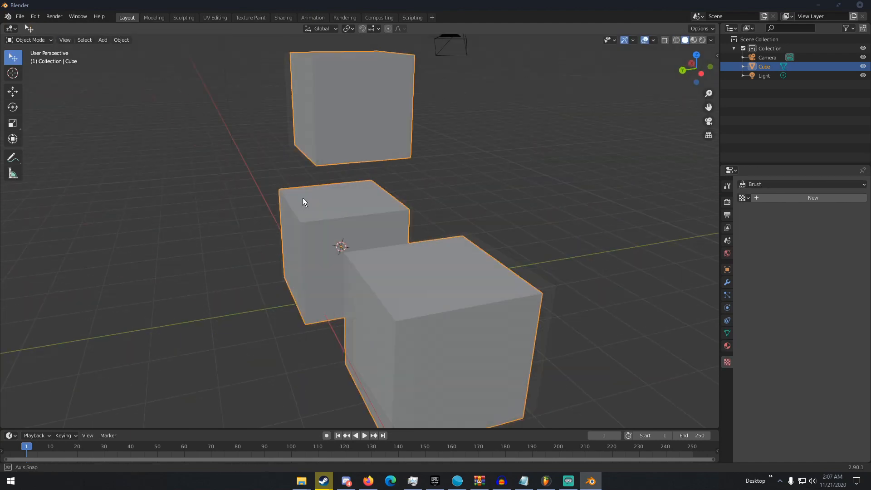
{"action": "scroll", "coordinate": [303, 197], "scroll_direction": "down", "scroll_amount": 5}
{"action": "middle_click_drag", "start_coordinate": [371, 218], "coordinate": [447, 219]}
{"action": "scroll", "coordinate": [415, 226], "scroll_direction": "up", "scroll_amount": 6}
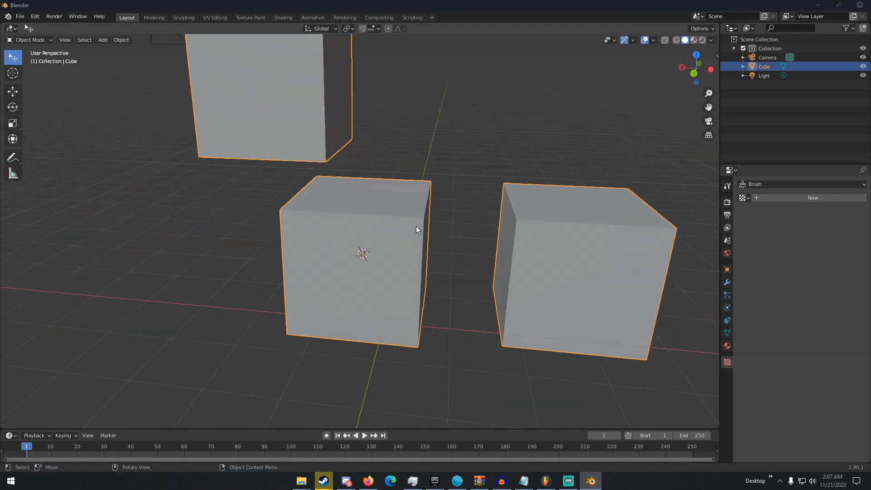
- Separate the selected upper cube from the mesh into its own object
{"action": "key", "text": "Tab"}
{"action": "scroll", "coordinate": [355, 213], "scroll_direction": "down", "scroll_amount": 5}
{"action": "right_click", "coordinate": [345, 196]}
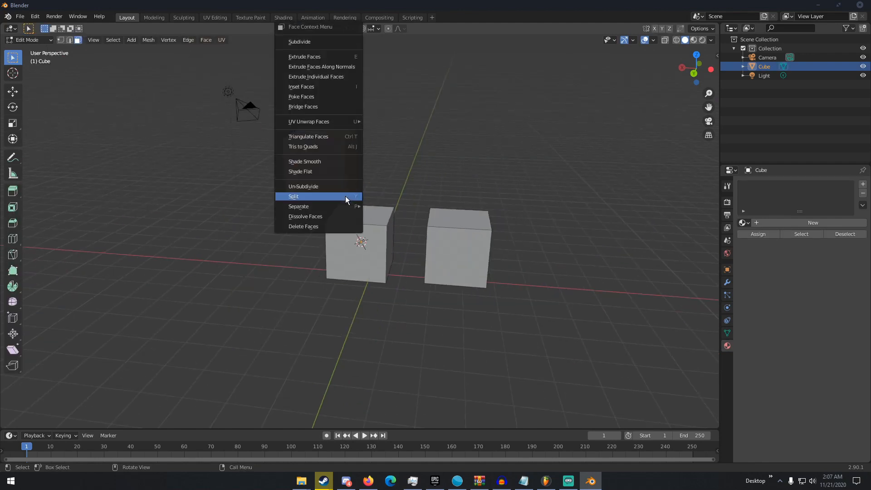
{"action": "mouse_move", "coordinate": [337, 208]}
{"action": "left_click", "coordinate": [383, 209]}
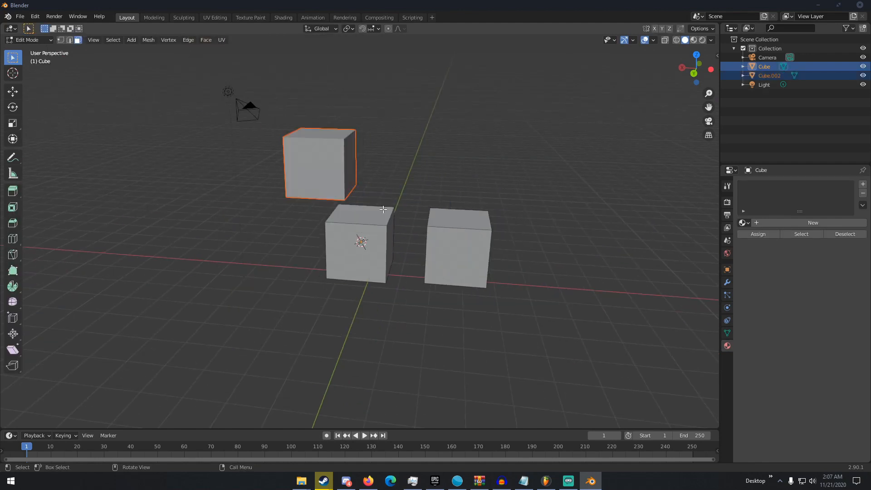
- Select the separated upper cube in Object Mode and move it sideways, independently of the other cubes
{"action": "key", "text": "Tab"}
{"action": "left_click", "coordinate": [346, 173], "text": "shift"}
{"action": "left_click", "coordinate": [350, 165]}
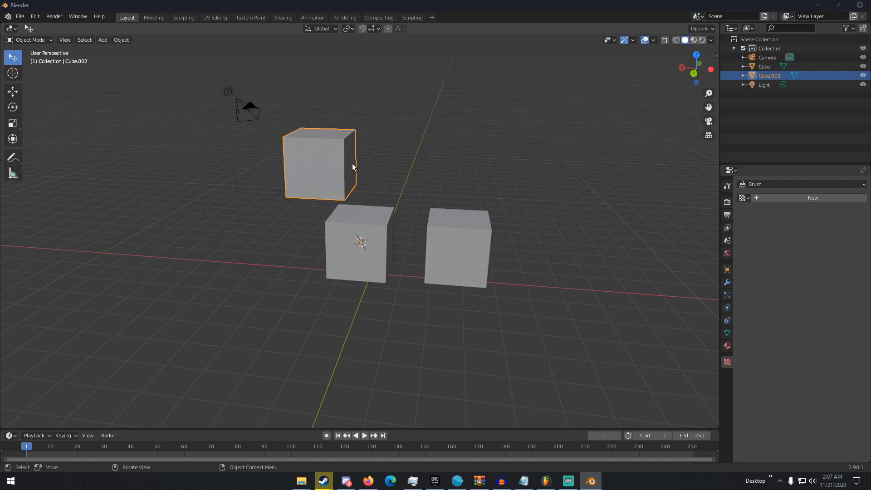
{"action": "left_click_drag", "start_coordinate": [352, 164], "coordinate": [535, 148]}
{"action": "left_click", "coordinate": [335, 243]}
- Undo the move, the separation and both duplications until only the original cube remains
{"action": "key", "text": "ctrl+z"}
{"action": "key", "text": "ctrl+z"}
{"action": "key", "text": "ctrl+z"}
{"action": "key", "text": "ctrl+z"}
{"action": "key", "text": "ctrl+z"}
{"action": "key", "text": "ctrl+z"}
{"action": "key", "text": "ctrl+z"}
{"action": "key", "text": "ctrl+z"}
{"action": "key", "text": "ctrl+z"}
{"action": "key", "text": "ctrl+z"}
{"action": "key", "text": "ctrl+z"}
{"action": "key", "text": "ctrl+z"}
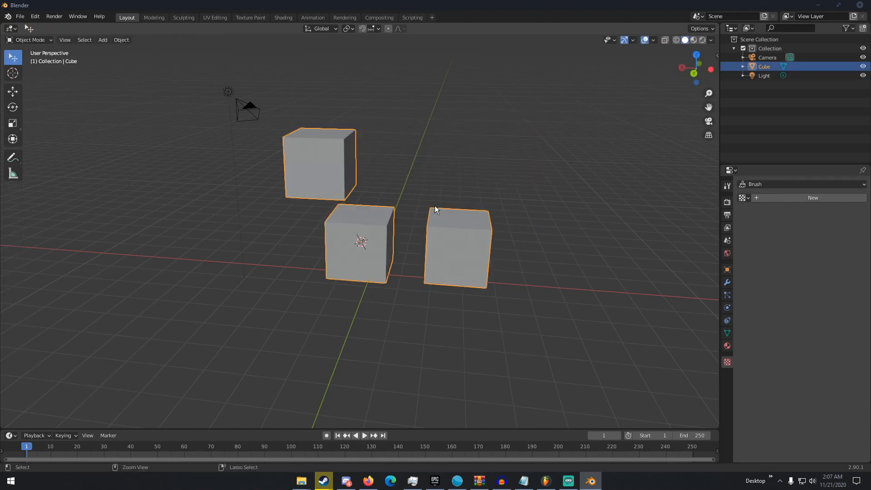
{"action": "middle_click_drag", "start_coordinate": [425, 207], "coordinate": [401, 211]}
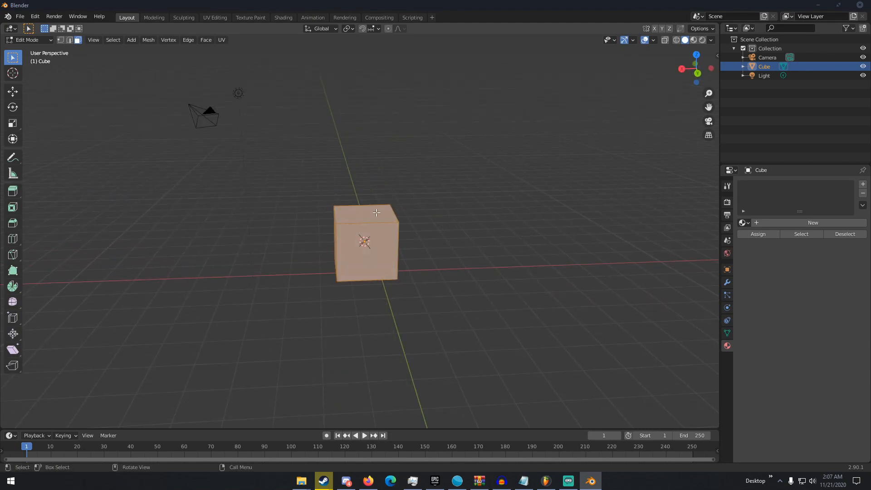
{"action": "scroll", "coordinate": [380, 226], "scroll_direction": "up", "scroll_amount": 4}
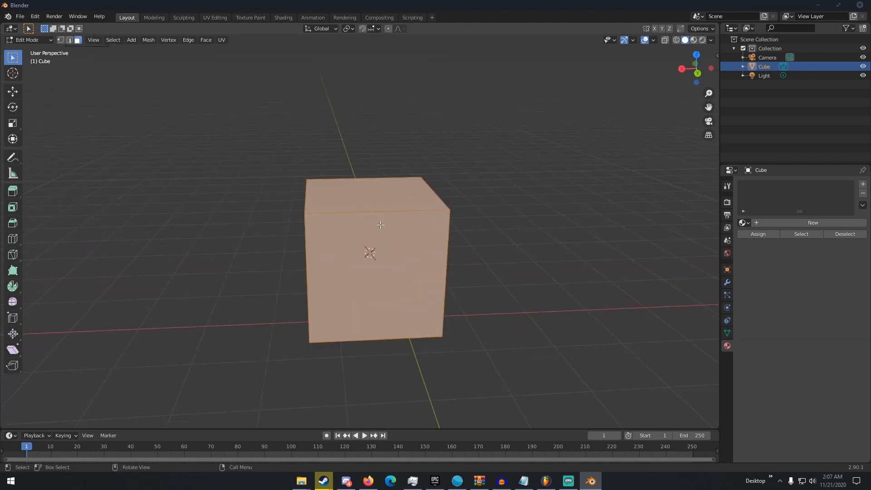
- Delete the cube's top face and undo the deletion
{"action": "middle_click_drag", "start_coordinate": [380, 225], "coordinate": [297, 253]}
{"action": "scroll", "coordinate": [297, 253], "scroll_direction": "up", "scroll_amount": 3}
{"action": "right_click", "coordinate": [301, 252]}
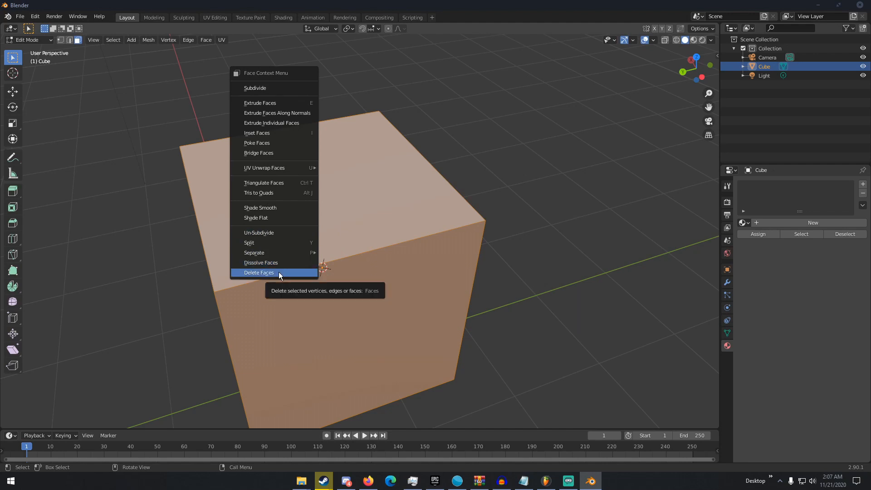
{"action": "left_click", "coordinate": [375, 217]}
{"action": "right_click", "coordinate": [375, 216]}
{"action": "left_click", "coordinate": [347, 236]}
{"action": "middle_click_drag", "start_coordinate": [348, 236], "coordinate": [293, 225]}
{"action": "key", "text": "ctrl+z"}
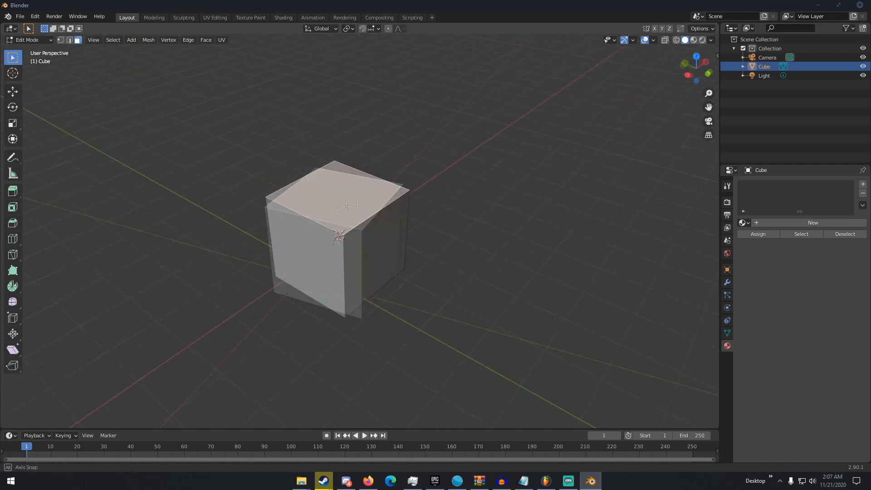
{"action": "middle_click_drag", "start_coordinate": [374, 206], "coordinate": [408, 205]}
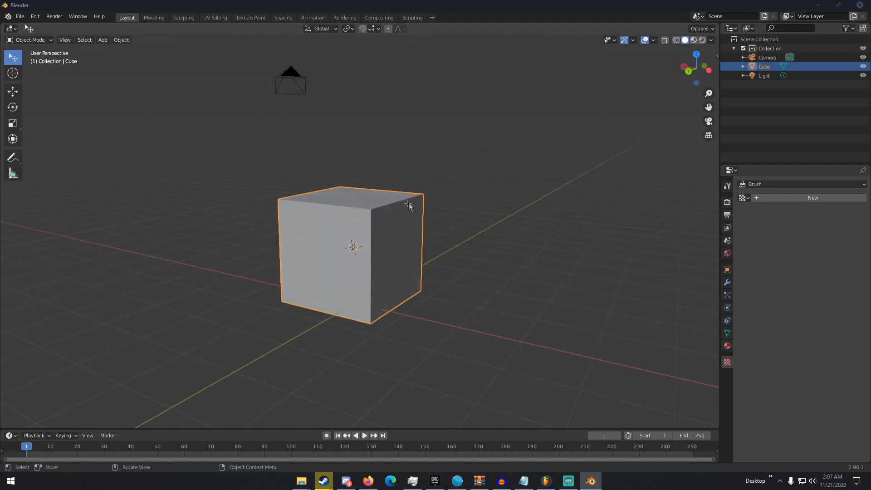
- Return to Object Mode and delete the cube from the scene
{"action": "key", "text": "Tab"}
{"action": "right_click", "coordinate": [405, 204]}
{"action": "right_click", "coordinate": [356, 206]}
{"action": "key", "text": "Tab"}
{"action": "middle_click_drag", "start_coordinate": [468, 187], "coordinate": [365, 226]}
{"action": "key", "text": "Delete"}
- Add a UV sphere with 32 segments, 16 rings and a 1 m radius
{"action": "key", "text": "shift+a"}
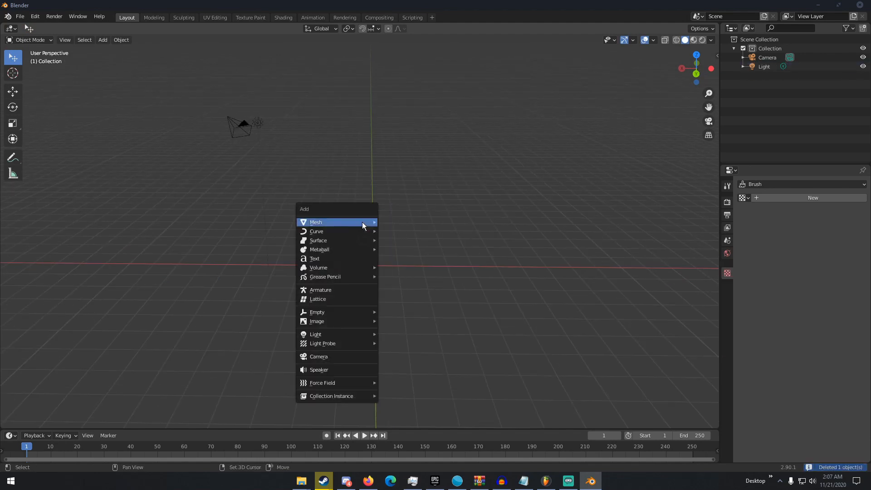
{"action": "mouse_move", "coordinate": [362, 221]}
{"action": "left_click", "coordinate": [399, 249]}
{"action": "middle_click_drag", "start_coordinate": [399, 249], "coordinate": [425, 201]}
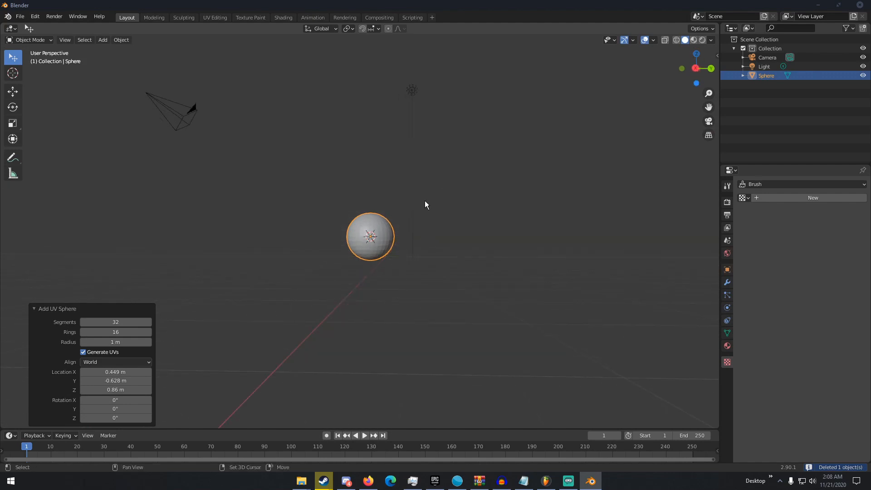
- Add a 2 m plane and lower it about 0.95 m along the Z axis to the underside of the sphere
{"action": "key", "text": "shift+a"}
{"action": "mouse_move", "coordinate": [424, 201]}
{"action": "left_click", "coordinate": [467, 201]}
{"action": "key", "text": "g"}
{"action": "key", "text": "z"}
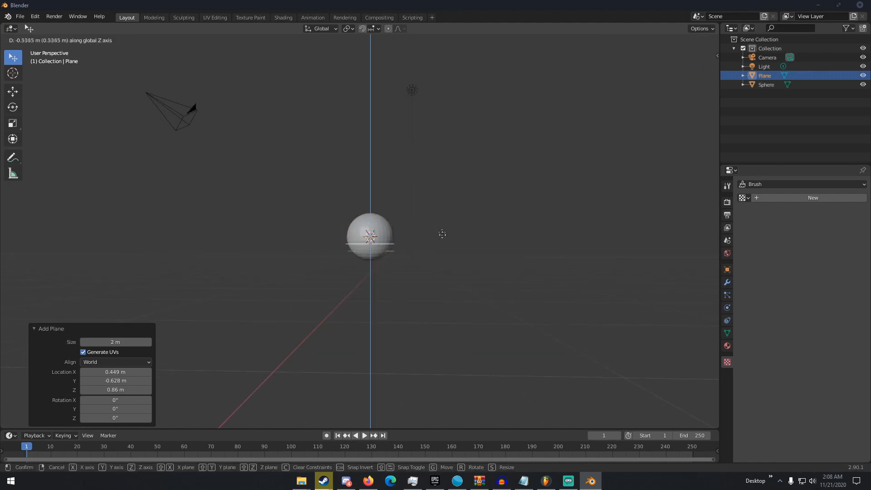
{"action": "left_click", "coordinate": [438, 245]}
- Scale the plane up about ten times to form a wide floor under the sphere
{"action": "key", "text": "s"}
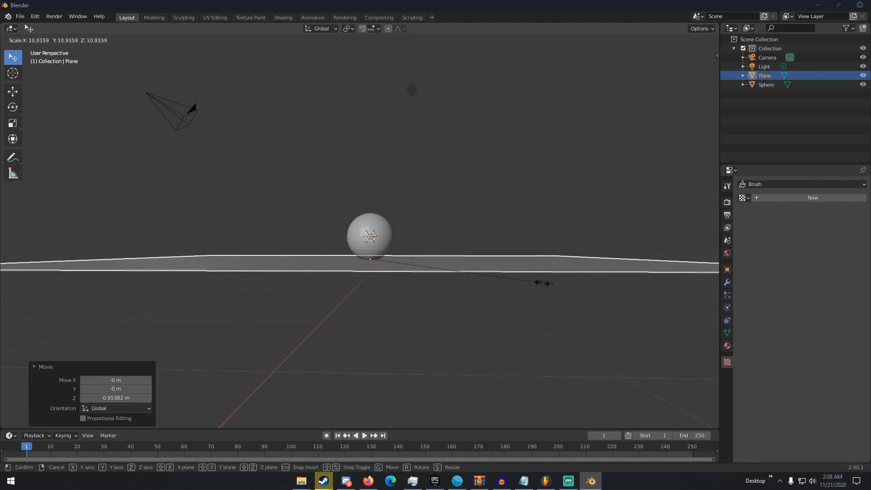
{"action": "left_click", "coordinate": [531, 284]}
{"action": "middle_click_drag", "start_coordinate": [420, 255], "coordinate": [486, 273]}
{"action": "scroll", "coordinate": [462, 282], "scroll_direction": "up", "scroll_amount": 3}
- Add a level 2 subdivision to the sphere and shade it smooth
{"action": "left_click", "coordinate": [361, 231]}
{"action": "mouse_move", "coordinate": [362, 232]}
{"action": "middle_mouse_down"}
{"action": "mouse_move", "coordinate": [393, 231]}
{"action": "mouse_move", "coordinate": [331, 227]}
{"action": "mouse_move", "coordinate": [356, 223]}
{"action": "middle_mouse_up"}
{"action": "scroll", "coordinate": [389, 232], "scroll_direction": "up", "scroll_amount": 4}
{"action": "scroll", "coordinate": [331, 227], "scroll_direction": "up", "scroll_amount": 3}
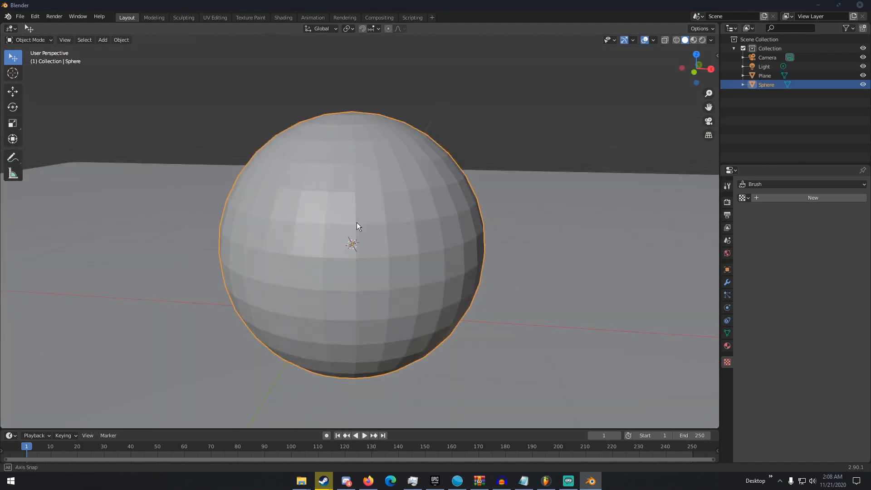
{"action": "scroll", "coordinate": [356, 223], "scroll_direction": "down", "scroll_amount": 4}
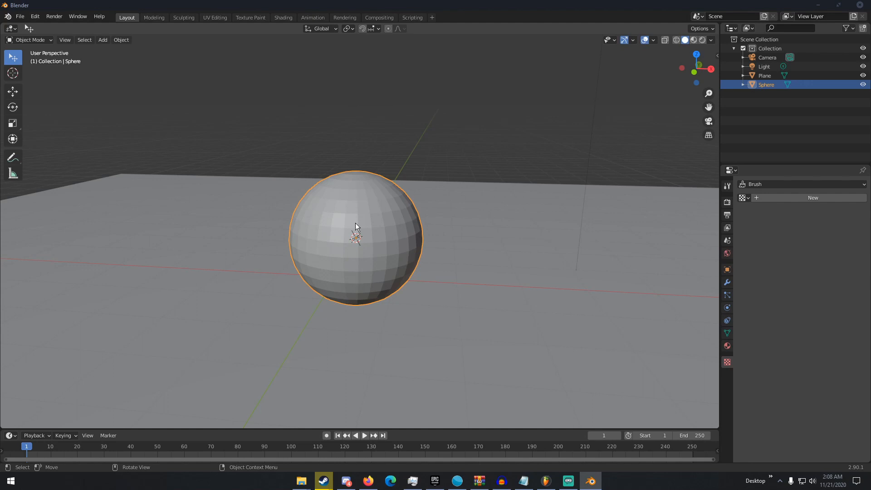
{"action": "key", "text": "ctrl+2"}
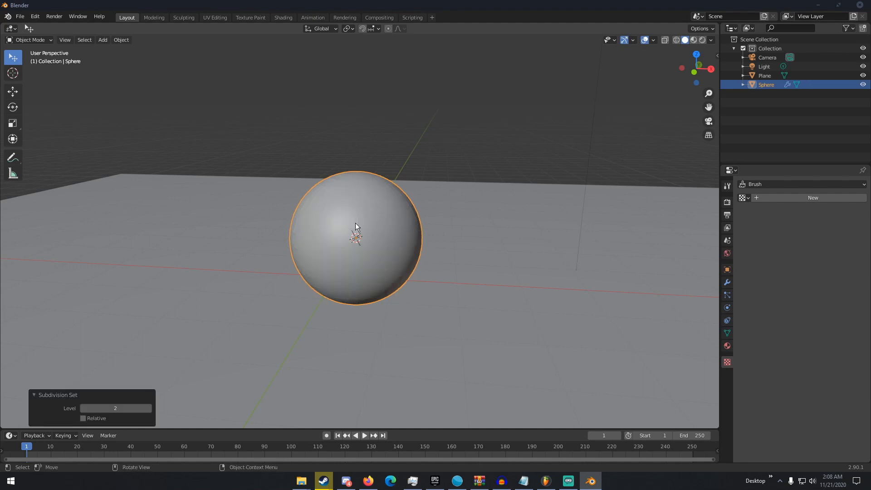
{"action": "left_click", "coordinate": [148, 407]}
{"action": "left_click", "coordinate": [86, 409]}
{"action": "right_click", "coordinate": [317, 236]}
{"action": "left_click", "coordinate": [316, 235]}
{"action": "middle_click_drag", "start_coordinate": [317, 236], "coordinate": [378, 235]}
{"action": "scroll", "coordinate": [378, 236], "scroll_direction": "down", "scroll_amount": 5}
- Set the render engine to Cycles and display the viewport in rendered shading
{"action": "left_click", "coordinate": [727, 202]}
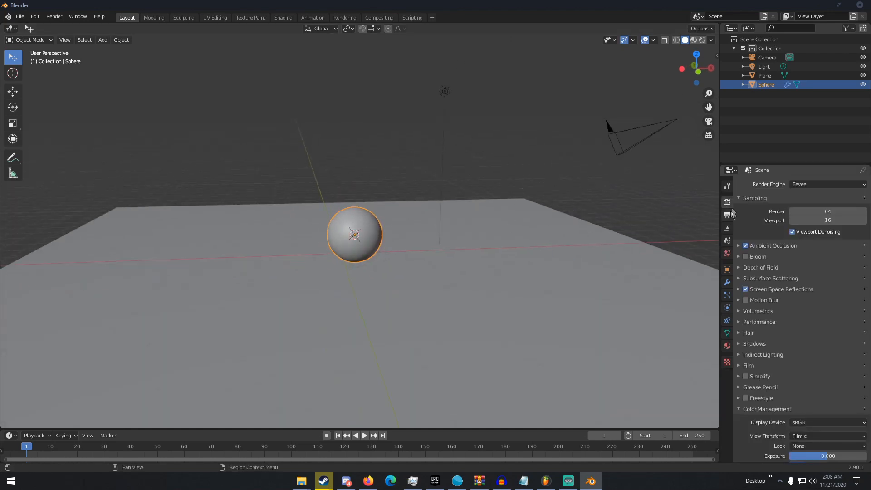
{"action": "left_click", "coordinate": [810, 185]}
{"action": "key", "text": "z"}
{"action": "left_click", "coordinate": [411, 132]}
{"action": "scroll", "coordinate": [404, 138], "scroll_direction": "up", "scroll_amount": 3}
{"action": "left_click", "coordinate": [403, 137]}
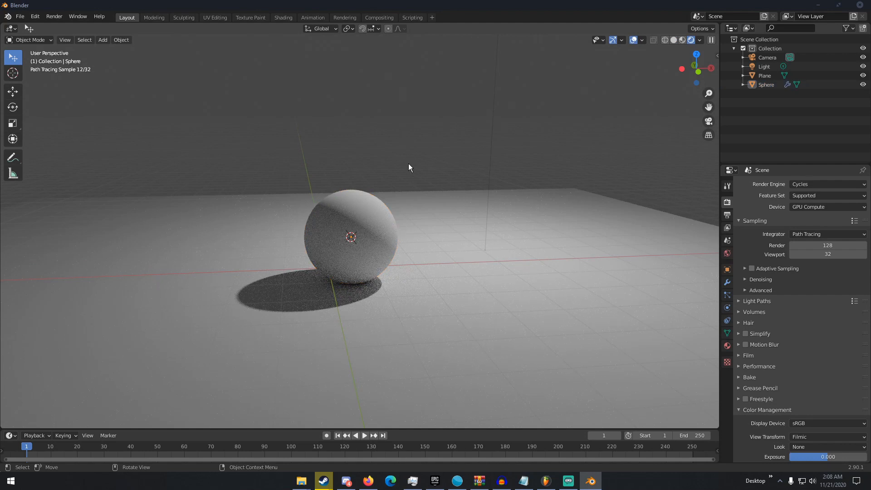
{"action": "middle_click_drag", "start_coordinate": [408, 166], "coordinate": [401, 158]}
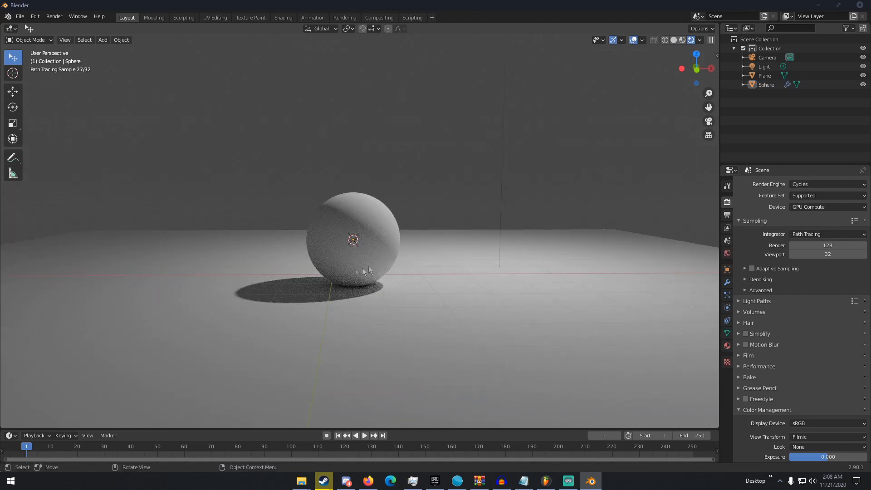
- Create a new material on the sphere and review the available surface shaders, keeping Principled BSDF
{"action": "left_click", "coordinate": [360, 193]}
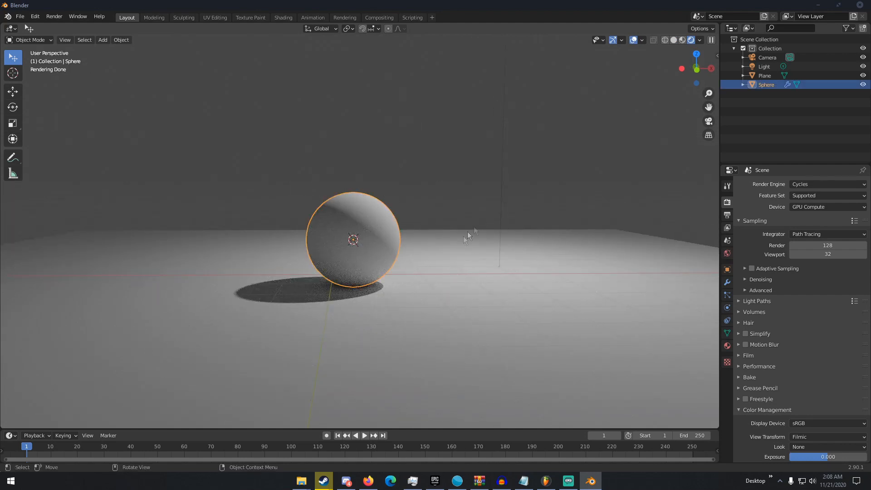
{"action": "left_click", "coordinate": [728, 345]}
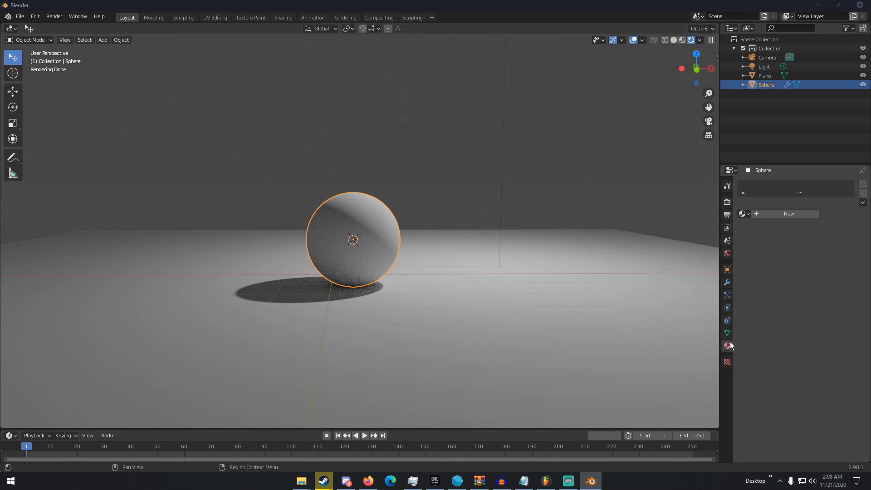
{"action": "left_click", "coordinate": [764, 214]}
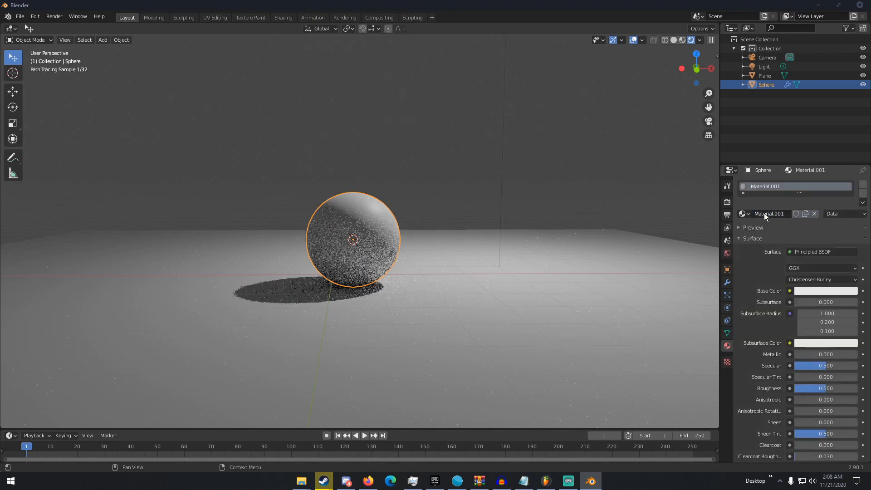
{"action": "left_click", "coordinate": [809, 252]}
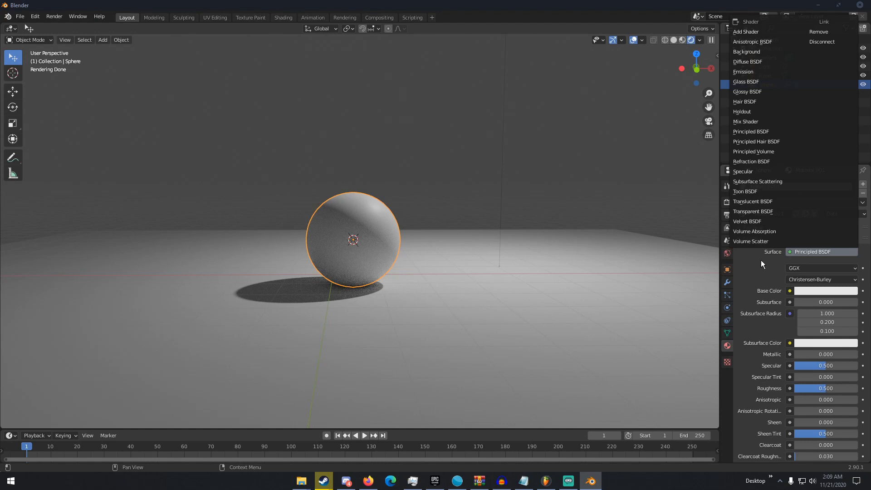
{"action": "key", "text": "Escape"}
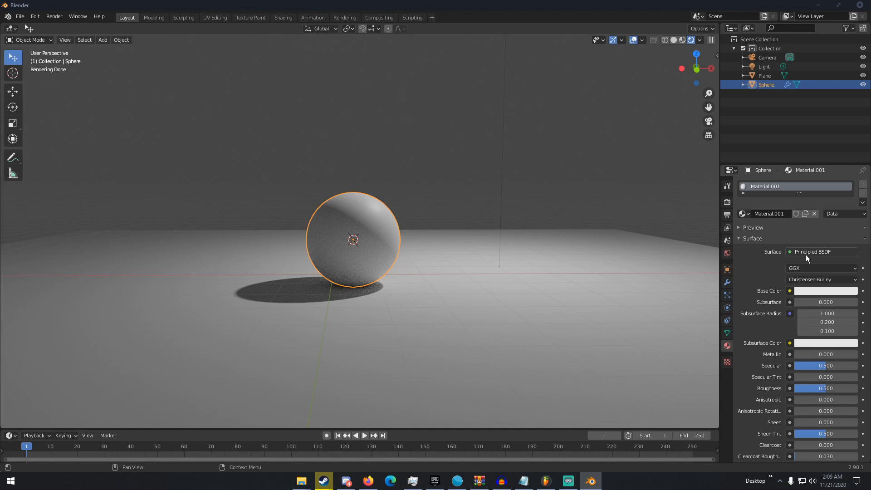
- Try a green base color on the sphere's material and change it to a light orange
{"action": "left_click", "coordinate": [806, 290]}
{"action": "left_click", "coordinate": [807, 199]}
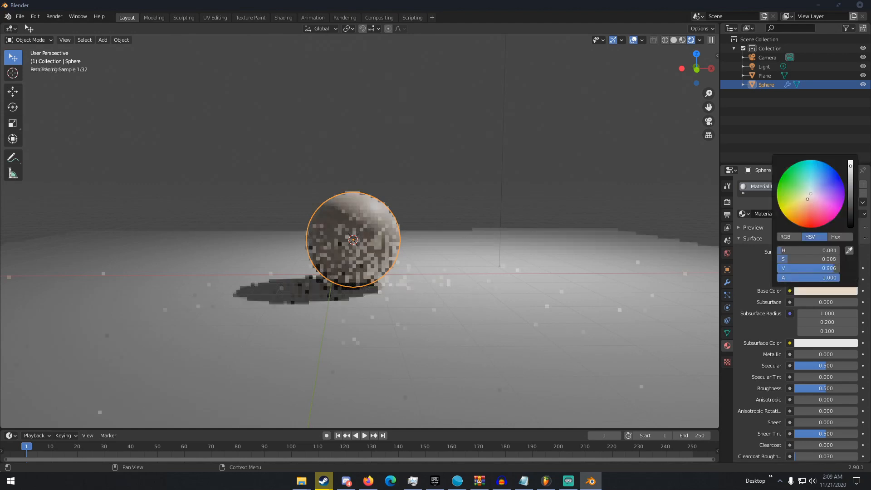
{"action": "left_click", "coordinate": [797, 175]}
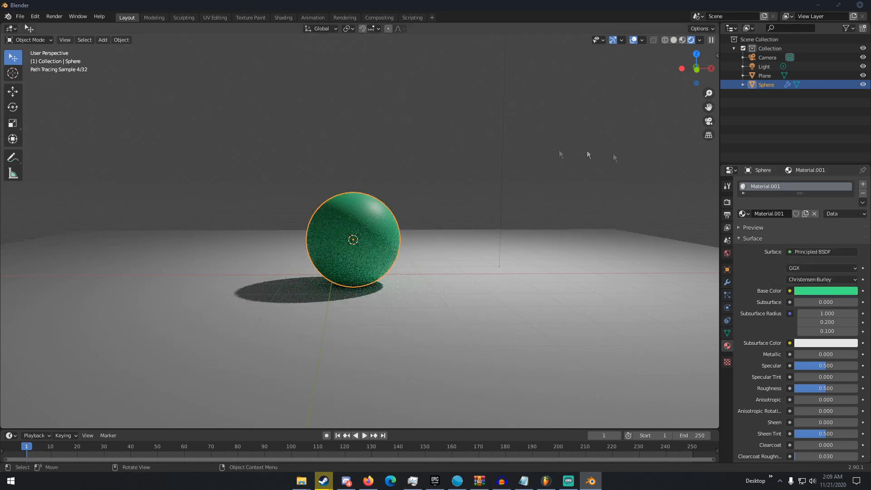
{"action": "left_click", "coordinate": [818, 291]}
{"action": "left_click_drag", "start_coordinate": [803, 186], "coordinate": [802, 211]}
- Try the material's Subsurface at 1.000 and set it back to 0.000
{"action": "left_click_drag", "start_coordinate": [819, 304], "coordinate": [859, 304]}
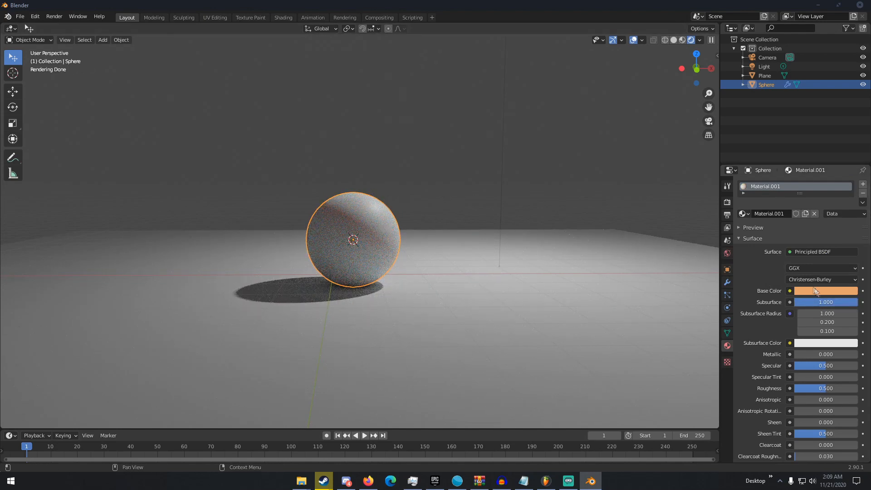
{"action": "left_click_drag", "start_coordinate": [833, 302], "coordinate": [794, 303]}
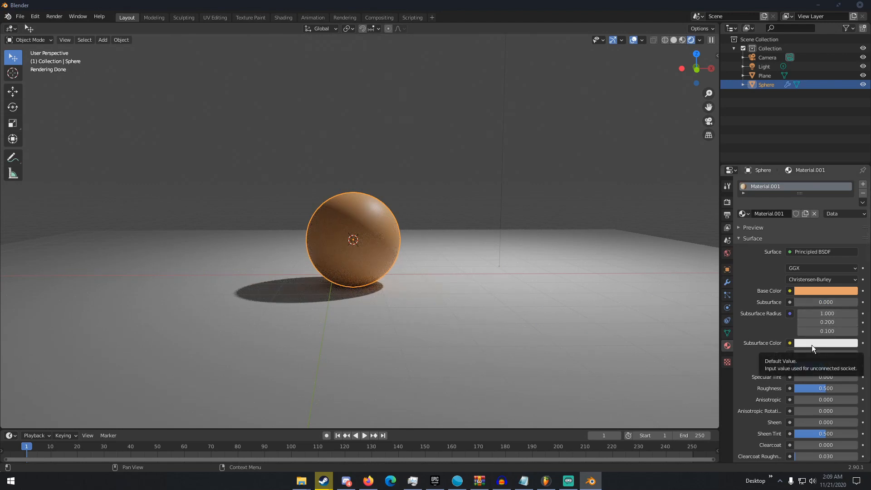
- Try the sphere material's Metallic at 1.000 and set it back to 0.000
{"action": "left_click_drag", "start_coordinate": [802, 355], "coordinate": [858, 355]}
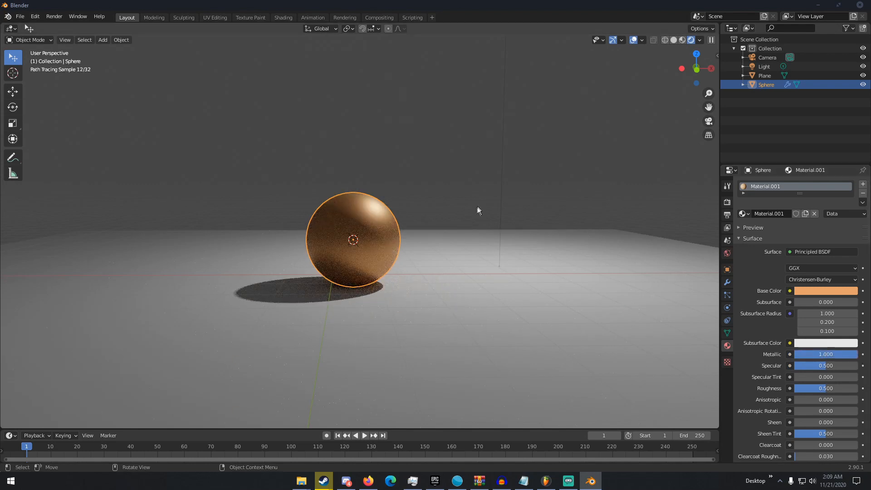
{"action": "middle_click_drag", "start_coordinate": [477, 206], "coordinate": [417, 252]}
{"action": "mouse_move", "coordinate": [840, 355]}
{"action": "left_mouse_down"}
{"action": "mouse_move", "coordinate": [795, 355]}
{"action": "mouse_move", "coordinate": [858, 354]}
{"action": "left_mouse_up"}
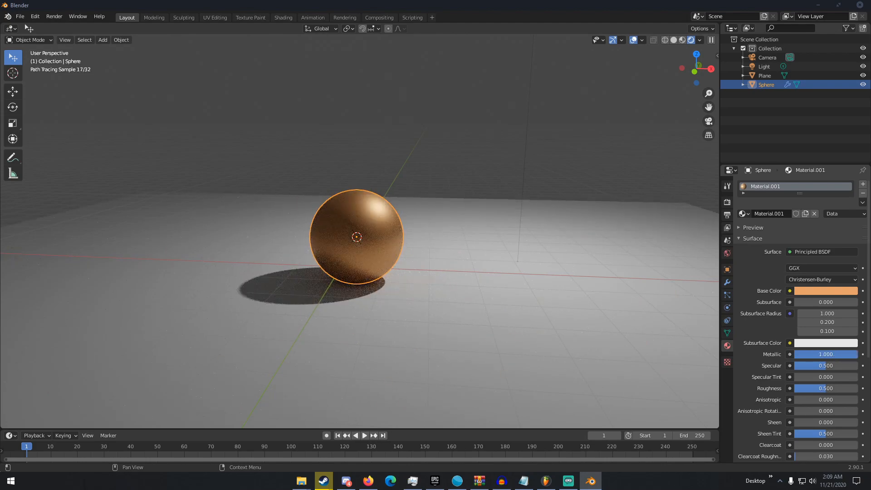
{"action": "mouse_move", "coordinate": [491, 281]}
{"action": "middle_mouse_down"}
{"action": "mouse_move", "coordinate": [422, 292]}
{"action": "mouse_move", "coordinate": [507, 291]}
{"action": "middle_mouse_up"}
{"action": "scroll", "coordinate": [423, 292], "scroll_direction": "up", "scroll_amount": 5}
{"action": "scroll", "coordinate": [441, 294], "scroll_direction": "down", "scroll_amount": 5}
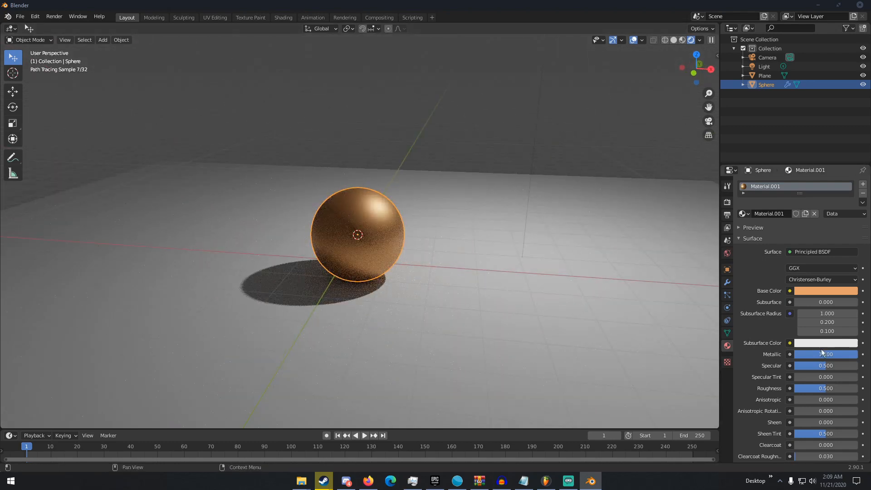
{"action": "left_click_drag", "start_coordinate": [822, 353], "coordinate": [796, 354]}
- Try the material's Specular at 1.000 and at 0.000 on the orange sphere
{"action": "scroll", "coordinate": [363, 176], "scroll_direction": "up", "scroll_amount": 3}
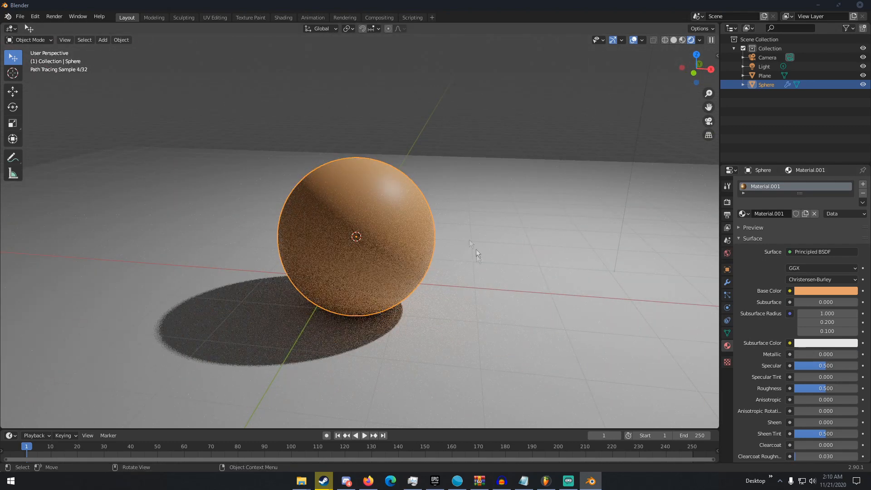
{"action": "left_click_drag", "start_coordinate": [825, 366], "coordinate": [857, 365]}
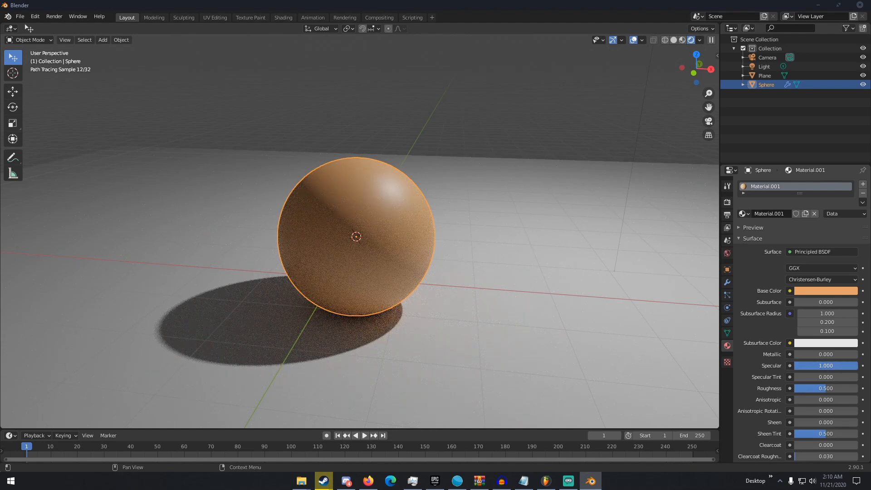
{"action": "left_click_drag", "start_coordinate": [825, 367], "coordinate": [794, 366]}
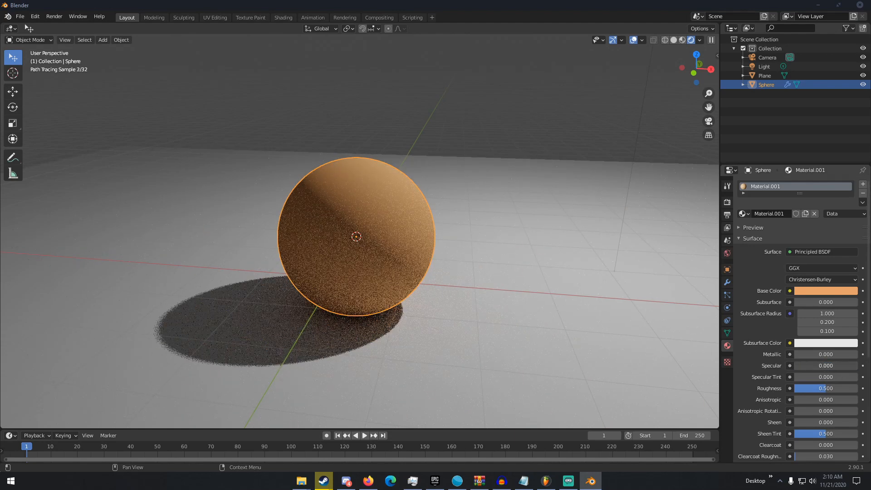
- Try a black base color on the sphere together with Specular at 1.000
{"action": "left_click", "coordinate": [809, 290]}
{"action": "left_click", "coordinate": [849, 226]}
{"action": "middle_click_drag", "start_coordinate": [709, 252], "coordinate": [601, 268]}
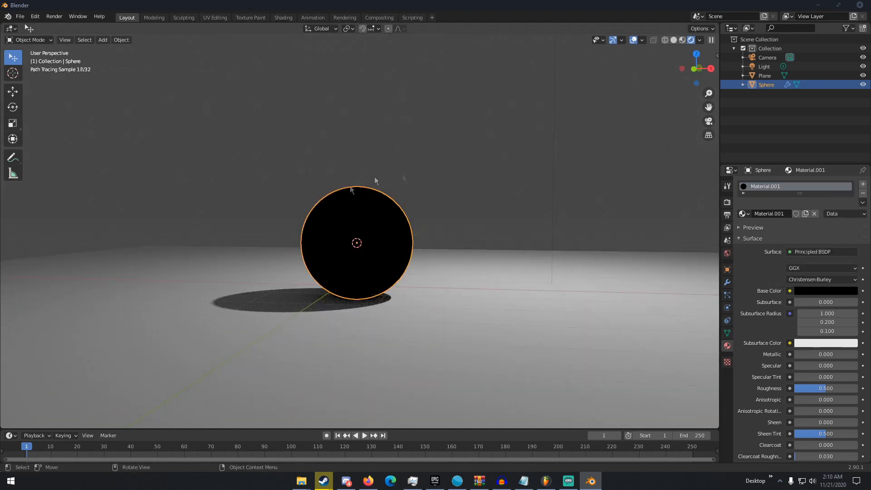
{"action": "left_click_drag", "start_coordinate": [801, 366], "coordinate": [844, 365]}
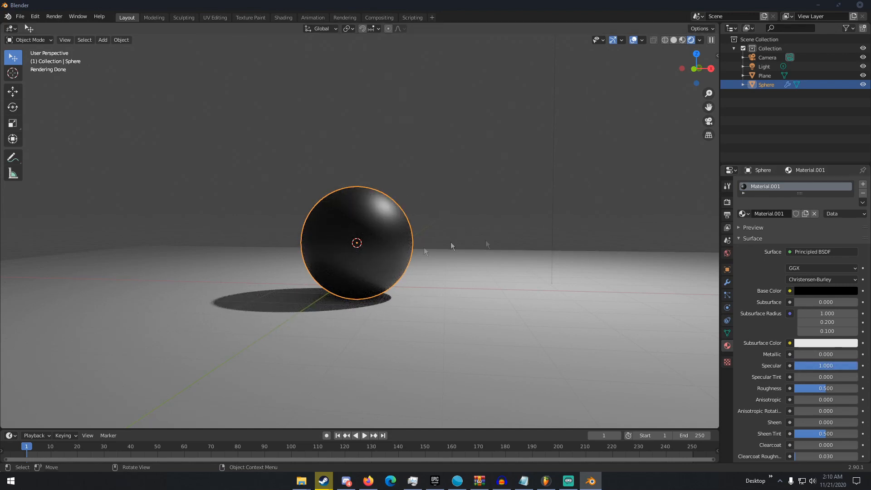
- Change the sphere's base color to a pale yellow-orange and set Specular to 0.5
{"action": "left_click", "coordinate": [809, 297]}
{"action": "left_click_drag", "start_coordinate": [852, 188], "coordinate": [851, 169]}
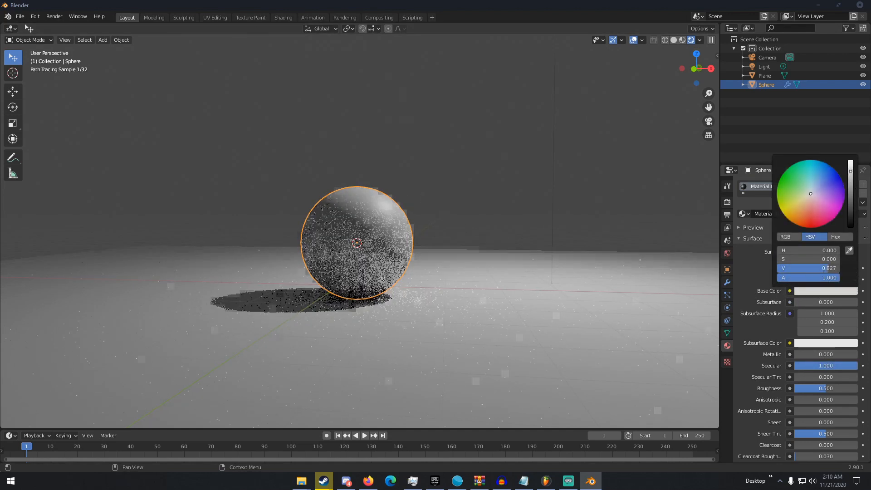
{"action": "left_click", "coordinate": [804, 201]}
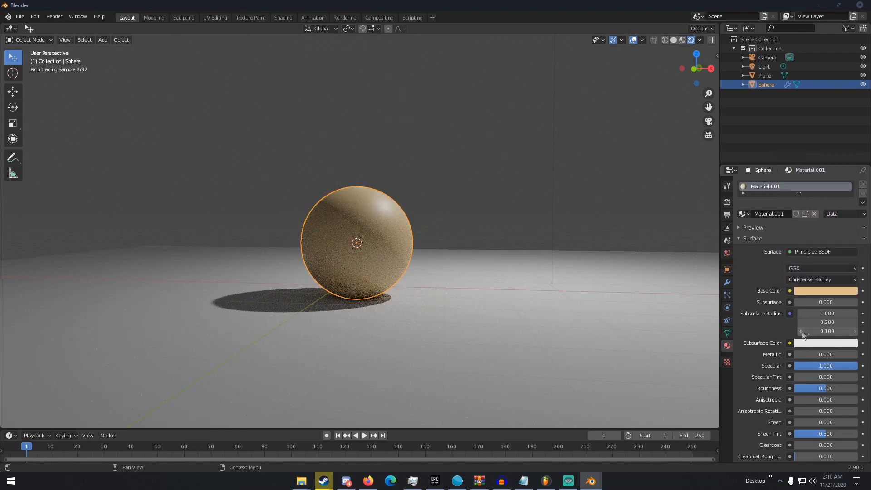
{"action": "left_click", "coordinate": [839, 364]}
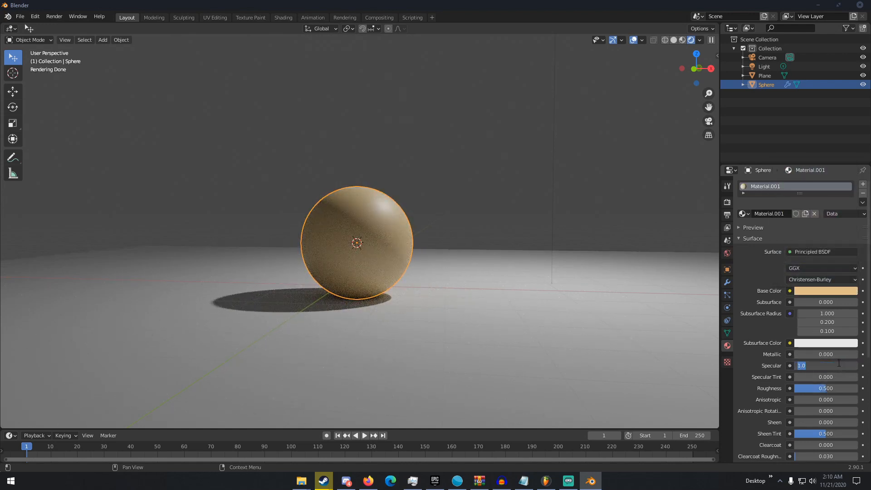
{"action": "type", "text": "0.5"}
{"action": "key", "text": "Return"}
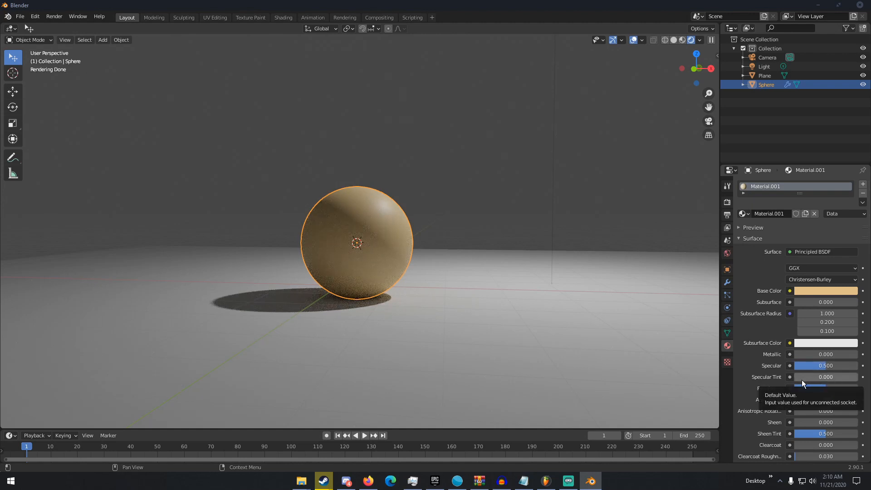
- Try the material's Roughness at 1.000, 0.000 and 0.078, comparing the highlight on the sphere
{"action": "left_click_drag", "start_coordinate": [815, 388], "coordinate": [855, 389]}
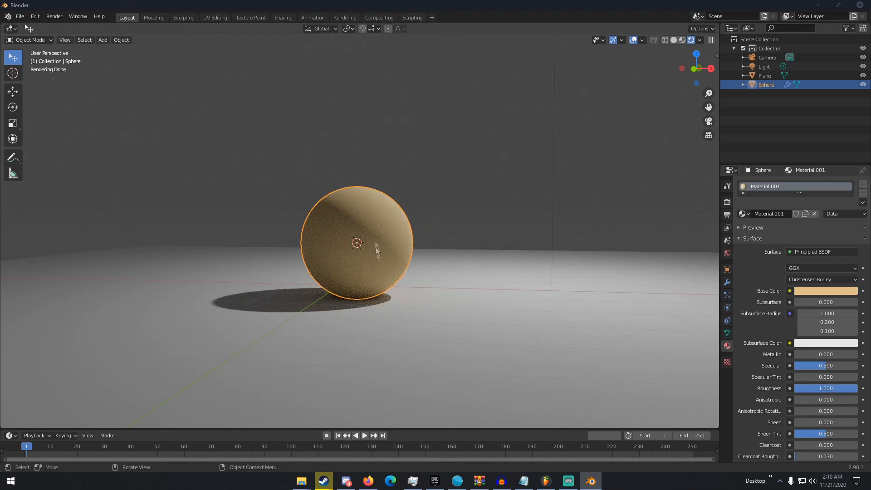
{"action": "left_click_drag", "start_coordinate": [854, 388], "coordinate": [795, 388]}
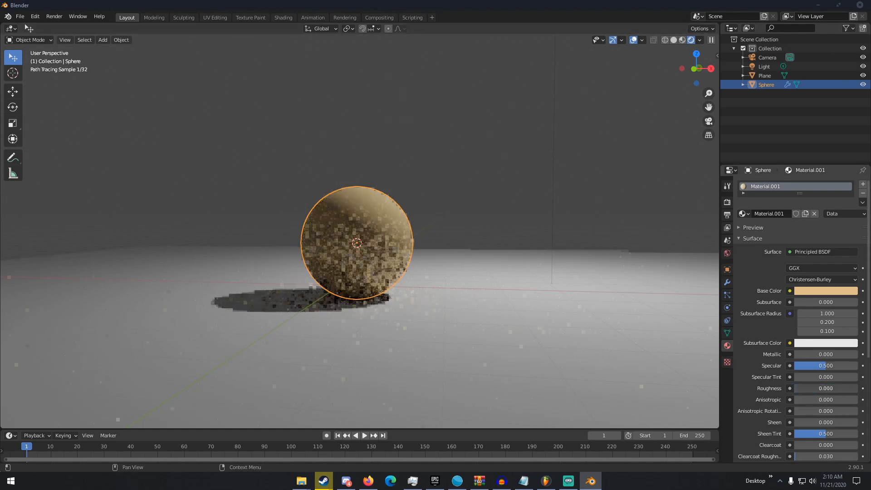
{"action": "middle_click_drag", "start_coordinate": [672, 323], "coordinate": [601, 388]}
{"action": "scroll", "coordinate": [434, 319], "scroll_direction": "up", "scroll_amount": 5}
{"action": "scroll", "coordinate": [434, 319], "scroll_direction": "up", "scroll_amount": 2}
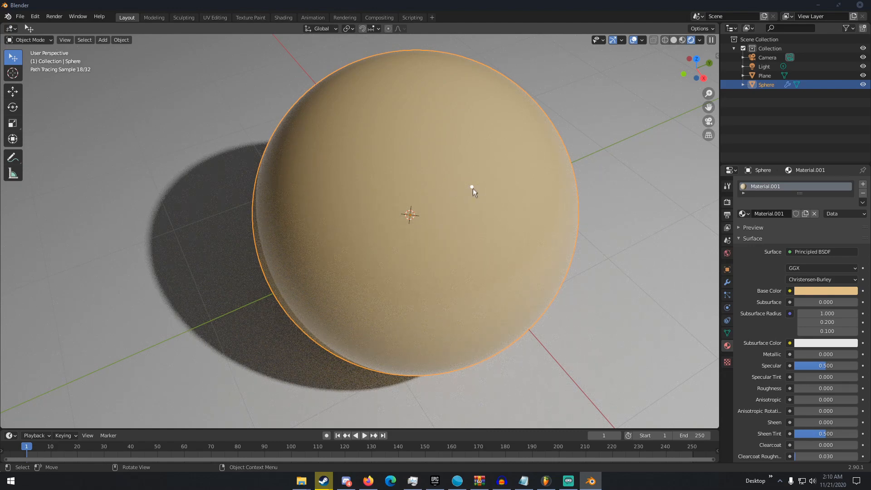
{"action": "mouse_move", "coordinate": [796, 389]}
{"action": "left_mouse_down"}
{"action": "mouse_move", "coordinate": [807, 389]}
{"action": "mouse_move", "coordinate": [799, 388]}
{"action": "left_mouse_up"}
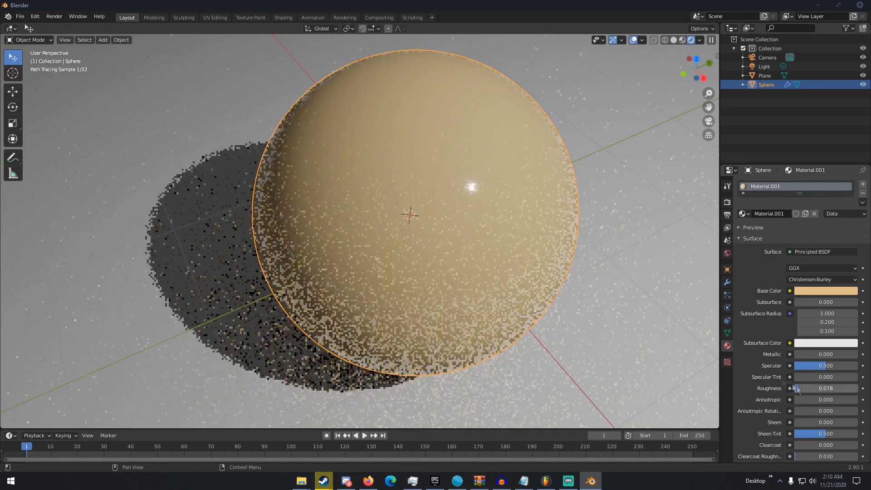
{"action": "middle_click_drag", "start_coordinate": [474, 198], "coordinate": [534, 170]}
{"action": "scroll", "coordinate": [606, 224], "scroll_direction": "down", "scroll_amount": 4}
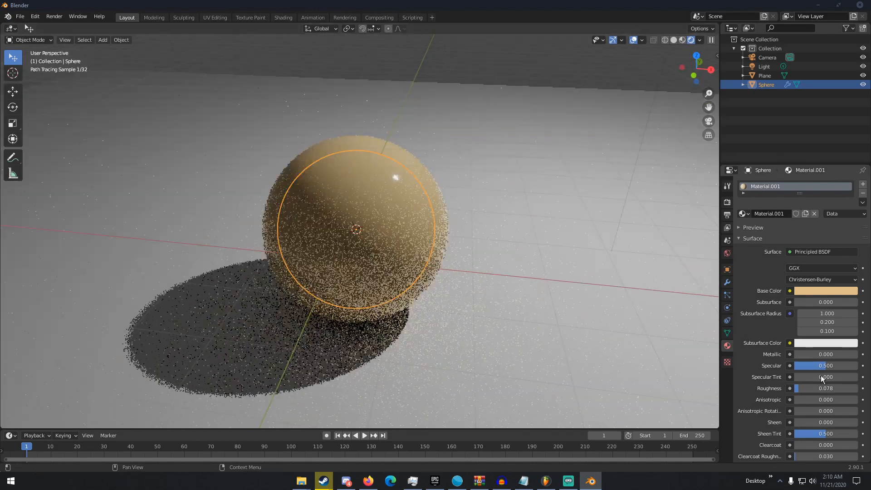
- Set the material's Roughness to 0.461, Anisotropic to 0.532 and Metallic to 1.000
{"action": "left_click_drag", "start_coordinate": [807, 388], "coordinate": [832, 400]}
{"action": "left_click_drag", "start_coordinate": [798, 354], "coordinate": [853, 354]}
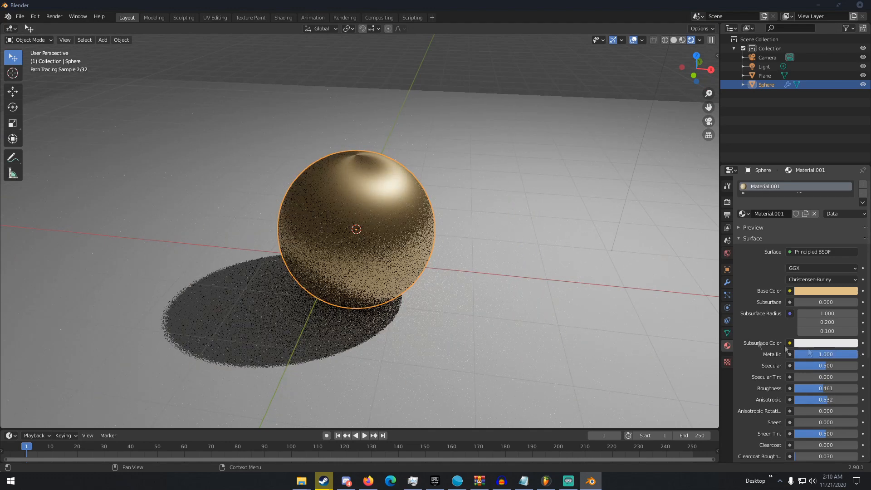
{"action": "middle_click_drag", "start_coordinate": [467, 260], "coordinate": [386, 249]}
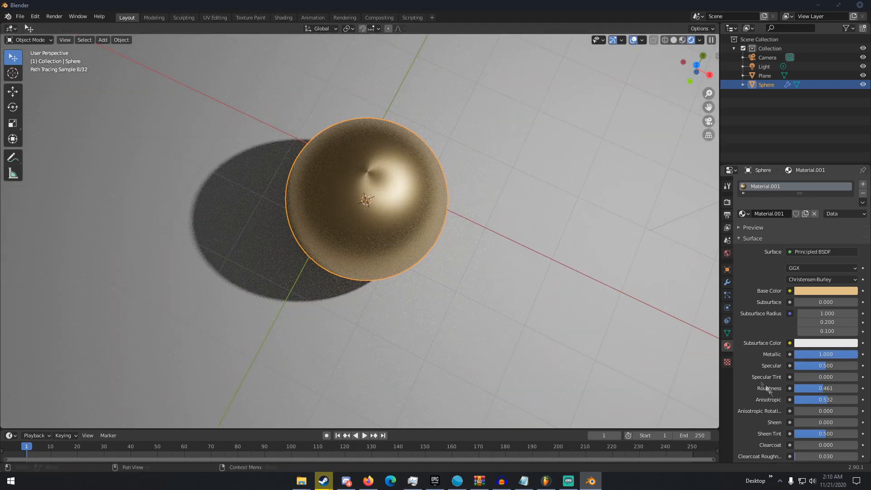
- Try Anisotropic and Anisotropic Rotation at 1.000, then return both, along with Sheen, to 0.000
{"action": "left_click_drag", "start_coordinate": [824, 399], "coordinate": [858, 400]}
{"action": "left_click_drag", "start_coordinate": [798, 411], "coordinate": [857, 411]}
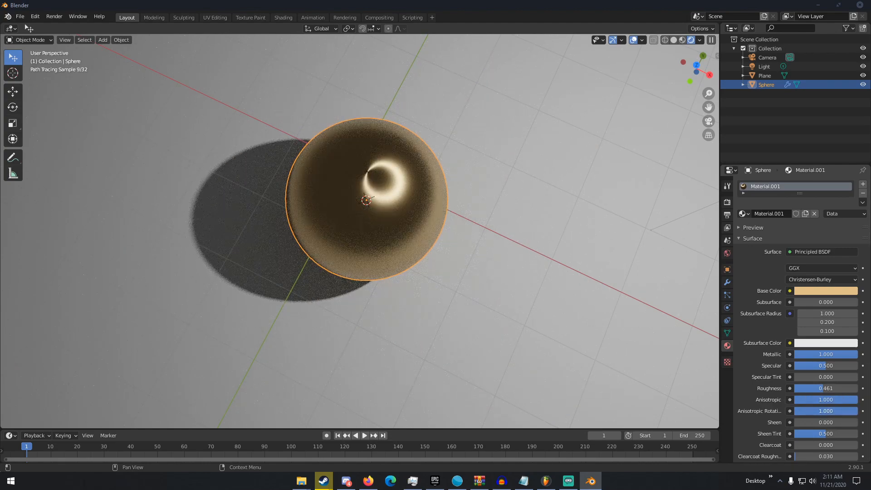
{"action": "scroll", "coordinate": [817, 391], "scroll_direction": "down", "scroll_amount": 2}
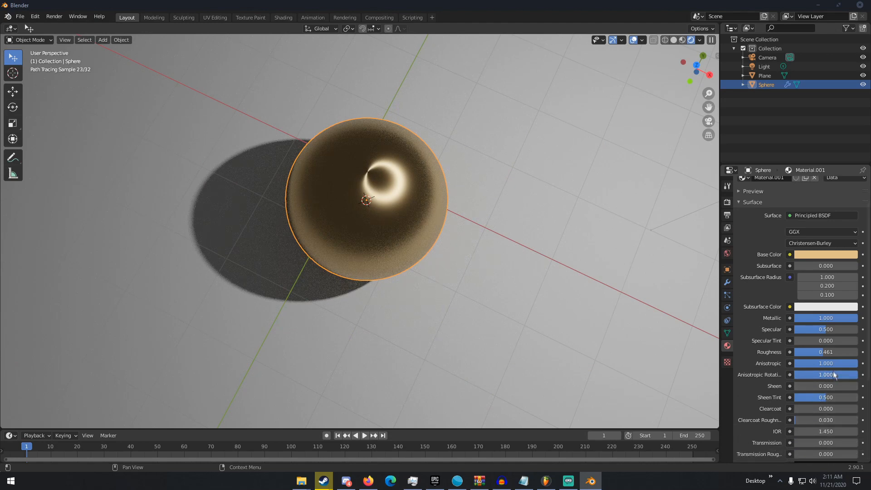
{"action": "key", "text": "BackSpace"}
{"action": "key", "text": "BackSpace"}
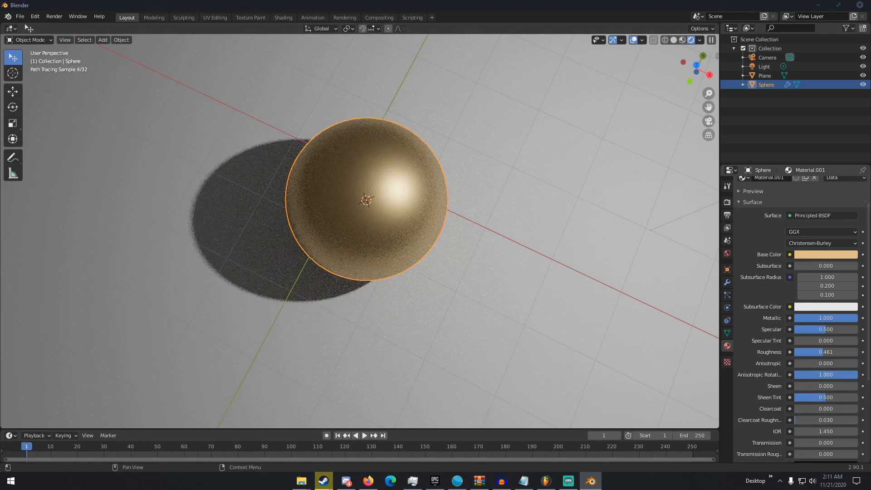
{"action": "mouse_move", "coordinate": [810, 386]}
{"action": "left_mouse_down"}
{"action": "mouse_move", "coordinate": [863, 386]}
{"action": "mouse_move", "coordinate": [795, 386]}
{"action": "left_mouse_up"}
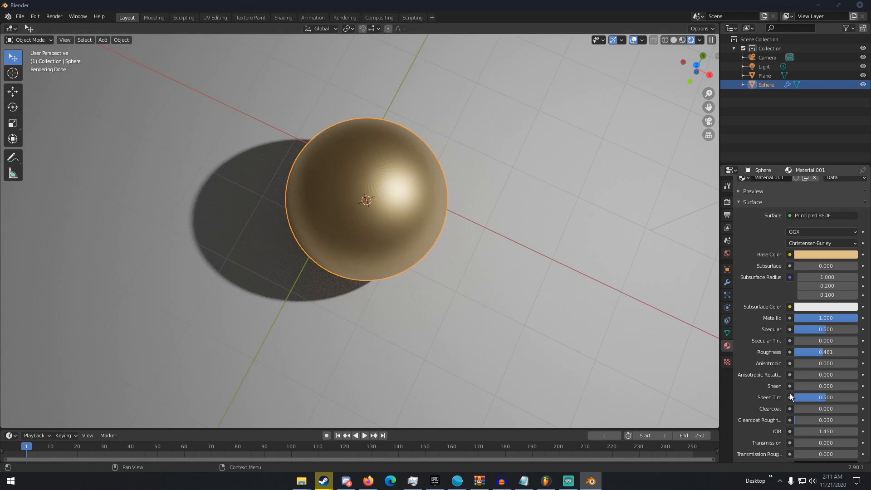
- Raise the material's Clearcoat to 1.000 and set Metallic to 0.000
{"action": "middle_click_drag", "start_coordinate": [628, 304], "coordinate": [627, 239]}
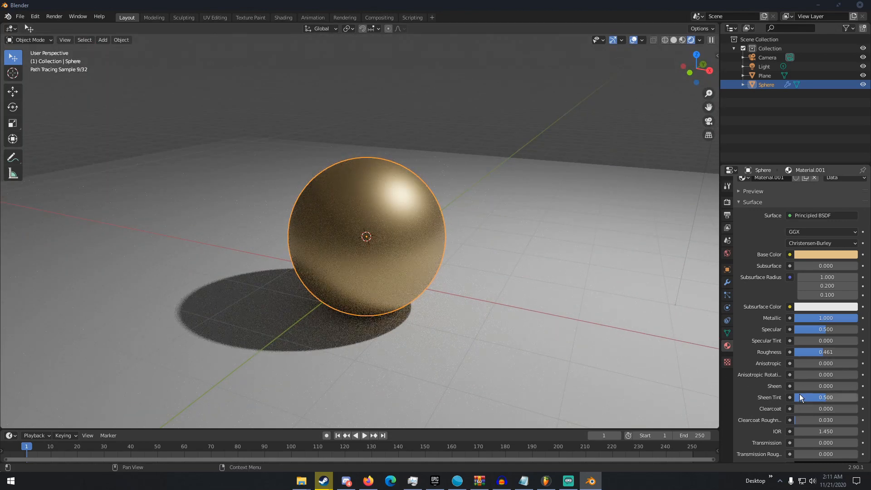
{"action": "left_click_drag", "start_coordinate": [799, 408], "coordinate": [856, 409]}
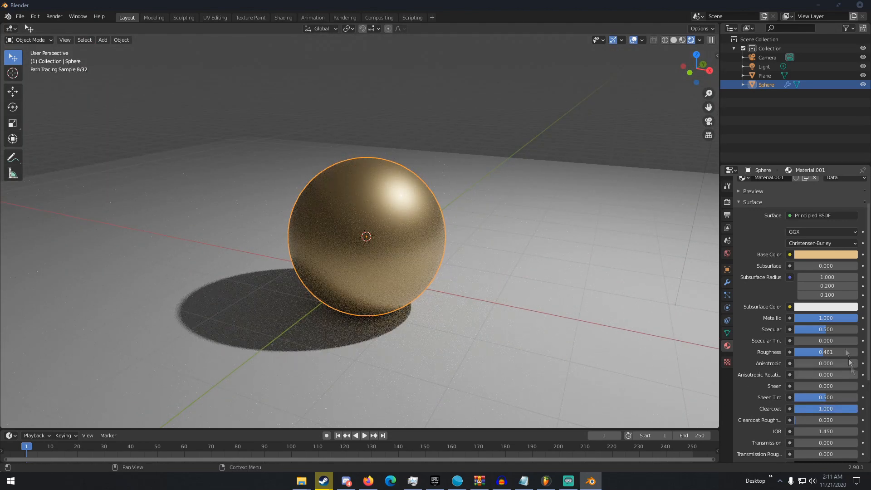
{"action": "left_click_drag", "start_coordinate": [833, 322], "coordinate": [795, 322]}
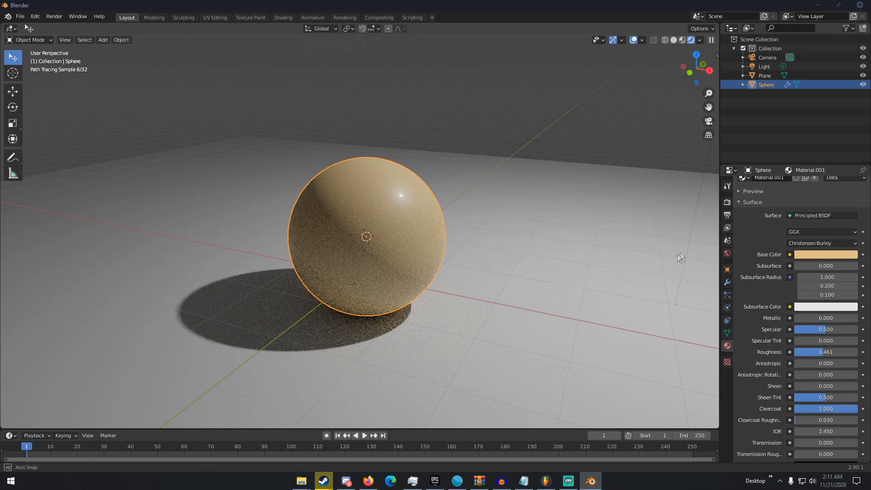
- Set Clearcoat Roughness to 0.000 and return Clearcoat to 0.000
{"action": "middle_click_drag", "start_coordinate": [673, 256], "coordinate": [687, 249]}
{"action": "mouse_move", "coordinate": [847, 408]}
{"action": "left_mouse_down"}
{"action": "mouse_move", "coordinate": [794, 408]}
{"action": "mouse_move", "coordinate": [857, 409]}
{"action": "left_mouse_up"}
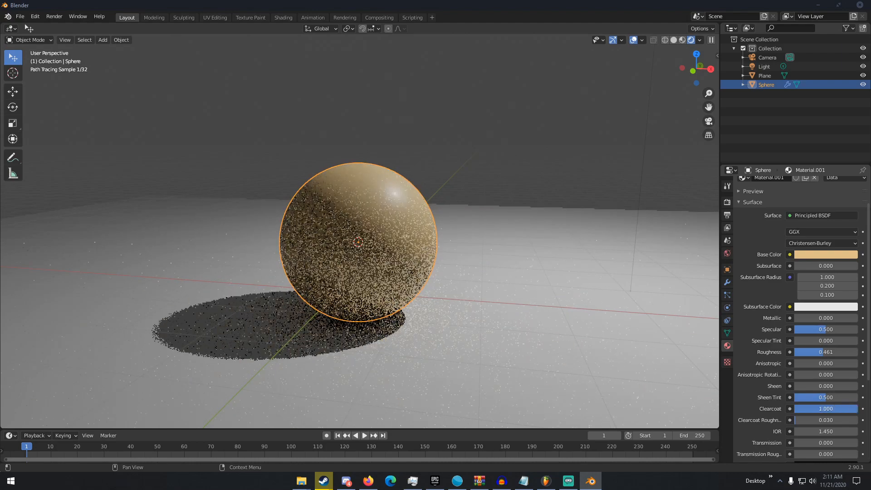
{"action": "left_click_drag", "start_coordinate": [796, 420], "coordinate": [857, 409]}
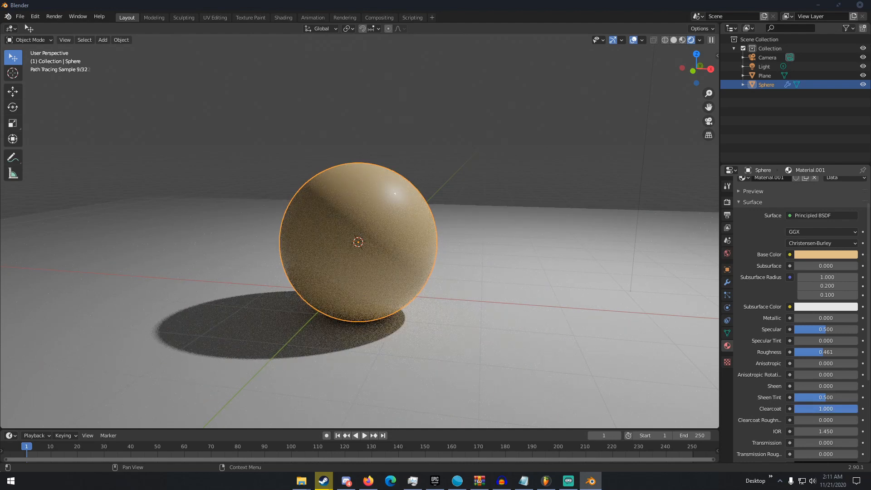
{"action": "left_click_drag", "start_coordinate": [857, 409], "coordinate": [795, 409]}
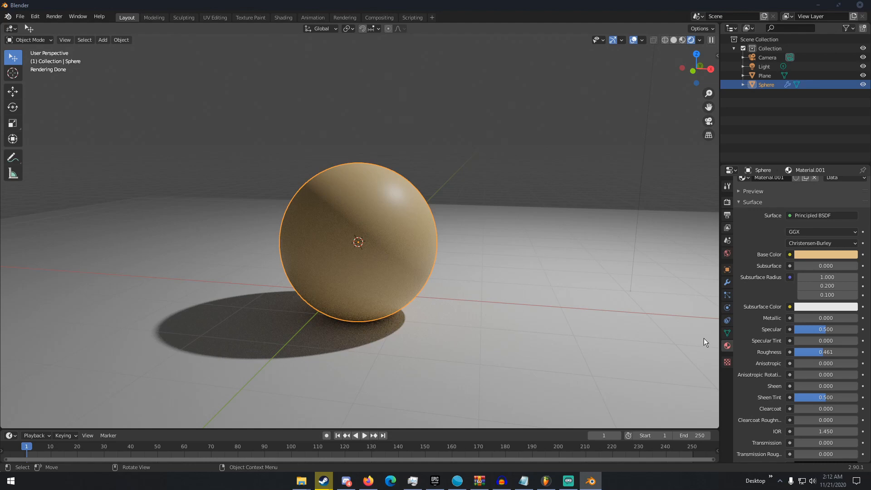
- Set the material's Transmission to 1.000 and keep Transmission Roughness at 0.000
{"action": "scroll", "coordinate": [817, 371], "scroll_direction": "down", "scroll_amount": 1}
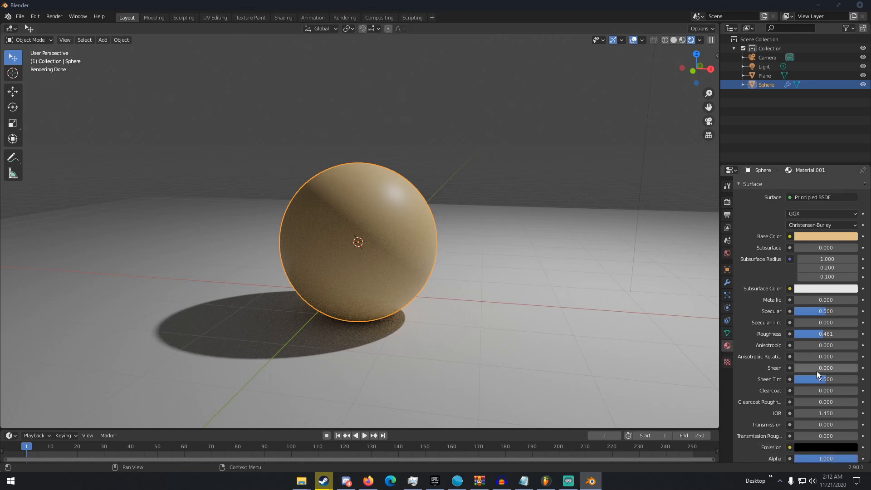
{"action": "left_click_drag", "start_coordinate": [802, 425], "coordinate": [857, 425]}
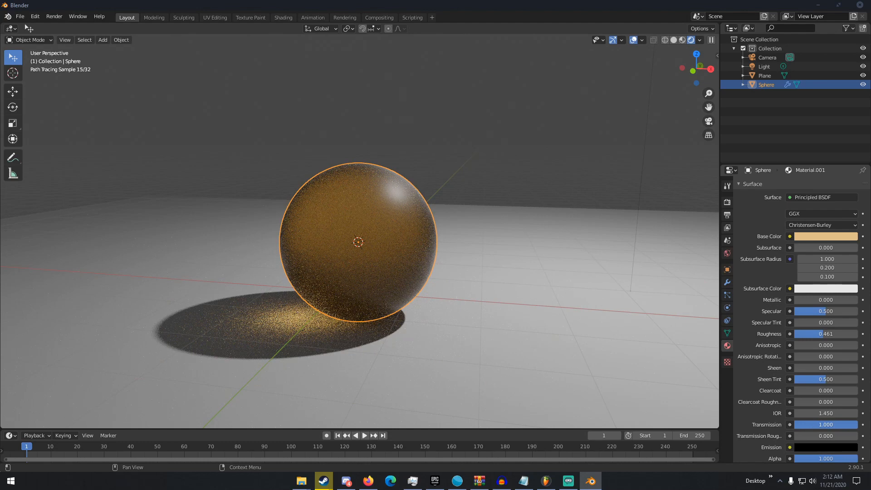
{"action": "mouse_move", "coordinate": [807, 436]}
{"action": "left_mouse_down"}
{"action": "mouse_move", "coordinate": [857, 436]}
{"action": "mouse_move", "coordinate": [794, 436]}
{"action": "left_mouse_up"}
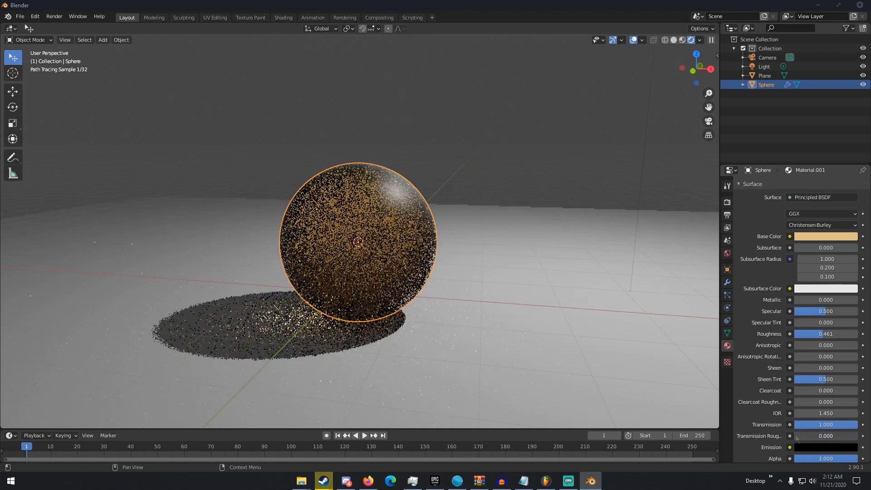
- Try Roughness at 0.000 on the transmissive sphere and set it to 0.191
{"action": "middle_click_drag", "start_coordinate": [409, 245], "coordinate": [412, 243]}
{"action": "left_click_drag", "start_coordinate": [808, 334], "coordinate": [779, 333]}
{"action": "middle_click_drag", "start_coordinate": [517, 247], "coordinate": [507, 241]}
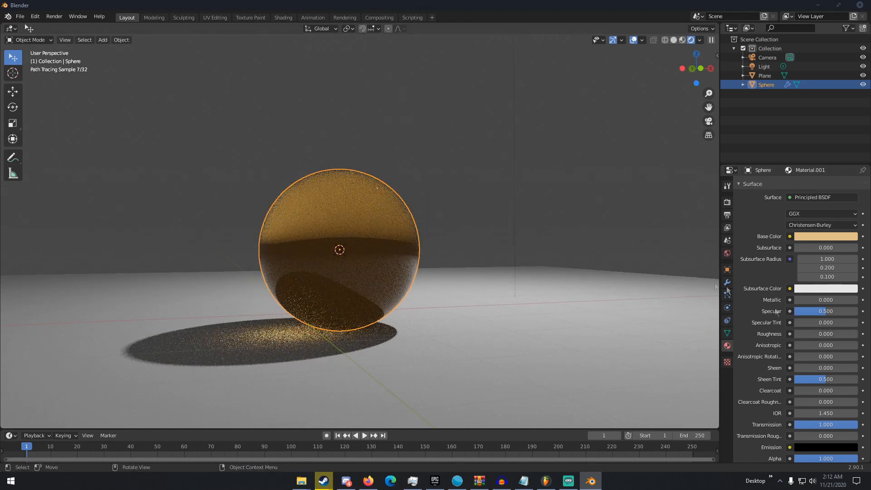
{"action": "mouse_move", "coordinate": [807, 333]}
{"action": "left_mouse_down"}
{"action": "mouse_move", "coordinate": [859, 334]}
{"action": "mouse_move", "coordinate": [806, 333]}
{"action": "left_mouse_up"}
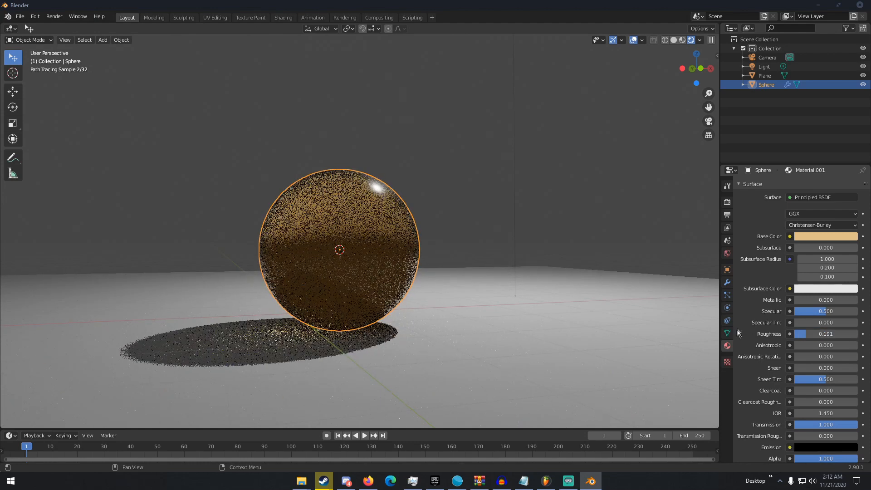
{"action": "scroll", "coordinate": [782, 347], "scroll_direction": "down", "scroll_amount": 2}
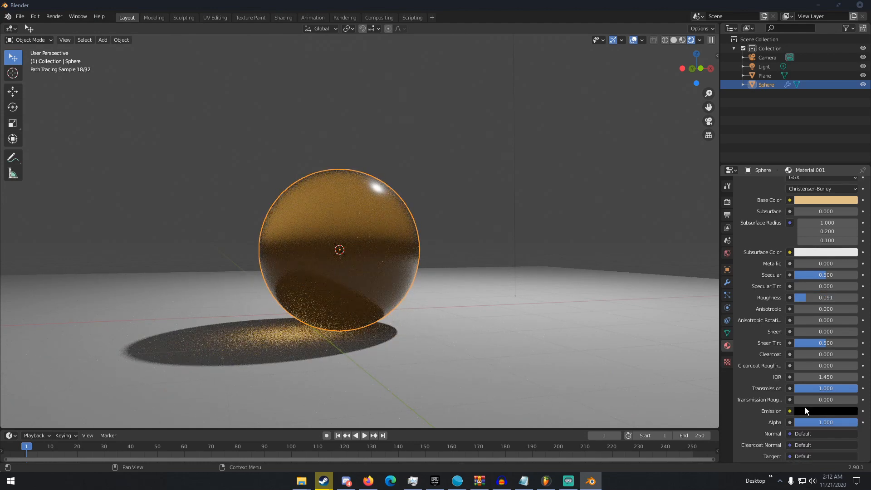
- Try the sphere material's Emission color at full white brightness
{"action": "left_click", "coordinate": [818, 410]}
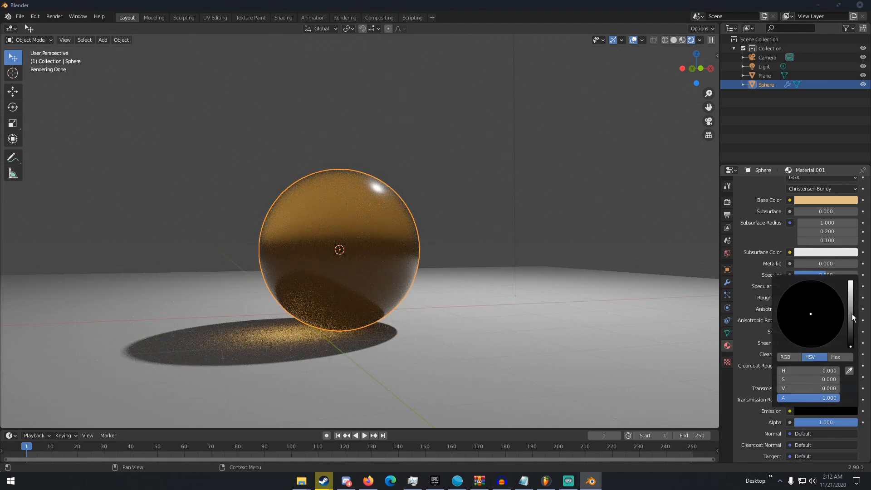
{"action": "left_click", "coordinate": [850, 283]}
{"action": "middle_click_drag", "start_coordinate": [510, 286], "coordinate": [453, 268]}
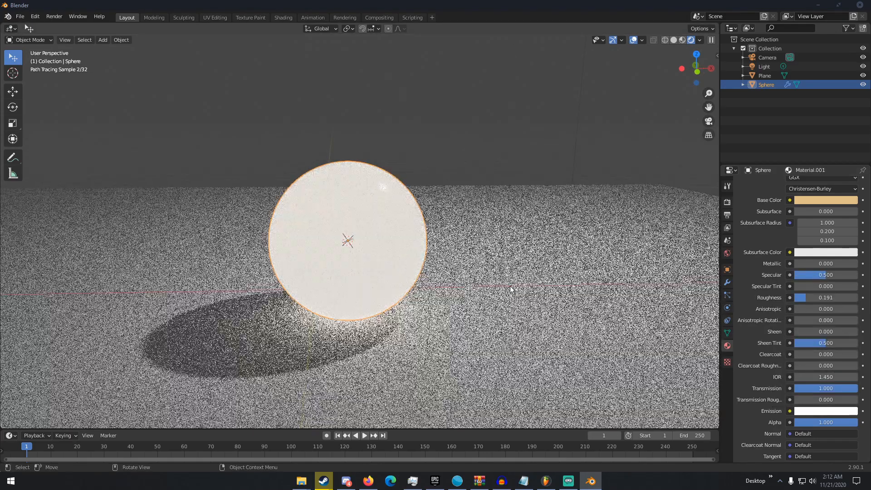
{"action": "scroll", "coordinate": [351, 171], "scroll_direction": "up", "scroll_amount": 2}
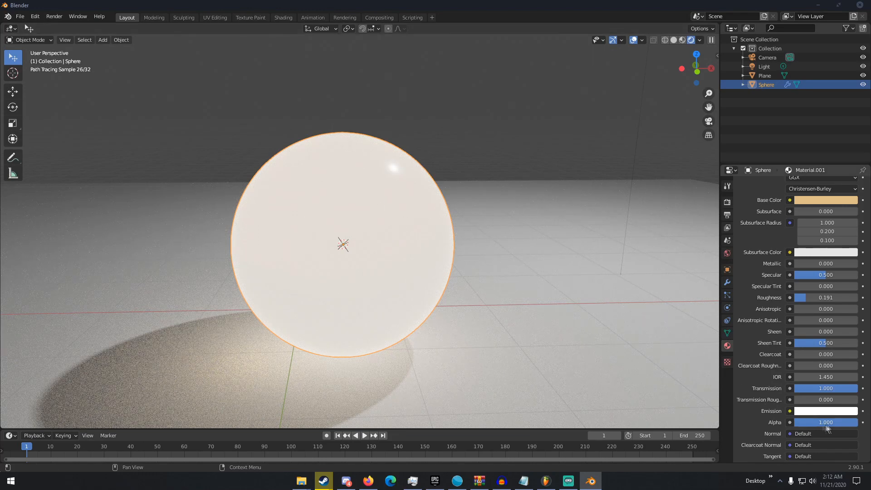
- Set the material's Transmission to 0.000 and return its Emission color to black
{"action": "left_click_drag", "start_coordinate": [837, 388], "coordinate": [794, 388]}
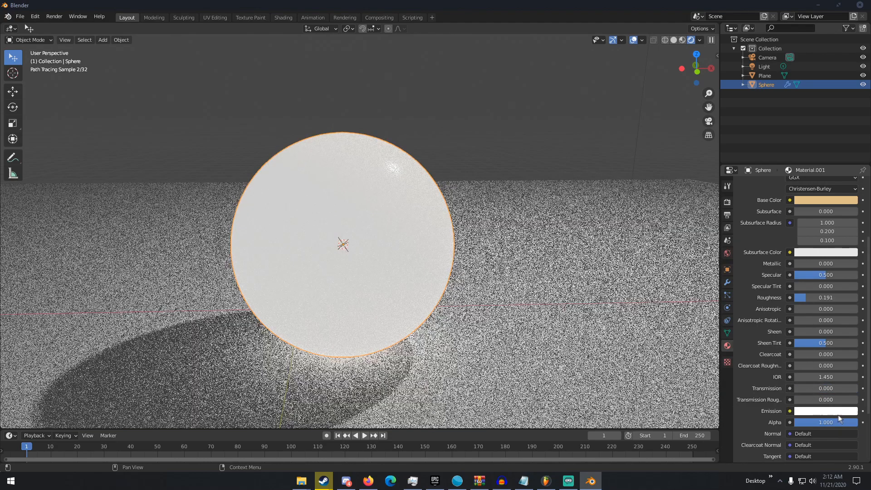
{"action": "left_click", "coordinate": [830, 411]}
{"action": "left_click_drag", "start_coordinate": [829, 388], "coordinate": [780, 389]}
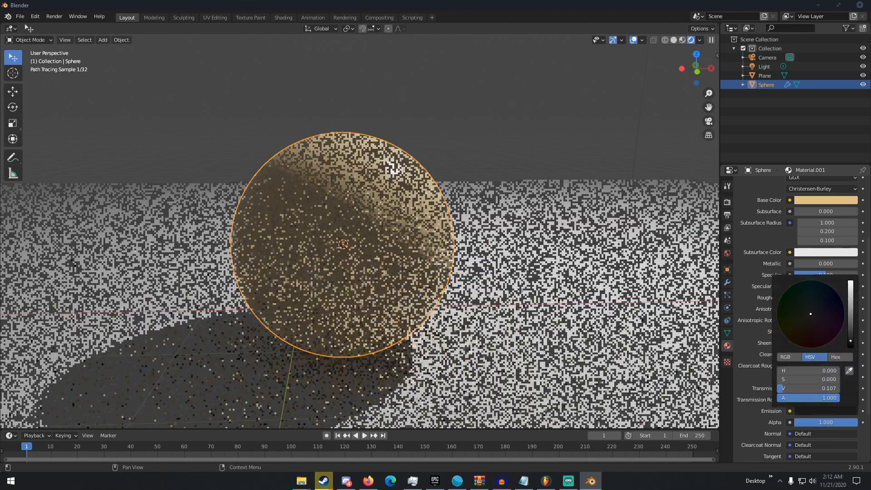
- Try the material's Alpha at 0.000 on the sphere and return it to 1.000
{"action": "left_click_drag", "start_coordinate": [828, 422], "coordinate": [794, 421]}
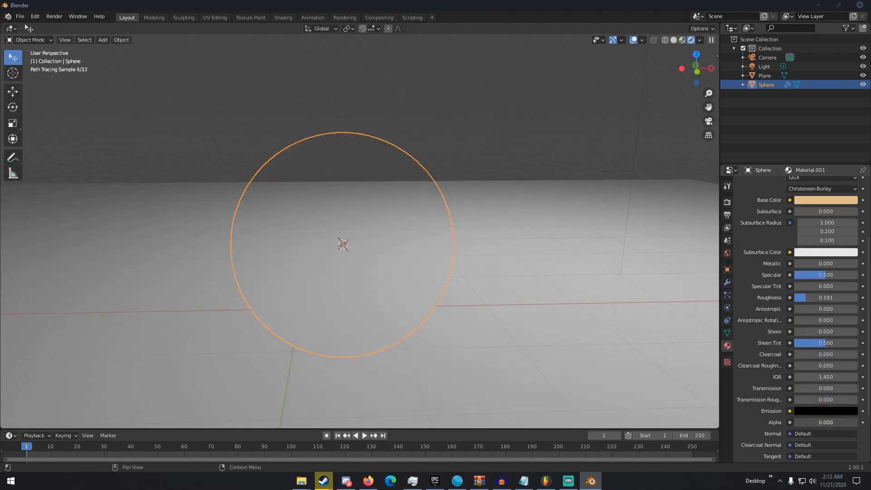
{"action": "mouse_move", "coordinate": [597, 335]}
{"action": "middle_mouse_down"}
{"action": "mouse_move", "coordinate": [595, 310]}
{"action": "mouse_move", "coordinate": [592, 329]}
{"action": "middle_mouse_up"}
{"action": "left_click_drag", "start_coordinate": [798, 421], "coordinate": [857, 422]}
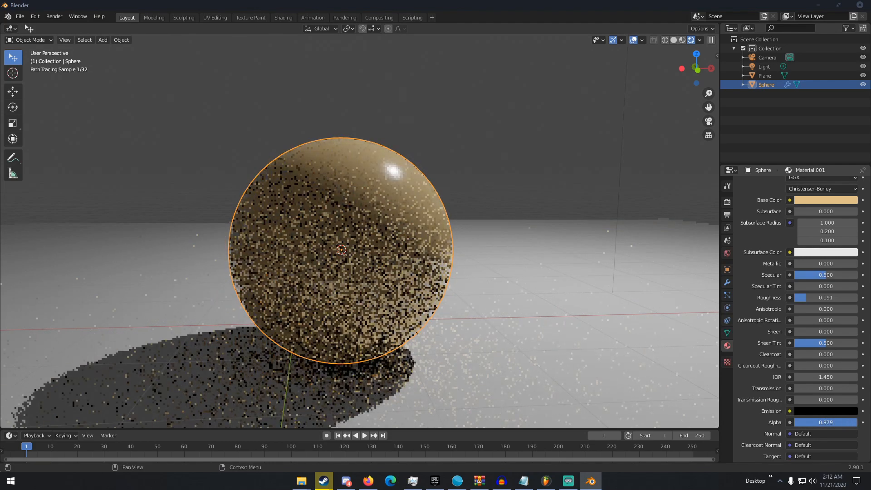
- Expand the material's Volume section and examine its Volume and Displacement inputs
{"action": "scroll", "coordinate": [798, 401], "scroll_direction": "down", "scroll_amount": 3}
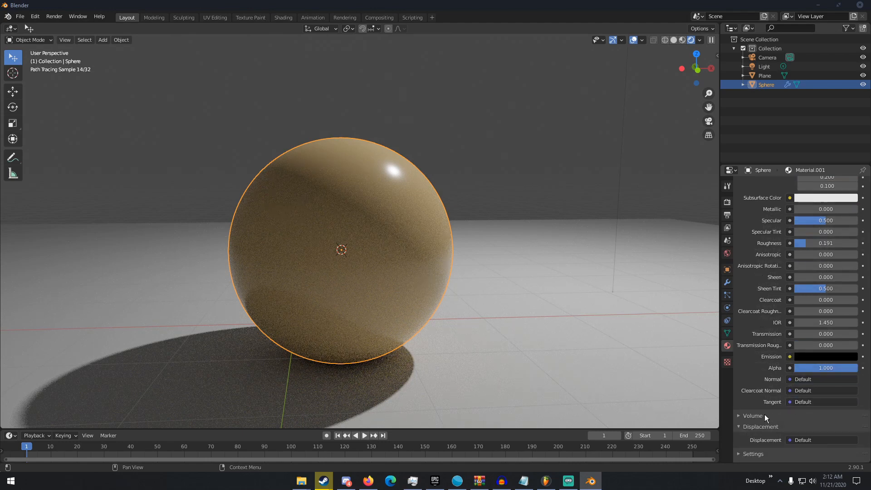
{"action": "left_click", "coordinate": [764, 414]}
{"action": "scroll", "coordinate": [777, 404], "scroll_direction": "down", "scroll_amount": 2}
{"action": "left_click", "coordinate": [812, 393]}
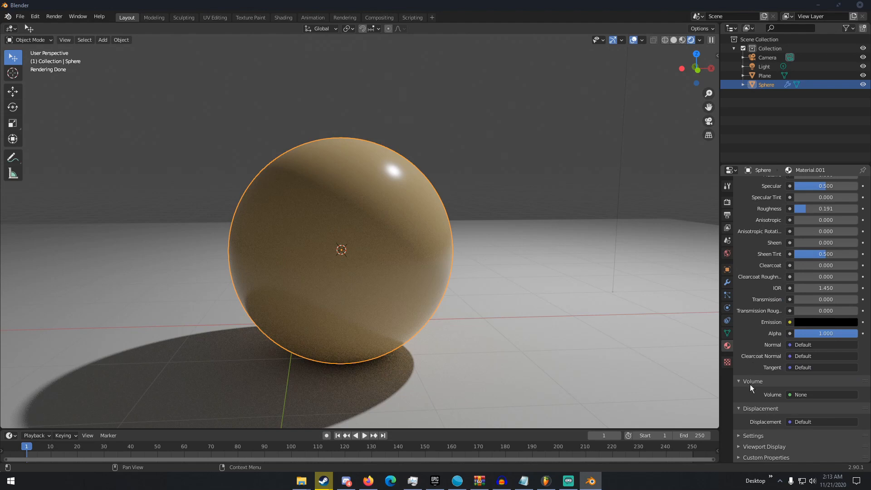
{"action": "scroll", "coordinate": [796, 389], "scroll_direction": "up", "scroll_amount": 10}
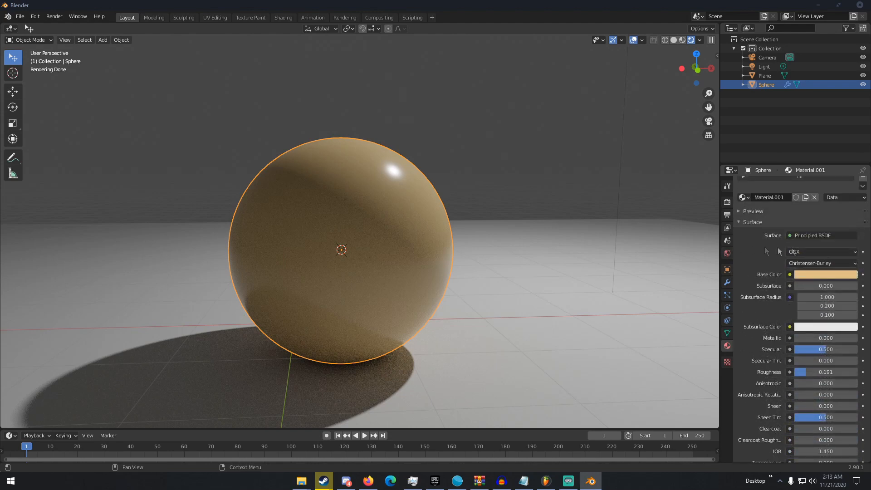
{"action": "scroll", "coordinate": [803, 326], "scroll_direction": "down", "scroll_amount": 8}
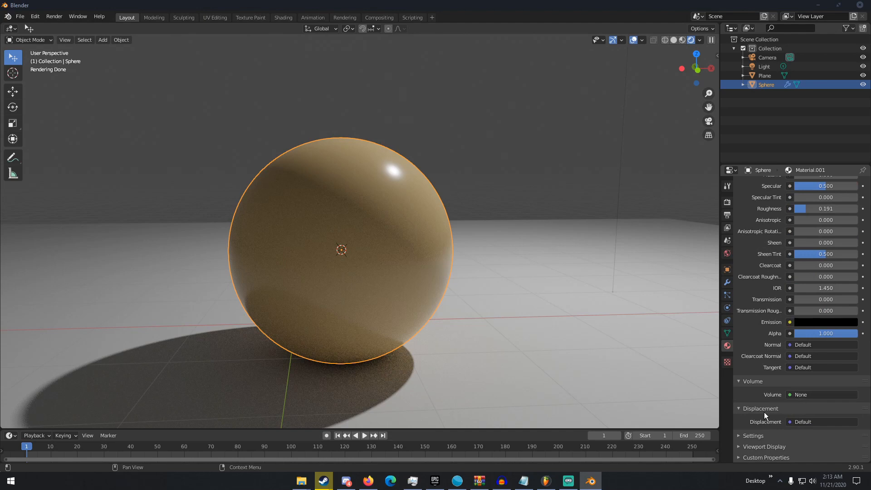
{"action": "left_click", "coordinate": [800, 421]}
- Expand the material's Settings section and examine its pass index, surface and volume options
{"action": "left_click", "coordinate": [754, 435]}
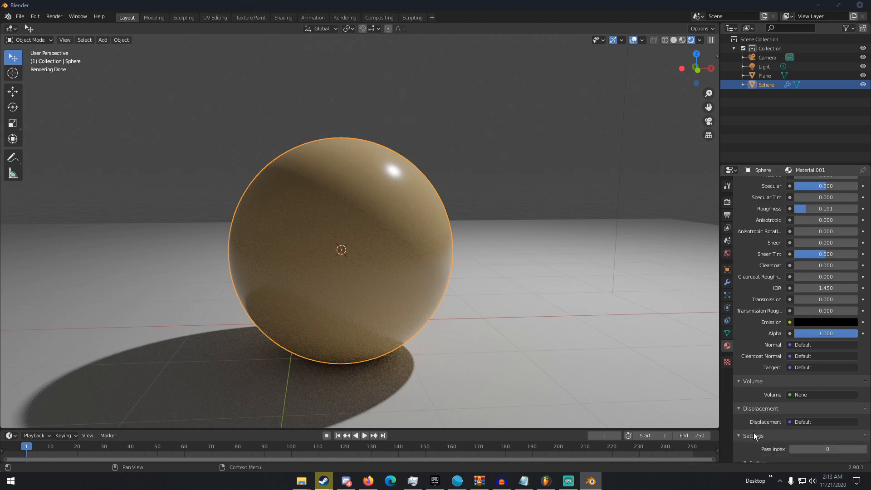
{"action": "scroll", "coordinate": [755, 424], "scroll_direction": "down", "scroll_amount": 3}
{"action": "scroll", "coordinate": [714, 406], "scroll_direction": "down", "scroll_amount": 4}
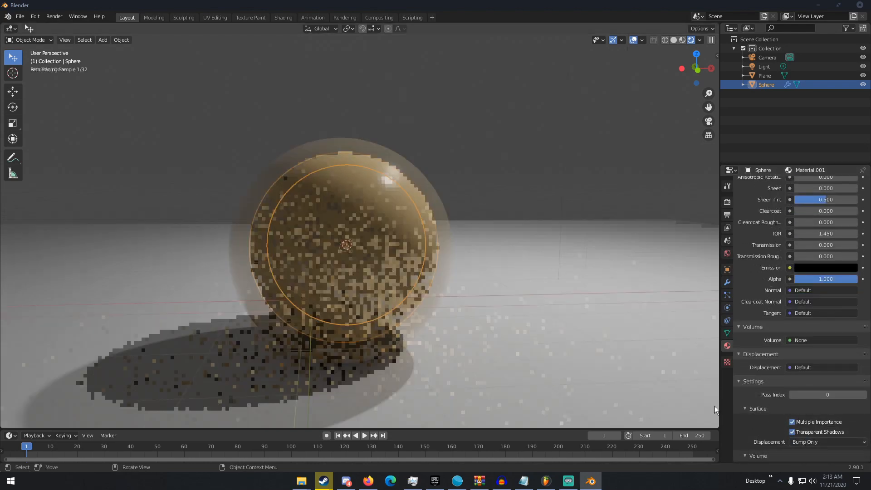
{"action": "scroll", "coordinate": [774, 404], "scroll_direction": "down", "scroll_amount": 3}
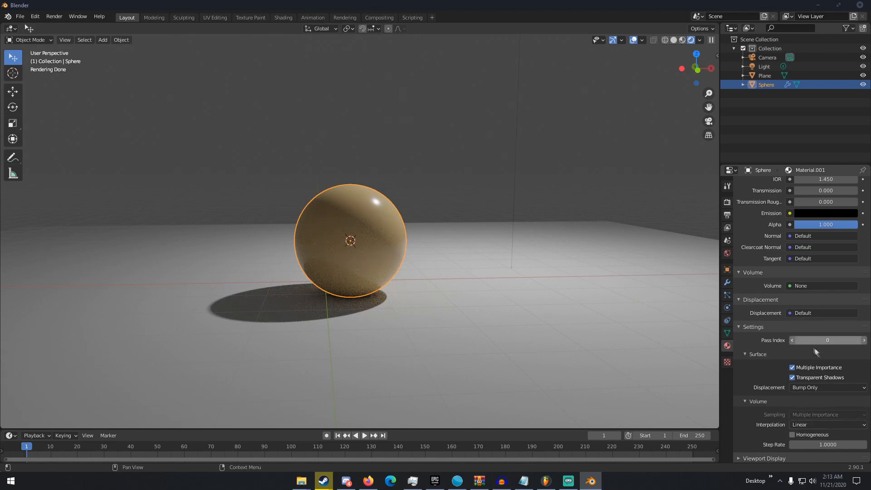
- Collapse the material's Settings, Displacement and Volume sections
{"action": "left_click", "coordinate": [753, 328]}
{"action": "left_click", "coordinate": [755, 410]}
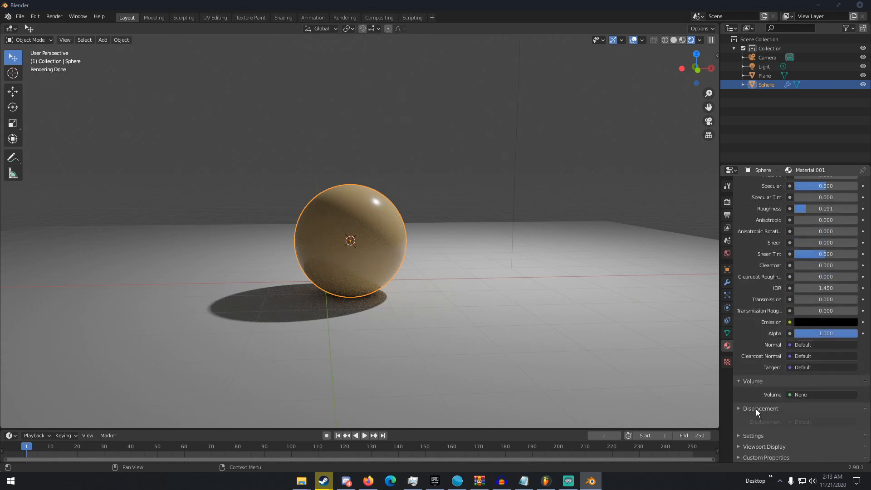
{"action": "left_click", "coordinate": [756, 402]}
{"action": "left_click", "coordinate": [758, 436]}
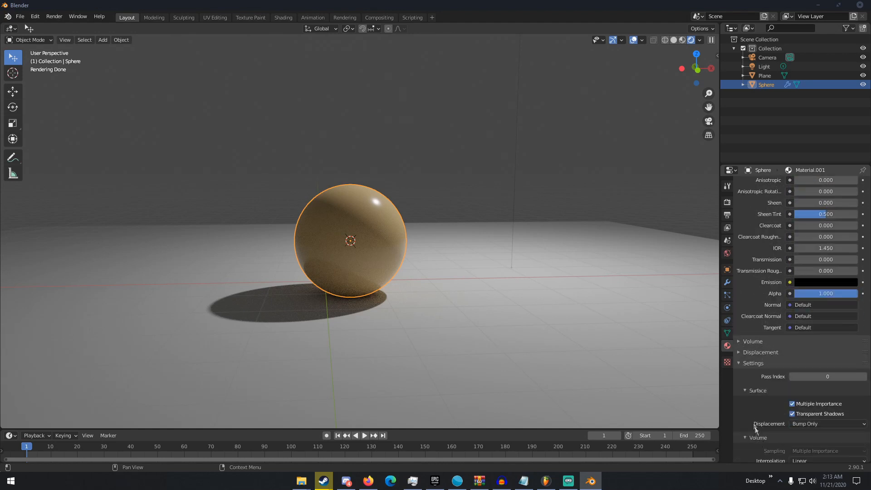
{"action": "left_click", "coordinate": [755, 362]}
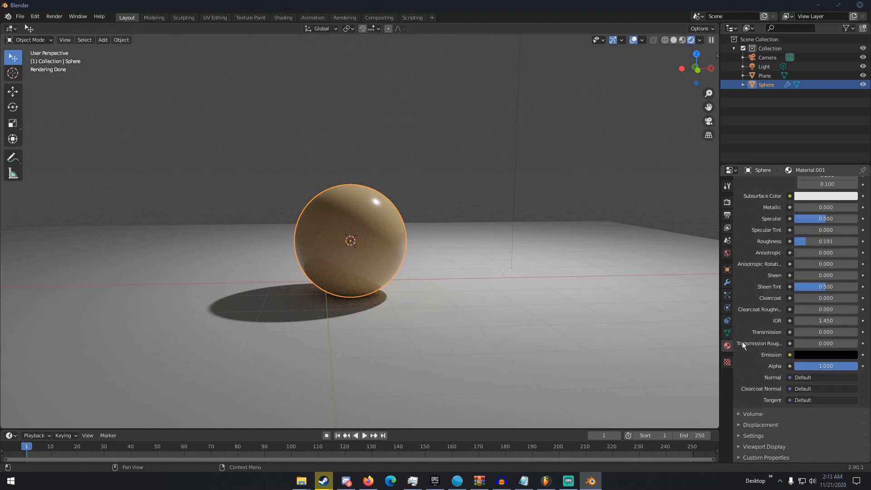
- Set the material's Viewport Display Metallic to 1.000 and switch the viewport to solid shading
{"action": "left_click", "coordinate": [779, 446]}
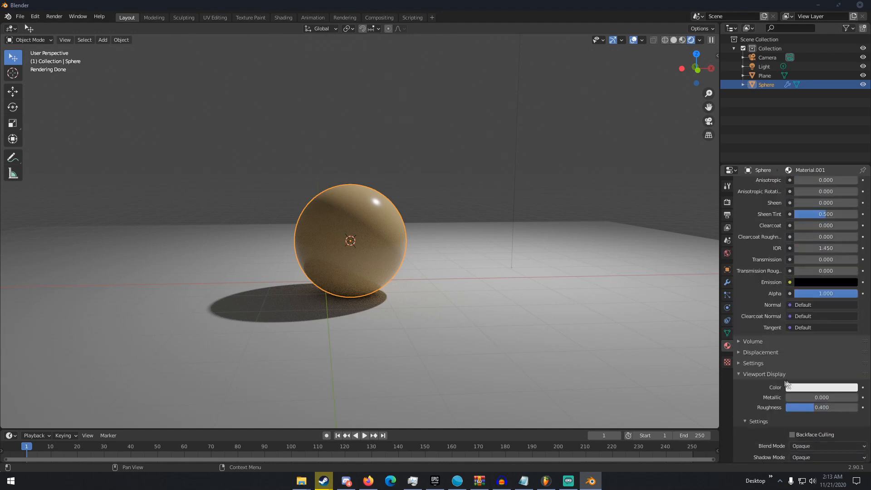
{"action": "left_click_drag", "start_coordinate": [796, 397], "coordinate": [857, 397]}
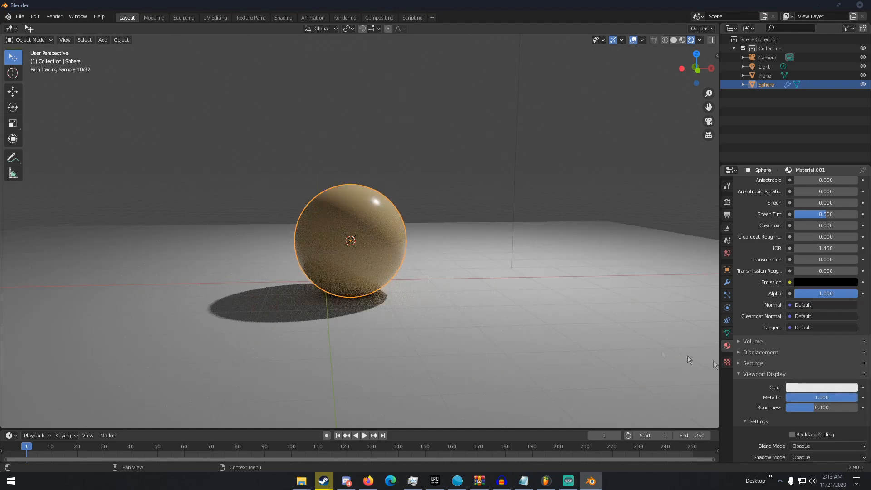
{"action": "key", "text": "z"}
{"action": "left_click", "coordinate": [543, 257]}
{"action": "mouse_move", "coordinate": [544, 258]}
{"action": "middle_mouse_down"}
{"action": "mouse_move", "coordinate": [488, 300]}
{"action": "mouse_move", "coordinate": [402, 274]}
{"action": "middle_mouse_up"}
- Set the Viewport Display Metallic and Roughness to 0.000 and its color to light blue (H 0.533, S 0.586, V 0.906)
{"action": "mouse_move", "coordinate": [821, 397]}
{"action": "left_mouse_down"}
{"action": "mouse_move", "coordinate": [786, 397]}
{"action": "mouse_move", "coordinate": [857, 397]}
{"action": "mouse_move", "coordinate": [786, 397]}
{"action": "mouse_move", "coordinate": [799, 408]}
{"action": "mouse_move", "coordinate": [786, 408]}
{"action": "left_mouse_up"}
{"action": "middle_click_drag", "start_coordinate": [631, 341], "coordinate": [481, 345]}
{"action": "left_click", "coordinate": [806, 387]}
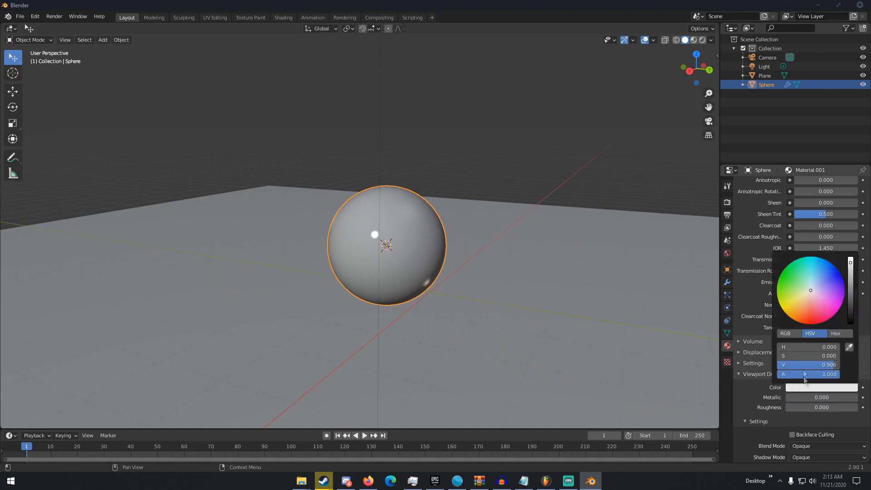
{"action": "left_click_drag", "start_coordinate": [809, 276], "coordinate": [805, 261]}
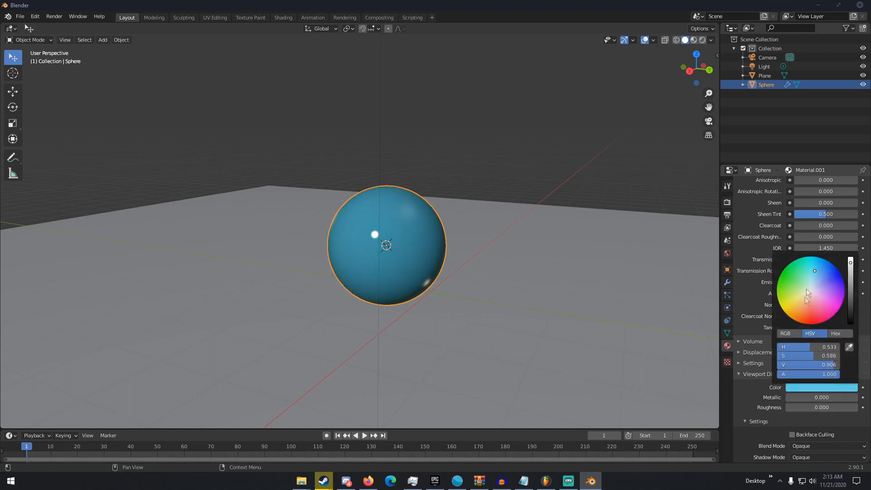
- Enable Backface Culling in the material's Viewport Display settings
{"action": "scroll", "coordinate": [761, 391], "scroll_direction": "down", "scroll_amount": 2}
{"action": "middle_click_drag", "start_coordinate": [642, 341], "coordinate": [706, 346]}
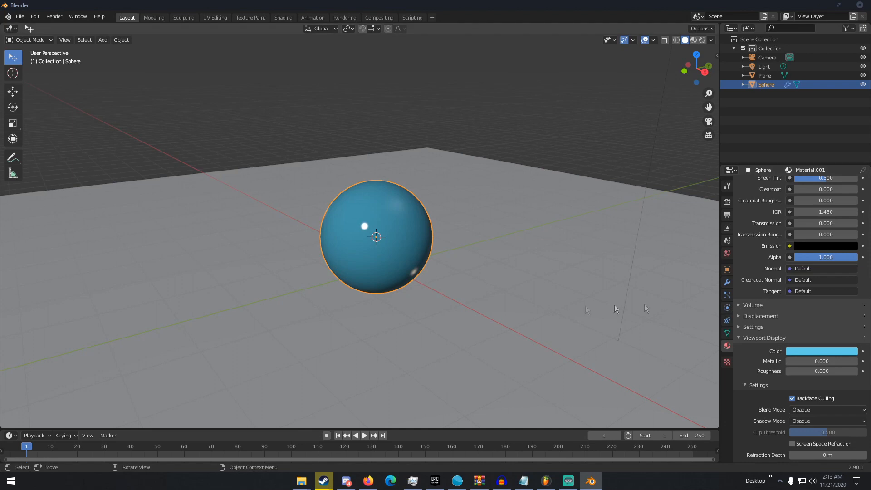
{"action": "middle_click_drag", "start_coordinate": [463, 290], "coordinate": [412, 287]}
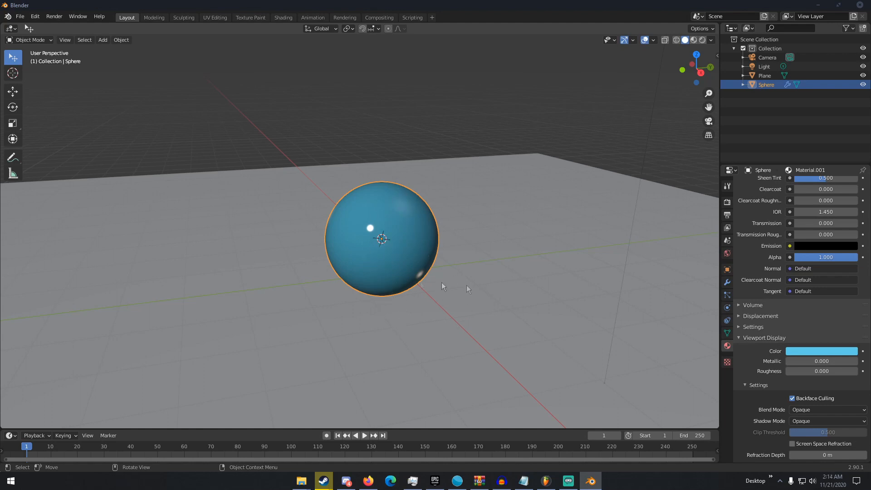
- Examine the remaining Viewport Display settings and the Custom Properties section, leaving Custom Properties collapsed
{"action": "scroll", "coordinate": [795, 442], "scroll_direction": "down", "scroll_amount": 2}
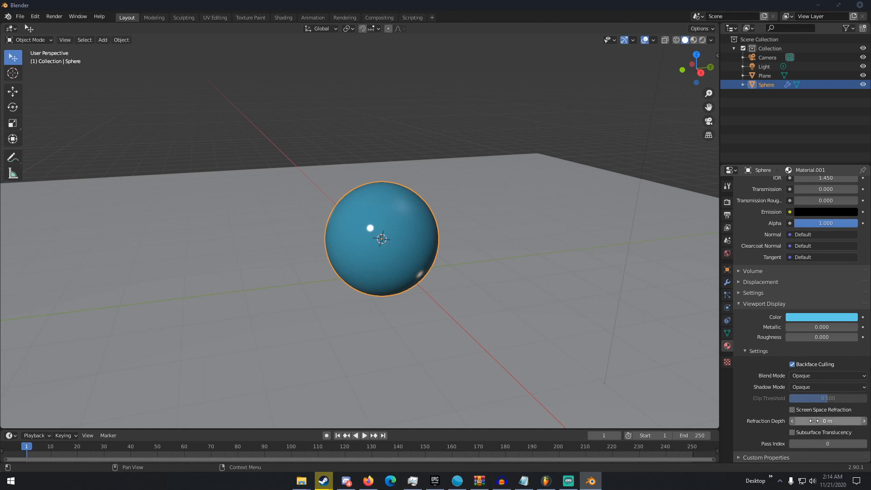
{"action": "left_click", "coordinate": [766, 457]}
{"action": "scroll", "coordinate": [766, 453], "scroll_direction": "down", "scroll_amount": 1}
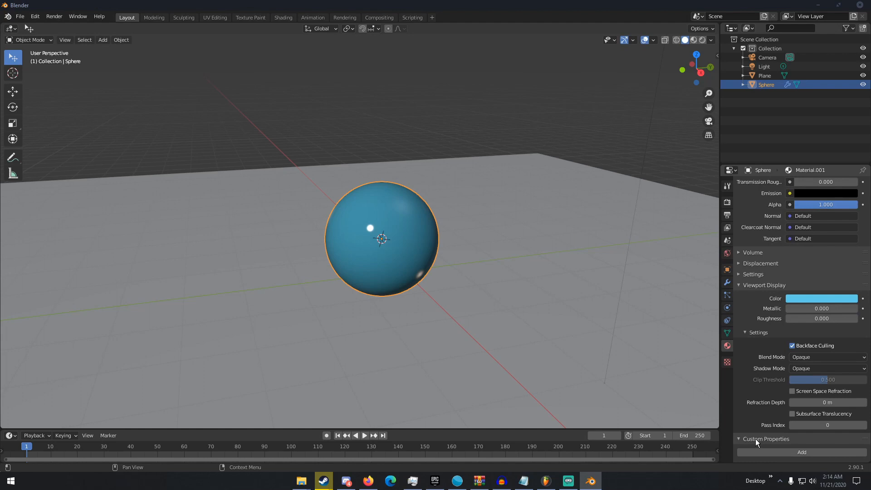
{"action": "left_click", "coordinate": [755, 439]}
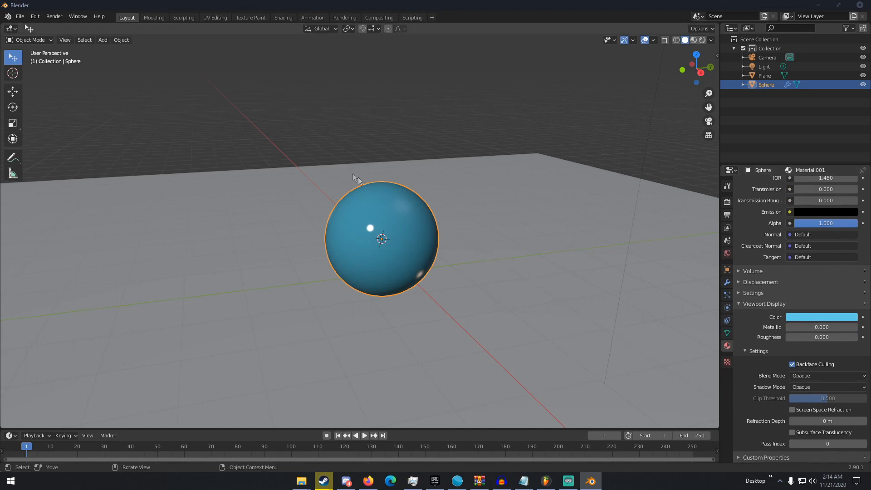
- Open the Modeling workspace and examine the sphere's mesh in Edit Mode
{"action": "left_click", "coordinate": [149, 18]}
{"action": "scroll", "coordinate": [349, 170], "scroll_direction": "up", "scroll_amount": 4}
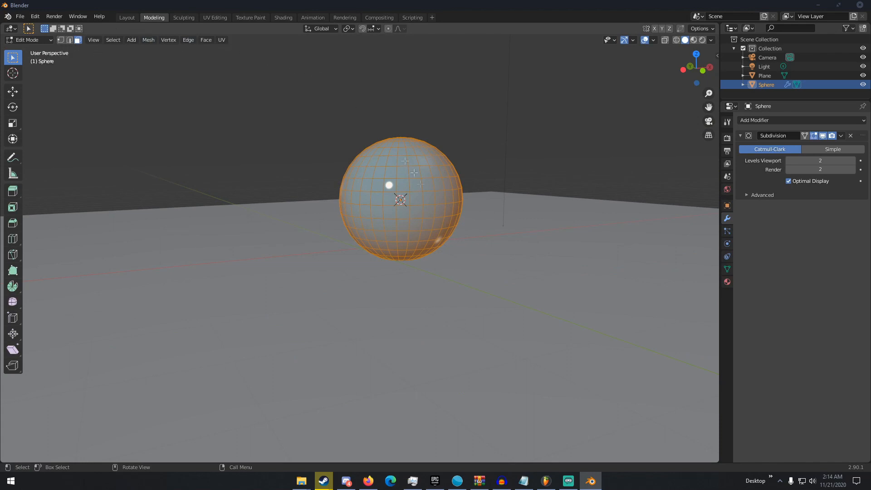
{"action": "middle_click_drag", "start_coordinate": [344, 195], "coordinate": [332, 241]}
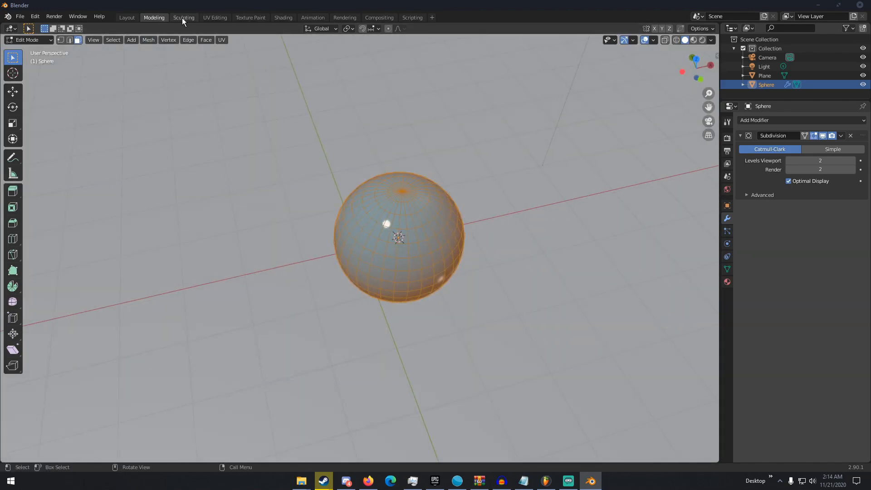
- Switch to the Sculpting workspace with the sphere as the sculpting object
{"action": "left_click", "coordinate": [181, 18]}
{"action": "middle_click_drag", "start_coordinate": [275, 171], "coordinate": [333, 176]}
{"action": "scroll", "coordinate": [333, 176], "scroll_direction": "down", "scroll_amount": 3}
{"action": "scroll", "coordinate": [334, 176], "scroll_direction": "down", "scroll_amount": 3}
{"action": "mouse_move", "coordinate": [415, 184]}
{"action": "middle_mouse_down"}
{"action": "mouse_move", "coordinate": [362, 166]}
{"action": "mouse_move", "coordinate": [342, 173]}
{"action": "middle_mouse_up"}
{"action": "scroll", "coordinate": [380, 172], "scroll_direction": "up", "scroll_amount": 4}
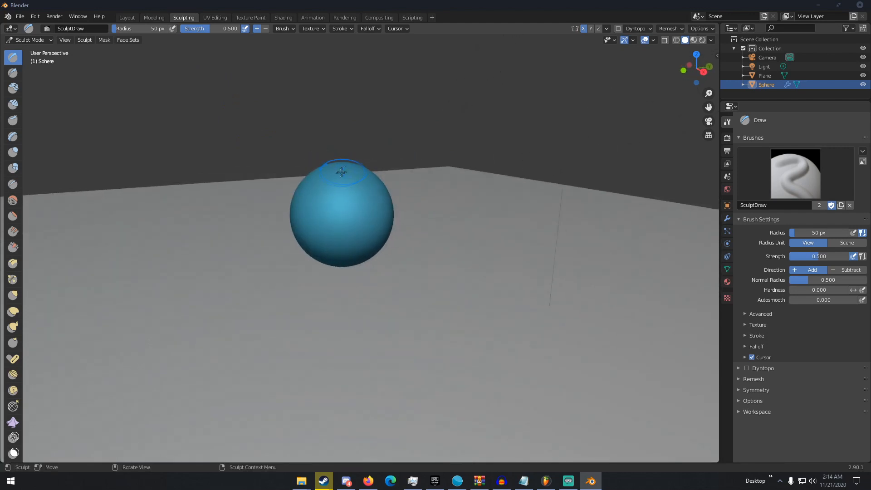
- Sculpt raised bumps on the sphere using the Draw brush at 50 px radius and 0.500 strength
{"action": "mouse_move", "coordinate": [324, 205]}
{"action": "left_mouse_down"}
{"action": "mouse_move", "coordinate": [364, 210]}
{"action": "mouse_move", "coordinate": [350, 221]}
{"action": "mouse_move", "coordinate": [347, 210]}
{"action": "left_mouse_up"}
{"action": "middle_click_drag", "start_coordinate": [345, 208], "coordinate": [260, 219]}
{"action": "left_click_drag", "start_coordinate": [305, 204], "coordinate": [310, 210]}
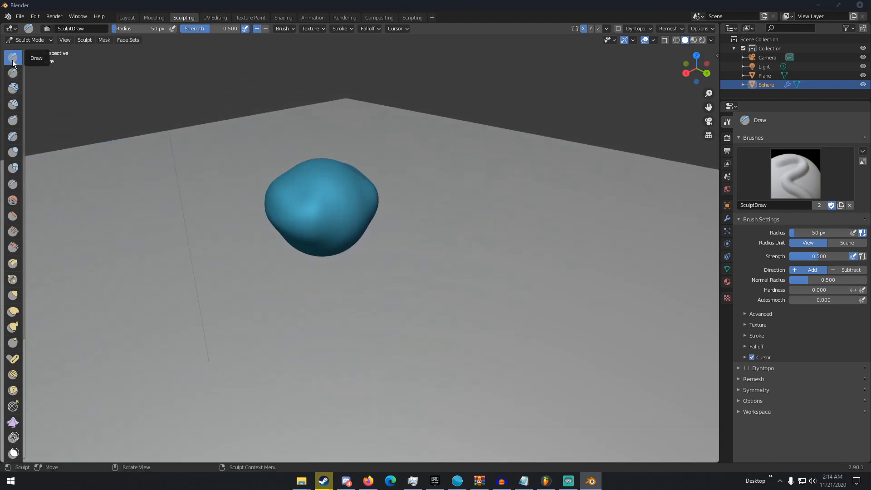
{"action": "mouse_move", "coordinate": [320, 209]}
{"action": "left_mouse_down"}
{"action": "mouse_move", "coordinate": [303, 219]}
{"action": "mouse_move", "coordinate": [311, 214]}
{"action": "left_mouse_up"}
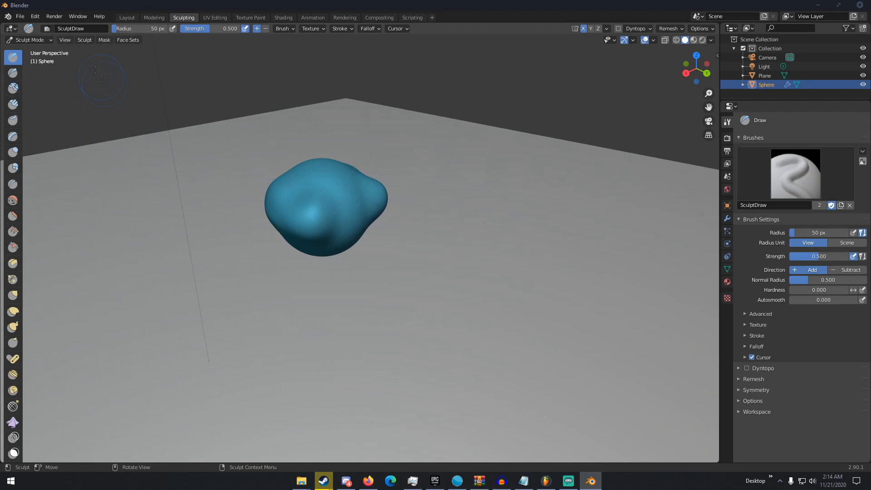
- Set the Draw brush's radius to 125 px and its strength to 1.000
{"action": "left_click", "coordinate": [48, 29]}
{"action": "left_click", "coordinate": [56, 63]}
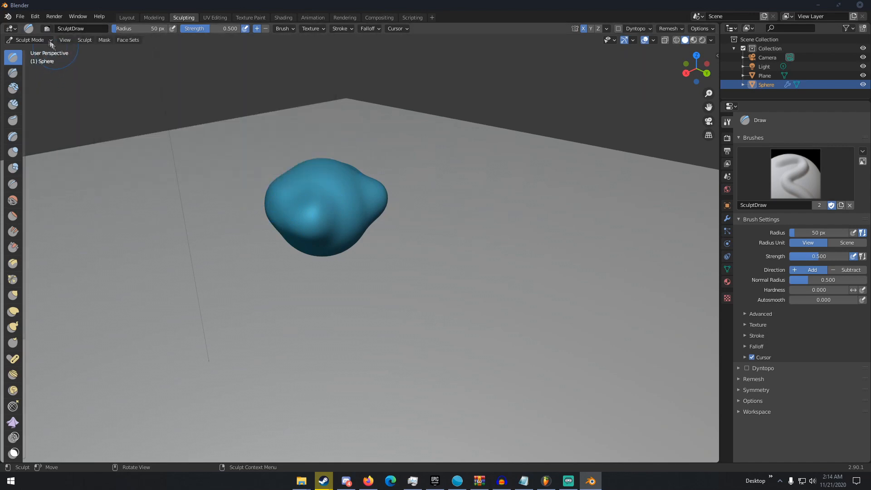
{"action": "key", "text": "f"}
{"action": "left_click", "coordinate": [376, 201]}
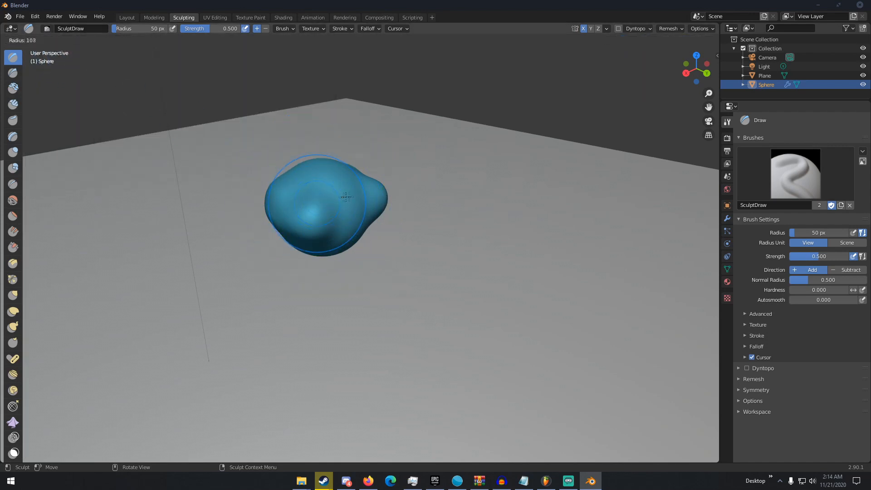
{"action": "key", "text": "shift+f"}
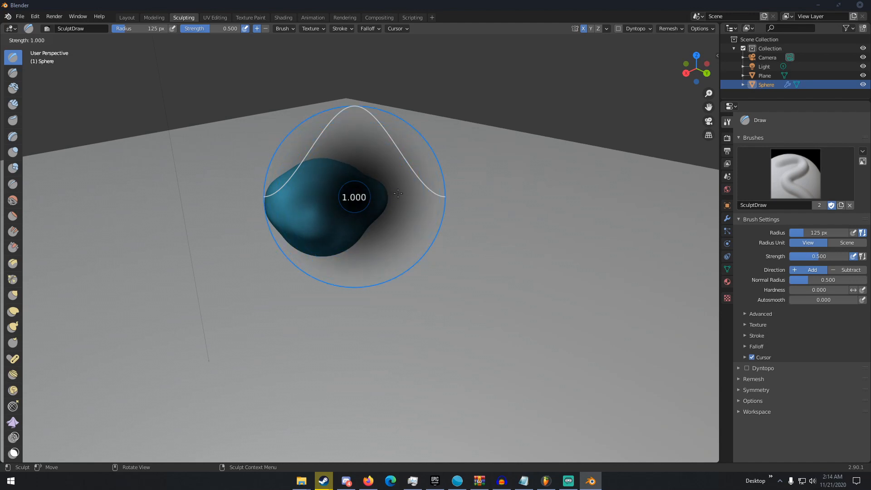
{"action": "left_click", "coordinate": [394, 191]}
- Sculpt two large bulges out of the sphere's opposite sides with the Draw brush and X symmetry
{"action": "mouse_move", "coordinate": [334, 197]}
{"action": "left_mouse_down"}
{"action": "mouse_move", "coordinate": [349, 191]}
{"action": "mouse_move", "coordinate": [358, 201]}
{"action": "left_mouse_up"}
{"action": "middle_click_drag", "start_coordinate": [358, 202], "coordinate": [406, 182]}
{"action": "mouse_move", "coordinate": [376, 181]}
{"action": "left_mouse_down"}
{"action": "mouse_move", "coordinate": [370, 191]}
{"action": "mouse_move", "coordinate": [410, 177]}
{"action": "left_mouse_up"}
{"action": "middle_click_drag", "start_coordinate": [410, 177], "coordinate": [292, 176]}
{"action": "mouse_move", "coordinate": [387, 167]}
{"action": "left_mouse_down"}
{"action": "mouse_move", "coordinate": [422, 141]}
{"action": "mouse_move", "coordinate": [399, 133]}
{"action": "left_mouse_up"}
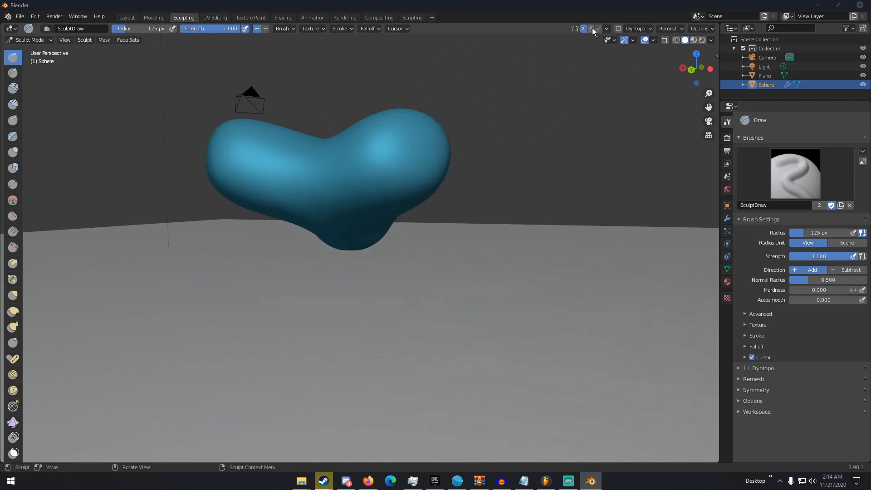
- Enlarge only one of the two sculpted arms with the Draw brush, with X symmetry turned off
{"action": "middle_click_drag", "start_coordinate": [454, 81], "coordinate": [529, 179]}
{"action": "mouse_move", "coordinate": [467, 130]}
{"action": "left_mouse_down"}
{"action": "mouse_move", "coordinate": [458, 135]}
{"action": "mouse_move", "coordinate": [507, 91]}
{"action": "left_mouse_up"}
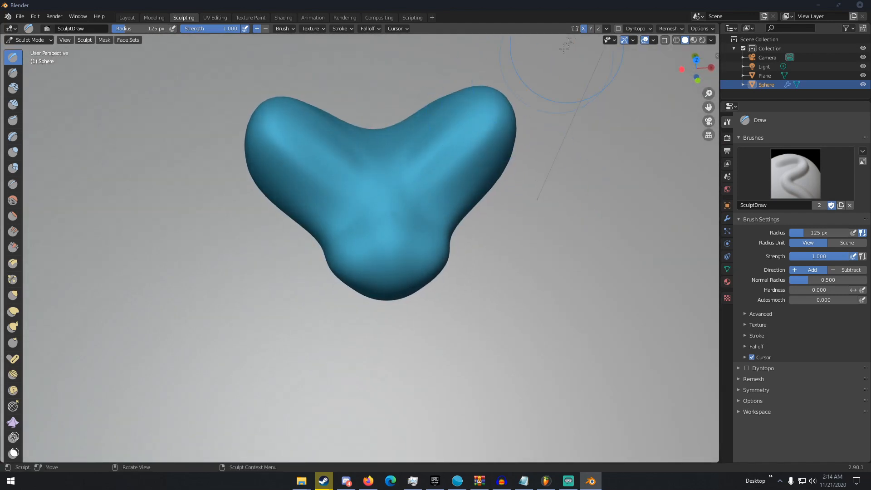
{"action": "mouse_move", "coordinate": [459, 144]}
{"action": "left_mouse_down"}
{"action": "mouse_move", "coordinate": [394, 223]}
{"action": "mouse_move", "coordinate": [421, 222]}
{"action": "mouse_move", "coordinate": [442, 206]}
{"action": "left_mouse_up"}
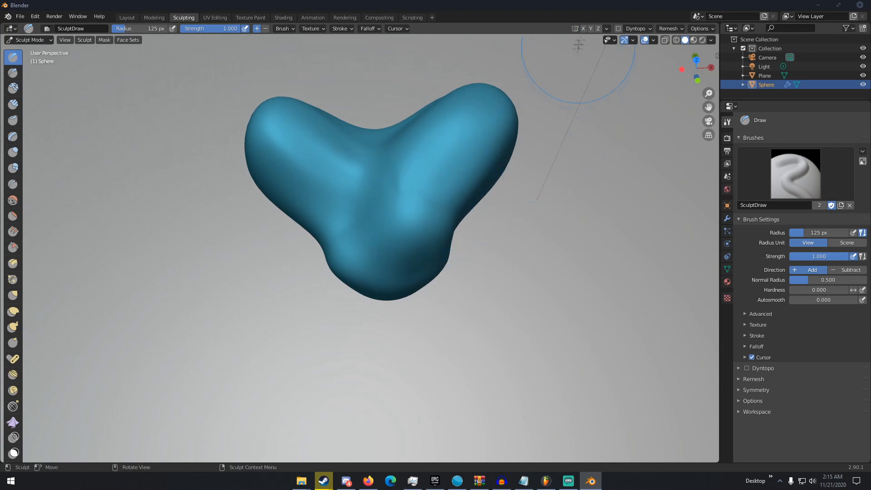
- Enable Y symmetry and sculpt mirrored bumps over the body from several sides with the Draw brush
{"action": "left_click", "coordinate": [592, 28]}
{"action": "mouse_move", "coordinate": [365, 207]}
{"action": "left_mouse_down"}
{"action": "mouse_move", "coordinate": [381, 190]}
{"action": "mouse_move", "coordinate": [399, 226]}
{"action": "left_mouse_up"}
{"action": "mouse_move", "coordinate": [400, 213]}
{"action": "middle_mouse_down"}
{"action": "mouse_move", "coordinate": [399, 158]}
{"action": "mouse_move", "coordinate": [376, 95]}
{"action": "mouse_move", "coordinate": [365, 132]}
{"action": "middle_mouse_up"}
{"action": "mouse_move", "coordinate": [362, 78]}
{"action": "left_mouse_down"}
{"action": "mouse_move", "coordinate": [367, 88]}
{"action": "mouse_move", "coordinate": [347, 118]}
{"action": "mouse_move", "coordinate": [380, 105]}
{"action": "left_mouse_up"}
{"action": "middle_click_drag", "start_coordinate": [397, 109], "coordinate": [377, 140]}
{"action": "left_click_drag", "start_coordinate": [360, 117], "coordinate": [380, 100]}
{"action": "middle_click_drag", "start_coordinate": [381, 100], "coordinate": [308, 119]}
{"action": "mouse_move", "coordinate": [342, 113]}
{"action": "left_mouse_down"}
{"action": "mouse_move", "coordinate": [329, 131]}
{"action": "mouse_move", "coordinate": [378, 127]}
{"action": "left_mouse_up"}
{"action": "middle_click_drag", "start_coordinate": [378, 128], "coordinate": [360, 175]}
{"action": "mouse_move", "coordinate": [360, 175]}
{"action": "left_mouse_down"}
{"action": "mouse_move", "coordinate": [410, 195]}
{"action": "mouse_move", "coordinate": [360, 189]}
{"action": "left_mouse_up"}
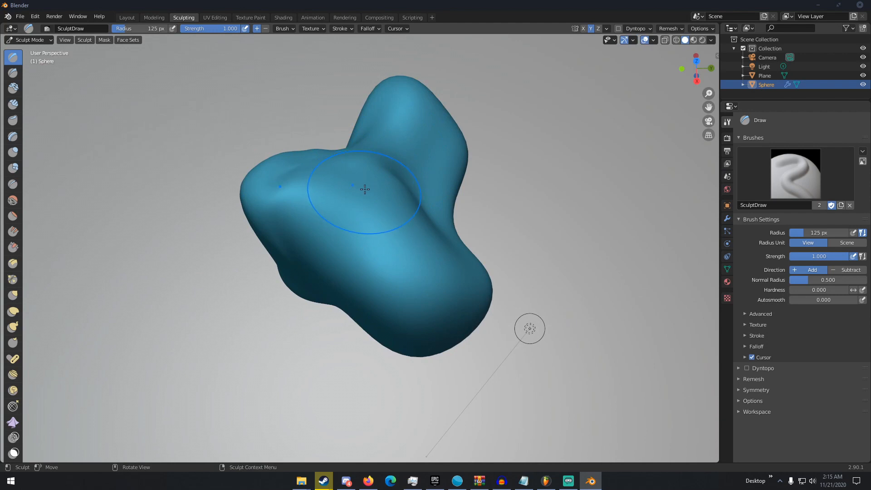
- Add Z symmetry to the Y symmetry, sculpt mirrored bulges on the body, and finish by turning both symmetries off
{"action": "left_click", "coordinate": [597, 29]}
{"action": "left_click_drag", "start_coordinate": [350, 170], "coordinate": [356, 167]}
{"action": "left_click_drag", "start_coordinate": [337, 195], "coordinate": [348, 192]}
{"action": "middle_click_drag", "start_coordinate": [403, 198], "coordinate": [372, 141]}
{"action": "mouse_move", "coordinate": [372, 141]}
{"action": "left_mouse_down"}
{"action": "mouse_move", "coordinate": [356, 115]}
{"action": "mouse_move", "coordinate": [414, 148]}
{"action": "mouse_move", "coordinate": [346, 161]}
{"action": "mouse_move", "coordinate": [399, 131]}
{"action": "left_mouse_up"}
{"action": "middle_click_drag", "start_coordinate": [400, 132], "coordinate": [429, 164]}
{"action": "mouse_move", "coordinate": [430, 163]}
{"action": "left_mouse_down"}
{"action": "mouse_move", "coordinate": [427, 198]}
{"action": "mouse_move", "coordinate": [439, 194]}
{"action": "left_mouse_up"}
{"action": "left_click", "coordinate": [591, 28]}
{"action": "left_click", "coordinate": [597, 28]}
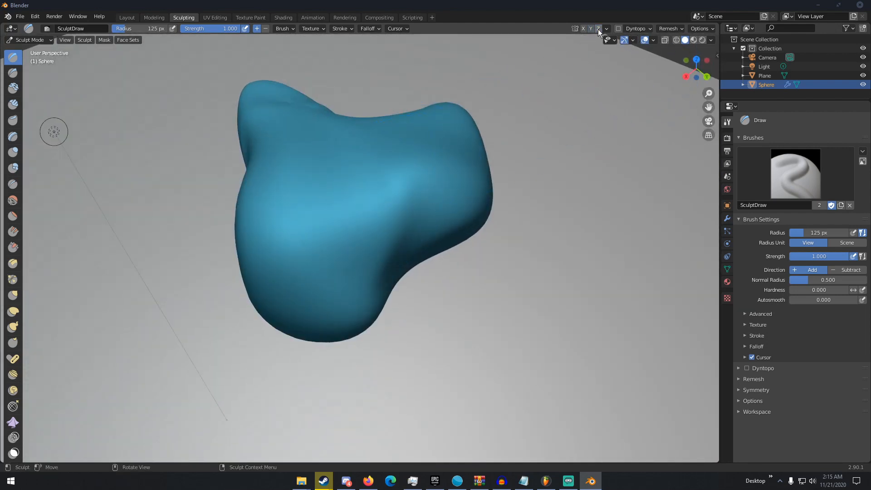
- Enable Dyntopo for the mesh and sculpt rounded bulges on its front with the Draw brush
{"action": "left_click", "coordinate": [628, 29]}
{"action": "left_click", "coordinate": [575, 77]}
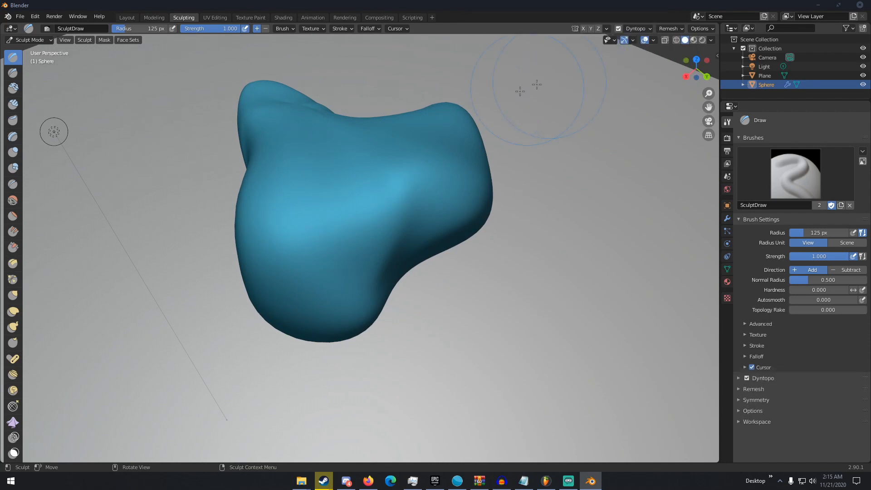
{"action": "mouse_move", "coordinate": [340, 189]}
{"action": "left_mouse_down"}
{"action": "mouse_move", "coordinate": [367, 213]}
{"action": "mouse_move", "coordinate": [387, 198]}
{"action": "left_mouse_up"}
{"action": "scroll", "coordinate": [387, 198], "scroll_direction": "up", "scroll_amount": 3}
{"action": "mouse_move", "coordinate": [389, 125]}
{"action": "left_mouse_down"}
{"action": "mouse_move", "coordinate": [430, 131]}
{"action": "mouse_move", "coordinate": [379, 147]}
{"action": "mouse_move", "coordinate": [431, 141]}
{"action": "mouse_move", "coordinate": [475, 156]}
{"action": "mouse_move", "coordinate": [458, 163]}
{"action": "left_mouse_up"}
{"action": "scroll", "coordinate": [379, 147], "scroll_direction": "up", "scroll_amount": 4}
{"action": "scroll", "coordinate": [409, 140], "scroll_direction": "down", "scroll_amount": 2}
{"action": "scroll", "coordinate": [458, 163], "scroll_direction": "down", "scroll_amount": 5}
{"action": "mouse_move", "coordinate": [403, 181]}
{"action": "left_mouse_down"}
{"action": "mouse_move", "coordinate": [395, 165]}
{"action": "mouse_move", "coordinate": [422, 141]}
{"action": "left_mouse_up"}
- Sculpt and smooth the front bulge at close and distant zoom levels, with Dyntopo detailing on Relative Detail
{"action": "left_click", "coordinate": [637, 29]}
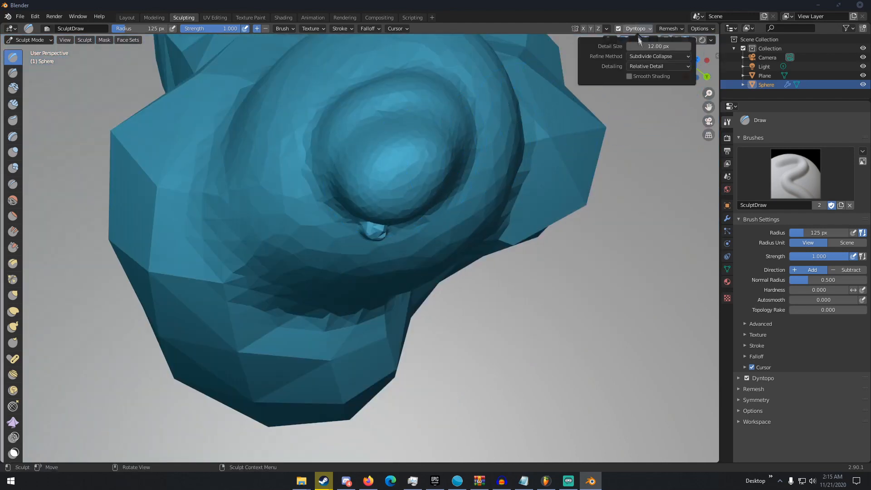
{"action": "left_click", "coordinate": [649, 67]}
{"action": "left_click", "coordinate": [650, 67]}
{"action": "scroll", "coordinate": [459, 163], "scroll_direction": "up", "scroll_amount": 9}
{"action": "mouse_move", "coordinate": [449, 181]}
{"action": "left_mouse_down"}
{"action": "mouse_move", "coordinate": [482, 166]}
{"action": "mouse_move", "coordinate": [476, 151]}
{"action": "left_mouse_up"}
{"action": "scroll", "coordinate": [472, 150], "scroll_direction": "down", "scroll_amount": 8}
{"action": "scroll", "coordinate": [470, 146], "scroll_direction": "up", "scroll_amount": 10}
{"action": "scroll", "coordinate": [472, 147], "scroll_direction": "down", "scroll_amount": 2}
{"action": "scroll", "coordinate": [475, 152], "scroll_direction": "down", "scroll_amount": 9}
{"action": "mouse_move", "coordinate": [373, 234]}
{"action": "left_mouse_down", "text": "shift"}
{"action": "mouse_move", "coordinate": [384, 237]}
{"action": "mouse_move", "coordinate": [347, 229]}
{"action": "mouse_move", "coordinate": [346, 237]}
{"action": "mouse_move", "coordinate": [361, 237]}
{"action": "left_mouse_up", "text": "shift"}
{"action": "scroll", "coordinate": [349, 225], "scroll_direction": "down", "scroll_amount": 7}
{"action": "scroll", "coordinate": [349, 225], "scroll_direction": "down", "scroll_amount": 5}
{"action": "scroll", "coordinate": [347, 229], "scroll_direction": "down", "scroll_amount": 4}
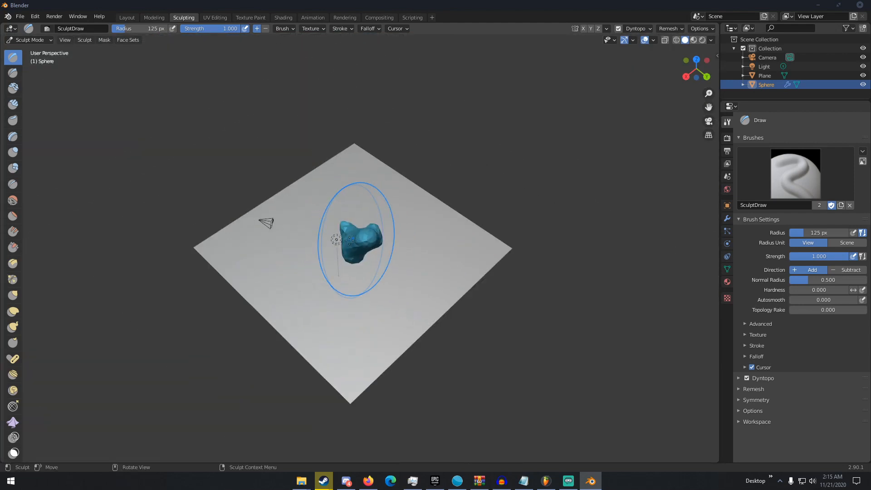
- Set Dyntopo's detailing to Constant Detail with a resolution of 21.50 and sculpt smooth bulges out of the faceted mesh
{"action": "scroll", "coordinate": [389, 227], "scroll_direction": "up", "scroll_amount": 5}
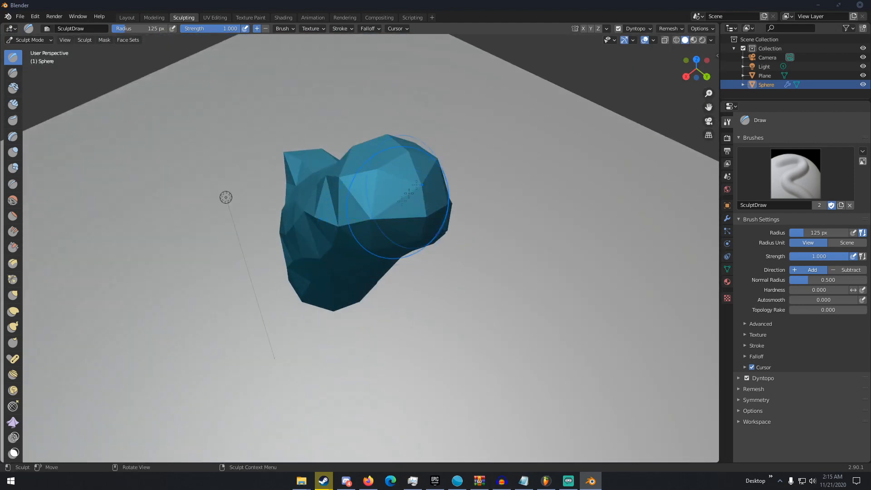
{"action": "left_click", "coordinate": [640, 29]}
{"action": "left_click", "coordinate": [648, 65]}
{"action": "left_click", "coordinate": [647, 86]}
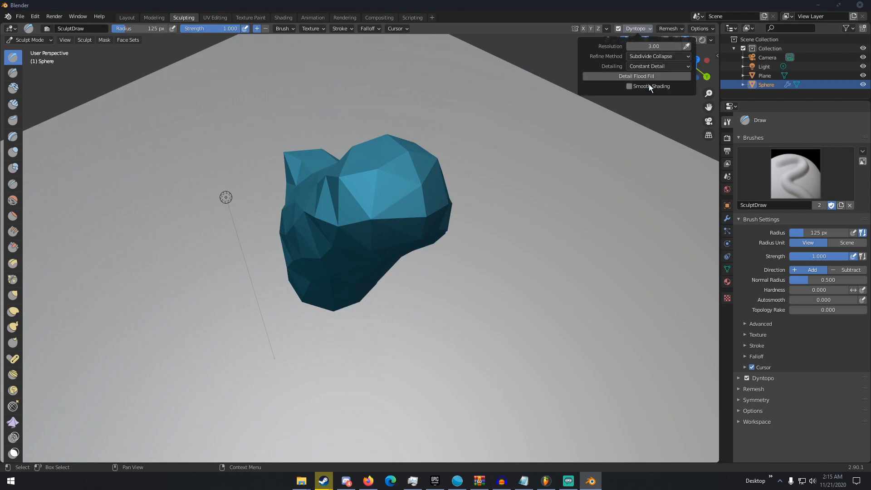
{"action": "mouse_move", "coordinate": [402, 182]}
{"action": "left_mouse_down"}
{"action": "mouse_move", "coordinate": [384, 168]}
{"action": "mouse_move", "coordinate": [388, 200]}
{"action": "left_mouse_up"}
{"action": "middle_click_drag", "start_coordinate": [389, 199], "coordinate": [379, 152]}
{"action": "mouse_move", "coordinate": [379, 152]}
{"action": "left_mouse_down"}
{"action": "mouse_move", "coordinate": [409, 125]}
{"action": "mouse_move", "coordinate": [399, 150]}
{"action": "mouse_move", "coordinate": [408, 154]}
{"action": "left_mouse_up"}
{"action": "scroll", "coordinate": [366, 207], "scroll_direction": "down", "scroll_amount": 5}
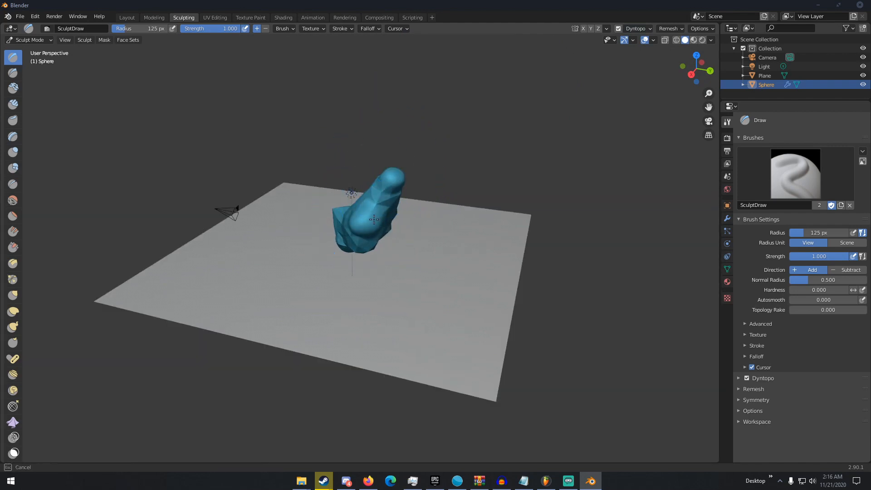
- Set Dyntopo's detailing to Brush Detail and sculpt a large rounded bulge on the mesh's faceted side
{"action": "mouse_move", "coordinate": [427, 156]}
{"action": "middle_mouse_down"}
{"action": "mouse_move", "coordinate": [340, 145]}
{"action": "mouse_move", "coordinate": [267, 161]}
{"action": "mouse_move", "coordinate": [328, 159]}
{"action": "middle_mouse_up"}
{"action": "scroll", "coordinate": [340, 146], "scroll_direction": "up", "scroll_amount": 6}
{"action": "left_click", "coordinate": [637, 28]}
{"action": "left_click", "coordinate": [651, 58]}
{"action": "left_click", "coordinate": [649, 83]}
{"action": "left_click", "coordinate": [639, 67]}
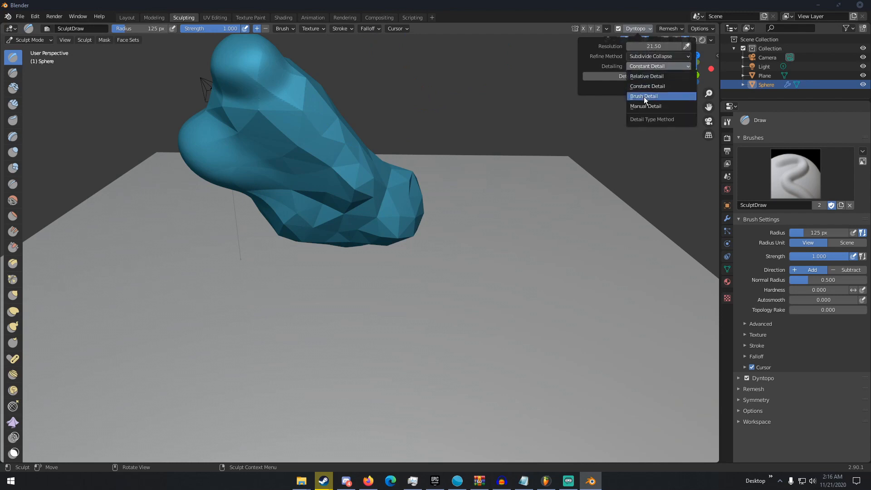
{"action": "left_click", "coordinate": [644, 97]}
{"action": "mouse_move", "coordinate": [326, 121]}
{"action": "left_mouse_down"}
{"action": "mouse_move", "coordinate": [320, 137]}
{"action": "mouse_move", "coordinate": [308, 114]}
{"action": "mouse_move", "coordinate": [363, 136]}
{"action": "mouse_move", "coordinate": [361, 213]}
{"action": "left_mouse_up"}
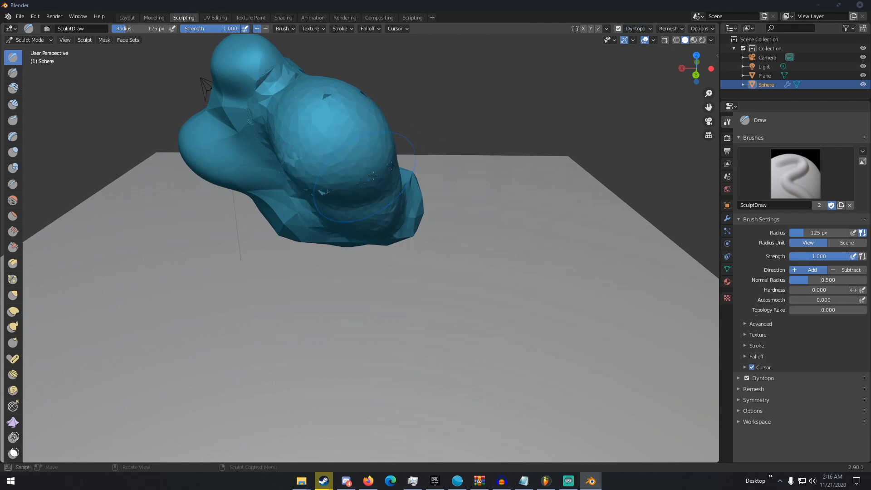
- Set Dyntopo's detailing to Manual Detail and sculpt over the large rounded bulge
{"action": "left_click", "coordinate": [637, 27]}
{"action": "left_click", "coordinate": [643, 67]}
{"action": "left_click", "coordinate": [653, 106]}
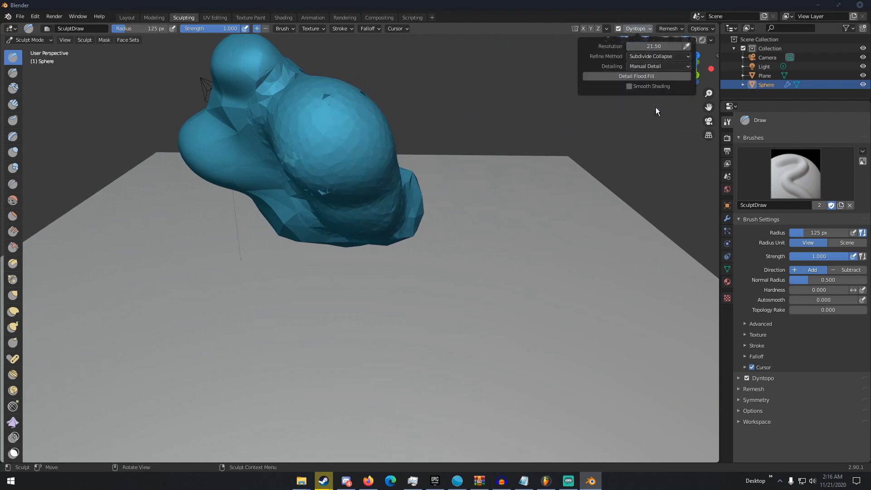
{"action": "left_click", "coordinate": [637, 76]}
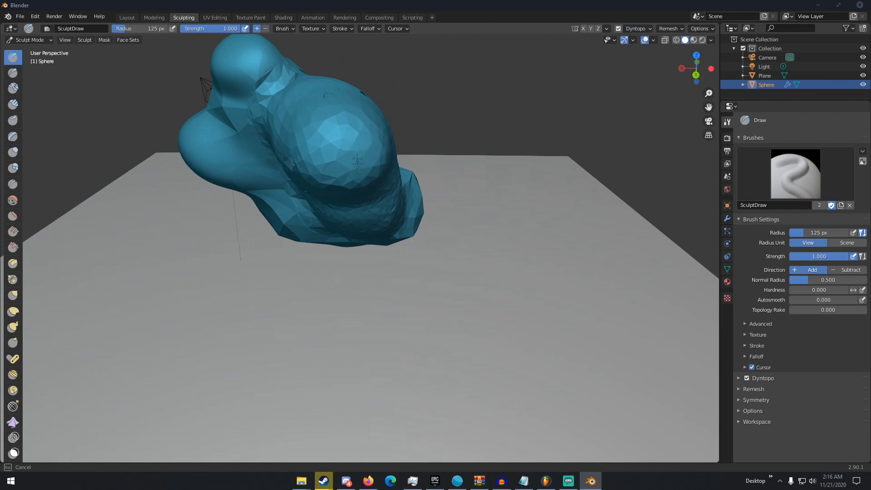
- Return Dyntopo's detailing to Constant Detail and bring up the Remesh settings
{"action": "left_click", "coordinate": [644, 29]}
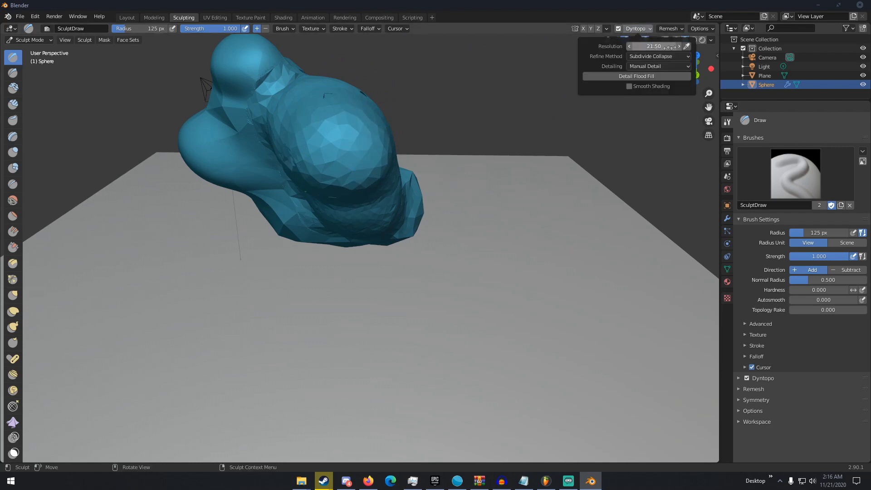
{"action": "left_click", "coordinate": [658, 66]}
{"action": "left_click", "coordinate": [653, 85]}
{"action": "left_click", "coordinate": [664, 29]}
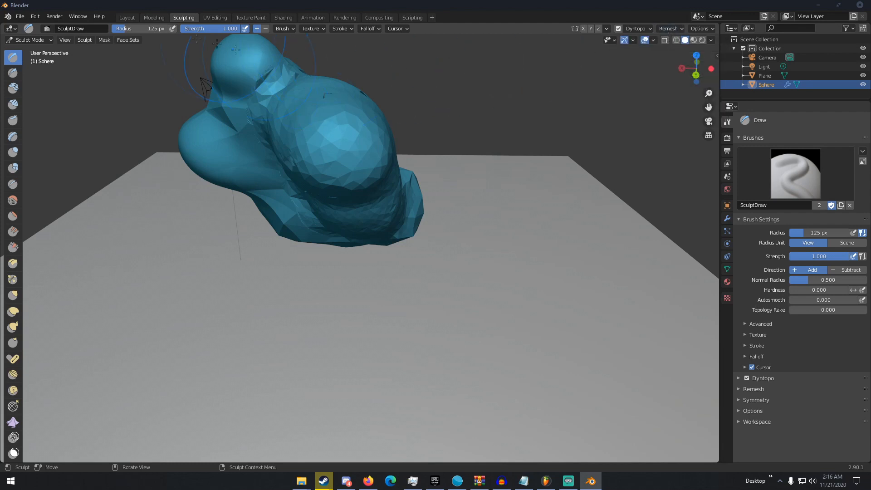
{"action": "left_click", "coordinate": [676, 29]}
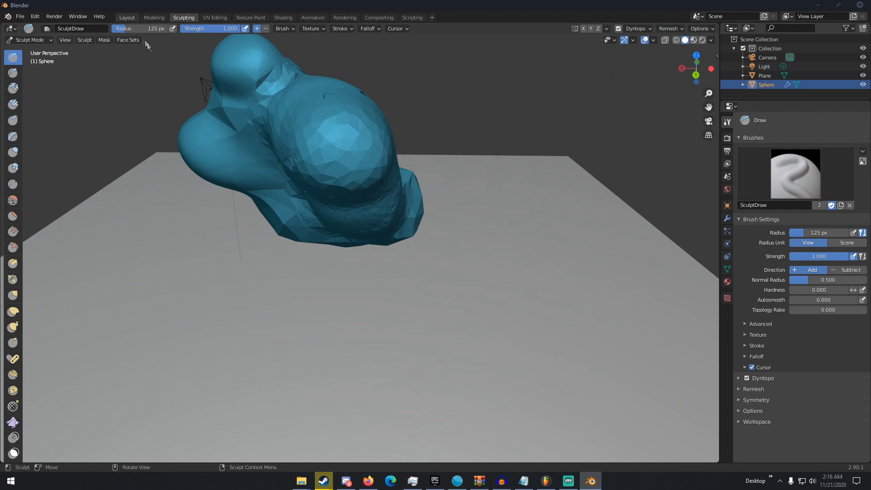
- Reopen the Sculpting workspace from Layout and look through the Remesh settings and the auto-masking options
{"action": "left_click", "coordinate": [126, 17]}
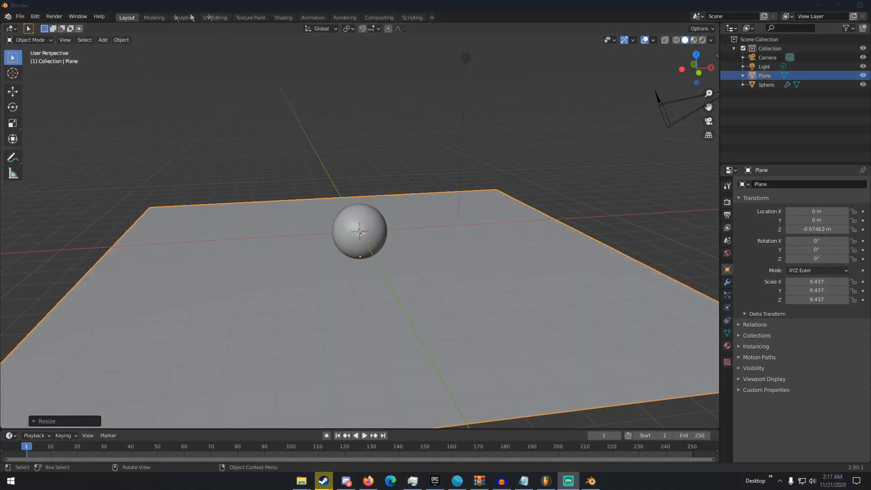
{"action": "left_click", "coordinate": [183, 18]}
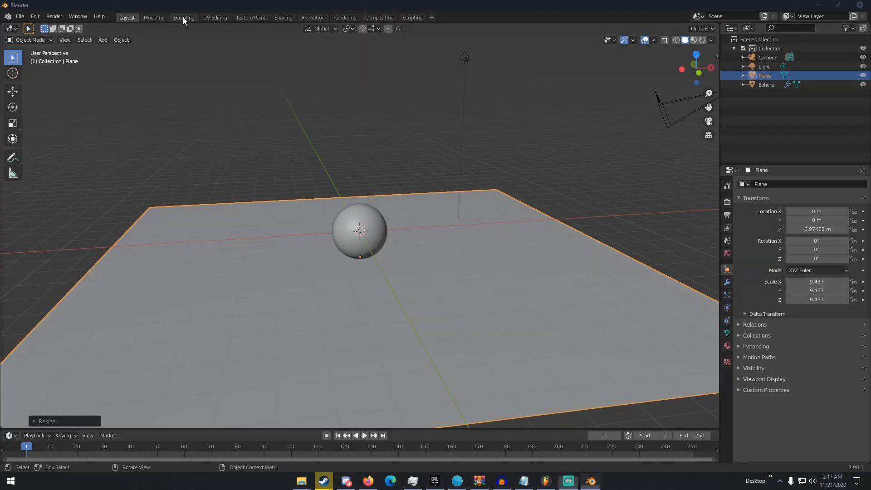
{"action": "left_click", "coordinate": [657, 30]}
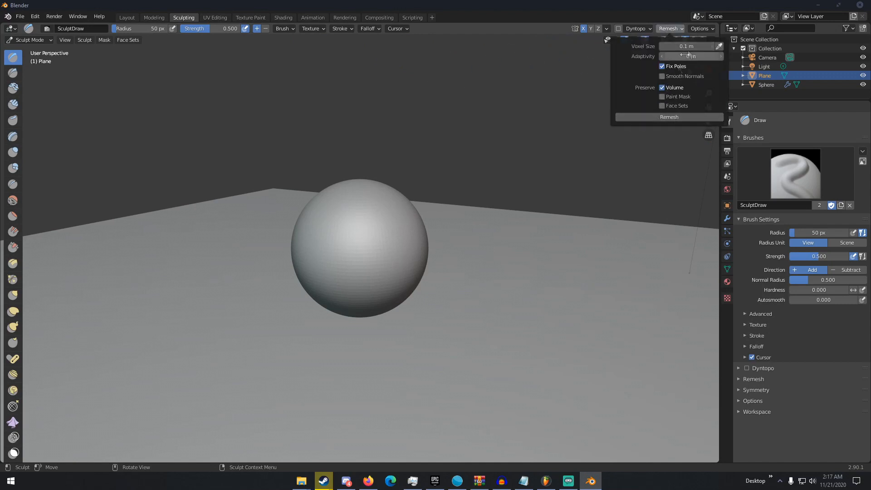
{"action": "left_click", "coordinate": [699, 29]}
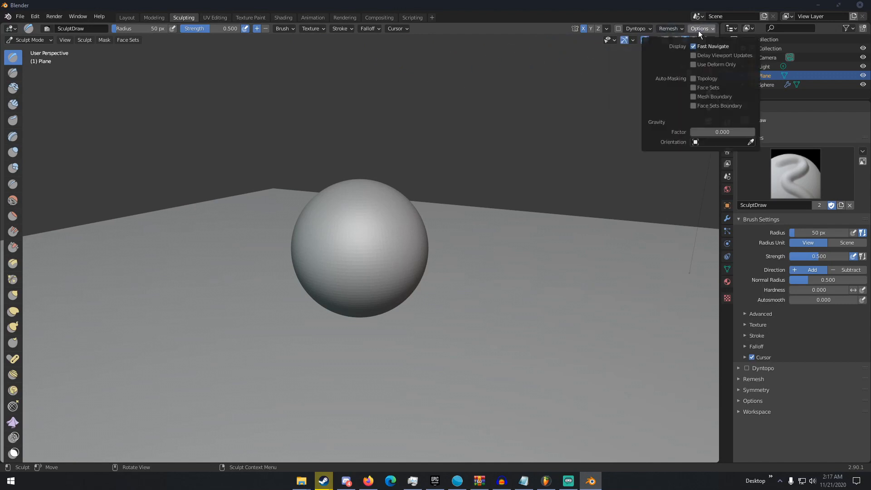
{"action": "left_click", "coordinate": [692, 78]}
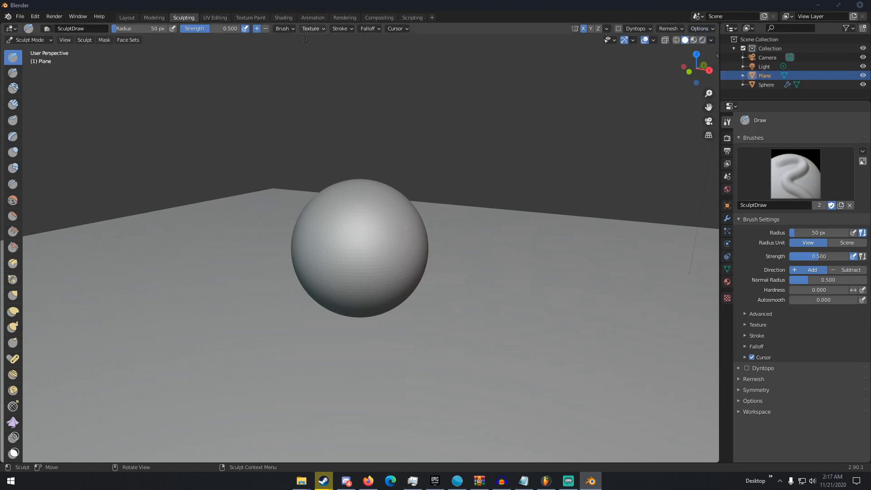
- Examine the Draw brush's general, texture, stroke and falloff settings, including the falloff curve presets
{"action": "left_click", "coordinate": [287, 28]}
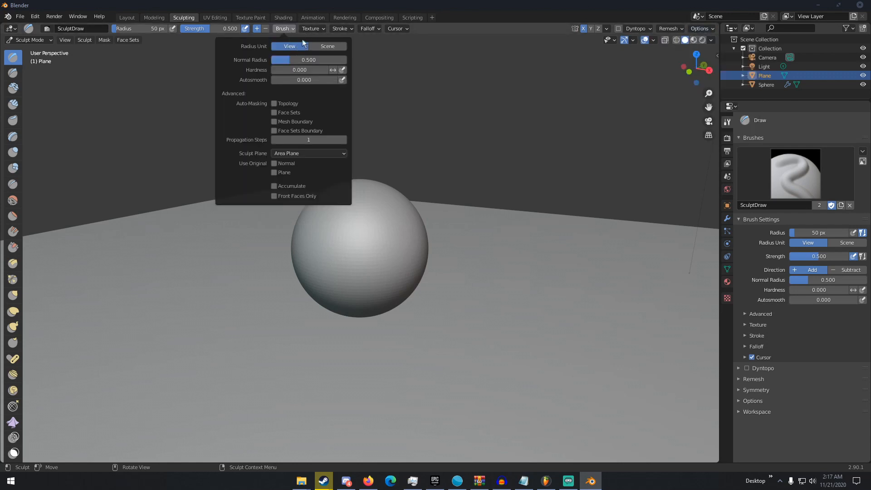
{"action": "left_click", "coordinate": [305, 28]}
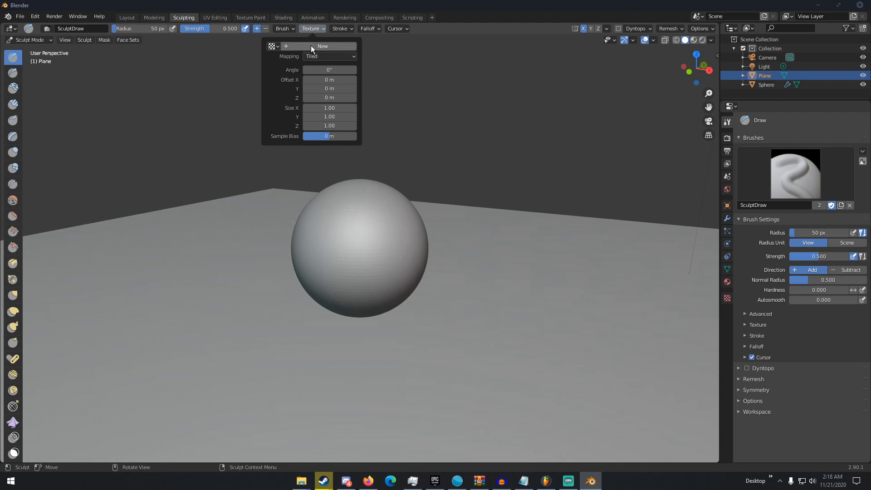
{"action": "left_click", "coordinate": [340, 28]}
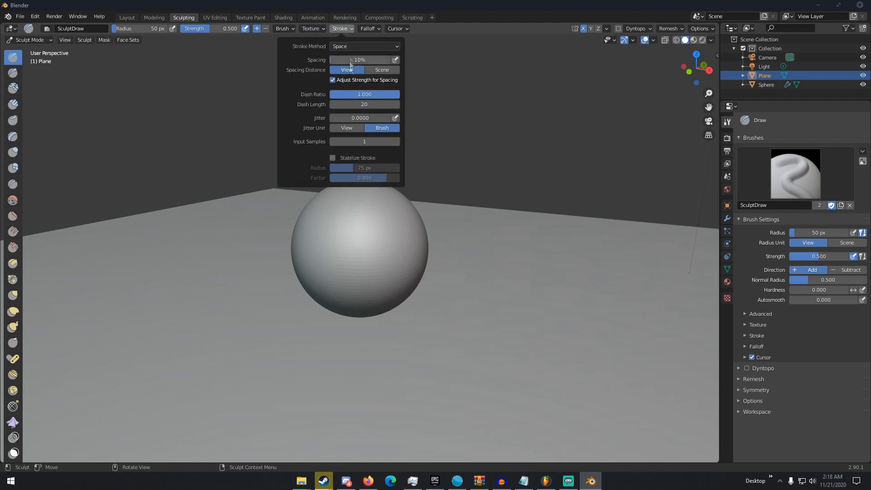
{"action": "left_click", "coordinate": [368, 27]}
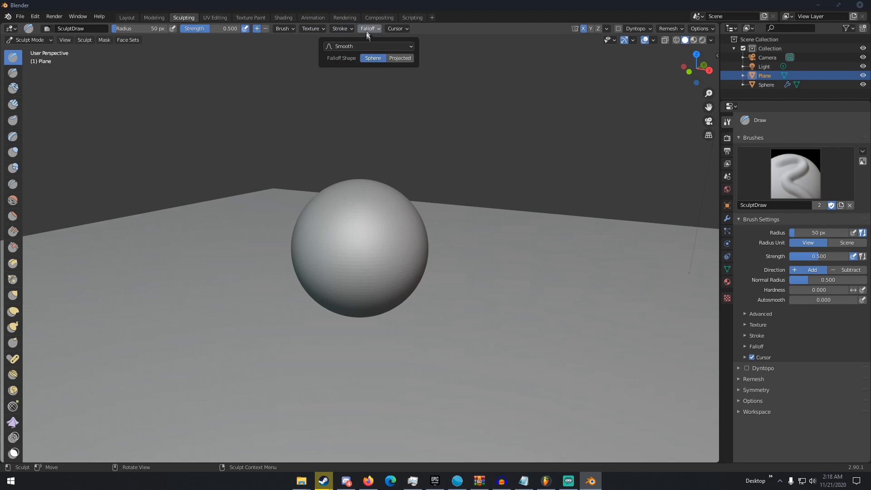
{"action": "left_click", "coordinate": [366, 47]}
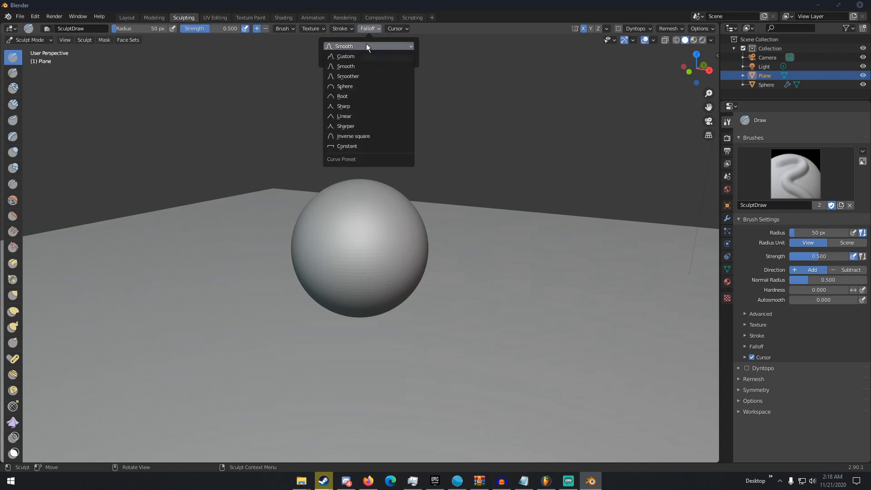
- Hide the brush cursor, check the sphere without it, and turn the cursor display back on
{"action": "left_click", "coordinate": [388, 29]}
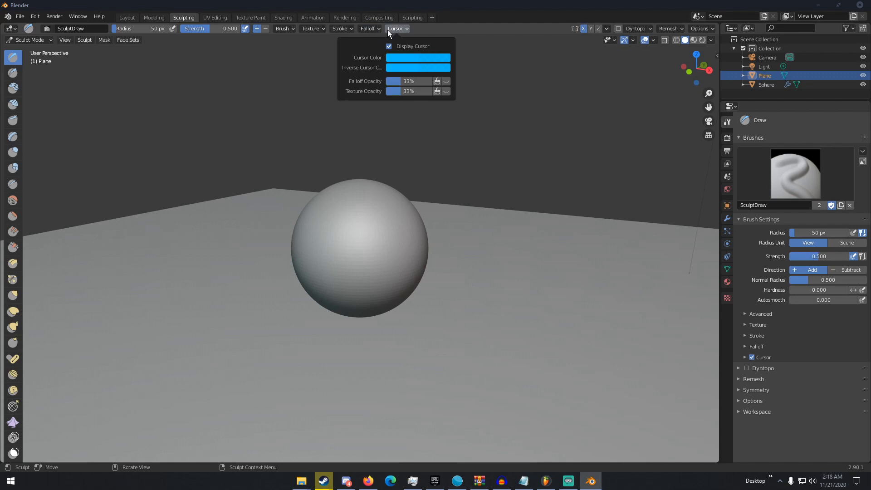
{"action": "left_click", "coordinate": [388, 45]}
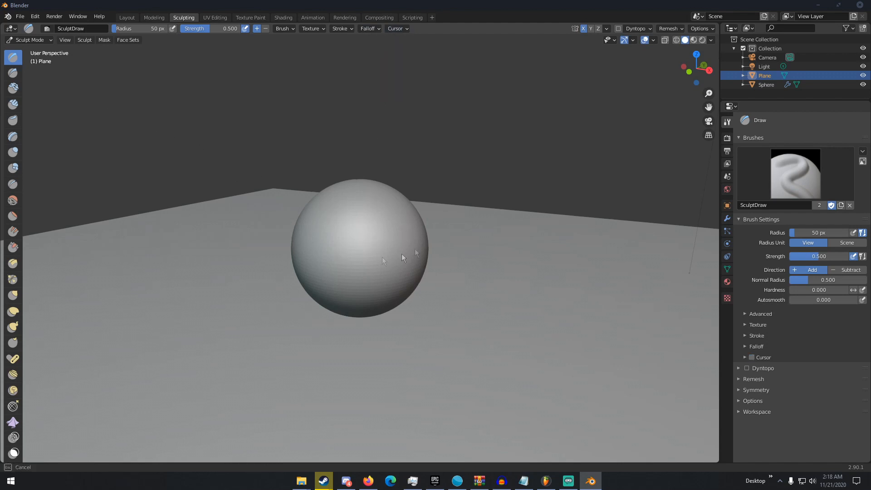
{"action": "middle_click_drag", "start_coordinate": [385, 256], "coordinate": [410, 254]}
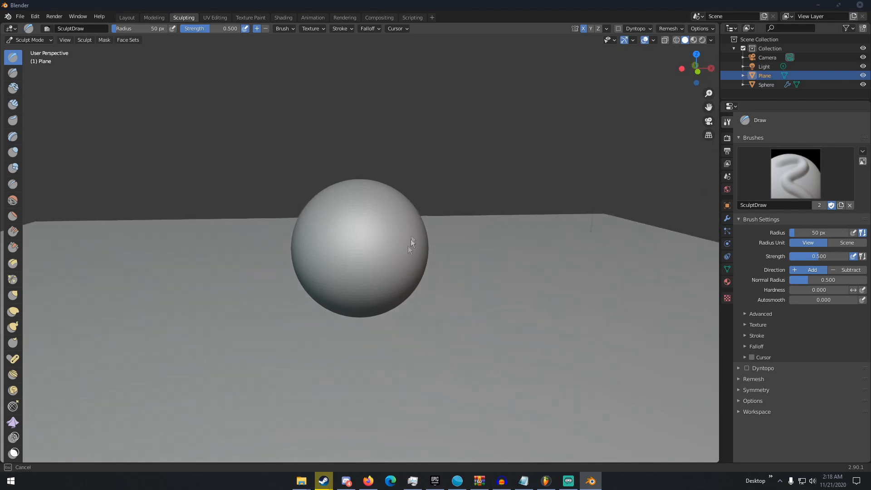
{"action": "left_click", "coordinate": [394, 29]}
{"action": "left_click", "coordinate": [389, 45]}
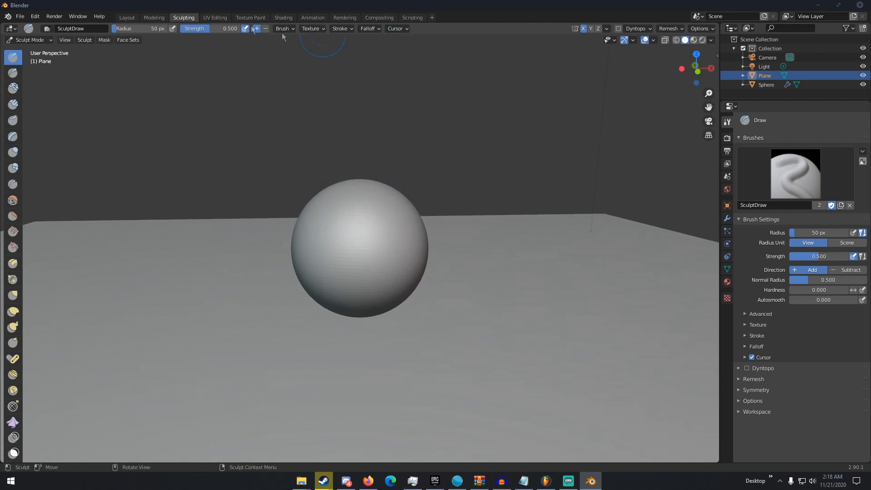
- Switch to the UV Editing workspace with the plane as the edited object
{"action": "left_click", "coordinate": [127, 18]}
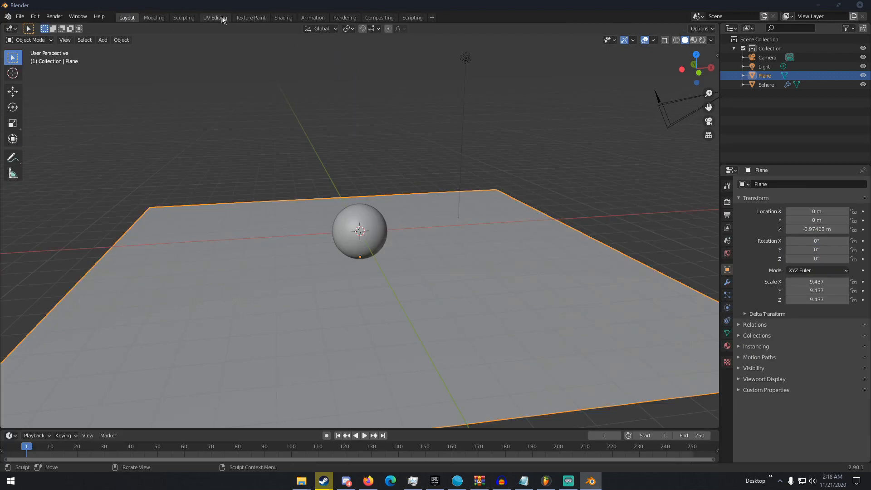
{"action": "left_click", "coordinate": [222, 18]}
{"action": "left_click", "coordinate": [190, 17]}
{"action": "left_click", "coordinate": [223, 18]}
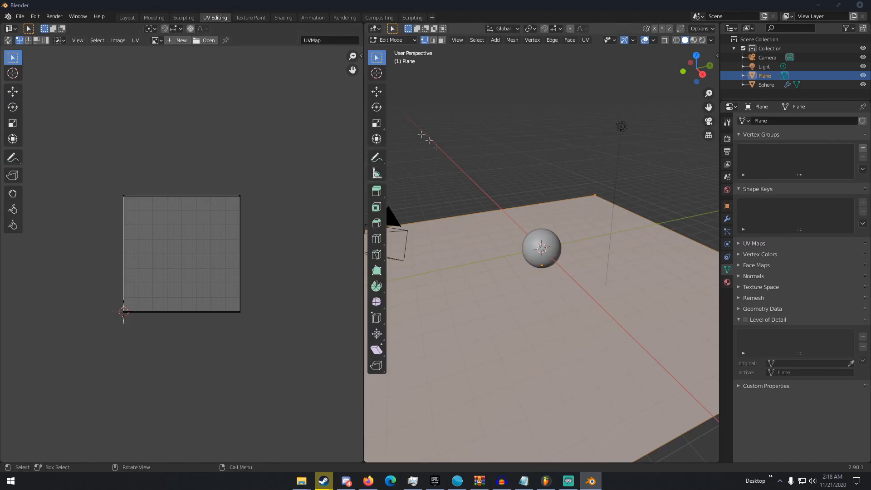
- Select the upper-right corner vertex of the plane's square UV layout
{"action": "scroll", "coordinate": [502, 220], "scroll_direction": "up", "scroll_amount": 3}
{"action": "middle_click_drag", "start_coordinate": [510, 213], "coordinate": [560, 201]}
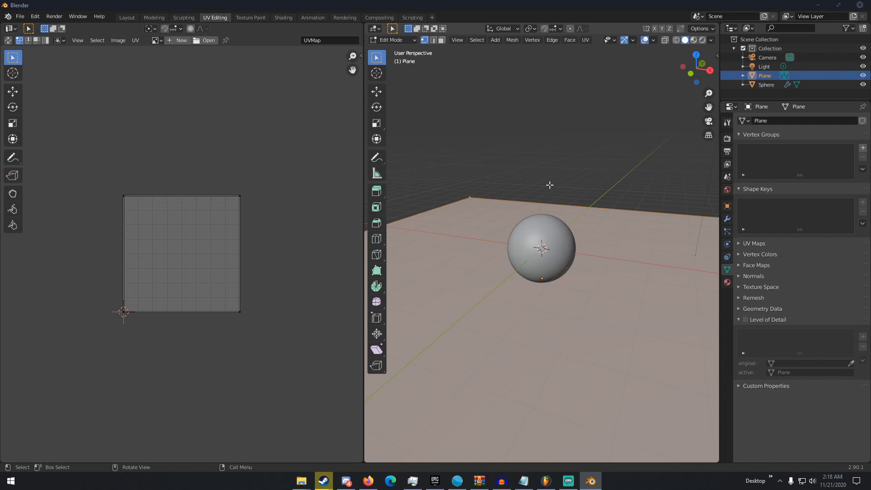
{"action": "scroll", "coordinate": [273, 209], "scroll_direction": "up", "scroll_amount": 3}
{"action": "scroll", "coordinate": [273, 209], "scroll_direction": "up", "scroll_amount": 1}
{"action": "scroll", "coordinate": [120, 176], "scroll_direction": "down", "scroll_amount": 1}
{"action": "left_click", "coordinate": [298, 138]}
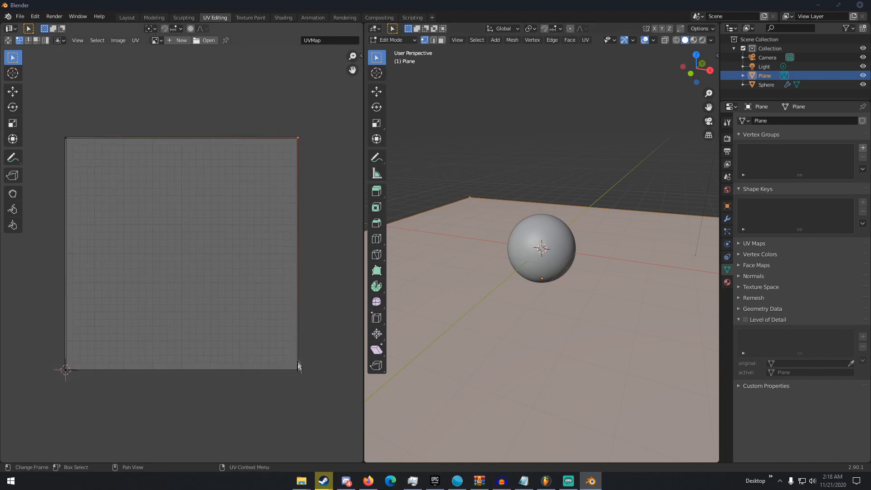
- Select the lower-left corner vertex of the plane's square UV layout
{"action": "left_click", "coordinate": [78, 368]}
{"action": "scroll", "coordinate": [557, 269], "scroll_direction": "down", "scroll_amount": 5}
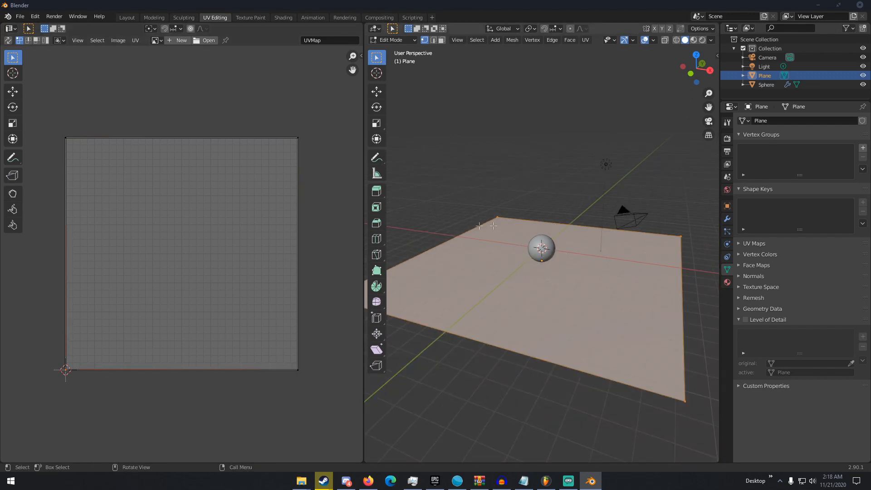
- Select the sphere in the Layout workspace and show its UV layout in the UV Editing workspace
{"action": "left_click", "coordinate": [127, 17]}
{"action": "left_click", "coordinate": [367, 227]}
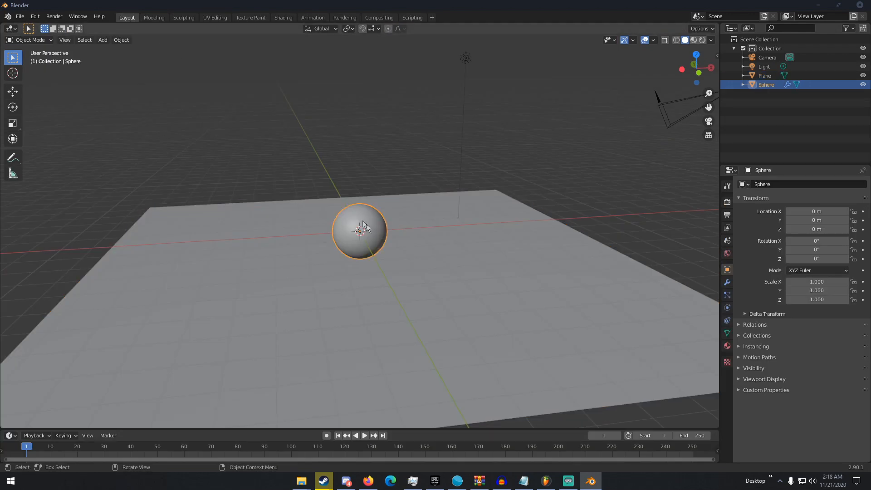
{"action": "left_click", "coordinate": [215, 17]}
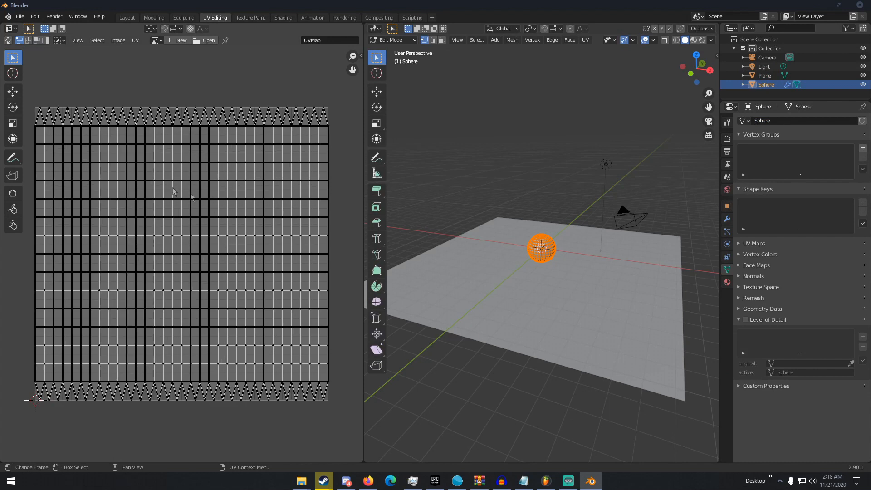
{"action": "scroll", "coordinate": [137, 168], "scroll_direction": "down", "scroll_amount": 4}
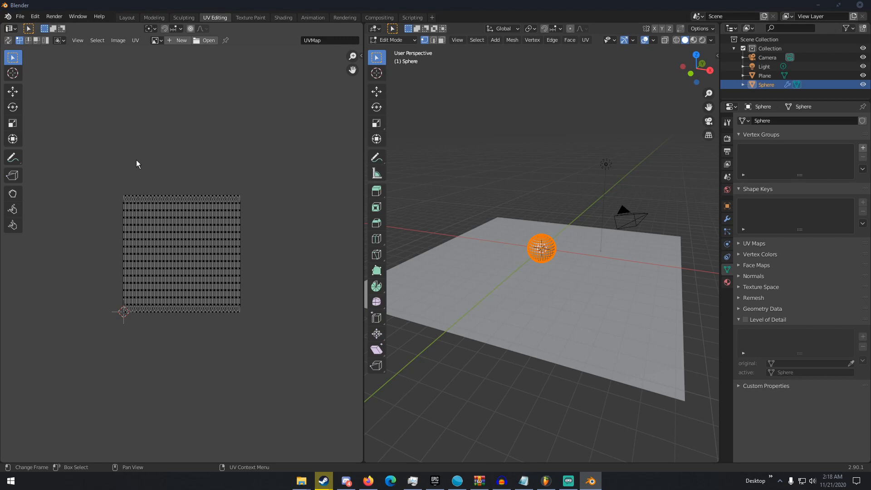
- Review the UV Mapping operations available for the sphere's selected mesh
{"action": "scroll", "coordinate": [522, 198], "scroll_direction": "up", "scroll_amount": 8}
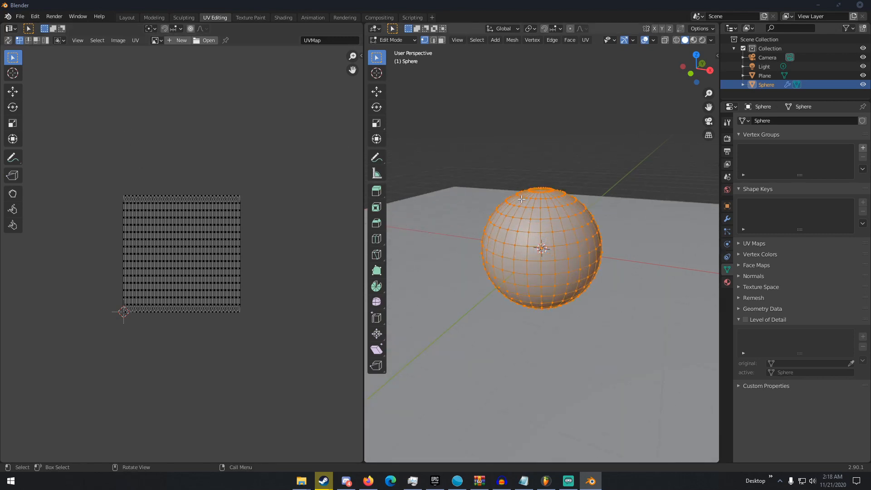
{"action": "key", "text": "u"}
{"action": "key", "text": "u"}
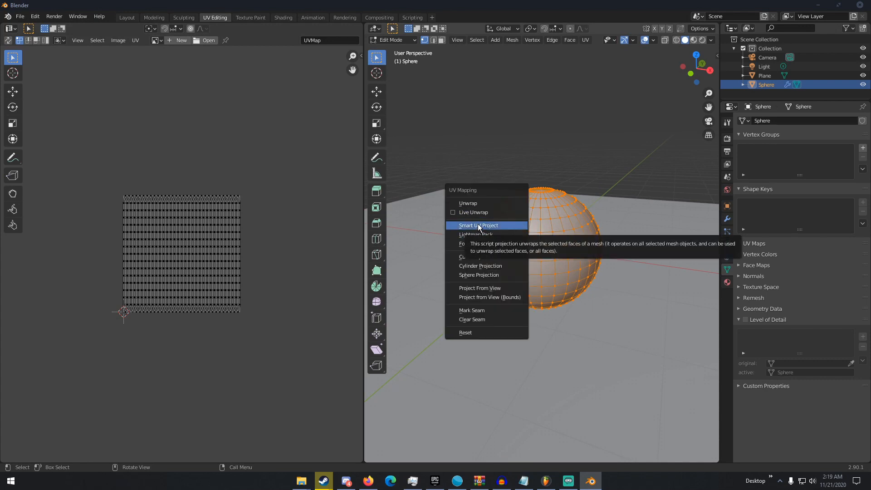
{"action": "left_click", "coordinate": [481, 319]}
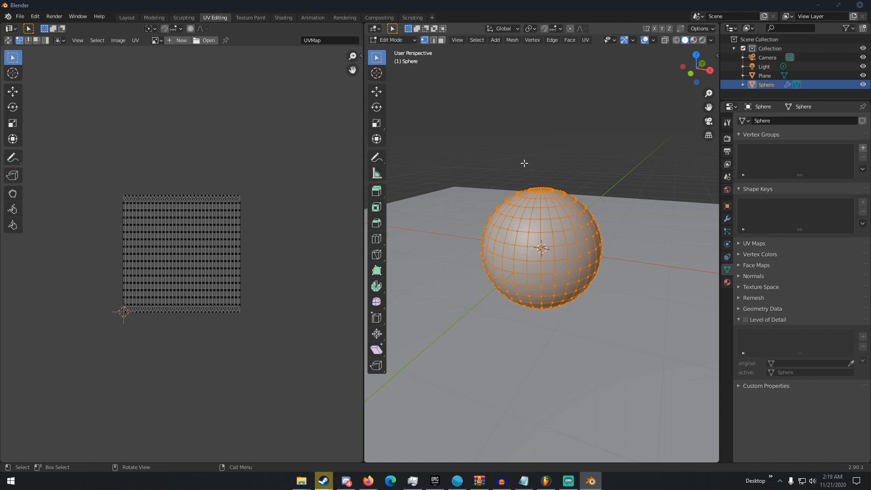
- Switch to the Texture Paint workspace and get a closer look at the sphere and its UV layout
{"action": "left_click", "coordinate": [255, 18]}
{"action": "scroll", "coordinate": [537, 259], "scroll_direction": "up", "scroll_amount": 5}
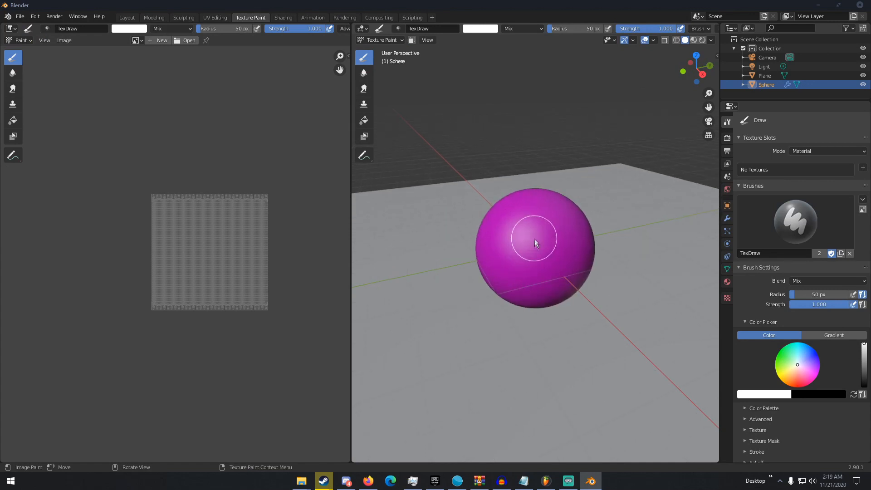
{"action": "scroll", "coordinate": [530, 249], "scroll_direction": "up", "scroll_amount": 2}
{"action": "scroll", "coordinate": [235, 219], "scroll_direction": "up", "scroll_amount": 3}
{"action": "scroll", "coordinate": [235, 219], "scroll_direction": "up", "scroll_amount": 1}
{"action": "scroll", "coordinate": [212, 200], "scroll_direction": "down", "scroll_amount": 1}
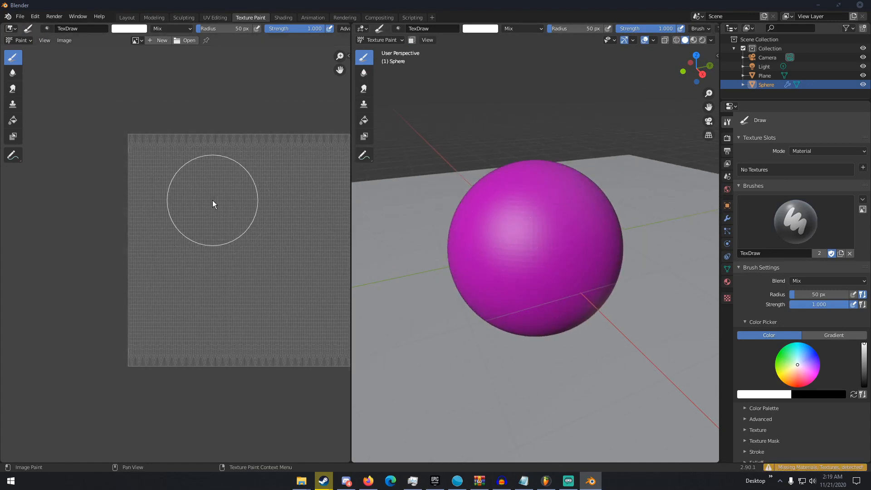
- Set the brush colour to black and try to paint on the untextured sphere
{"action": "left_click", "coordinate": [139, 31]}
{"action": "left_click_drag", "start_coordinate": [189, 82], "coordinate": [188, 100]}
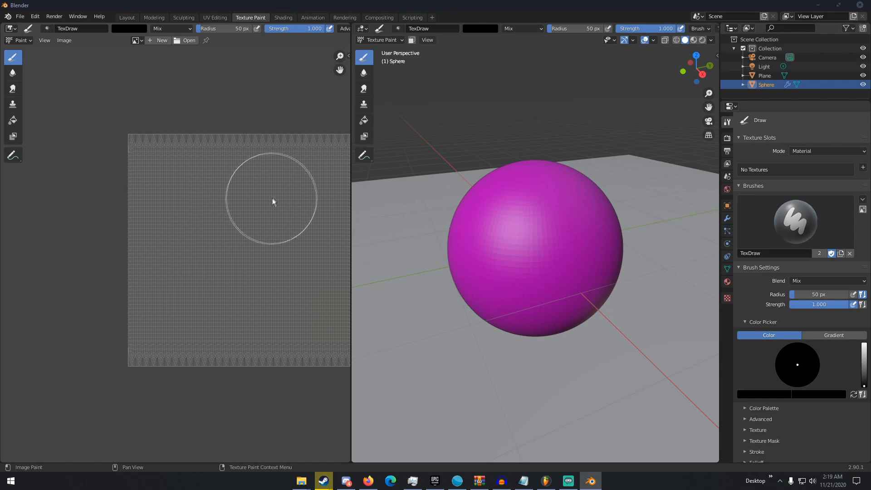
{"action": "left_click", "coordinate": [520, 242]}
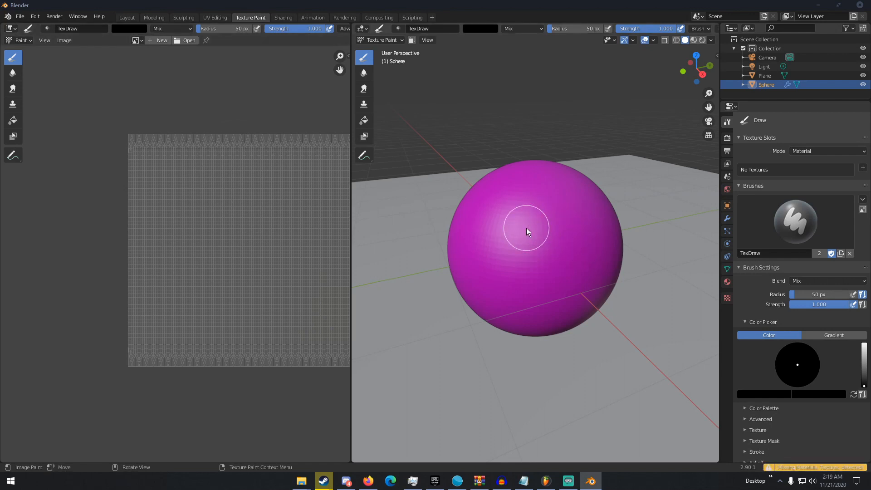
- Create a new blank image named Untitled, 1024 × 1024 px, with black colour and alpha
{"action": "scroll", "coordinate": [234, 169], "scroll_direction": "down", "scroll_amount": 3}
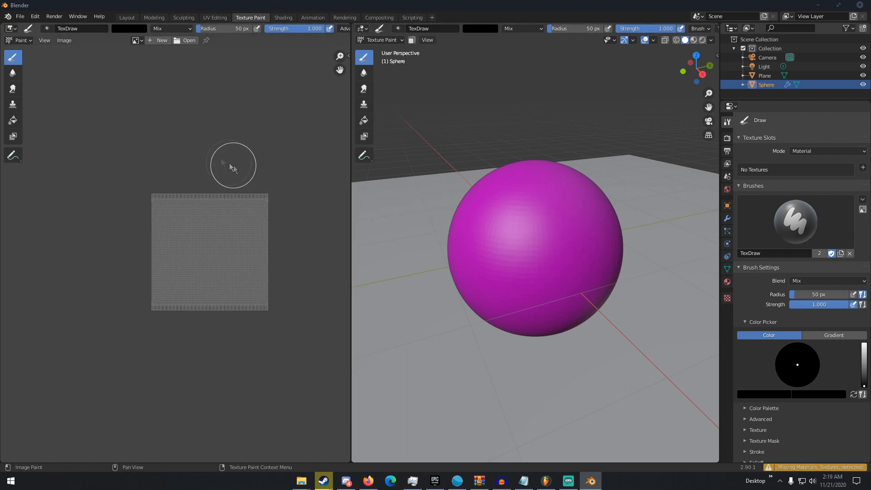
{"action": "left_click", "coordinate": [162, 41]}
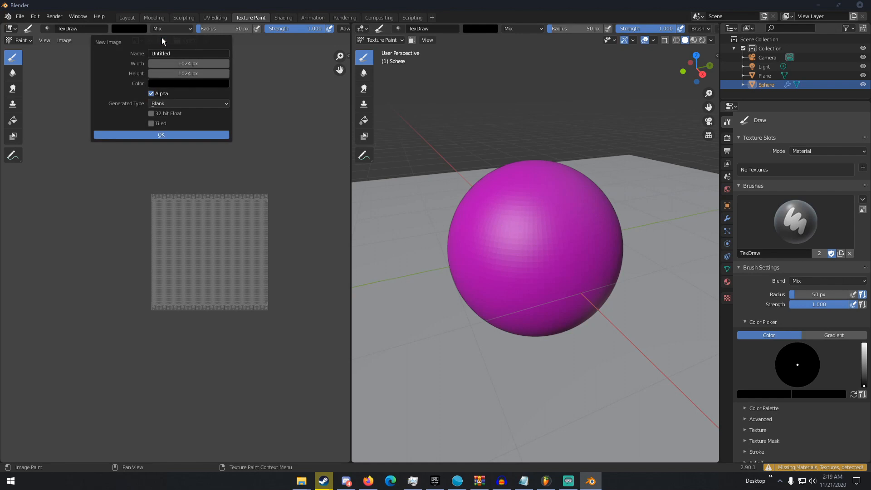
{"action": "left_click", "coordinate": [161, 135]}
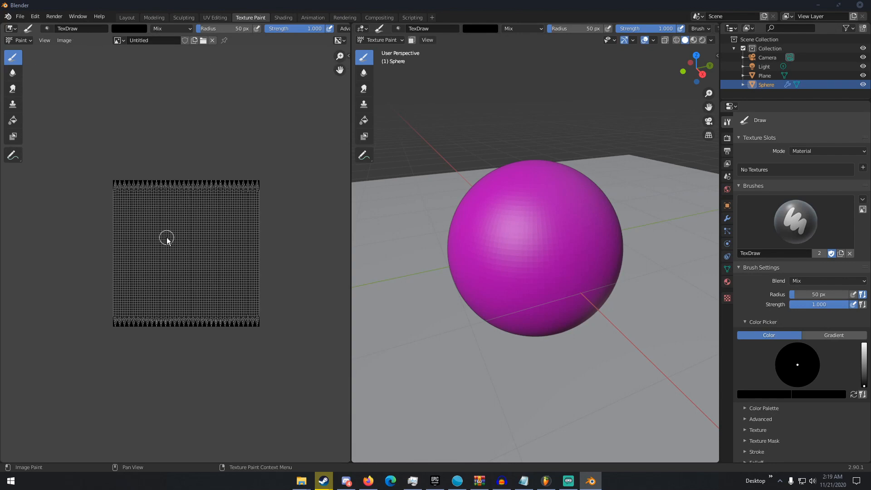
- Set the brush colour to white and paint two separate upright strokes on the Untitled image
{"action": "left_click", "coordinate": [116, 29]}
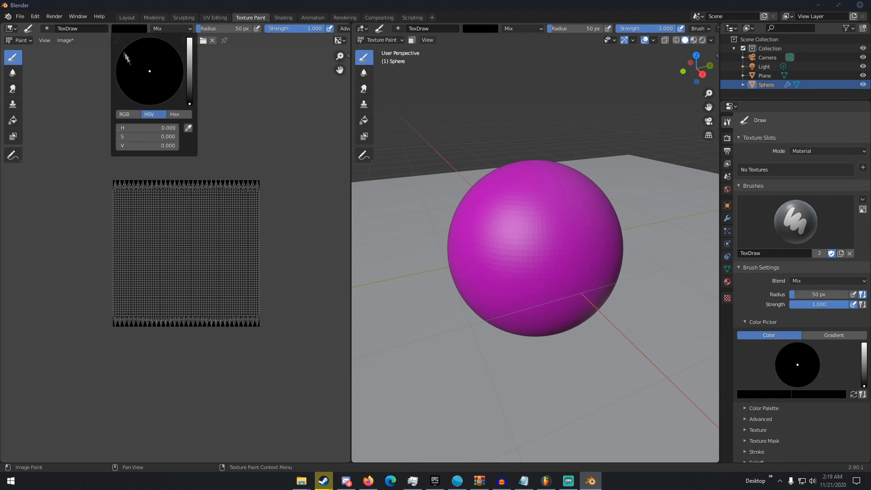
{"action": "left_click", "coordinate": [190, 42]}
{"action": "left_click_drag", "start_coordinate": [159, 250], "coordinate": [159, 233]}
{"action": "mouse_move", "coordinate": [212, 264]}
{"action": "left_mouse_down"}
{"action": "mouse_move", "coordinate": [226, 218]}
{"action": "mouse_move", "coordinate": [214, 247]}
{"action": "mouse_move", "coordinate": [209, 218]}
{"action": "left_mouse_up"}
- Switch the Layout viewport to rendered shading and assign the existing material named Material to the sphere
{"action": "left_click", "coordinate": [132, 17]}
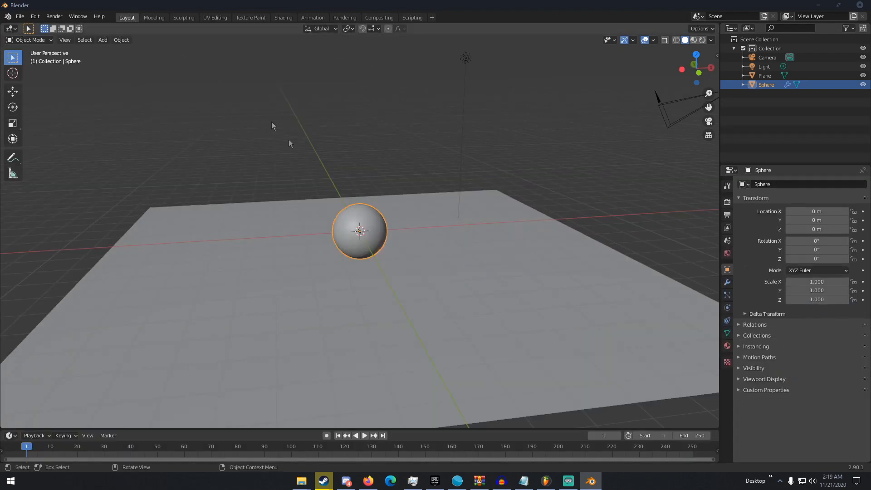
{"action": "left_click", "coordinate": [726, 346]}
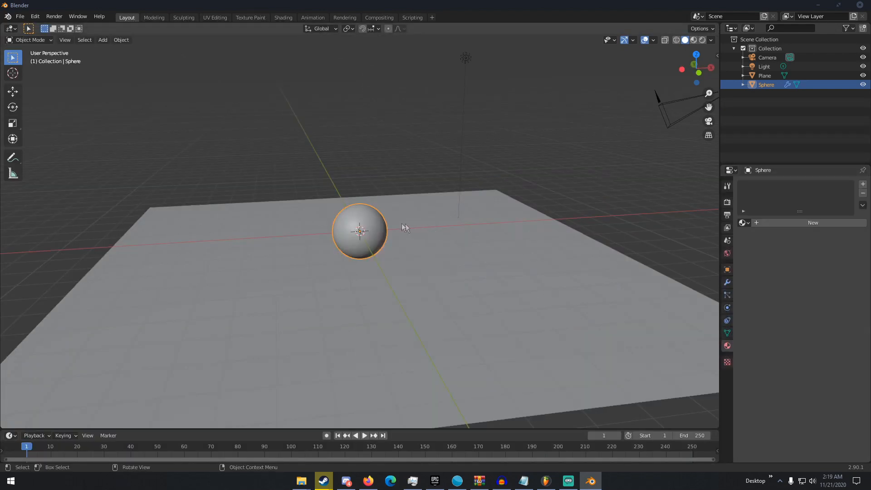
{"action": "key", "text": "z"}
{"action": "left_click", "coordinate": [362, 113]}
{"action": "middle_click_drag", "start_coordinate": [362, 114], "coordinate": [460, 141]}
{"action": "left_click", "coordinate": [745, 227]}
{"action": "left_click", "coordinate": [767, 233]}
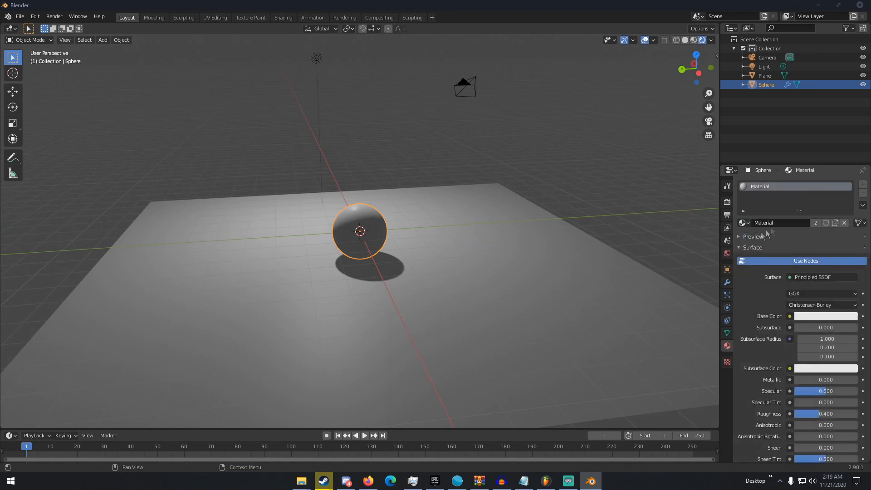
- Look over the Base Color input types, then the Texture Paint workspace's texture slot modes and brush settings
{"action": "left_click", "coordinate": [790, 316]}
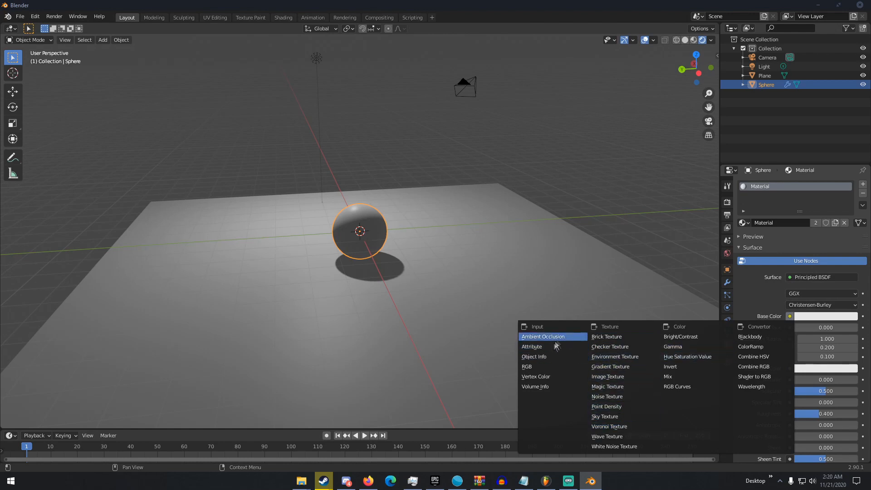
{"action": "left_click", "coordinate": [241, 18]}
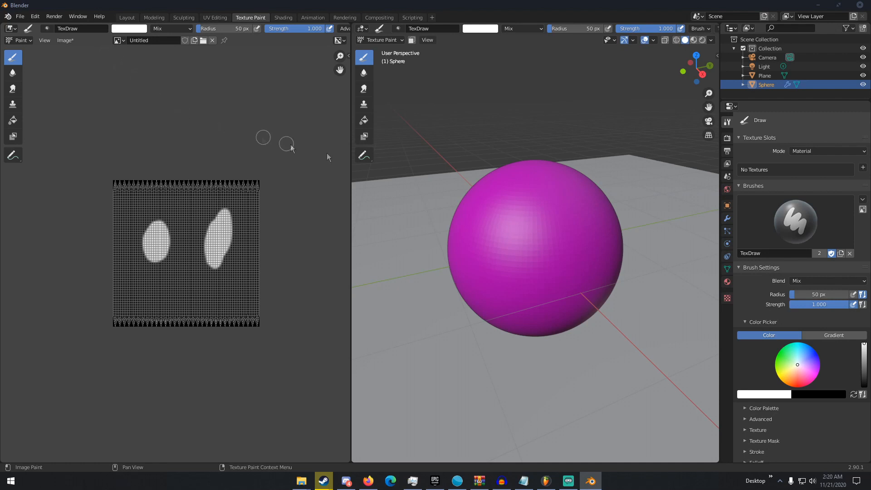
{"action": "left_click", "coordinate": [798, 151]}
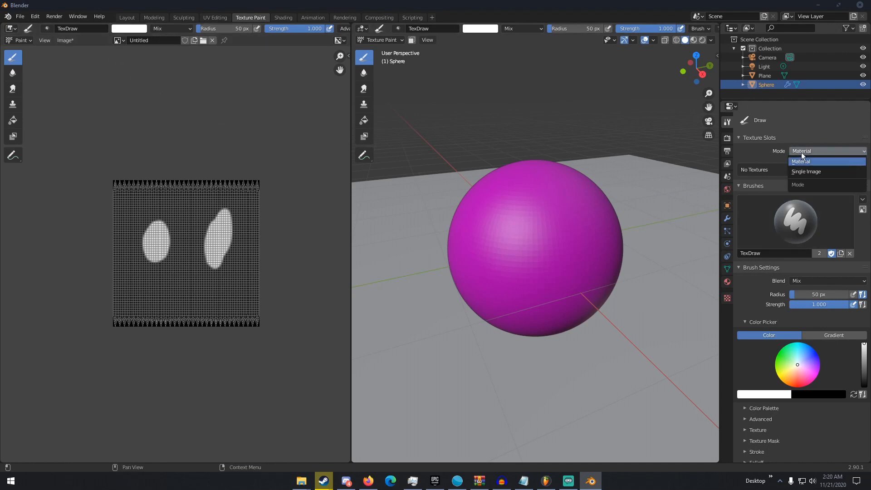
{"action": "left_click", "coordinate": [801, 151]}
{"action": "scroll", "coordinate": [775, 245], "scroll_direction": "down", "scroll_amount": 3}
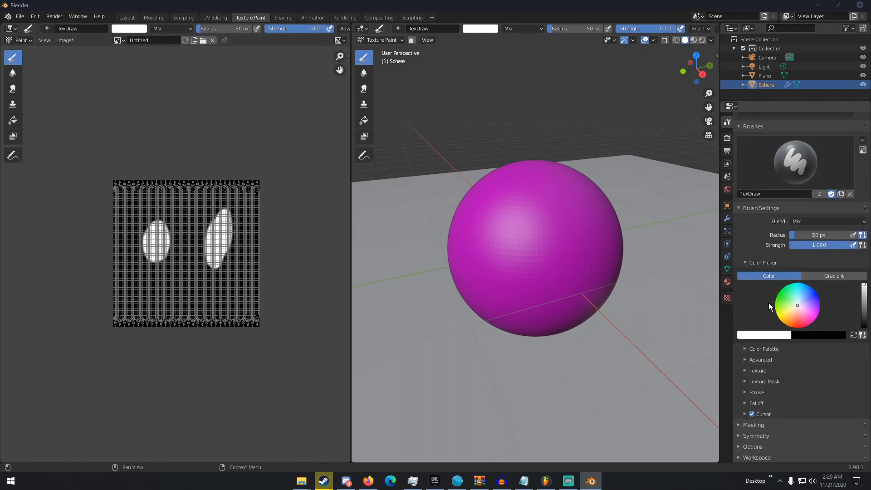
{"action": "mouse_move", "coordinate": [542, 249]}
{"action": "middle_mouse_down"}
{"action": "mouse_move", "coordinate": [600, 240]}
{"action": "mouse_move", "coordinate": [583, 246]}
{"action": "middle_mouse_up"}
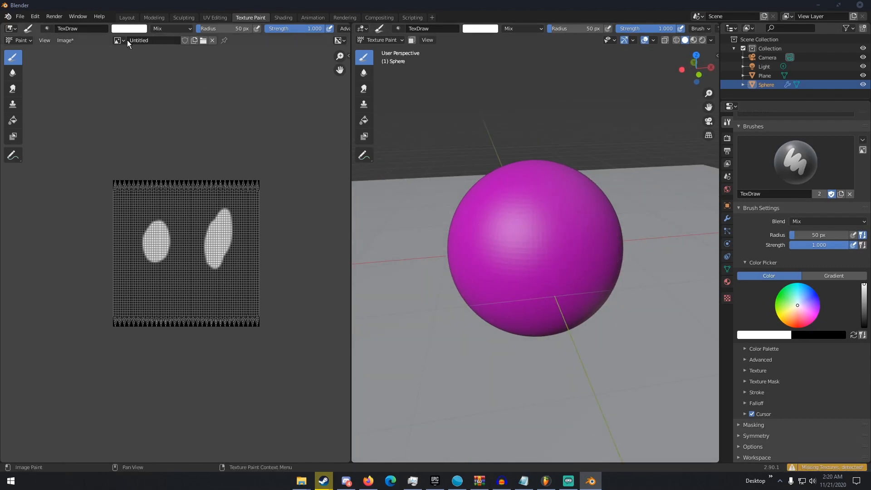
- In the Layout workspace, drive the sphere material's Base Color with an Image Texture that uses the Untitled image
{"action": "left_click", "coordinate": [127, 18]}
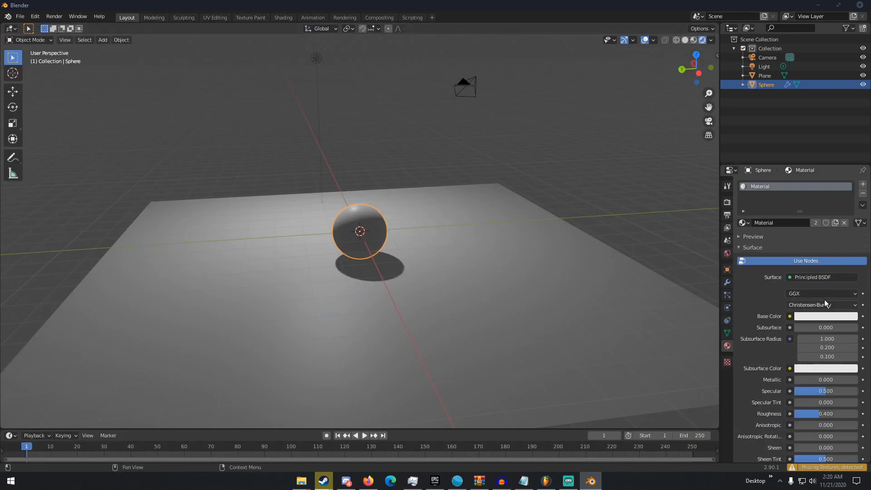
{"action": "left_click", "coordinate": [817, 277]}
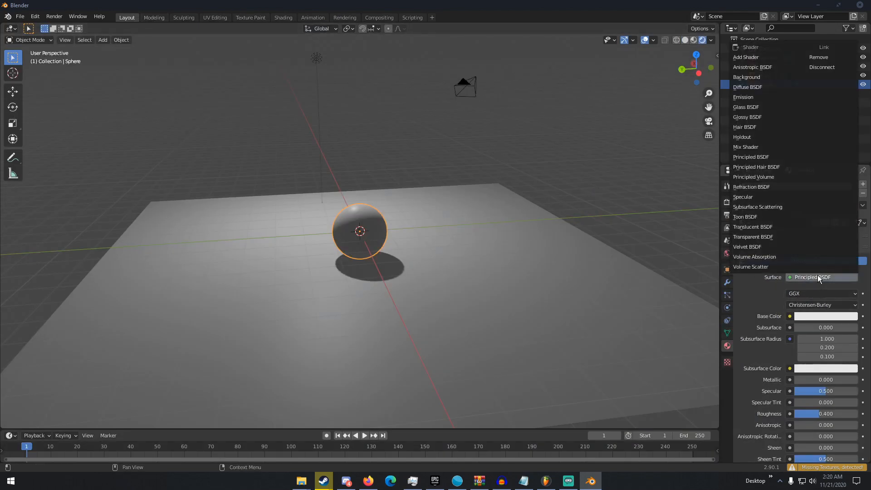
{"action": "left_click", "coordinate": [790, 316]}
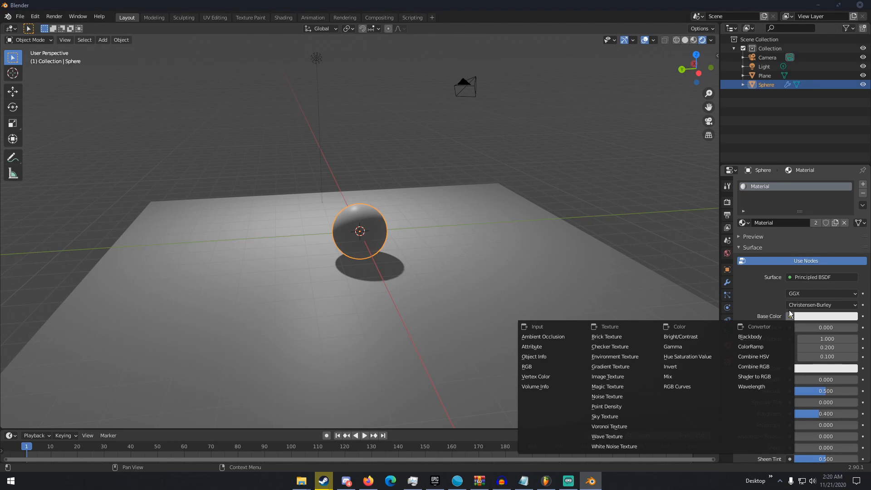
{"action": "left_click", "coordinate": [615, 376]}
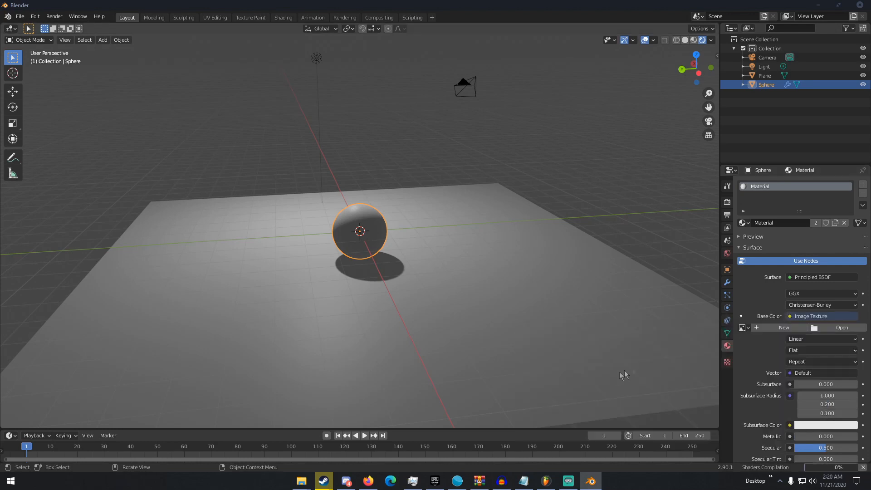
{"action": "left_click", "coordinate": [744, 328]}
{"action": "left_click", "coordinate": [746, 349]}
{"action": "middle_click_drag", "start_coordinate": [350, 220], "coordinate": [428, 211]}
{"action": "scroll", "coordinate": [442, 229], "scroll_direction": "up", "scroll_amount": 4}
{"action": "scroll", "coordinate": [369, 229], "scroll_direction": "up", "scroll_amount": 3}
{"action": "scroll", "coordinate": [429, 211], "scroll_direction": "down", "scroll_amount": 5}
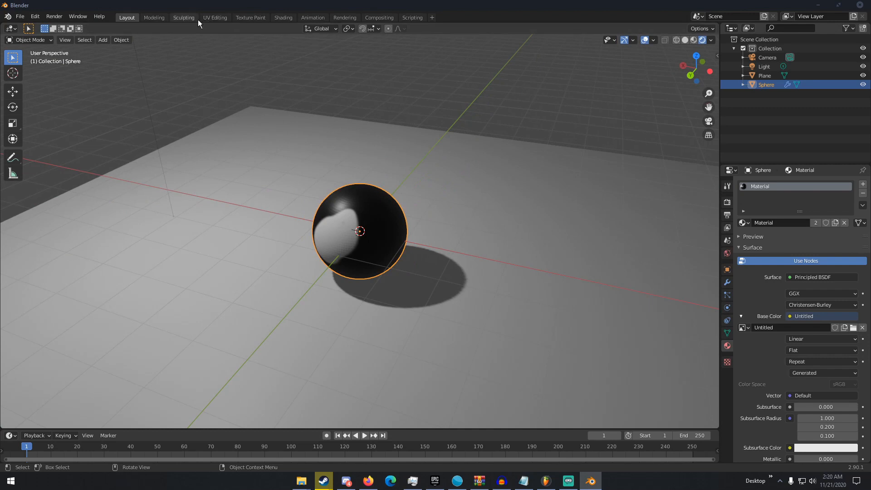
- Return to the Texture Paint workspace and paint several white strokes directly around the sphere's surface
{"action": "left_click", "coordinate": [248, 17]}
{"action": "left_click_drag", "start_coordinate": [499, 200], "coordinate": [585, 267]}
{"action": "middle_click_drag", "start_coordinate": [585, 267], "coordinate": [481, 229]}
{"action": "left_click_drag", "start_coordinate": [522, 186], "coordinate": [495, 182]}
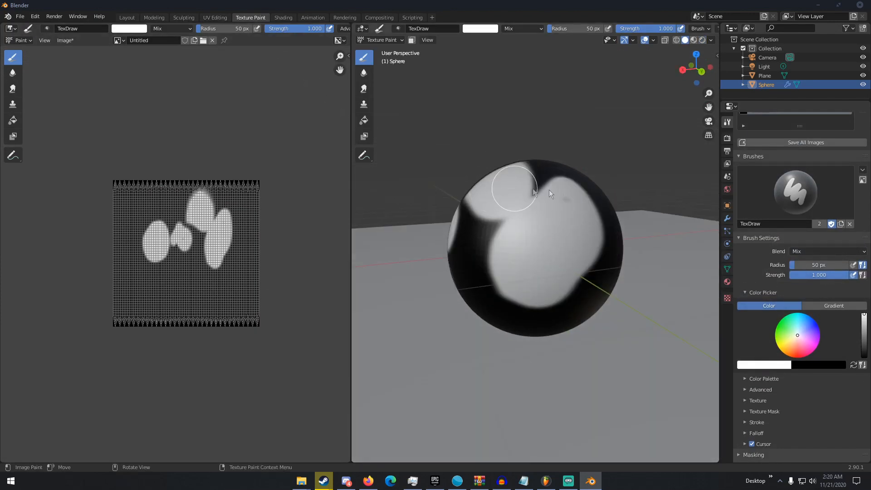
{"action": "middle_click_drag", "start_coordinate": [494, 181], "coordinate": [525, 204]}
{"action": "left_click_drag", "start_coordinate": [524, 204], "coordinate": [573, 219]}
{"action": "middle_click_drag", "start_coordinate": [574, 219], "coordinate": [546, 247]}
{"action": "mouse_move", "coordinate": [546, 247]}
{"action": "left_mouse_down"}
{"action": "mouse_move", "coordinate": [506, 266]}
{"action": "mouse_move", "coordinate": [517, 252]}
{"action": "mouse_move", "coordinate": [508, 259]}
{"action": "left_mouse_up"}
{"action": "middle_click_drag", "start_coordinate": [508, 259], "coordinate": [501, 264]}
{"action": "left_click_drag", "start_coordinate": [520, 210], "coordinate": [511, 215]}
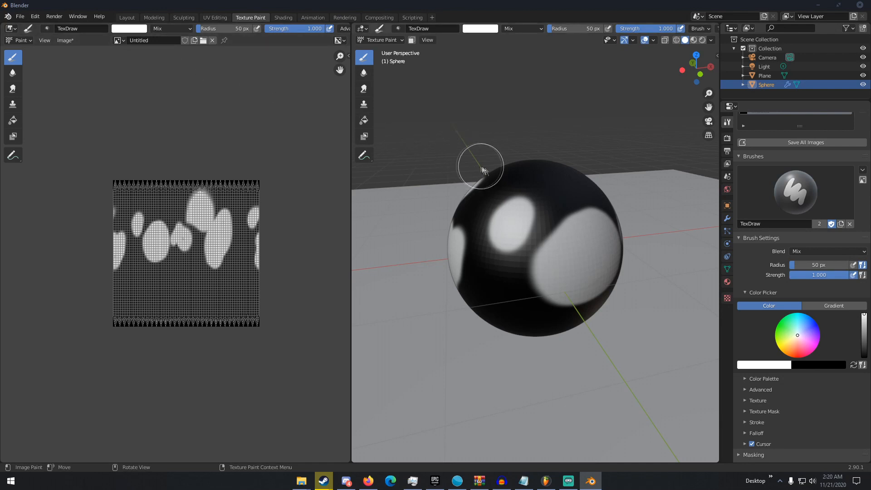
- Enlarge the brush radius to 171 px and paint a broad white stroke across the sphere's upper area
{"action": "key", "text": "f"}
{"action": "left_click", "coordinate": [588, 239]}
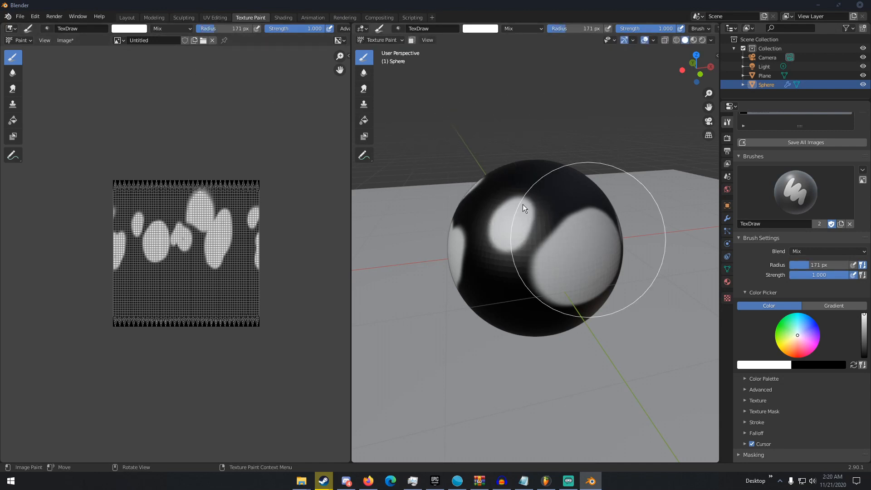
{"action": "left_click_drag", "start_coordinate": [522, 208], "coordinate": [537, 194]}
{"action": "mouse_move", "coordinate": [536, 194]}
{"action": "middle_mouse_down"}
{"action": "mouse_move", "coordinate": [579, 209]}
{"action": "mouse_move", "coordinate": [583, 195]}
{"action": "middle_mouse_up"}
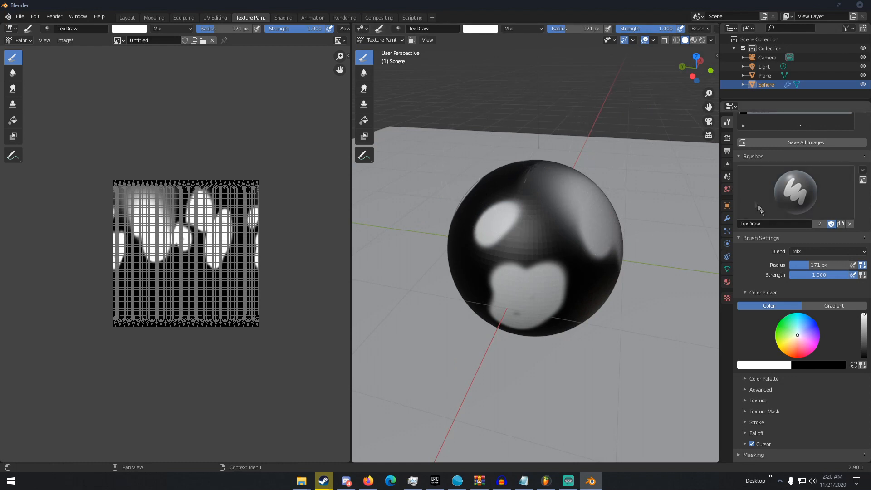
- Review the paint brush's blend modes and the colour settings below them, keeping the Mix mode
{"action": "left_click", "coordinate": [801, 251]}
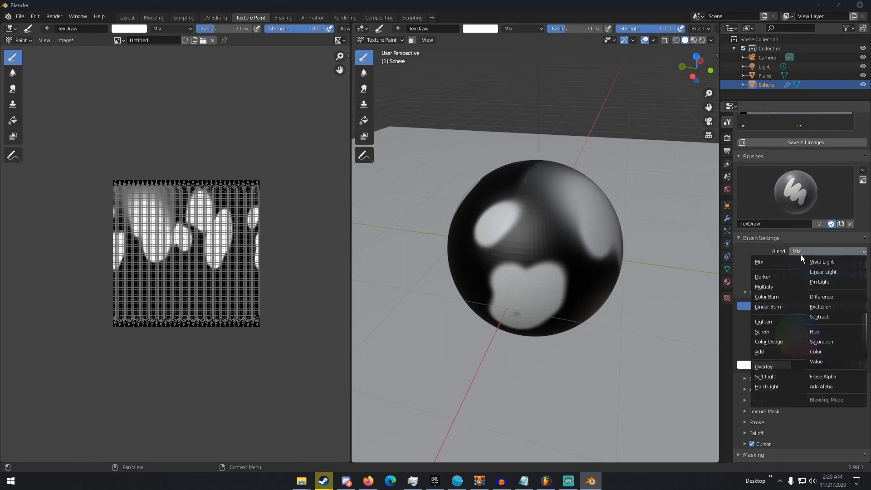
{"action": "left_click", "coordinate": [831, 253]}
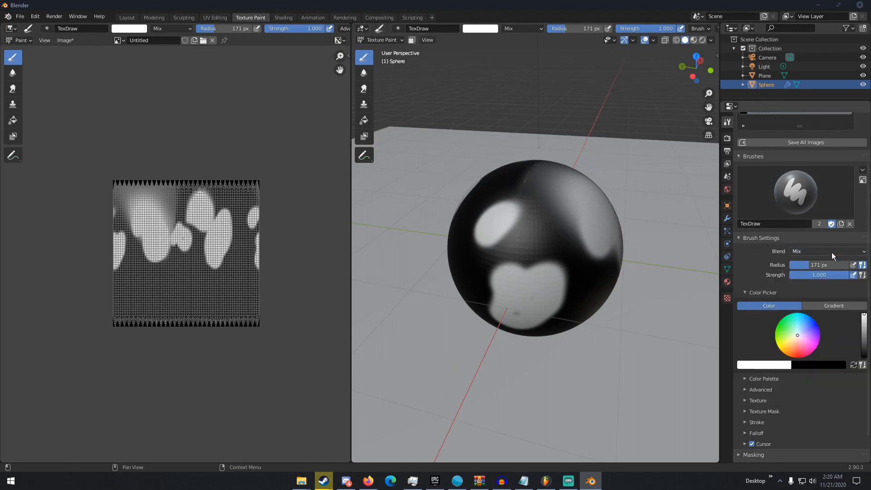
{"action": "scroll", "coordinate": [825, 264], "scroll_direction": "down", "scroll_amount": 2}
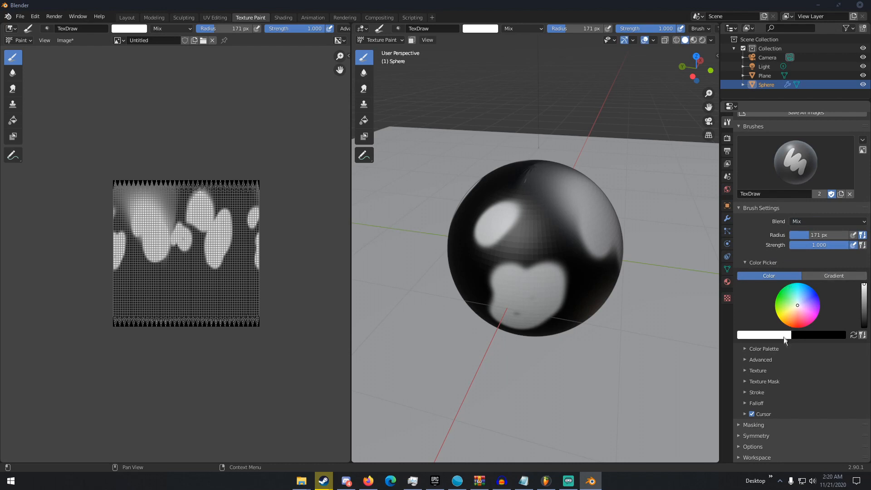
- Examine the brush's Texture settings, then collapse them again
{"action": "left_click", "coordinate": [770, 358]}
{"action": "left_click", "coordinate": [769, 357]}
{"action": "left_click", "coordinate": [757, 371]}
{"action": "scroll", "coordinate": [757, 374], "scroll_direction": "down", "scroll_amount": 3}
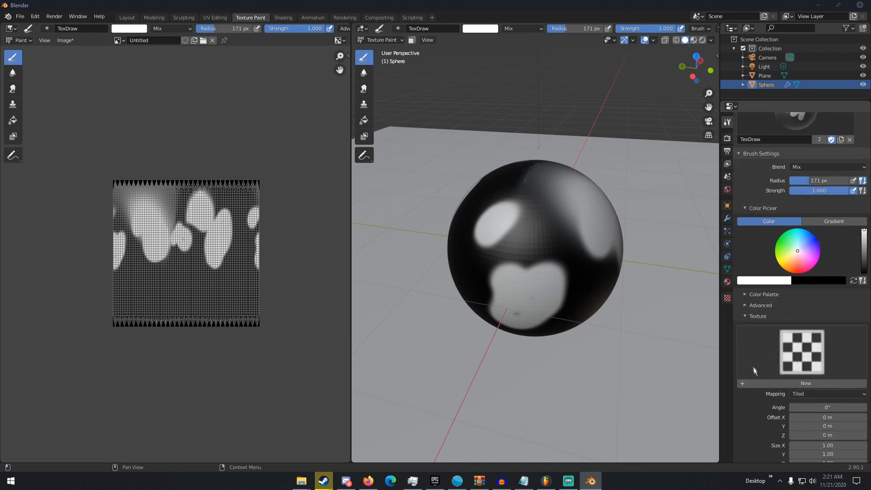
{"action": "left_click", "coordinate": [741, 314]}
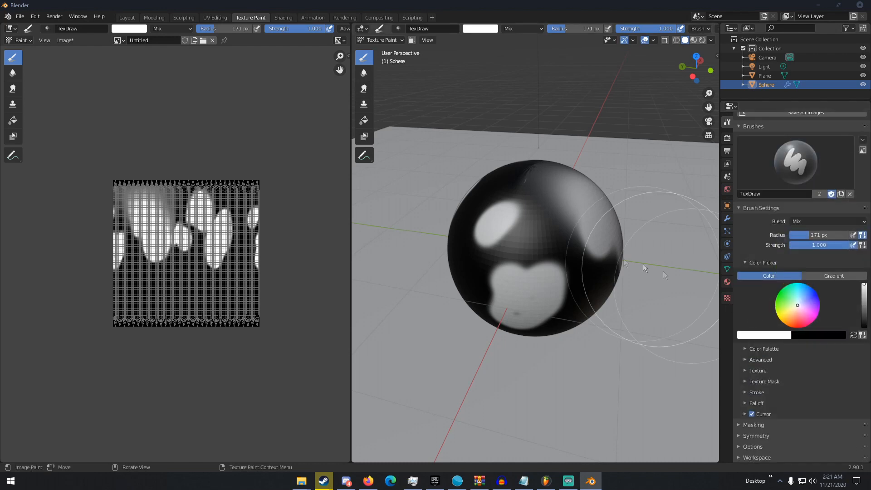
- Open the Shading workspace and inspect the painted sphere together with its material's node graph
{"action": "left_click", "coordinate": [285, 18]}
{"action": "scroll", "coordinate": [473, 178], "scroll_direction": "up", "scroll_amount": 2}
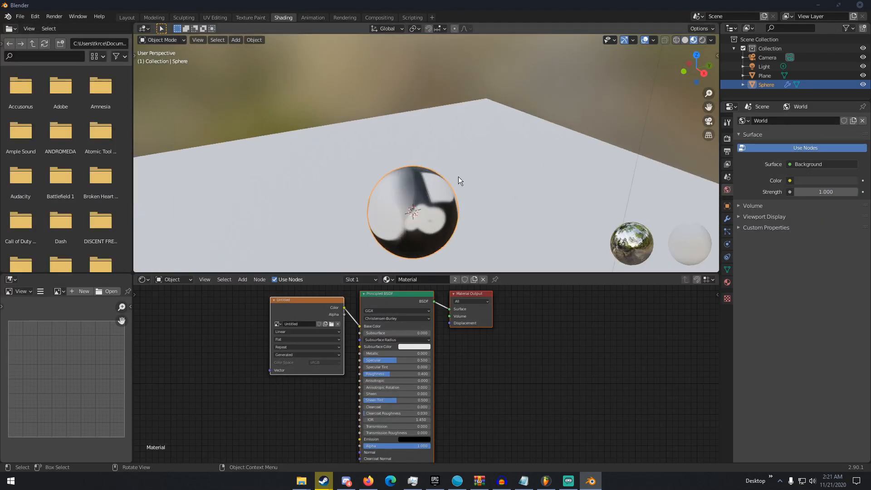
{"action": "scroll", "coordinate": [458, 178], "scroll_direction": "up", "scroll_amount": 3}
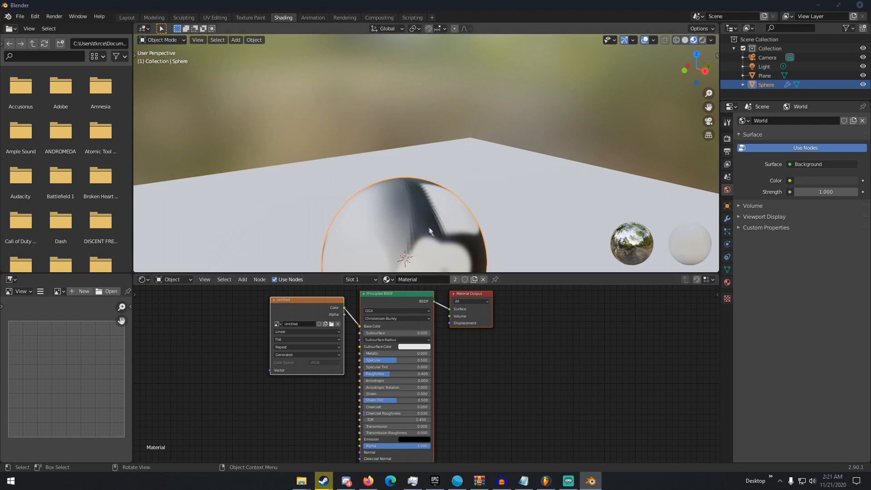
{"action": "scroll", "coordinate": [429, 227], "scroll_direction": "down", "scroll_amount": 2}
{"action": "scroll", "coordinate": [460, 307], "scroll_direction": "down", "scroll_amount": 2}
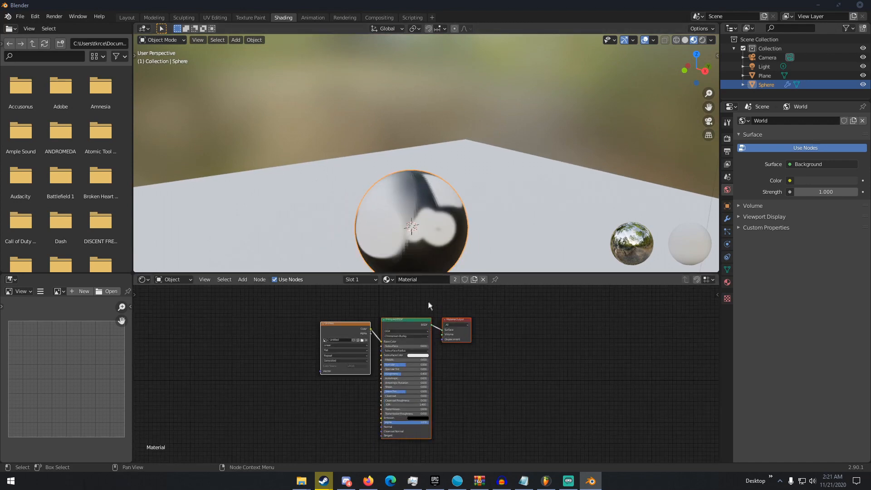
{"action": "scroll", "coordinate": [431, 302], "scroll_direction": "up", "scroll_amount": 2}
{"action": "middle_click_drag", "start_coordinate": [444, 323], "coordinate": [473, 376]}
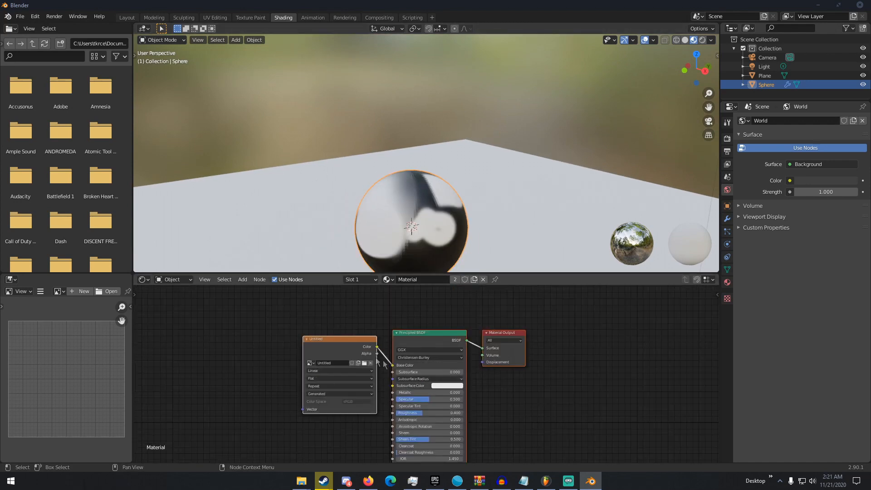
{"action": "middle_click_drag", "start_coordinate": [388, 357], "coordinate": [328, 343]}
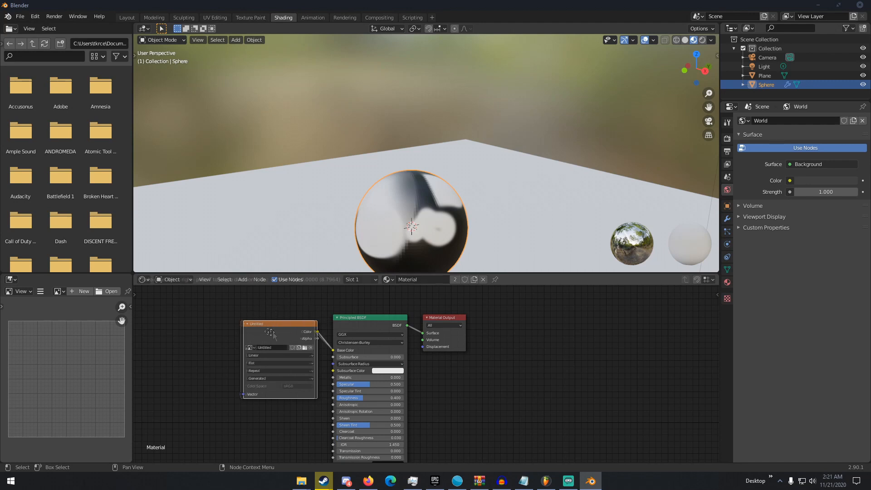
- Move the Untitled image node away from the shader and insert an Ambient Occlusion node on the link into Base Color
{"action": "left_click_drag", "start_coordinate": [273, 335], "coordinate": [191, 323]}
{"action": "scroll", "coordinate": [333, 325], "scroll_direction": "down", "scroll_amount": 2}
{"action": "key", "text": "shift+a"}
{"action": "left_click", "coordinate": [327, 324]}
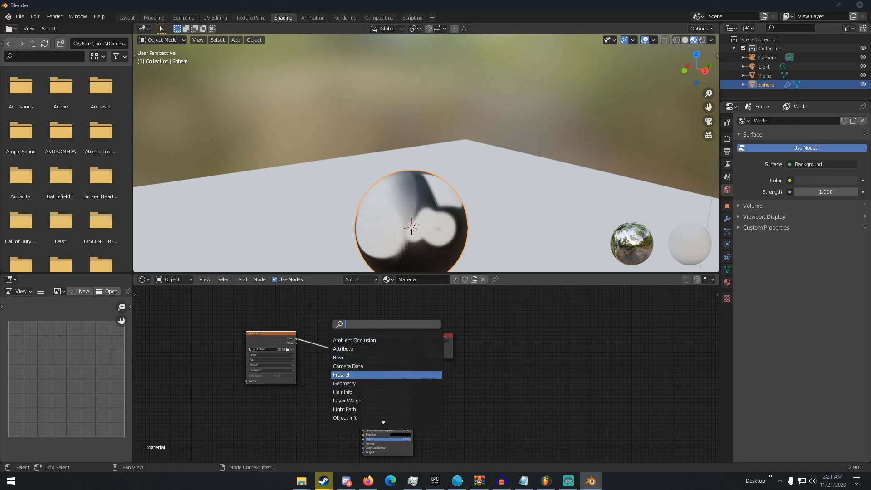
{"action": "left_click", "coordinate": [347, 340]}
{"action": "left_click", "coordinate": [333, 352]}
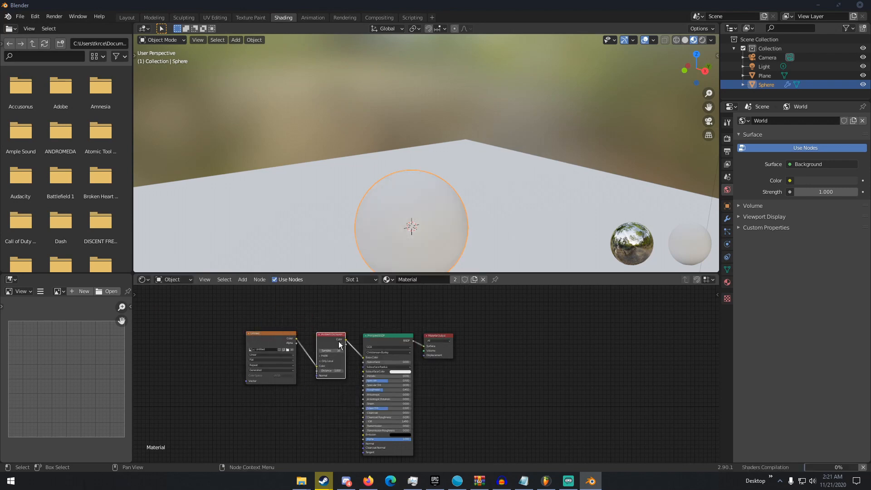
- Delete the Ambient Occlusion and Principled BSDF nodes from the sphere's material
{"action": "scroll", "coordinate": [410, 224], "scroll_direction": "up", "scroll_amount": 2}
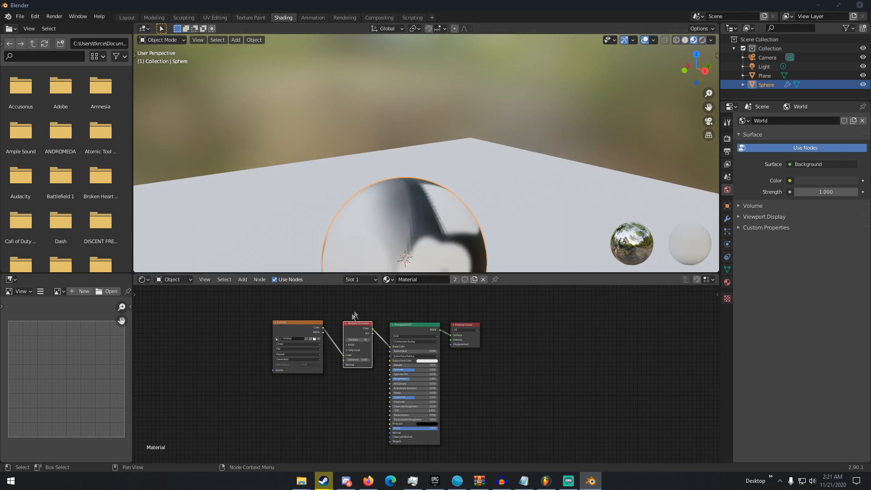
{"action": "left_click", "coordinate": [332, 340]}
{"action": "key", "text": "x"}
{"action": "scroll", "coordinate": [436, 318], "scroll_direction": "up", "scroll_amount": 2}
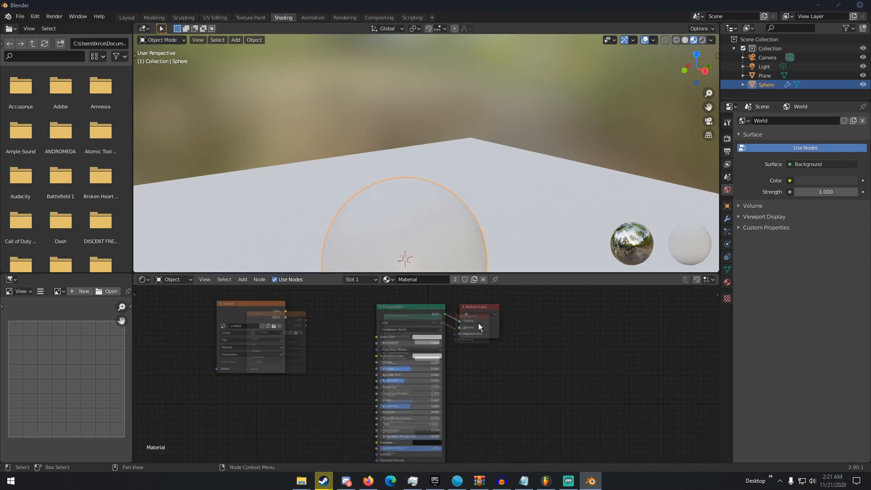
{"action": "left_click", "coordinate": [410, 315]}
{"action": "key", "text": "x"}
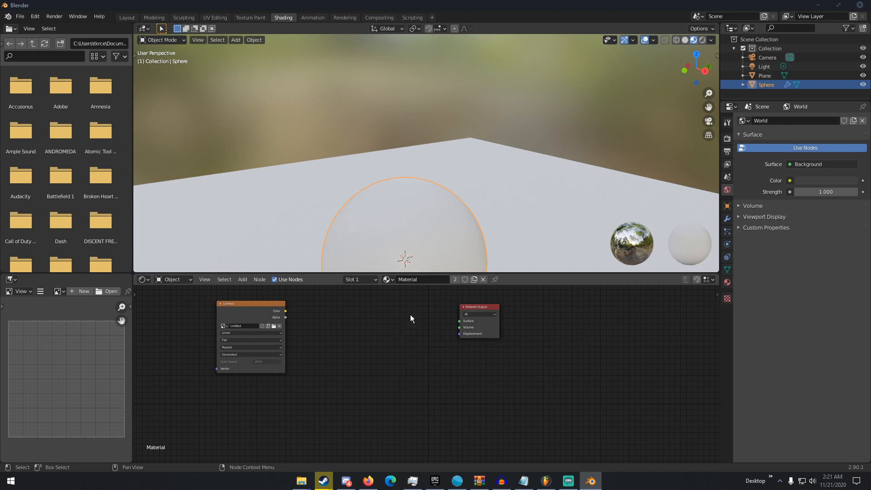
- Add a Glass BSDF node and connect its BSDF output to the Material Output's Surface input
{"action": "key", "text": "shift+a"}
{"action": "left_click", "coordinate": [410, 314]}
{"action": "type", "text": "glas"}
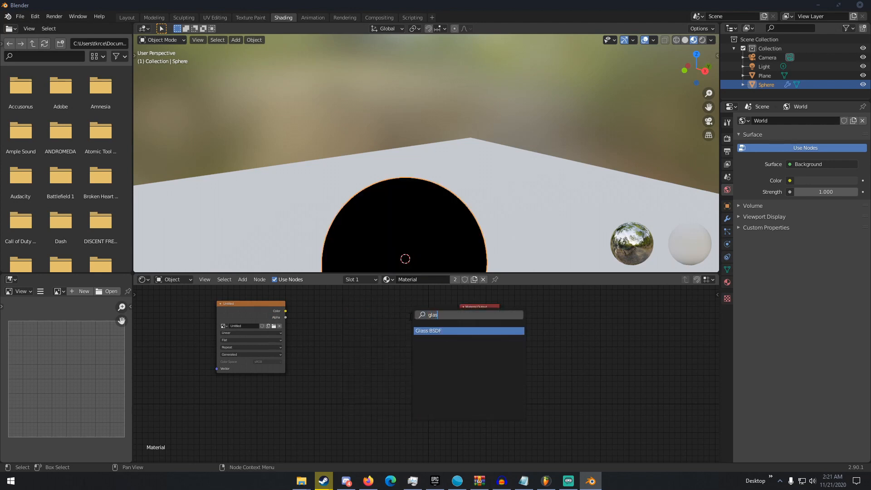
{"action": "key", "text": "Return"}
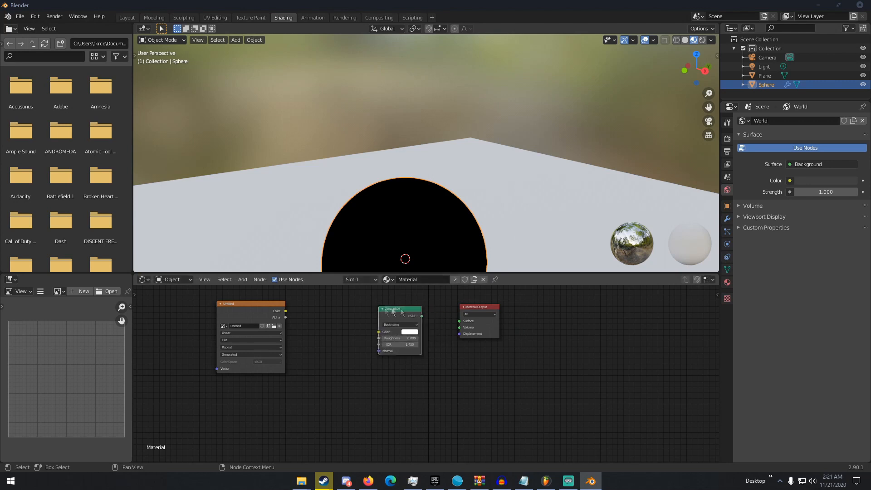
{"action": "left_click_drag", "start_coordinate": [421, 315], "coordinate": [459, 321]}
- Examine the glass material on the sphere from several angles and distances, keeping the sphere selected
{"action": "middle_click_drag", "start_coordinate": [472, 205], "coordinate": [420, 174]}
{"action": "scroll", "coordinate": [452, 209], "scroll_direction": "down", "scroll_amount": 3}
{"action": "scroll", "coordinate": [460, 213], "scroll_direction": "up", "scroll_amount": 4}
{"action": "scroll", "coordinate": [453, 121], "scroll_direction": "up", "scroll_amount": 3}
{"action": "scroll", "coordinate": [453, 118], "scroll_direction": "down", "scroll_amount": 3}
{"action": "scroll", "coordinate": [424, 142], "scroll_direction": "up", "scroll_amount": 3}
{"action": "scroll", "coordinate": [420, 174], "scroll_direction": "down", "scroll_amount": 5}
{"action": "scroll", "coordinate": [437, 148], "scroll_direction": "up", "scroll_amount": 9}
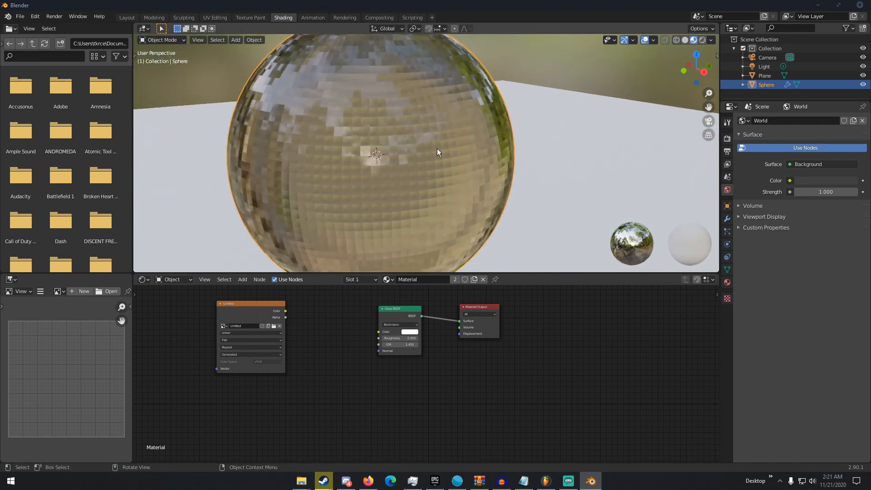
{"action": "left_click", "coordinate": [416, 151]}
{"action": "right_click", "coordinate": [416, 151]}
{"action": "left_click", "coordinate": [417, 152]}
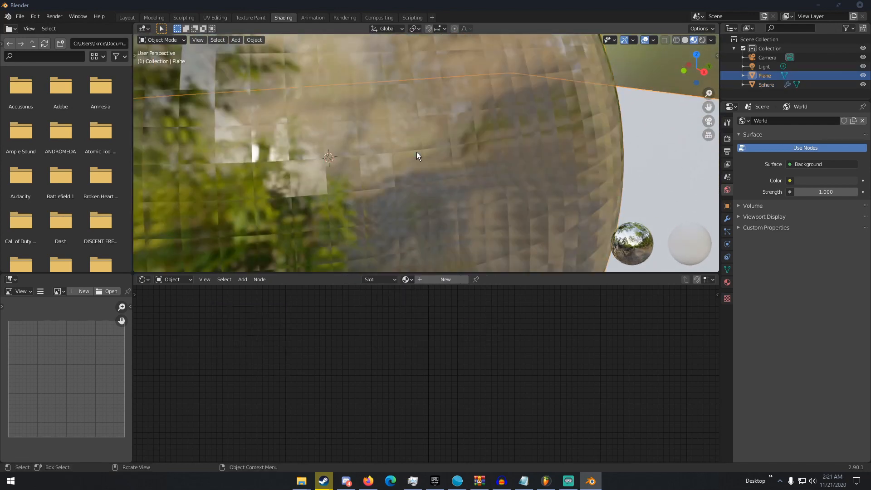
{"action": "scroll", "coordinate": [417, 151], "scroll_direction": "down", "scroll_amount": 6}
{"action": "left_click", "coordinate": [413, 144]}
{"action": "right_click", "coordinate": [413, 144]}
{"action": "left_click", "coordinate": [414, 141]}
{"action": "middle_click_drag", "start_coordinate": [414, 141], "coordinate": [515, 146]}
{"action": "scroll", "coordinate": [488, 134], "scroll_direction": "up", "scroll_amount": 3}
{"action": "scroll", "coordinate": [488, 133], "scroll_direction": "down", "scroll_amount": 5}
{"action": "scroll", "coordinate": [443, 146], "scroll_direction": "up", "scroll_amount": 3}
{"action": "scroll", "coordinate": [516, 146], "scroll_direction": "down", "scroll_amount": 5}
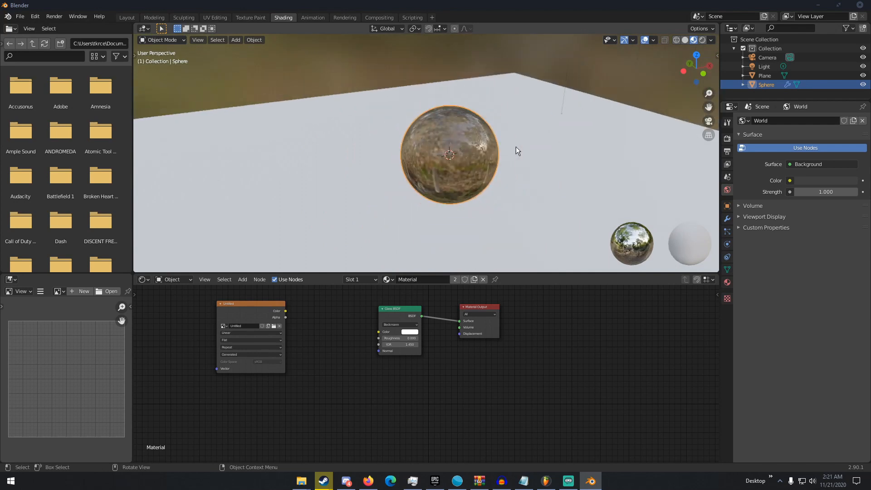
- Open the Animation workspace and insert a Location, Rotation & Scale keyframe on the sphere at frame 1
{"action": "left_click", "coordinate": [317, 17]}
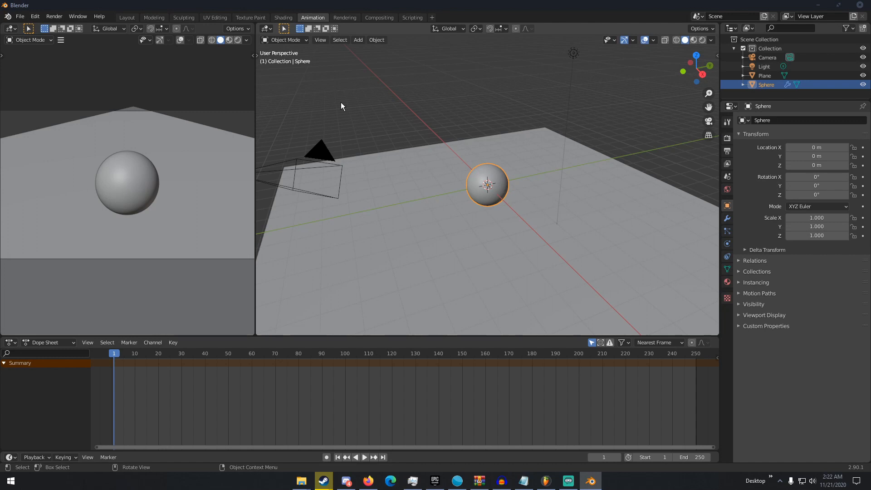
{"action": "middle_click_drag", "start_coordinate": [485, 142], "coordinate": [503, 157]}
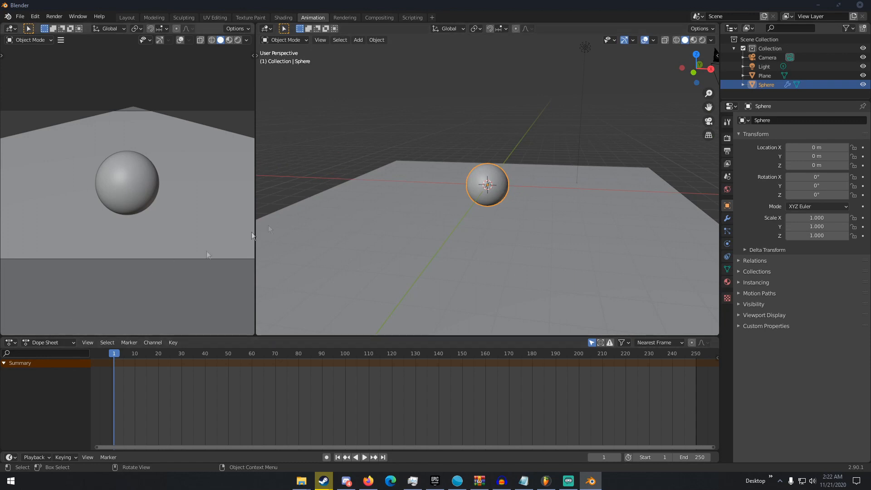
{"action": "scroll", "coordinate": [494, 155], "scroll_direction": "up", "scroll_amount": 4}
{"action": "middle_click_drag", "start_coordinate": [449, 200], "coordinate": [487, 203]}
{"action": "scroll", "coordinate": [491, 199], "scroll_direction": "down", "scroll_amount": 3}
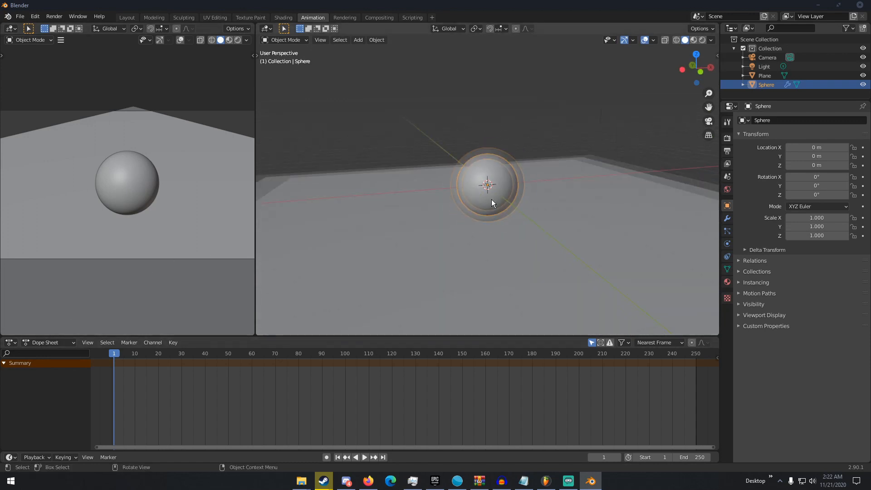
{"action": "key", "text": "i"}
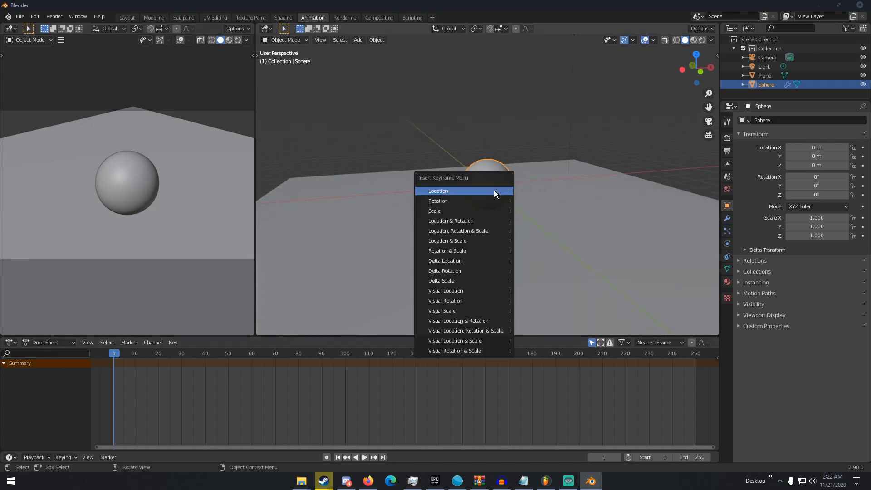
{"action": "left_click", "coordinate": [483, 230]}
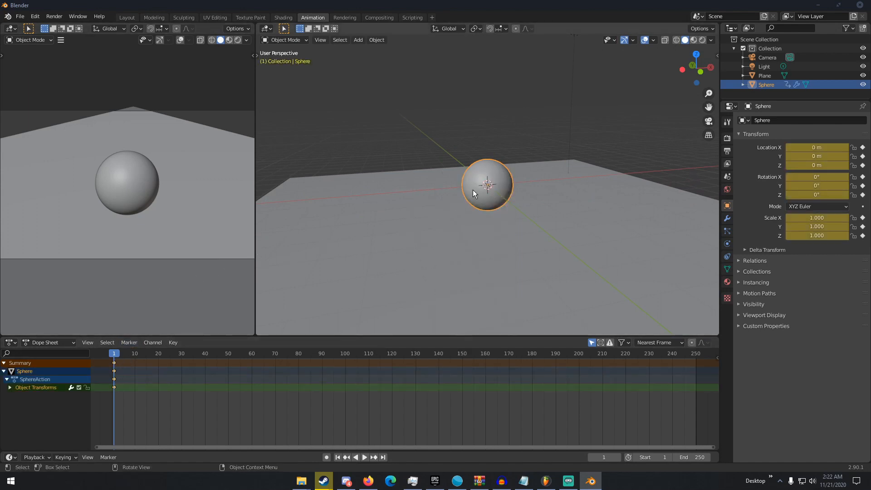
{"action": "key", "text": "g"}
{"action": "left_click", "coordinate": [402, 182]}
{"action": "key", "text": "i"}
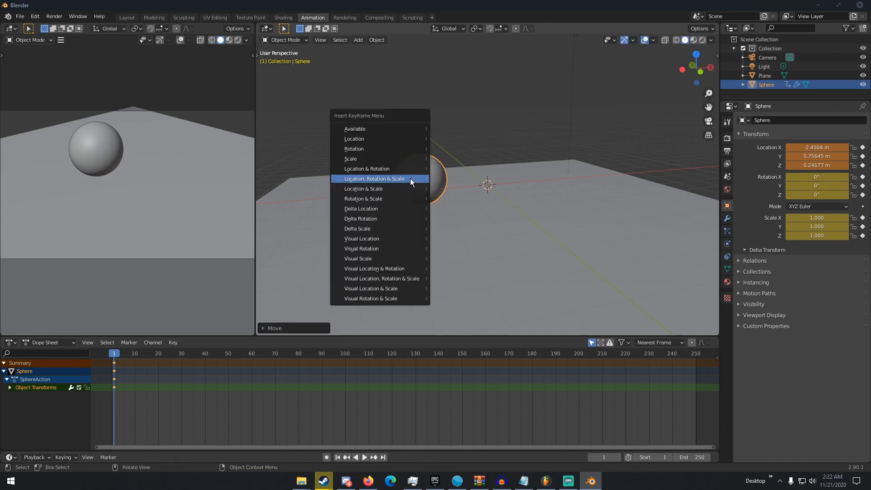
- At frame 11, move the sphere to about (-3.91, 1.25, 0.57) m and insert a Location, Rotation & Scale keyframe
{"action": "left_click", "coordinate": [137, 353]}
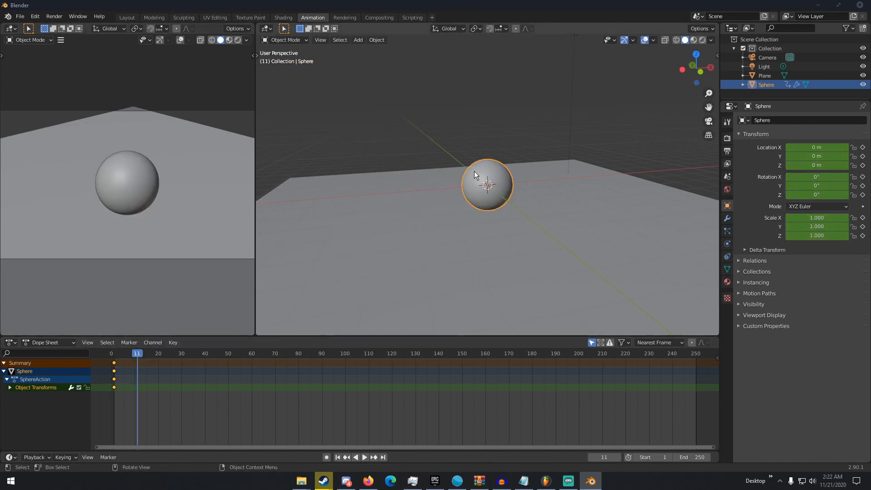
{"action": "key", "text": "g"}
{"action": "left_click", "coordinate": [358, 157]}
{"action": "key", "text": "i"}
{"action": "left_click", "coordinate": [359, 159]}
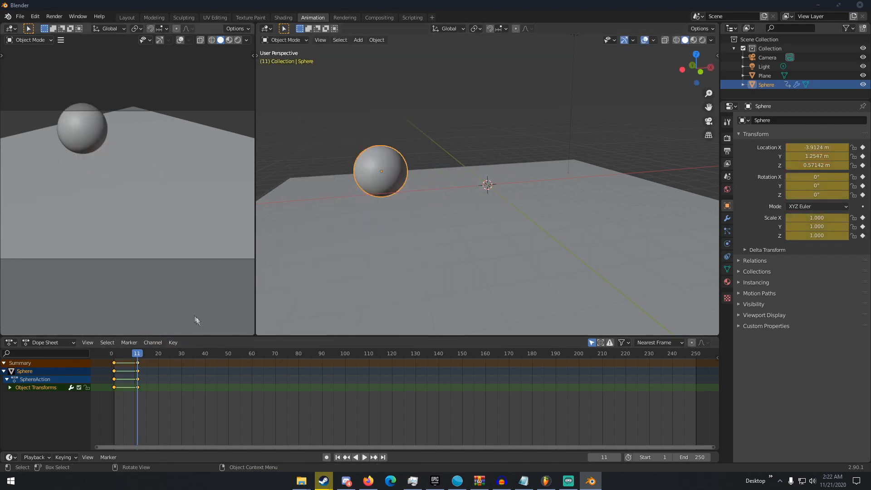
- At frame 49, move the sphere up to about (0.97, 0.48, 3.00) m and insert a keyframe there
{"action": "left_click", "coordinate": [226, 353]}
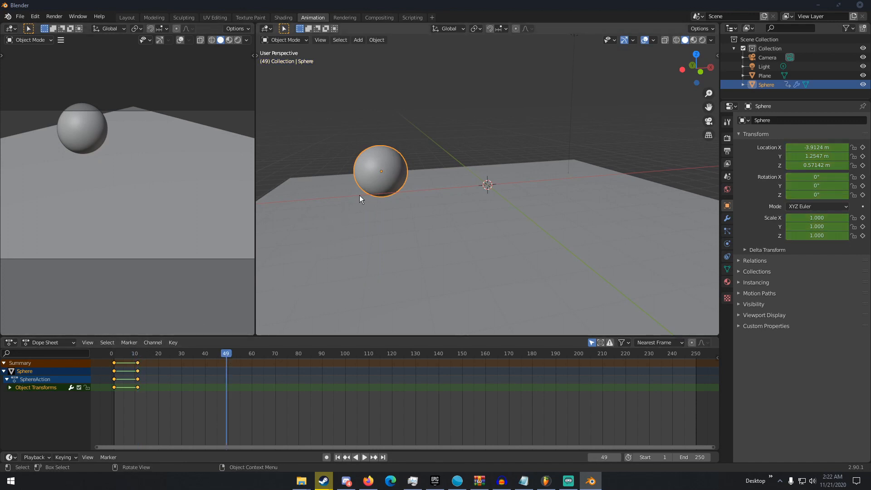
{"action": "key", "text": "g"}
{"action": "left_click", "coordinate": [480, 133]}
{"action": "key", "text": "i"}
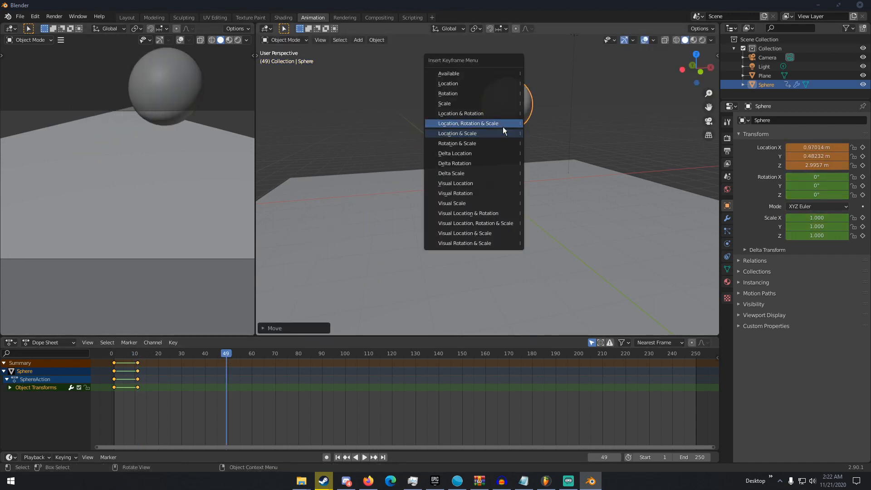
{"action": "left_click", "coordinate": [503, 132]}
- Play the sphere's animation from frame 2 and stop it at frame 49
{"action": "left_click", "coordinate": [117, 354]}
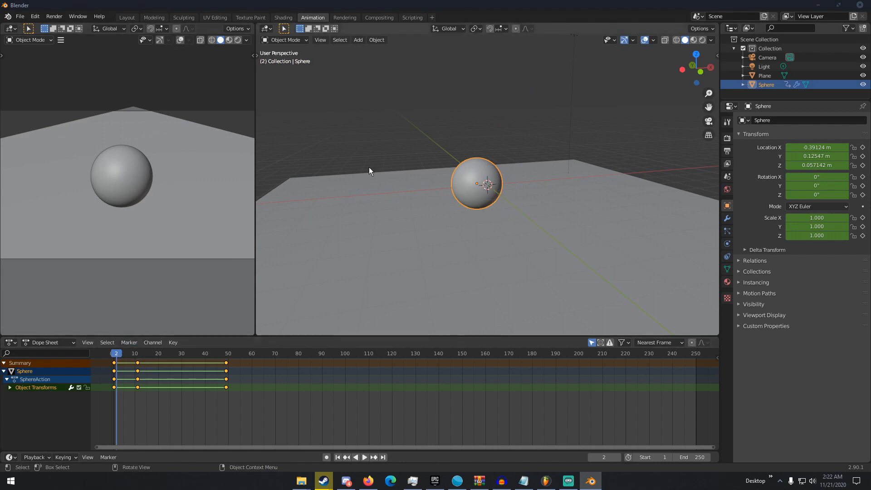
{"action": "key", "text": "space"}
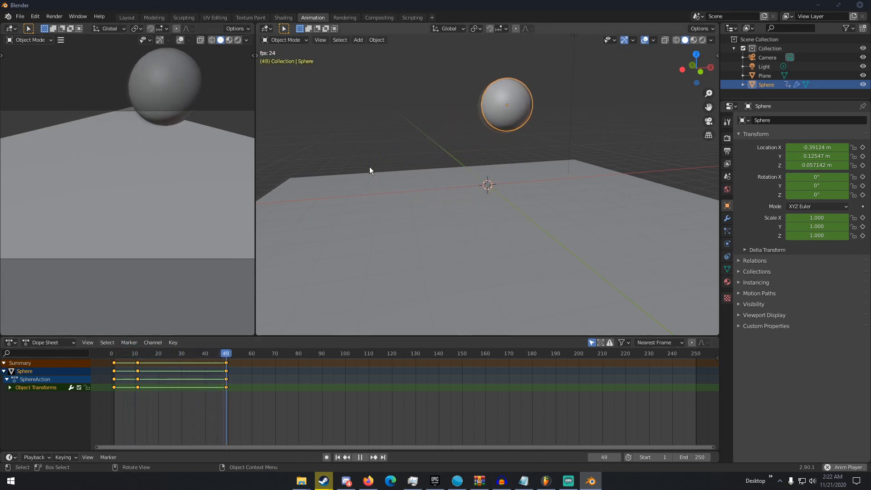
{"action": "key", "text": "space"}
- Delete the sphere's keyframes at frames 49 and 11
{"action": "key", "text": "alt+i"}
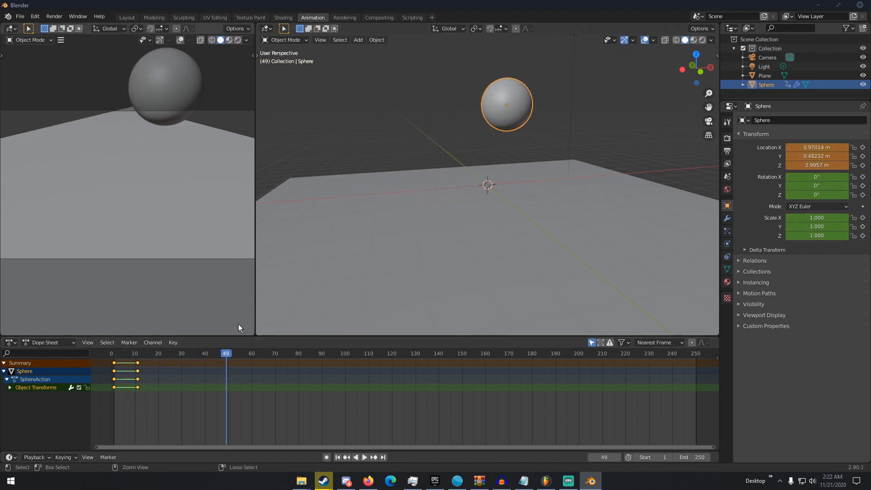
{"action": "key", "text": "Down"}
{"action": "key", "text": "alt+i"}
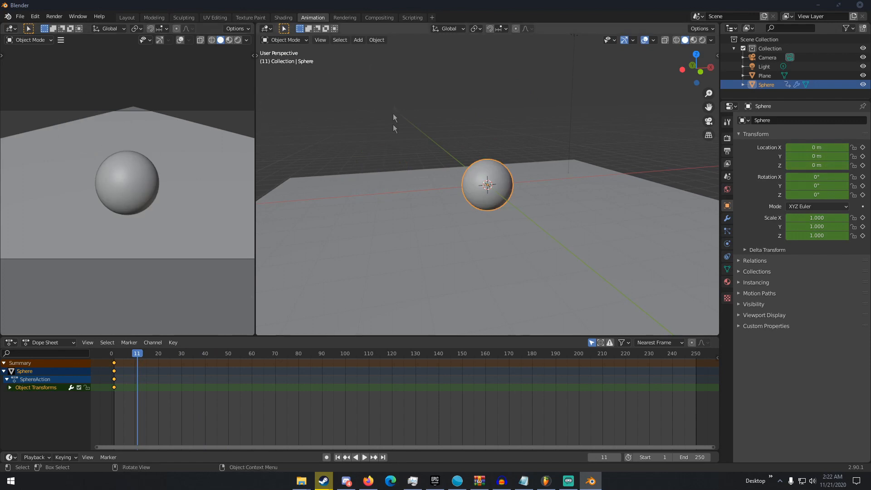
- Insert a Rotation & Scale keyframe on the sphere at frame 11, and try to clear its Location keyframes
{"action": "middle_click_drag", "start_coordinate": [434, 210], "coordinate": [499, 206]}
{"action": "key", "text": "i"}
{"action": "left_click", "coordinate": [499, 205]}
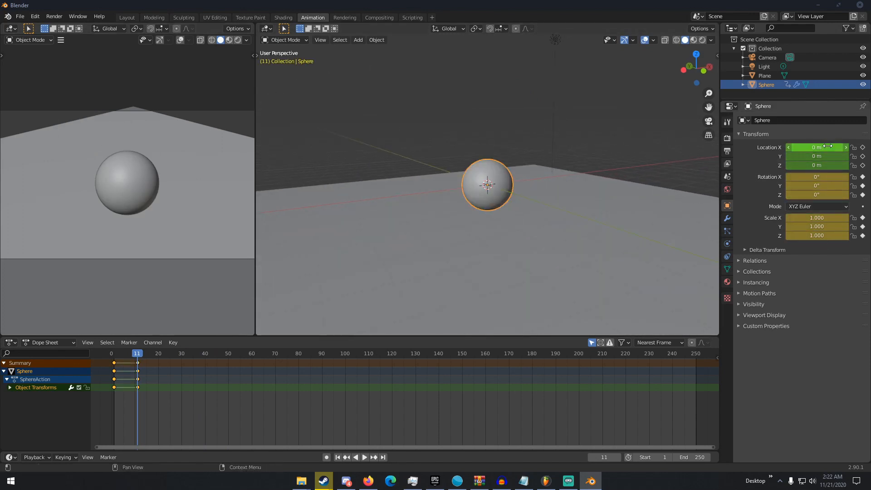
{"action": "right_click", "coordinate": [814, 150]}
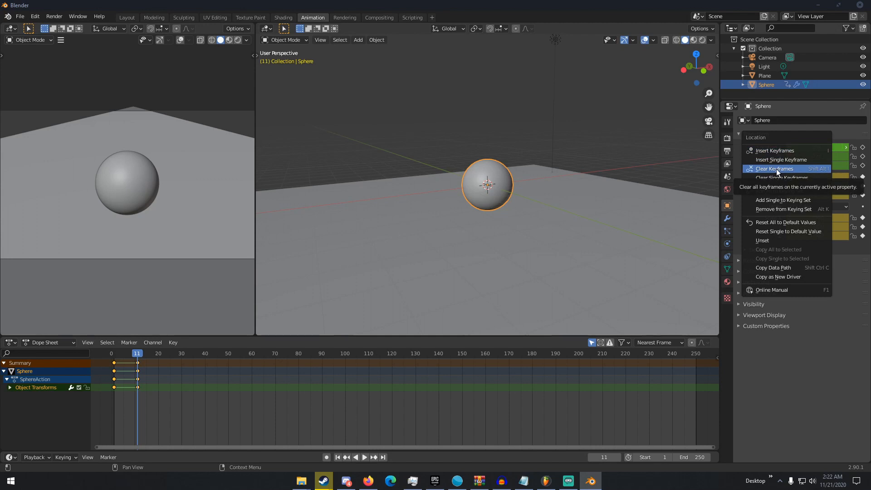
{"action": "left_click", "coordinate": [776, 169]}
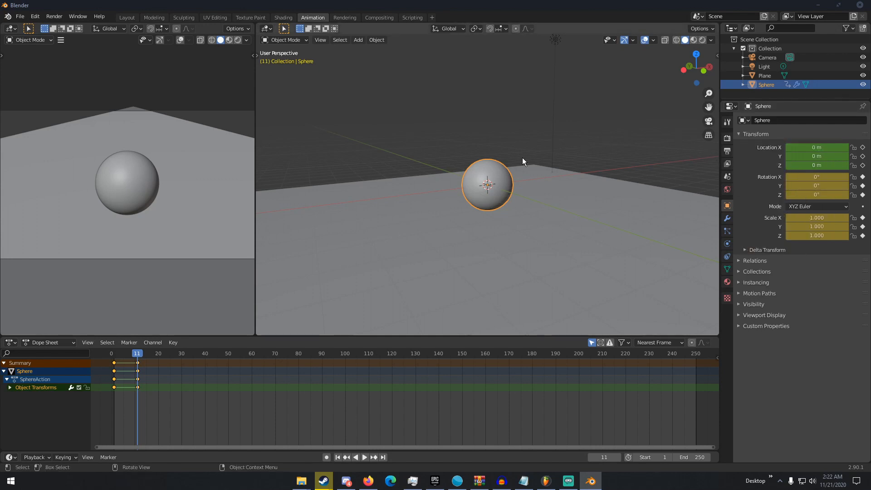
- Open the Rendering workspace
{"action": "left_click", "coordinate": [349, 17]}
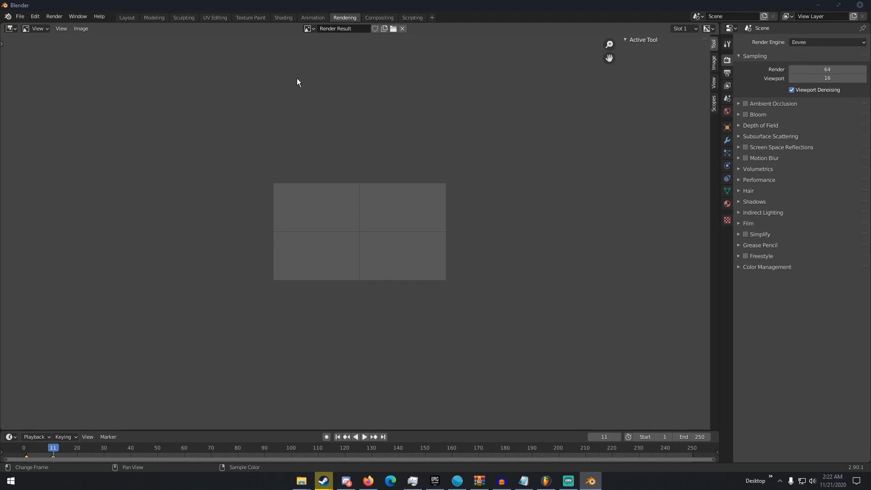
- Look over the available commands for rendering an image, an animation or audio
{"action": "left_click", "coordinate": [46, 19]}
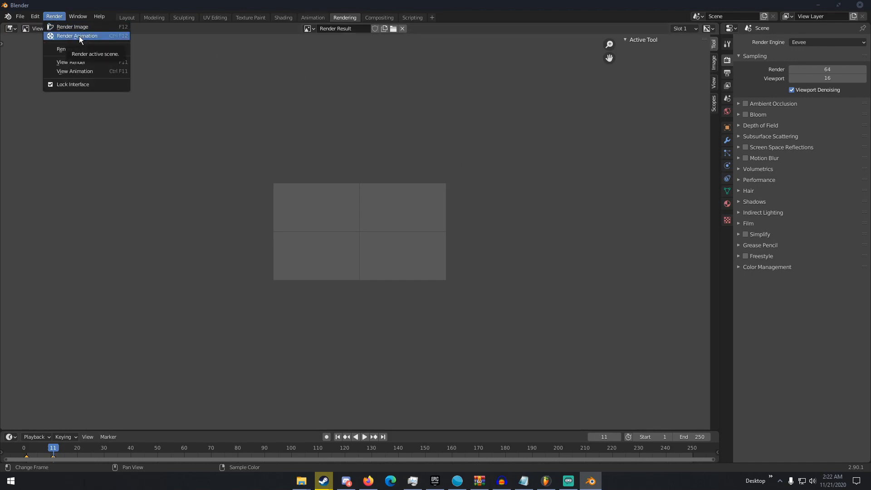
{"action": "left_click", "coordinate": [127, 36]}
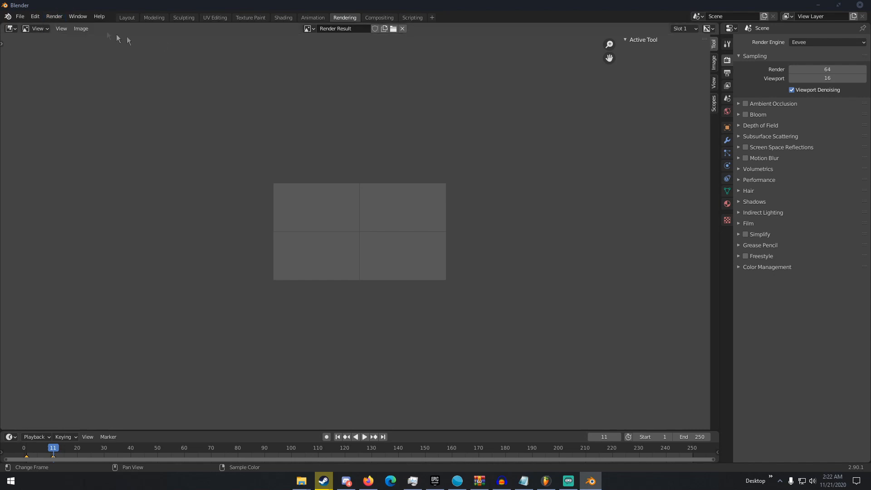
{"action": "left_click", "coordinate": [60, 19]}
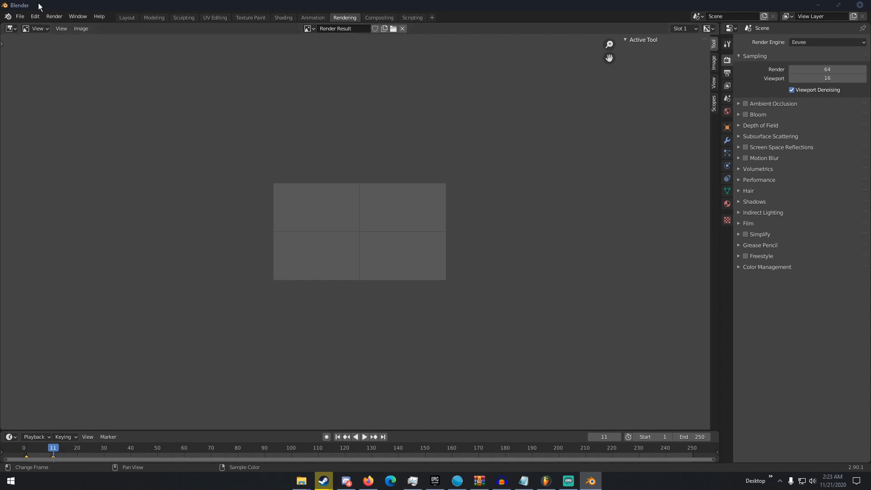
{"action": "left_click", "coordinate": [64, 16]}
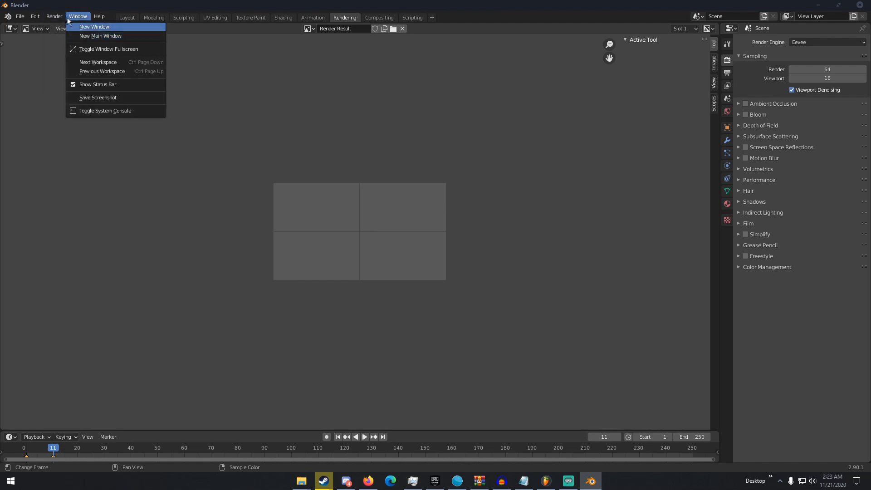
{"action": "left_click", "coordinate": [54, 16]}
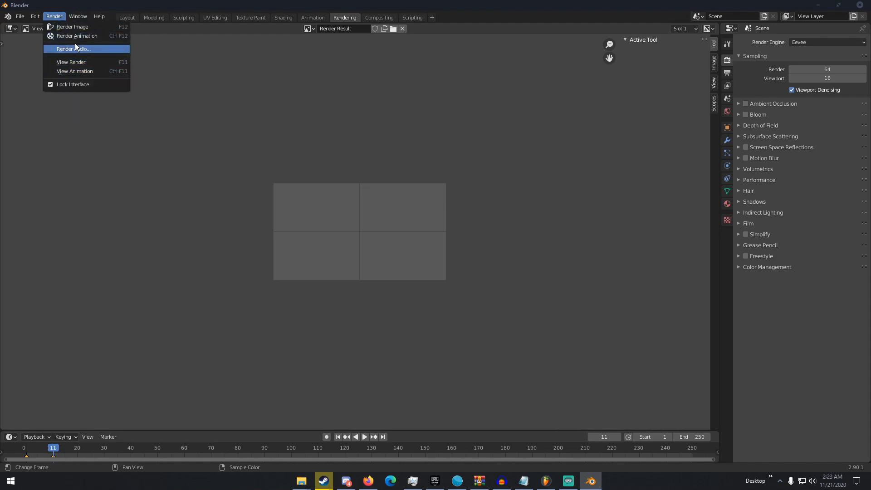
- Open the Compositing workspace and enable Use Nodes for the scene
{"action": "left_click", "coordinate": [366, 18]}
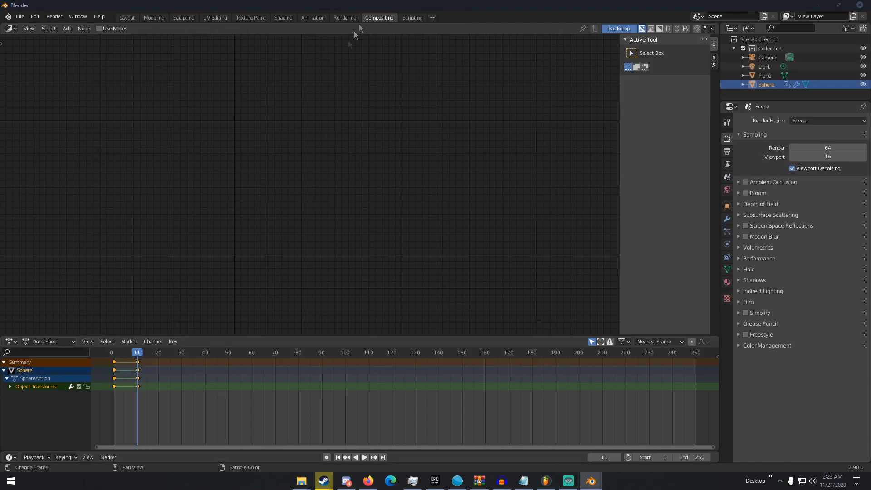
{"action": "left_click", "coordinate": [99, 29]}
{"action": "scroll", "coordinate": [306, 154], "scroll_direction": "up", "scroll_amount": 1}
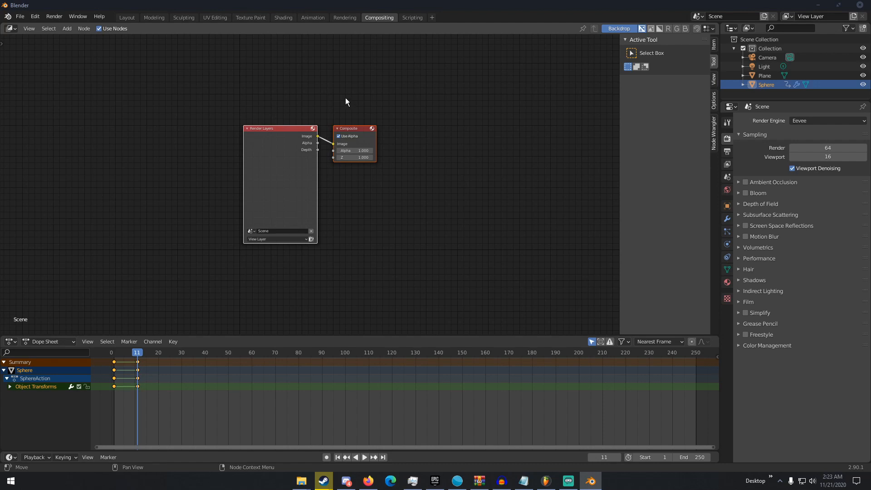
- Visit the Scripting workspace and return to the Layout workspace to view the sphere scene
{"action": "left_click", "coordinate": [411, 17]}
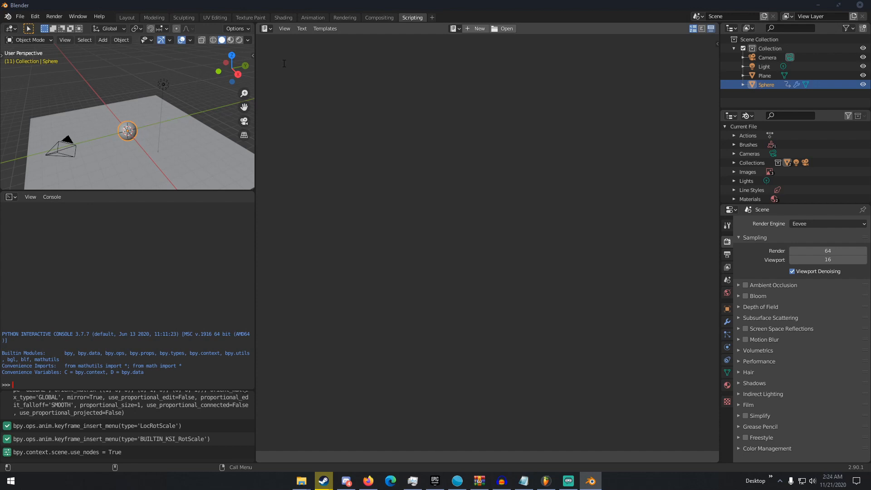
{"action": "left_click", "coordinate": [128, 18]}
{"action": "scroll", "coordinate": [307, 130], "scroll_direction": "down", "scroll_amount": 4}
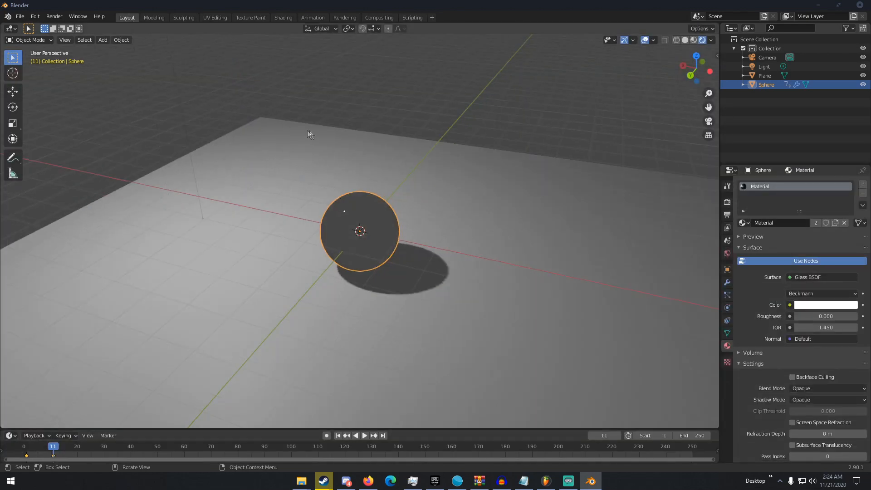
{"action": "middle_click_drag", "start_coordinate": [334, 152], "coordinate": [453, 184]}
{"action": "scroll", "coordinate": [386, 163], "scroll_direction": "up", "scroll_amount": 4}
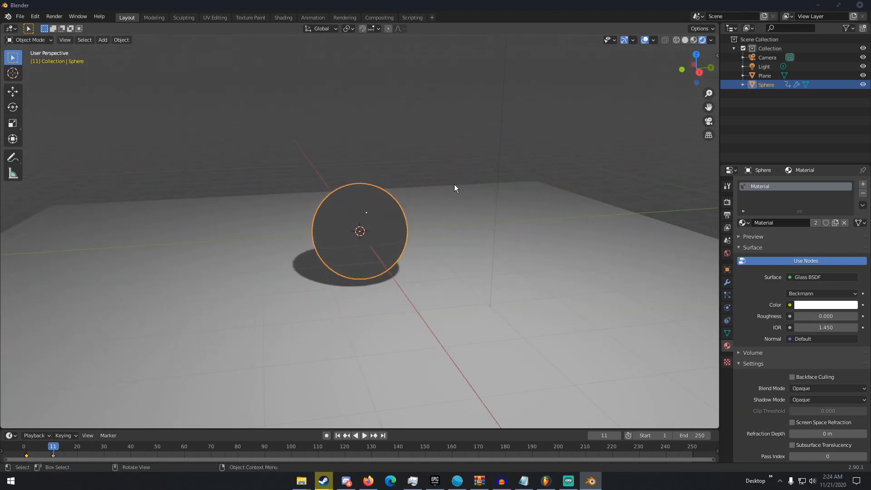
{"action": "scroll", "coordinate": [431, 191], "scroll_direction": "down", "scroll_amount": 5}
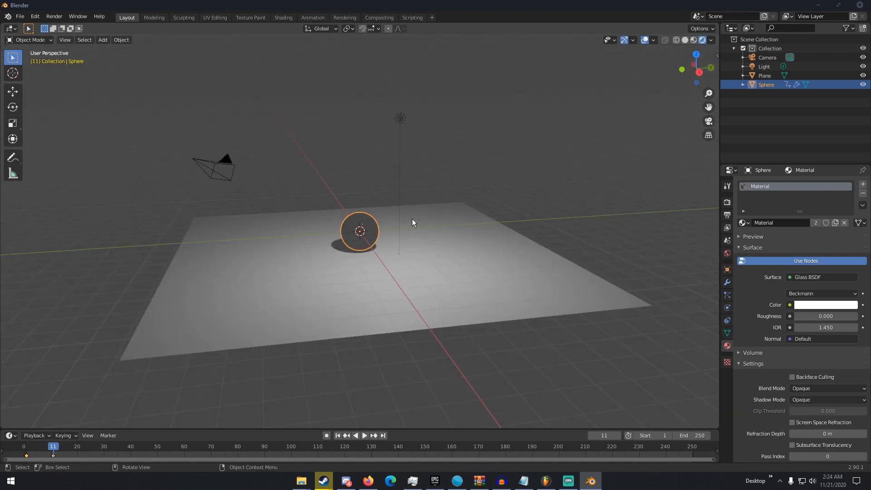
- Switch the viewport to Solid shading with the sphere selected
{"action": "key", "text": "z"}
{"action": "scroll", "coordinate": [402, 234], "scroll_direction": "up", "scroll_amount": 3}
{"action": "middle_click_drag", "start_coordinate": [400, 232], "coordinate": [415, 220], "text": "shift"}
{"action": "left_click", "coordinate": [408, 203]}
{"action": "left_click", "coordinate": [410, 201]}
{"action": "scroll", "coordinate": [657, 276], "scroll_direction": "up", "scroll_amount": 3}
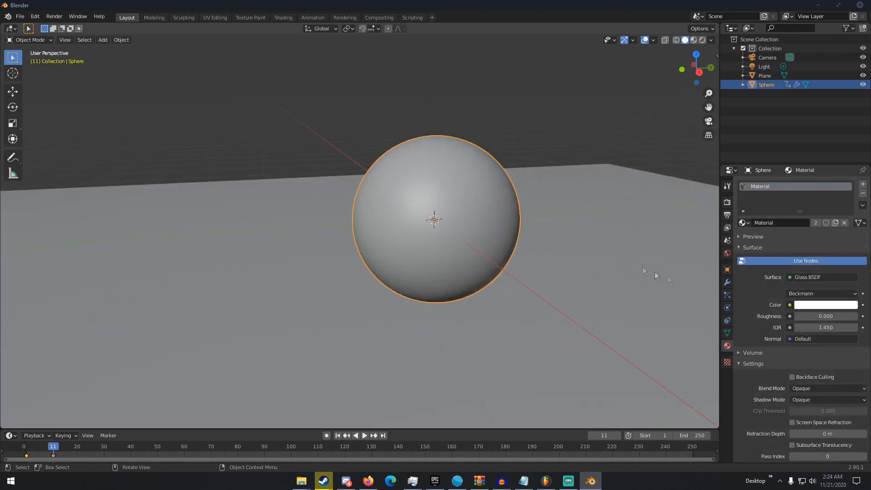
- Apply the sphere's Subdivision modifier to its mesh
{"action": "left_click", "coordinate": [727, 282]}
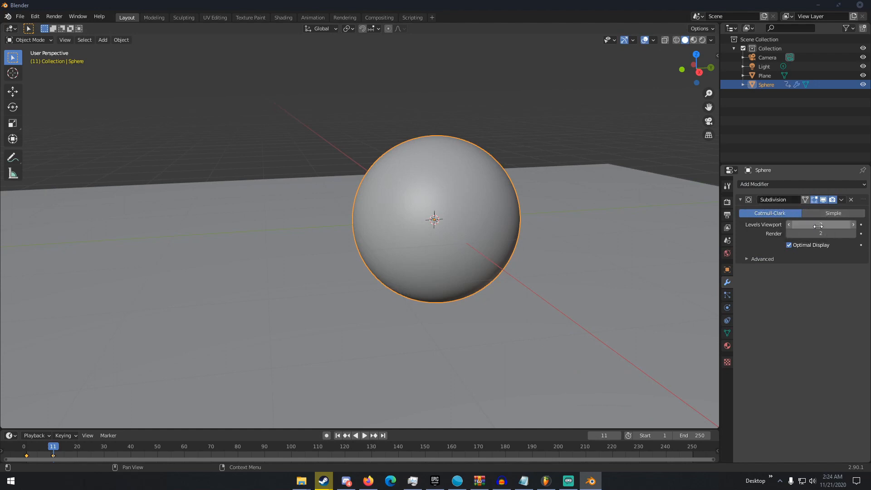
{"action": "scroll", "coordinate": [546, 178], "scroll_direction": "down", "scroll_amount": 3}
{"action": "middle_click_drag", "start_coordinate": [546, 179], "coordinate": [437, 186]}
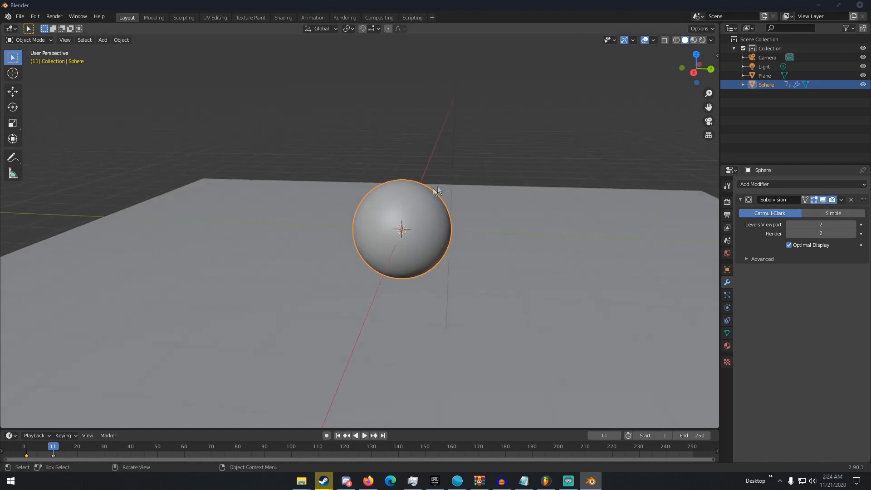
{"action": "scroll", "coordinate": [438, 177], "scroll_direction": "up", "scroll_amount": 4}
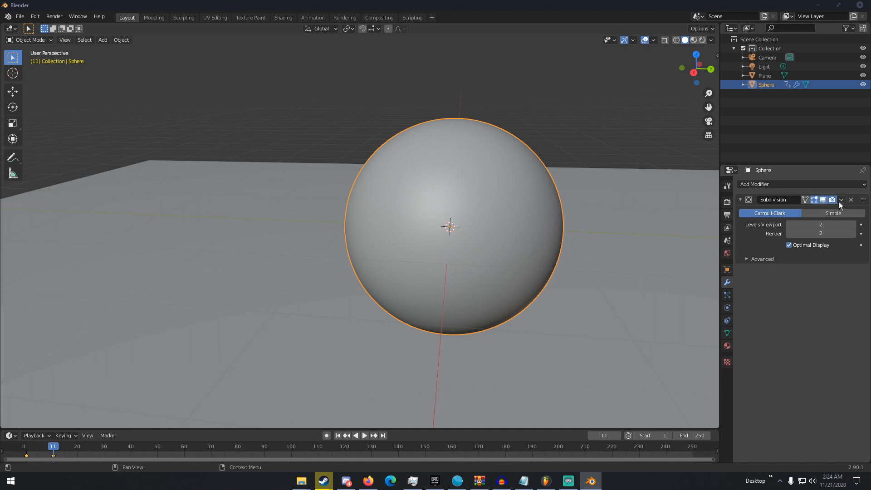
{"action": "scroll", "coordinate": [507, 184], "scroll_direction": "down", "scroll_amount": 3}
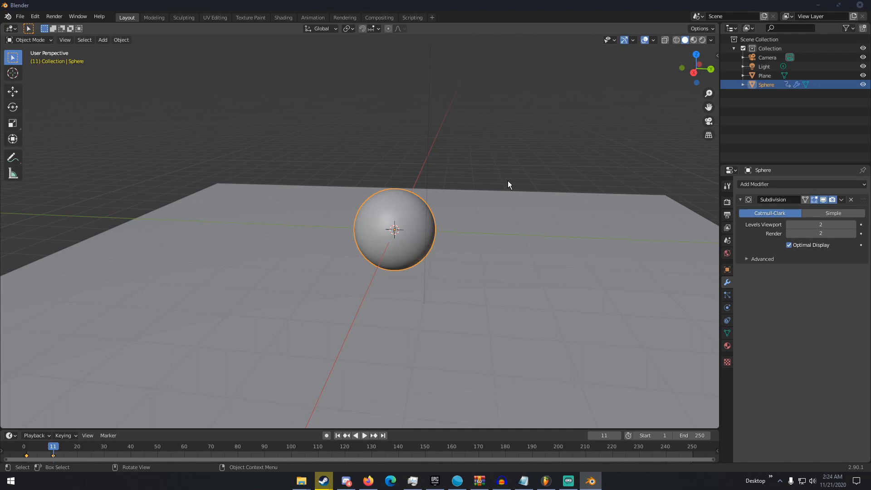
{"action": "left_click", "coordinate": [840, 200]}
{"action": "left_click", "coordinate": [814, 210]}
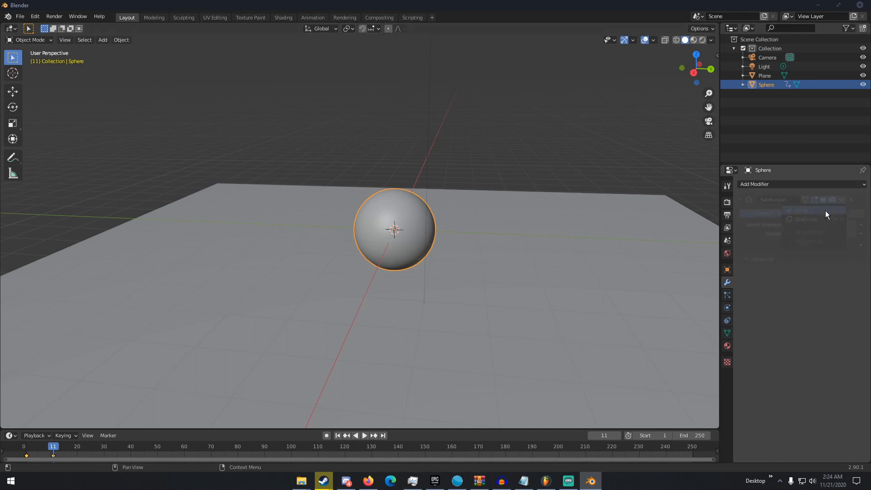
- Examine the sphere's mesh density in Edit Mode and return to Object Mode
{"action": "middle_click_drag", "start_coordinate": [567, 207], "coordinate": [486, 204]}
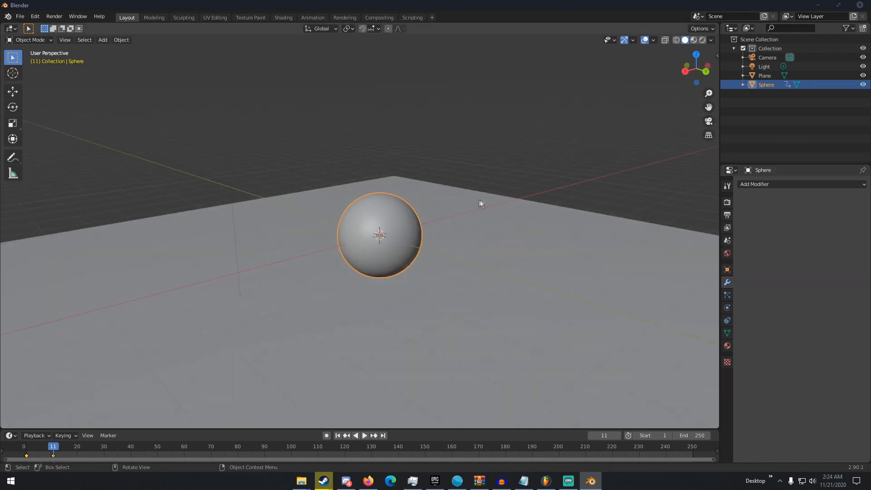
{"action": "key", "text": "Tab"}
{"action": "scroll", "coordinate": [370, 231], "scroll_direction": "up", "scroll_amount": 6}
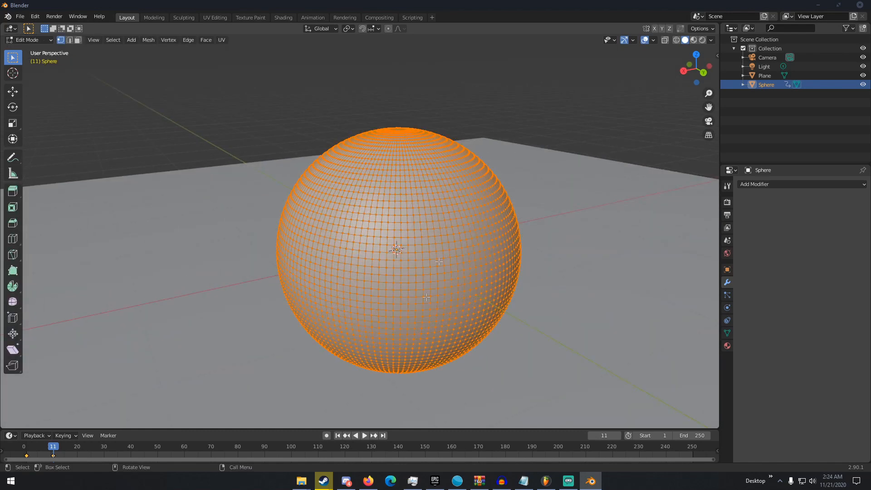
{"action": "middle_click_drag", "start_coordinate": [513, 206], "coordinate": [408, 197]}
{"action": "scroll", "coordinate": [403, 196], "scroll_direction": "up", "scroll_amount": 6}
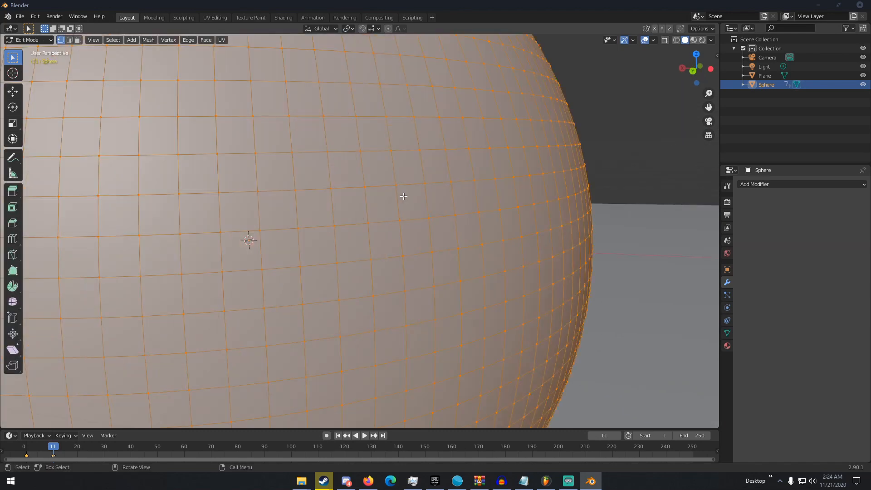
{"action": "scroll", "coordinate": [381, 190], "scroll_direction": "down", "scroll_amount": 4}
{"action": "key", "text": "Tab"}
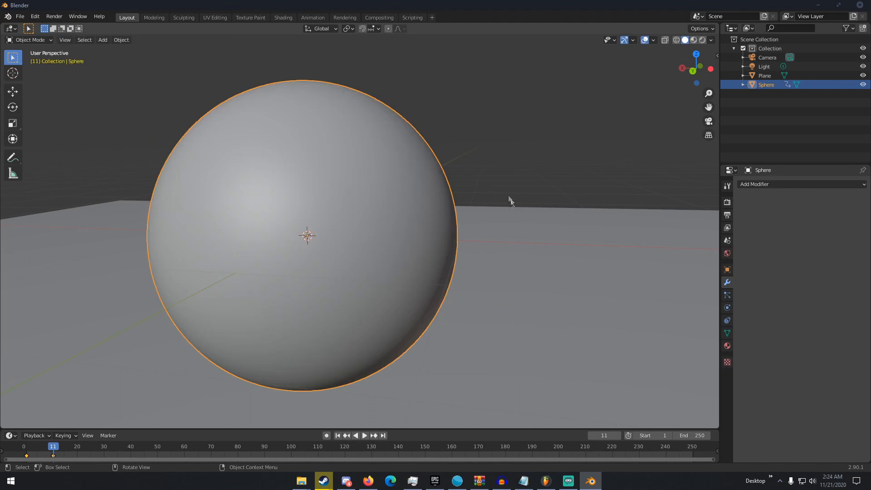
- Add an Array modifier to the sphere and view the duplicated spheres
{"action": "scroll", "coordinate": [506, 206], "scroll_direction": "down", "scroll_amount": 2}
{"action": "left_click", "coordinate": [756, 184]}
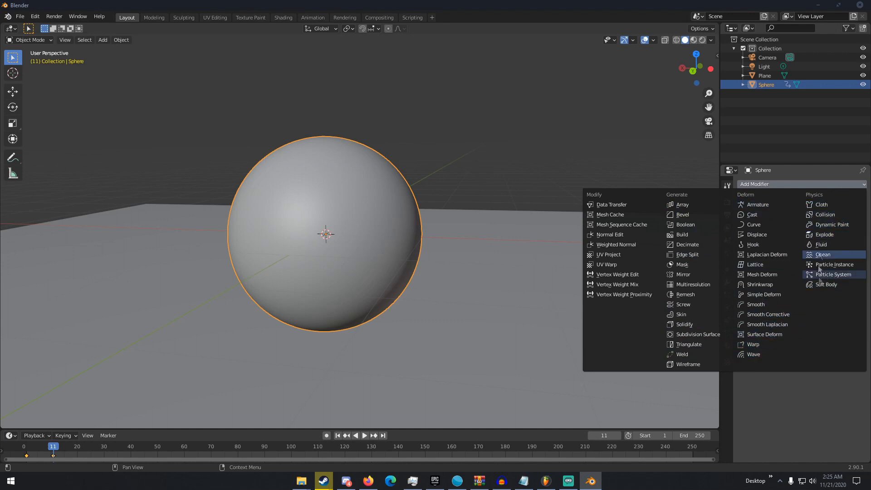
{"action": "left_click", "coordinate": [695, 209]}
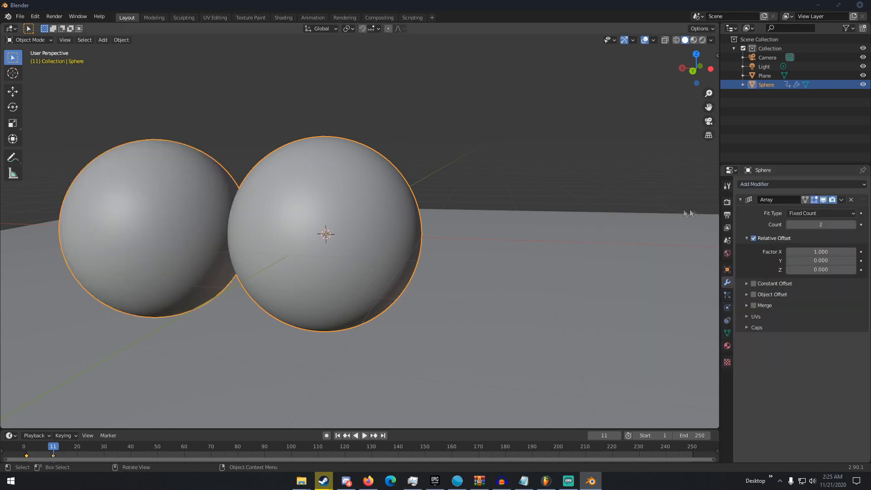
{"action": "scroll", "coordinate": [417, 224], "scroll_direction": "down", "scroll_amount": 2}
{"action": "middle_click_drag", "start_coordinate": [416, 224], "coordinate": [384, 211]}
{"action": "scroll", "coordinate": [383, 210], "scroll_direction": "down", "scroll_amount": 3}
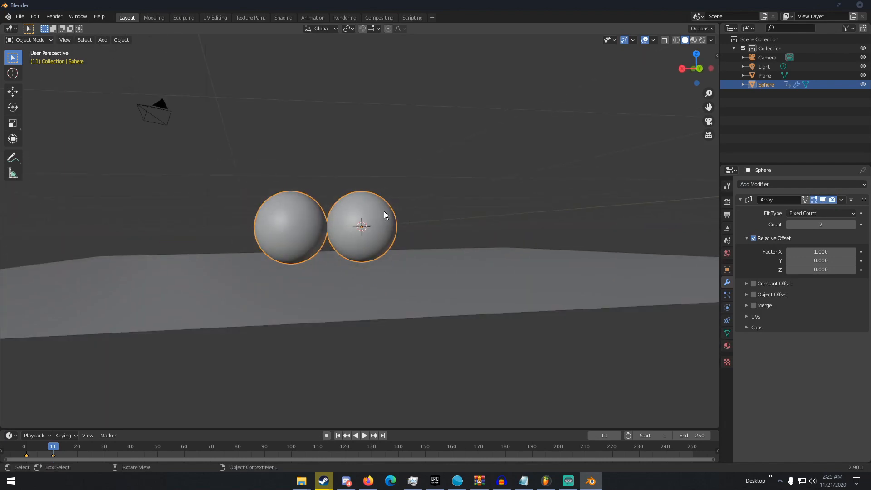
- Raise the sphere's Array count to 7
{"action": "left_click", "coordinate": [855, 225]}
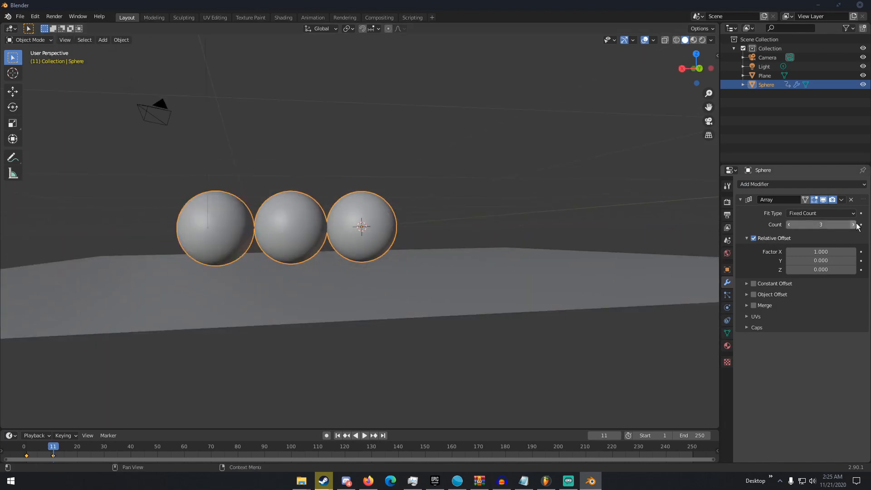
{"action": "left_click", "coordinate": [854, 224]}
{"action": "left_click", "coordinate": [854, 225]}
{"action": "left_click", "coordinate": [855, 225]}
{"action": "left_click", "coordinate": [854, 224]}
{"action": "scroll", "coordinate": [399, 213], "scroll_direction": "down", "scroll_amount": 5}
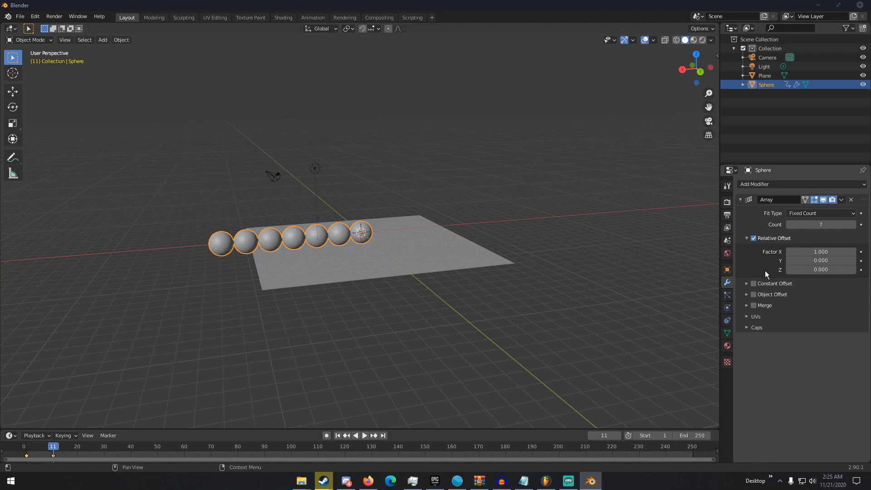
- Lower the sphere's Array count step by step and remove the Array modifier
{"action": "left_click", "coordinate": [788, 225]}
{"action": "left_click", "coordinate": [788, 225]}
{"action": "left_click", "coordinate": [788, 225]}
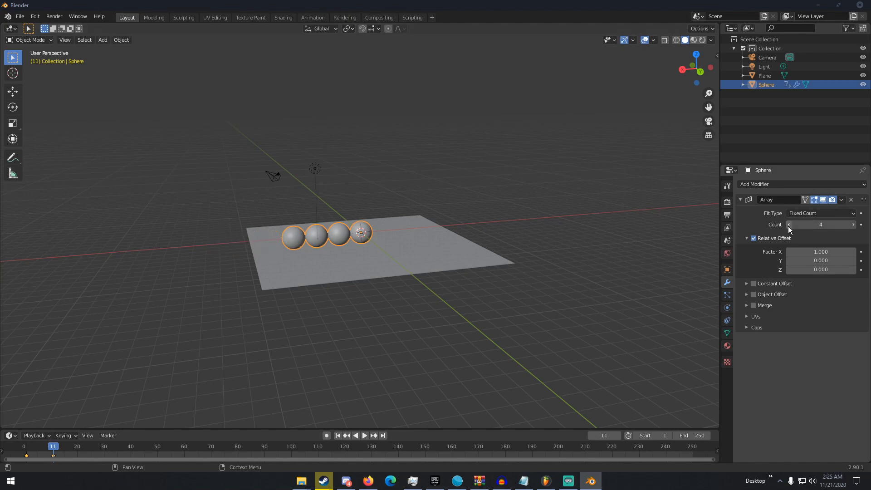
{"action": "left_click", "coordinate": [789, 225]}
{"action": "left_click", "coordinate": [788, 225]}
{"action": "left_click", "coordinate": [788, 225]}
{"action": "left_click", "coordinate": [851, 200]}
- Try a Bevel modifier on the sphere and remove it
{"action": "left_click", "coordinate": [785, 184]}
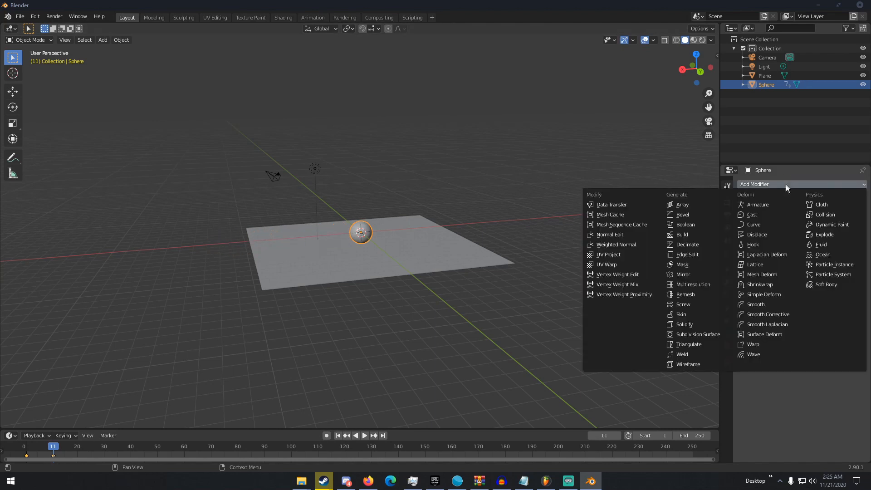
{"action": "left_click", "coordinate": [703, 214]}
{"action": "scroll", "coordinate": [582, 213], "scroll_direction": "up", "scroll_amount": 6}
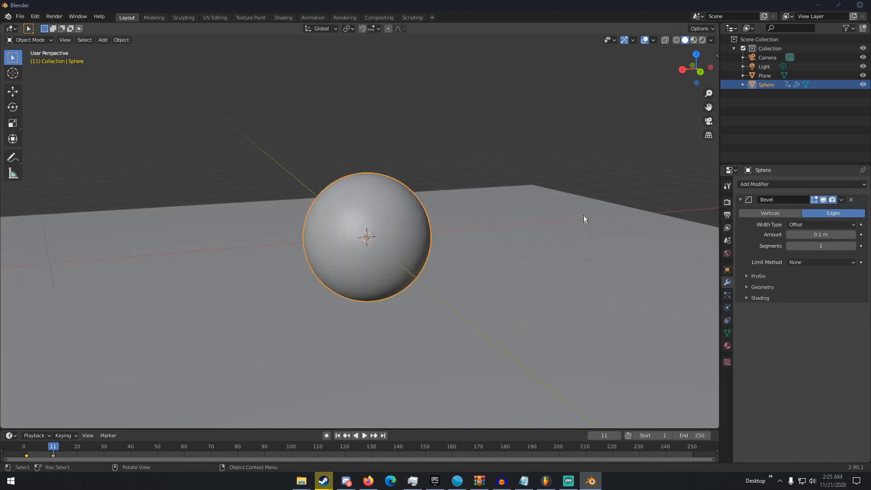
{"action": "left_click", "coordinate": [851, 200]}
{"action": "scroll", "coordinate": [485, 211], "scroll_direction": "down", "scroll_amount": 5}
{"action": "key", "text": "shift+a"}
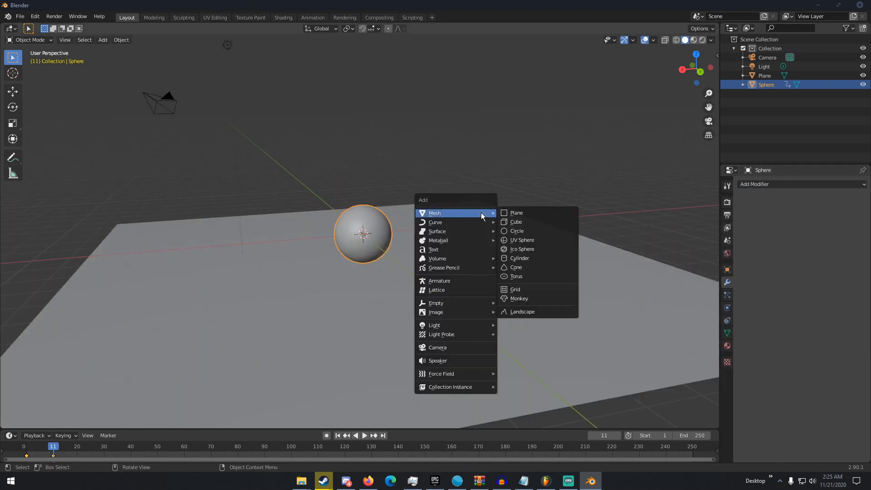
{"action": "left_click", "coordinate": [506, 217]}
{"action": "key", "text": "Delete"}
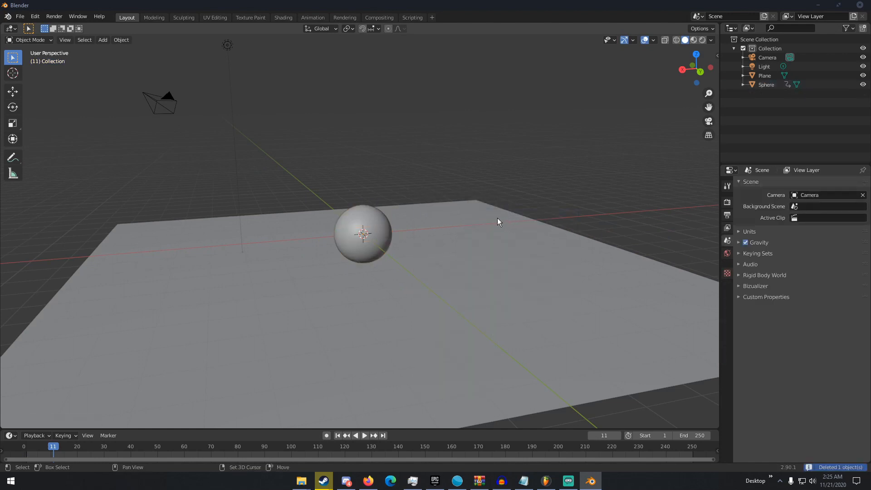
- Add a cube mesh and move it beside the sphere, clear of it on the plane
{"action": "key", "text": "shift+a"}
{"action": "left_click", "coordinate": [543, 224]}
{"action": "key", "text": "g"}
{"action": "left_click", "coordinate": [690, 216]}
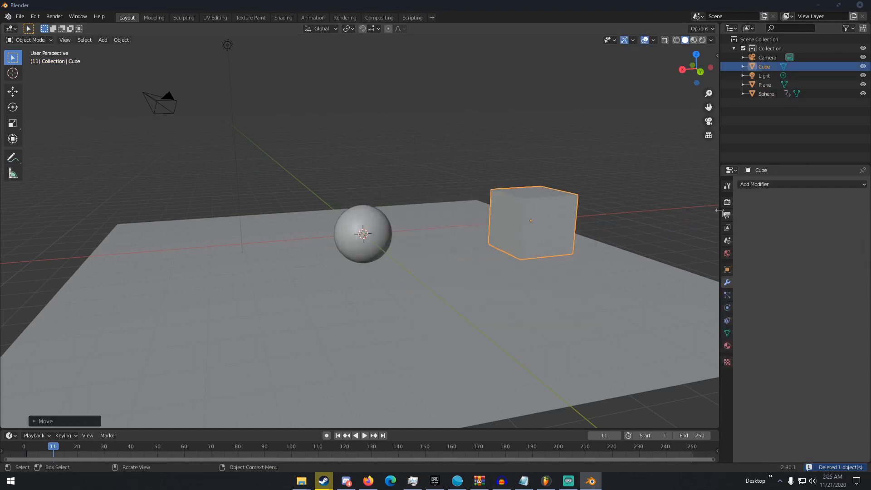
- Try a Bevel modifier on the cube's edges and remove it
{"action": "left_click", "coordinate": [771, 185]}
{"action": "left_click", "coordinate": [698, 215]}
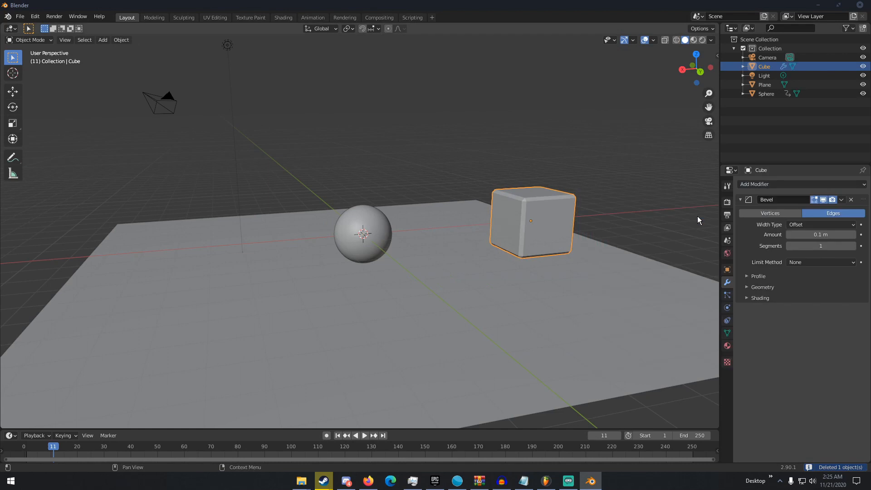
{"action": "middle_click_drag", "start_coordinate": [697, 216], "coordinate": [511, 286]}
{"action": "left_click", "coordinate": [851, 200]}
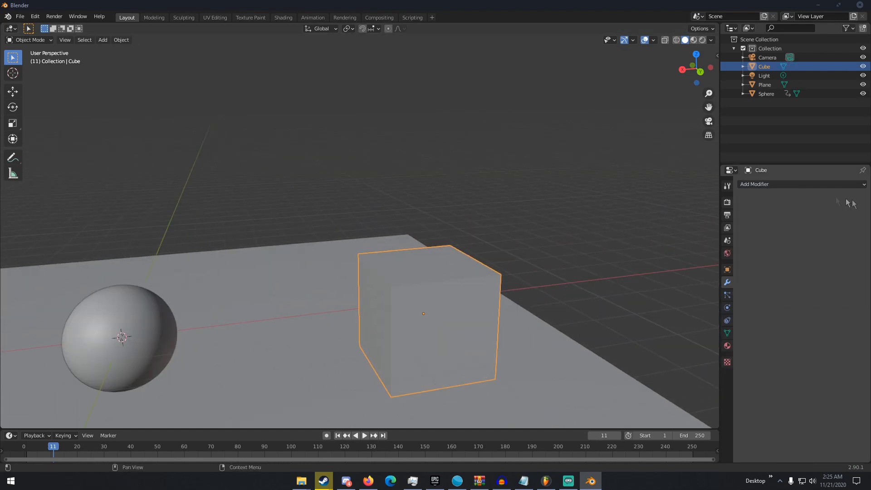
- Bevel all of the cube's edges directly in Edit Mode and delete the cube from the scene in Object Mode
{"action": "key", "text": "Tab"}
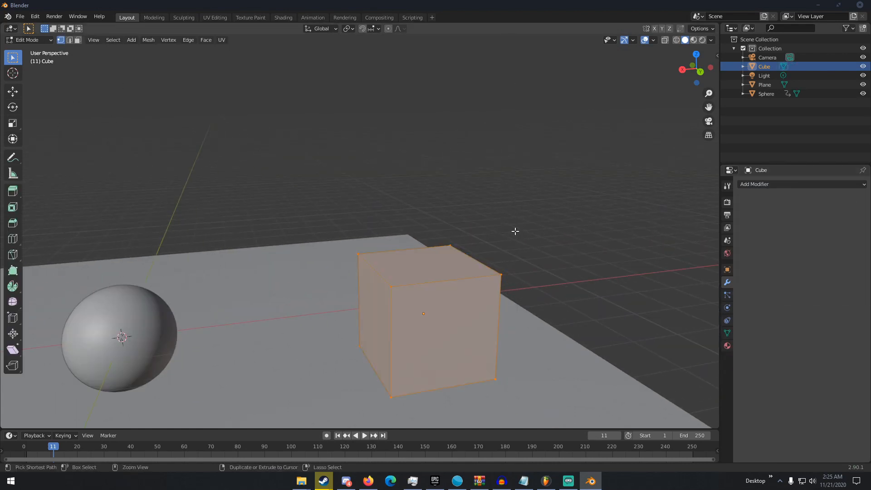
{"action": "key", "text": "ctrl+b"}
{"action": "left_click", "coordinate": [537, 241]}
{"action": "key", "text": "Tab"}
{"action": "scroll", "coordinate": [537, 241], "scroll_direction": "down", "scroll_amount": 3}
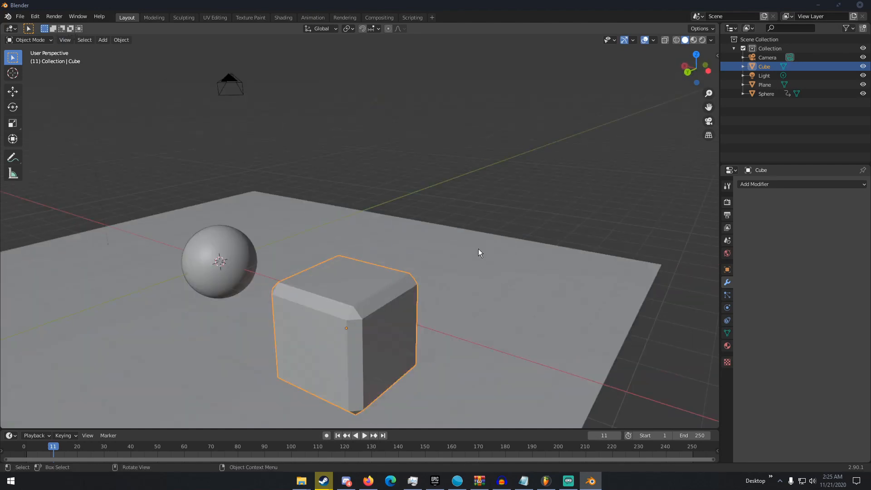
{"action": "key", "text": "Delete"}
{"action": "middle_click_drag", "start_coordinate": [431, 249], "coordinate": [496, 253]}
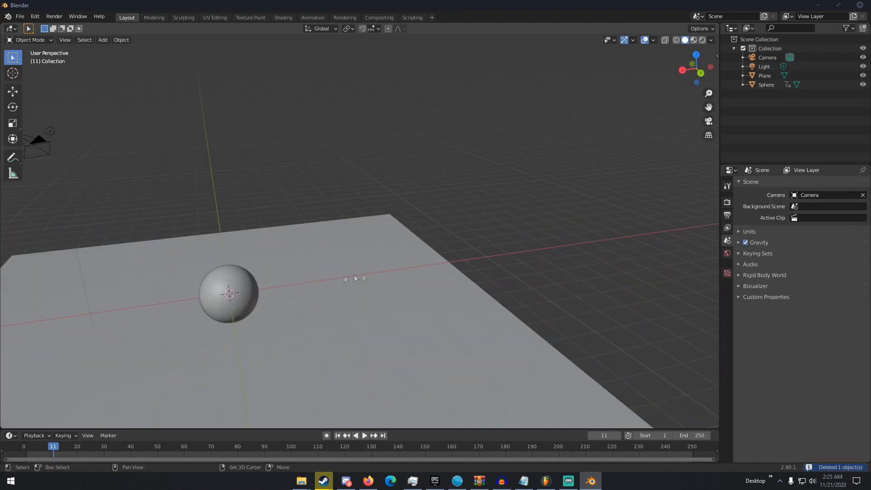
- Select the sphere and give it a Build modifier
{"action": "left_click", "coordinate": [220, 279]}
{"action": "left_click", "coordinate": [763, 181]}
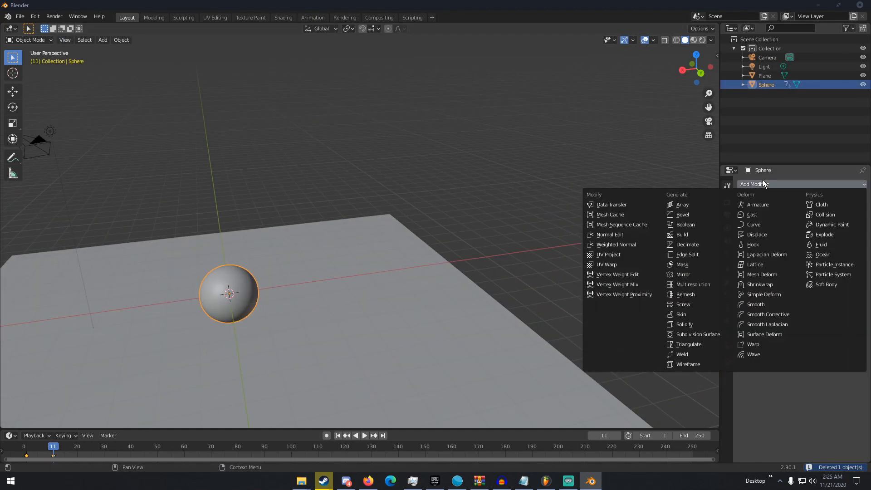
{"action": "left_click", "coordinate": [694, 235]}
{"action": "middle_click_drag", "start_coordinate": [470, 223], "coordinate": [484, 292]}
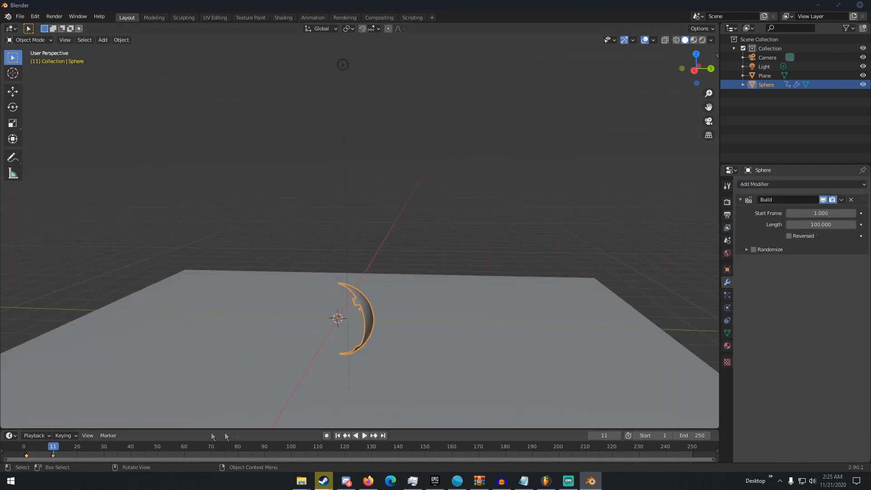
- Play the sphere's build animation from frame 1, stop it, and remove the Build modifier with the timeline at frame 0
{"action": "left_click_drag", "start_coordinate": [35, 448], "coordinate": [28, 449]}
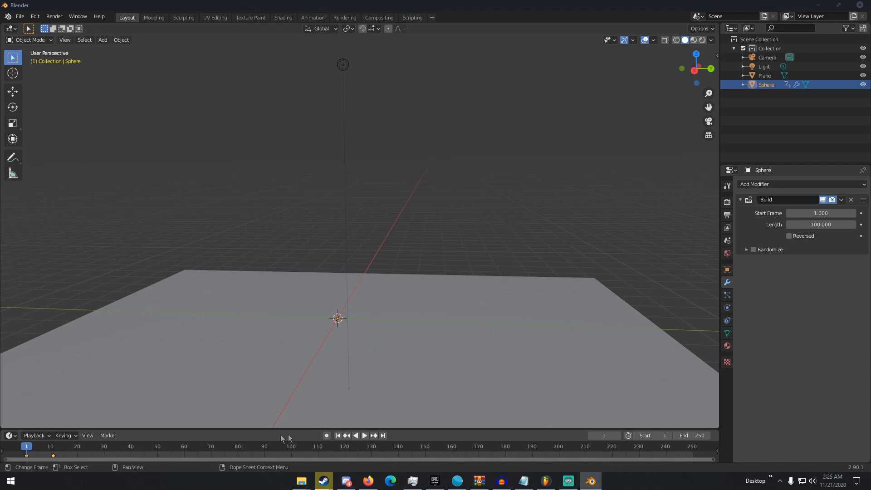
{"action": "left_click", "coordinate": [364, 436]}
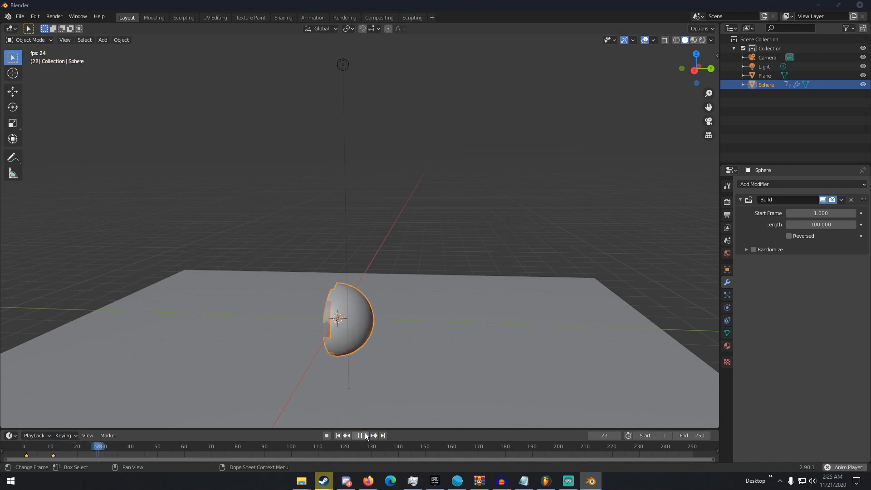
{"action": "middle_click_drag", "start_coordinate": [379, 358], "coordinate": [301, 322]}
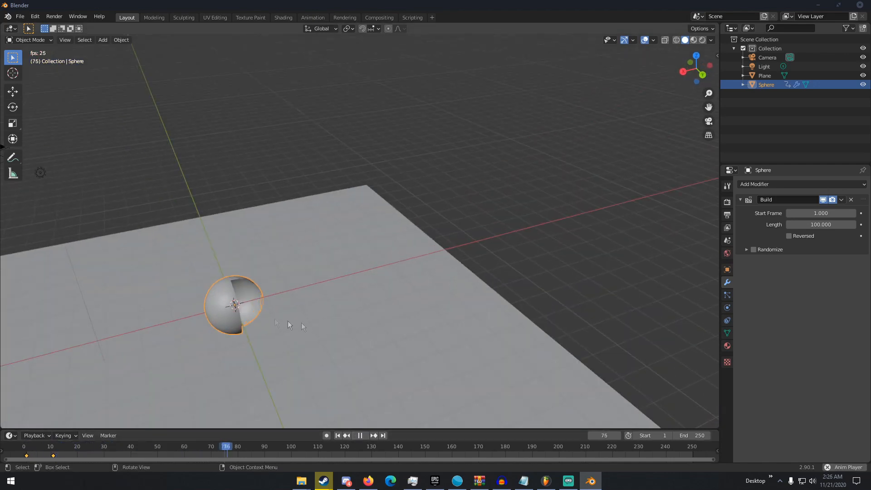
{"action": "left_click", "coordinate": [359, 435]}
{"action": "left_click", "coordinate": [25, 447]}
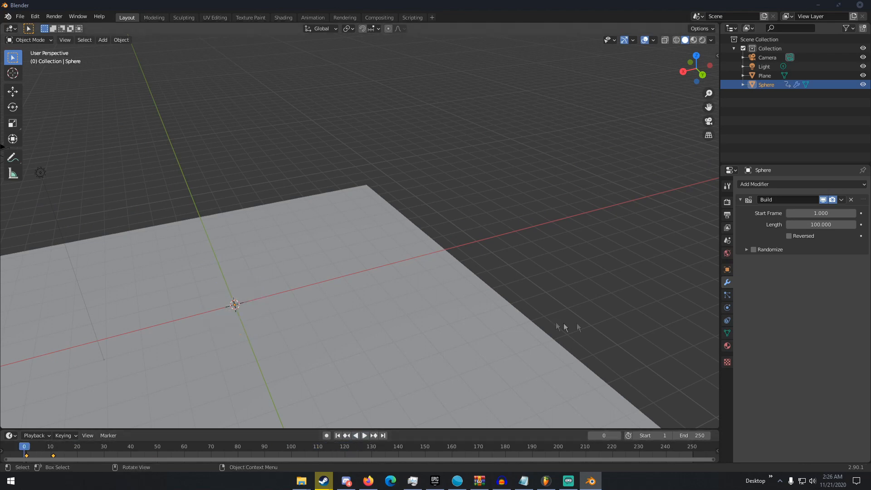
{"action": "left_click", "coordinate": [851, 199]}
- Add a Decimate modifier in Collapse mode to the sphere and lower its ratio to 0.1603
{"action": "left_click", "coordinate": [804, 185]}
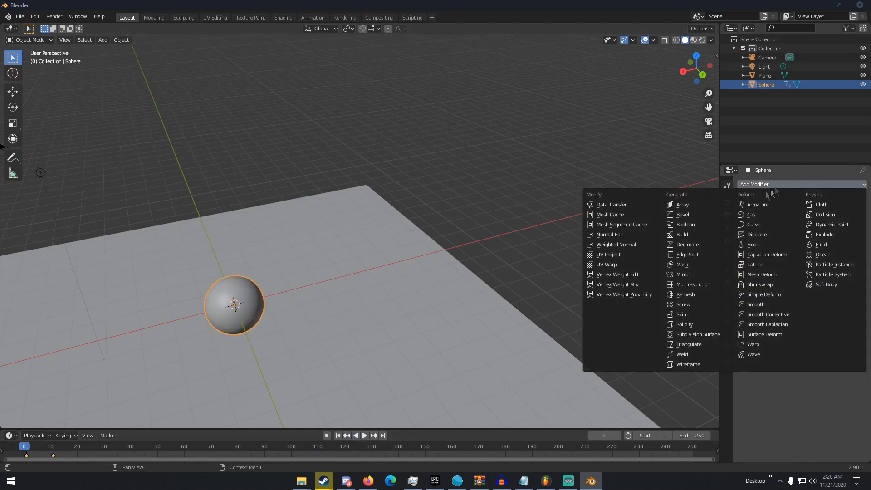
{"action": "left_click", "coordinate": [693, 246]}
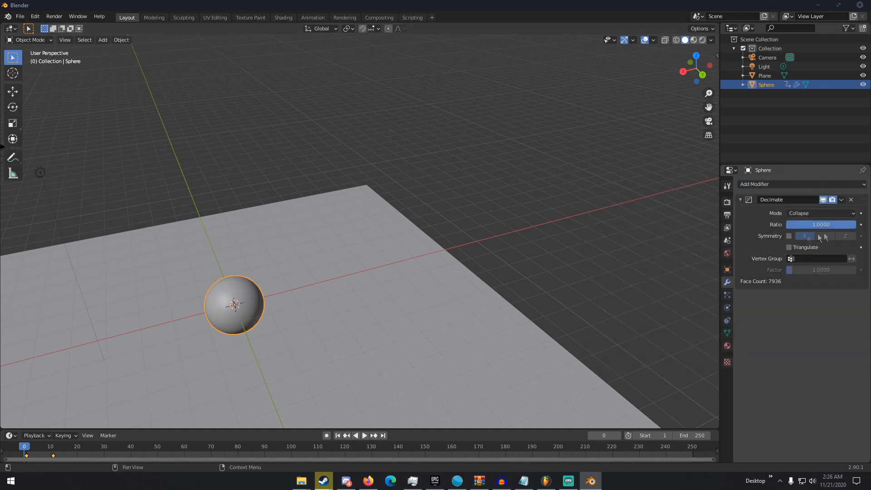
{"action": "left_click_drag", "start_coordinate": [835, 223], "coordinate": [767, 225]}
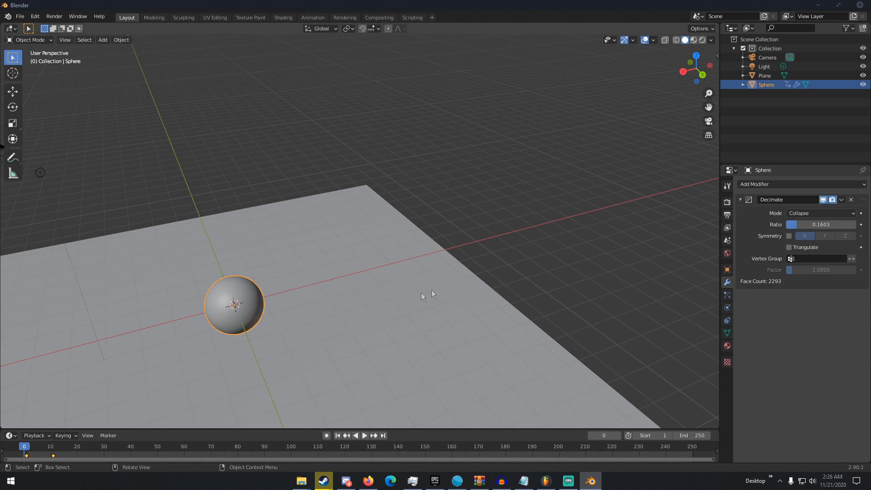
{"action": "key", "text": "Tab"}
{"action": "middle_click_drag", "start_coordinate": [404, 301], "coordinate": [517, 235]}
{"action": "key", "text": "Tab"}
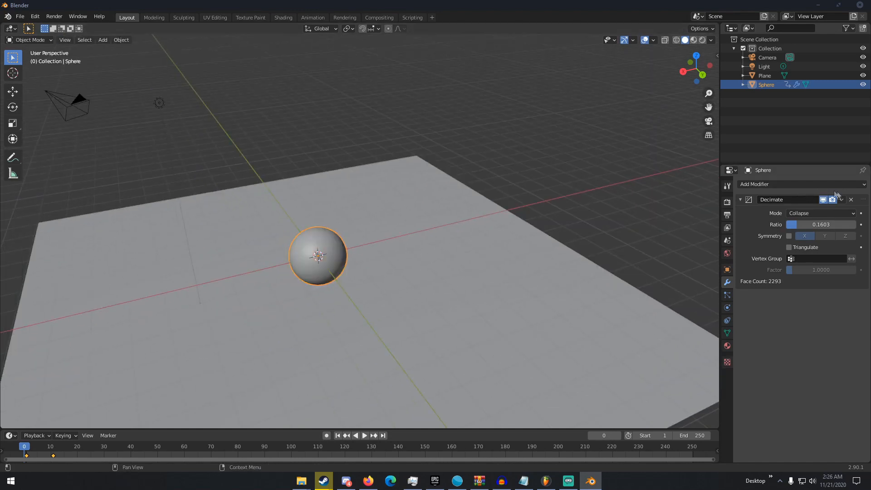
- Apply the sphere's Decimate modifier and examine the simplified mesh up close in Edit Mode
{"action": "left_click", "coordinate": [841, 200]}
{"action": "left_click", "coordinate": [812, 207]}
{"action": "key", "text": "Tab"}
{"action": "scroll", "coordinate": [428, 226], "scroll_direction": "up", "scroll_amount": 10}
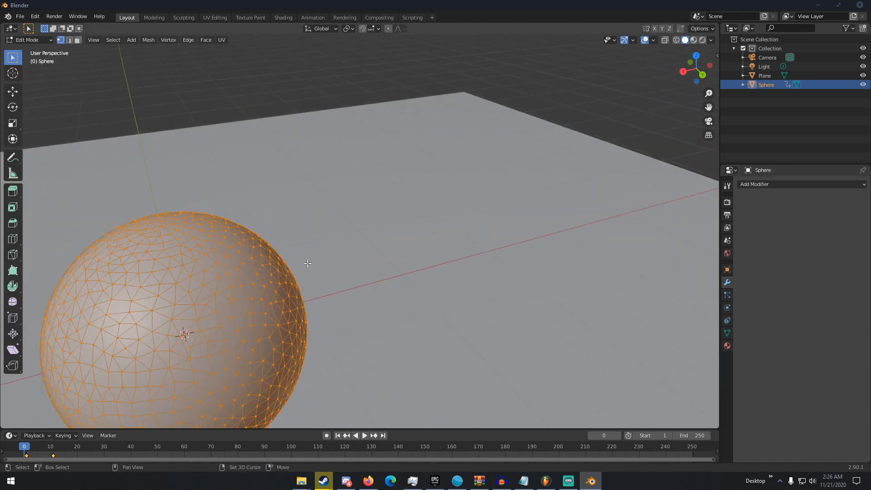
{"action": "scroll", "coordinate": [422, 217], "scroll_direction": "down", "scroll_amount": 6}
{"action": "scroll", "coordinate": [408, 223], "scroll_direction": "up", "scroll_amount": 6}
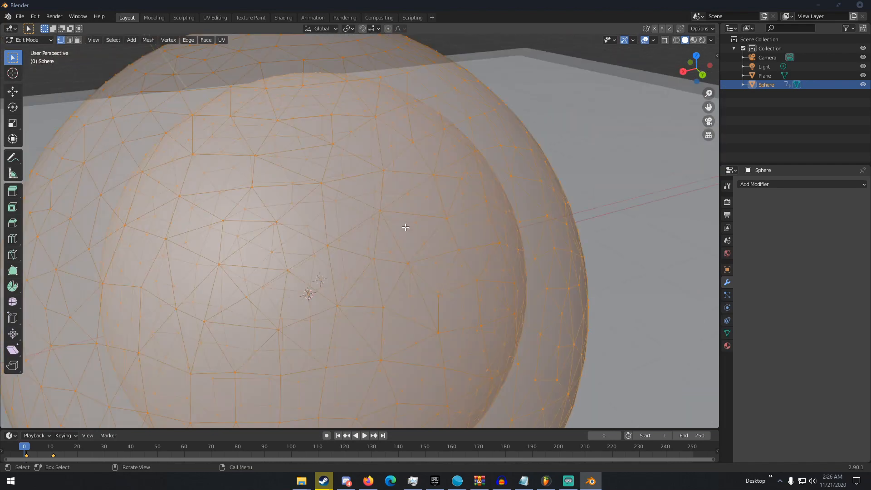
{"action": "scroll", "coordinate": [398, 229], "scroll_direction": "down", "scroll_amount": 4}
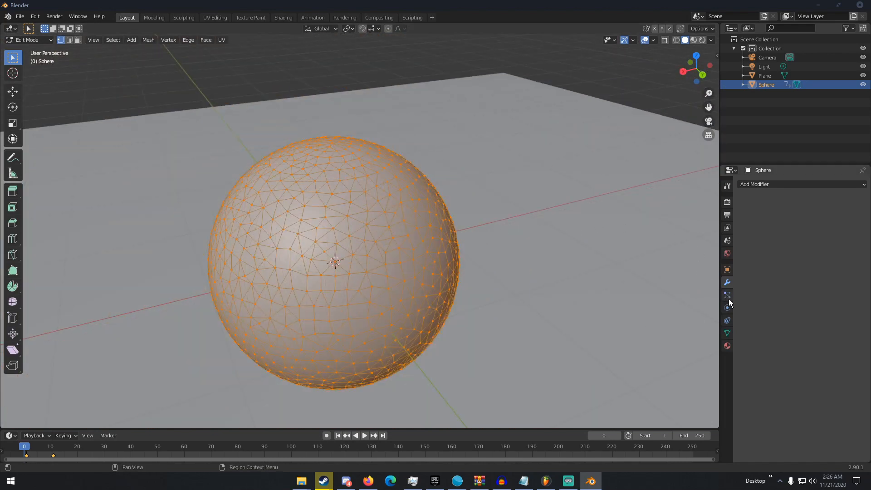
- Run a Voxel Remesh on the sphere from its mesh data settings and examine the new topology in Edit Mode
{"action": "left_click", "coordinate": [727, 334]}
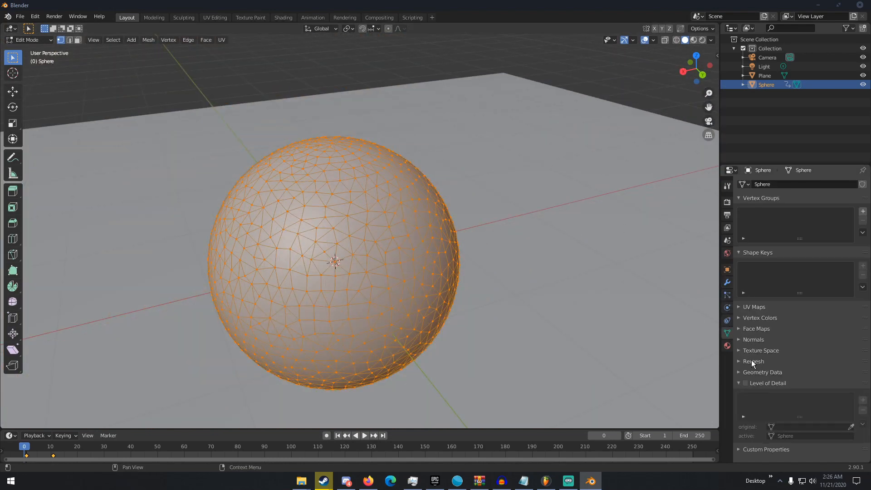
{"action": "left_click", "coordinate": [751, 361]}
{"action": "scroll", "coordinate": [794, 383], "scroll_direction": "down", "scroll_amount": 3}
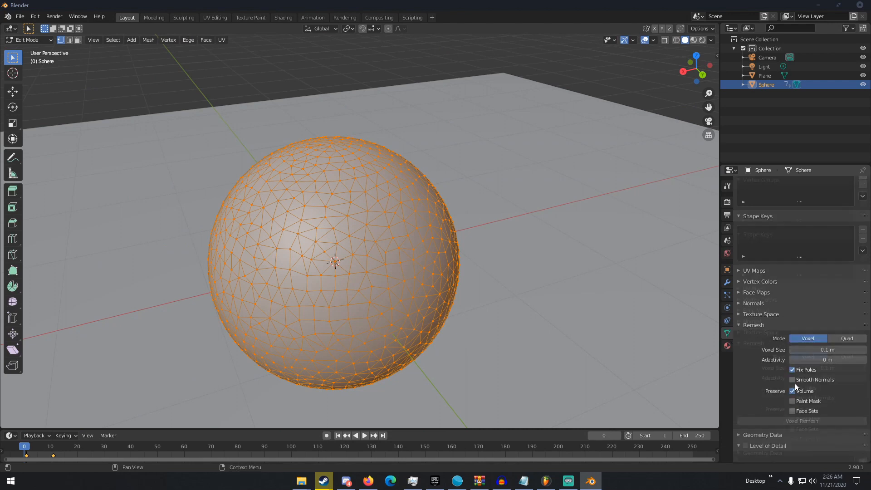
{"action": "key", "text": "Tab"}
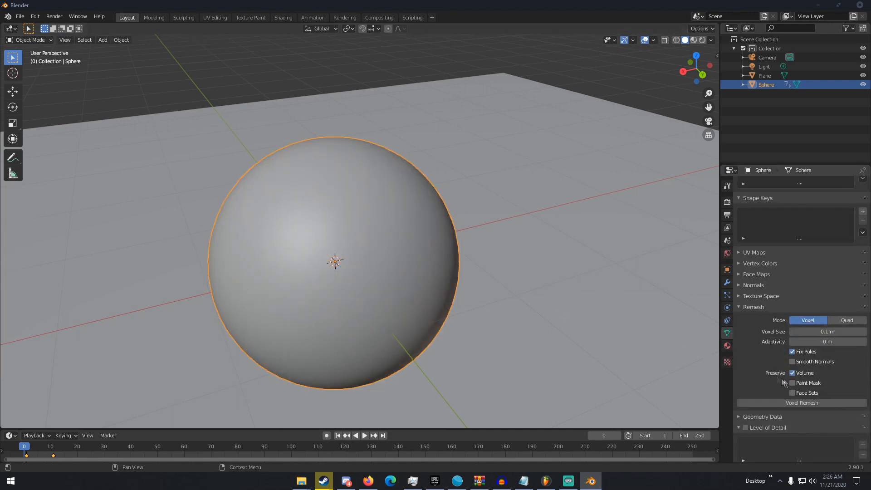
{"action": "left_click", "coordinate": [801, 402]}
{"action": "middle_click_drag", "start_coordinate": [489, 281], "coordinate": [387, 241]}
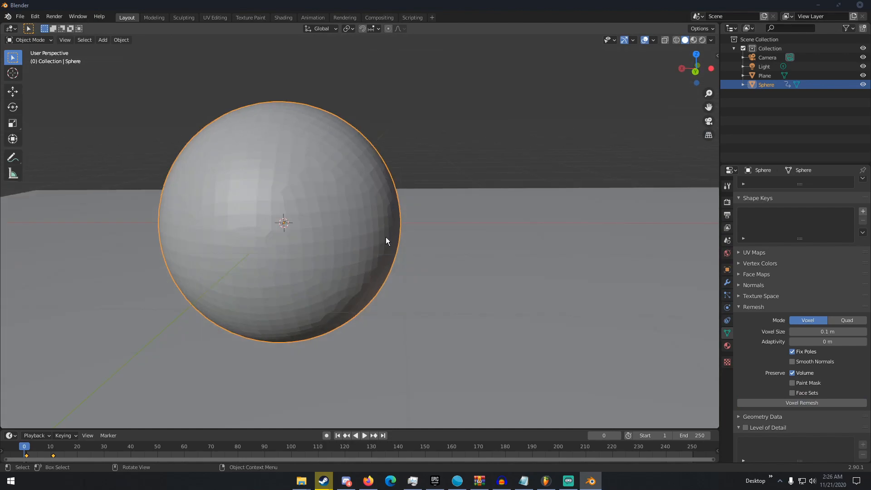
{"action": "key", "text": "Tab"}
{"action": "middle_click_drag", "start_coordinate": [342, 225], "coordinate": [407, 277]}
{"action": "scroll", "coordinate": [357, 219], "scroll_direction": "up", "scroll_amount": 3}
{"action": "middle_click_drag", "start_coordinate": [442, 240], "coordinate": [476, 218]}
{"action": "scroll", "coordinate": [490, 254], "scroll_direction": "down", "scroll_amount": 3}
{"action": "key", "text": "Tab"}
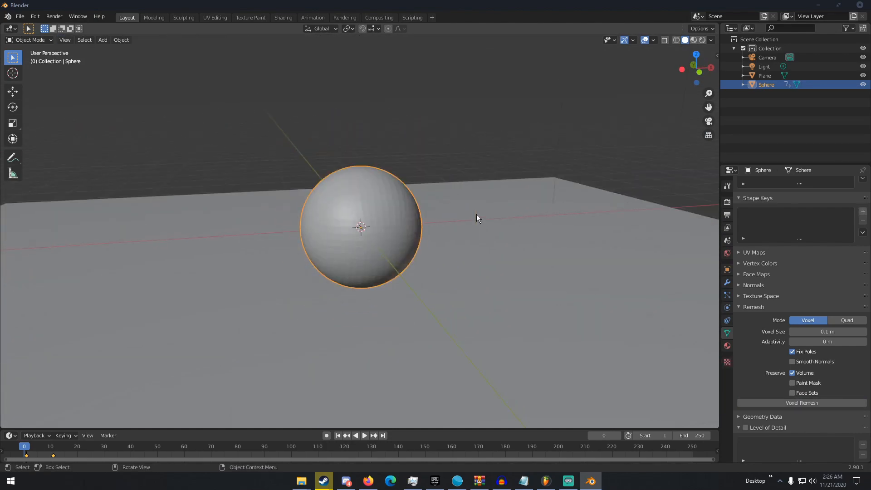
- Undo the voxel remesh and the applied decimation, and remove the restored Decimate modifier from the sphere
{"action": "key", "text": "ctrl+z"}
{"action": "key", "text": "ctrl+z"}
{"action": "key", "text": "ctrl+z"}
{"action": "key", "text": "ctrl+z"}
{"action": "key", "text": "ctrl+z"}
{"action": "key", "text": "ctrl+z"}
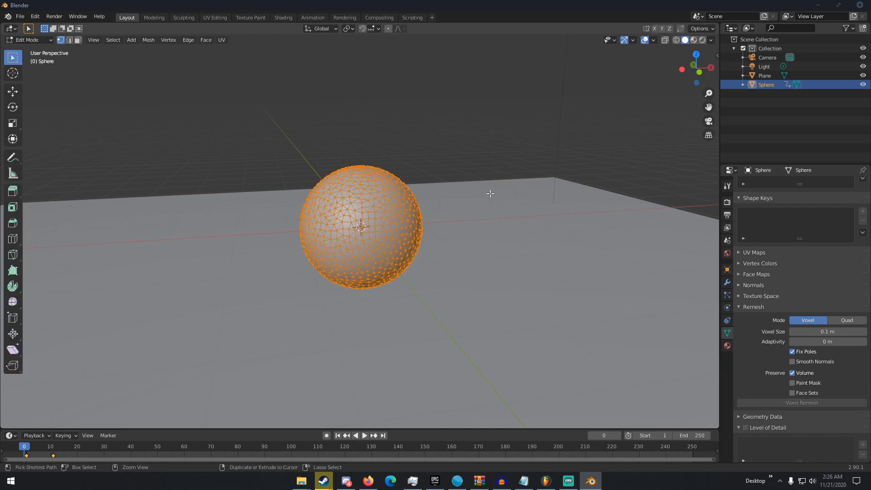
{"action": "key", "text": "ctrl+z"}
{"action": "key", "text": "ctrl+z"}
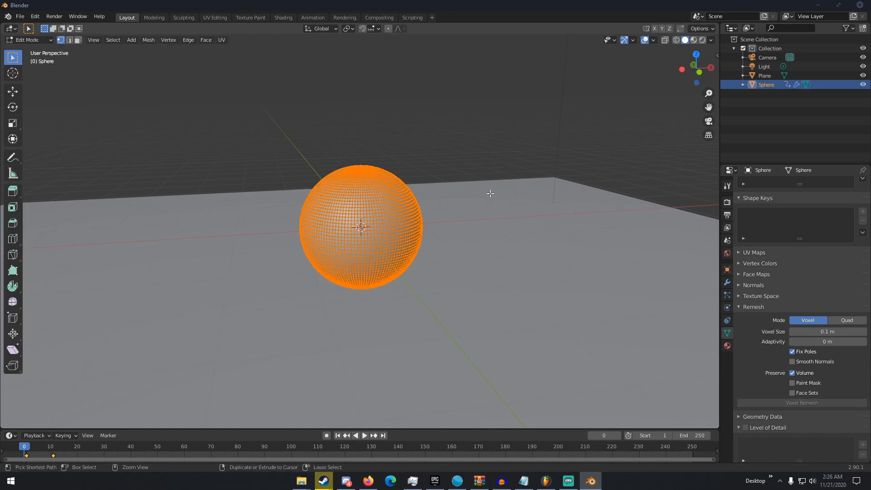
{"action": "left_click", "coordinate": [727, 282]}
{"action": "left_click", "coordinate": [850, 200]}
- Try a Remesh modifier on the sphere and remove it
{"action": "left_click", "coordinate": [771, 184]}
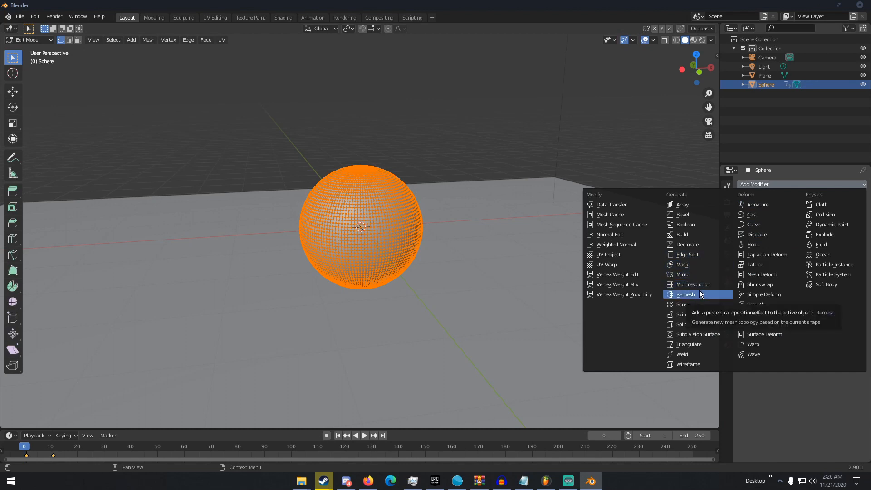
{"action": "left_click", "coordinate": [686, 295]}
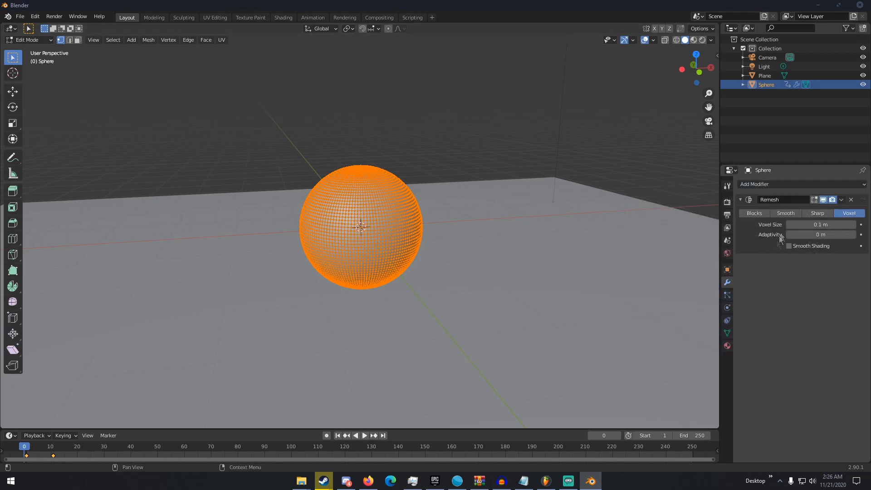
{"action": "left_click", "coordinate": [850, 200]}
- Try a Screw modifier on the sphere, check its effect up close in Object Mode, and remove it
{"action": "left_click", "coordinate": [788, 183]}
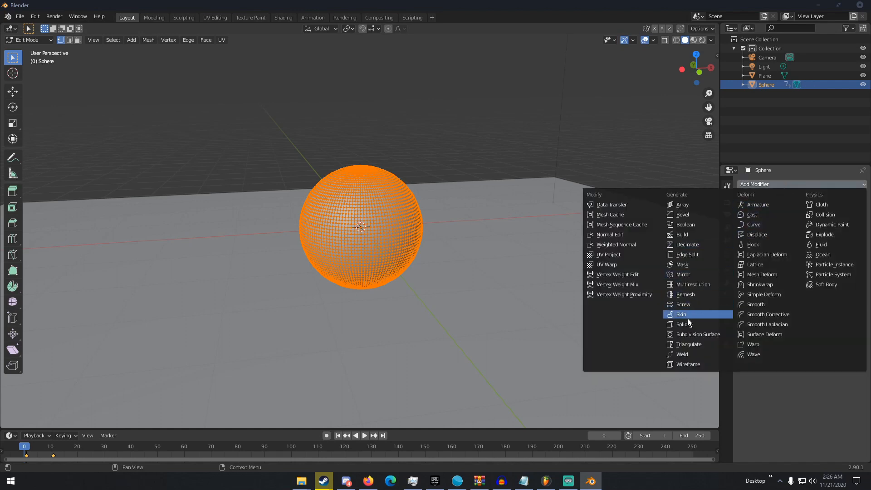
{"action": "left_click", "coordinate": [687, 306]}
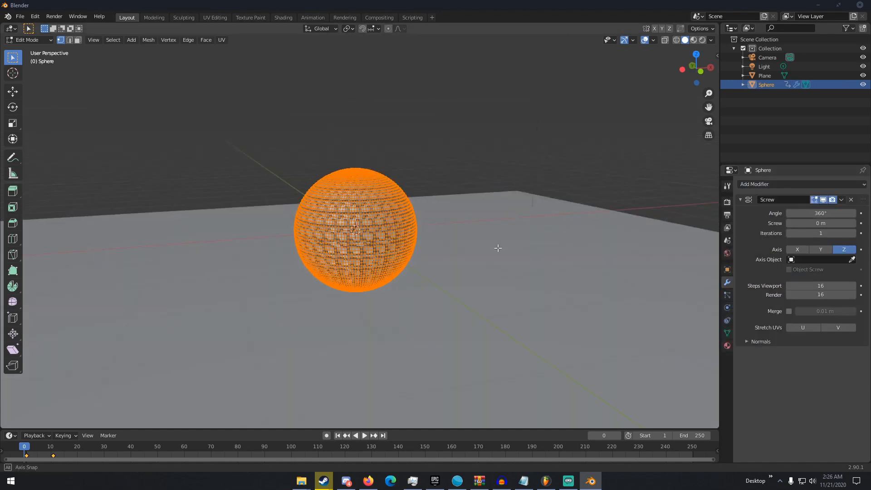
{"action": "key", "text": "Tab"}
{"action": "scroll", "coordinate": [490, 247], "scroll_direction": "up", "scroll_amount": 4}
{"action": "scroll", "coordinate": [482, 246], "scroll_direction": "up", "scroll_amount": 3}
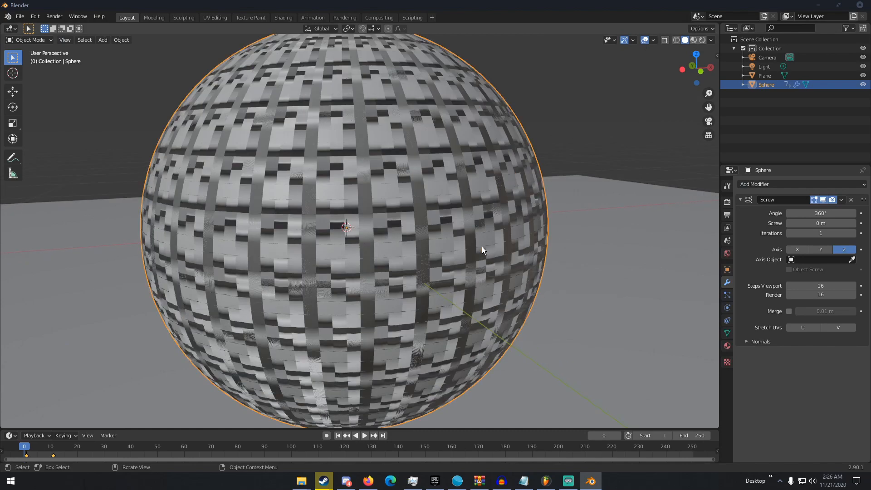
{"action": "scroll", "coordinate": [481, 246], "scroll_direction": "down", "scroll_amount": 6}
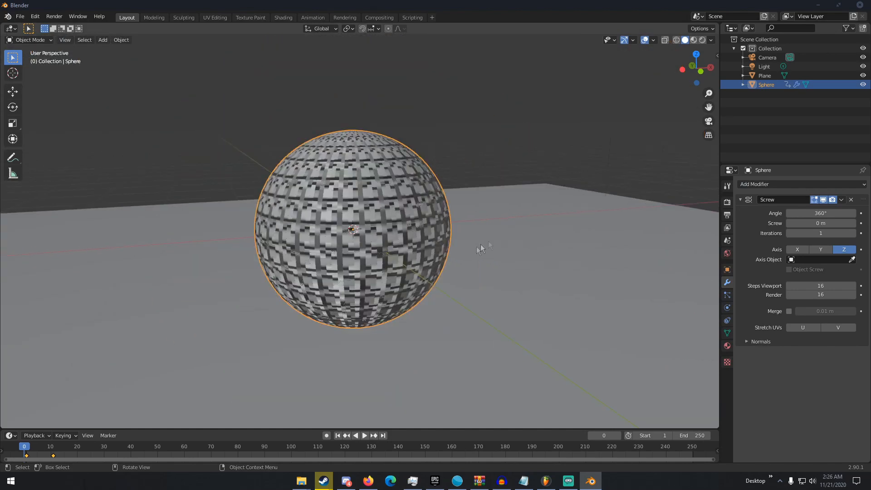
{"action": "left_click", "coordinate": [851, 200]}
- Try a Solidify modifier on the sphere, inspect the surface up close, and remove it
{"action": "left_click", "coordinate": [786, 185]}
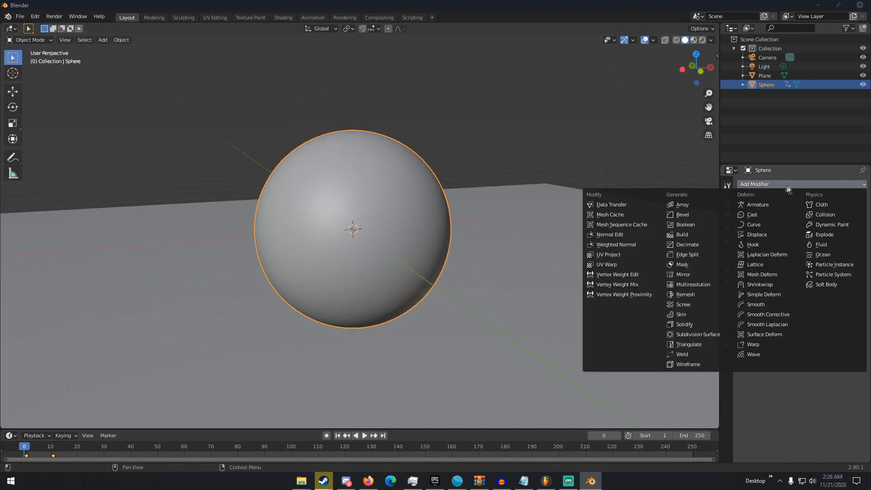
{"action": "left_click", "coordinate": [701, 324]}
{"action": "scroll", "coordinate": [422, 219], "scroll_direction": "up", "scroll_amount": 6}
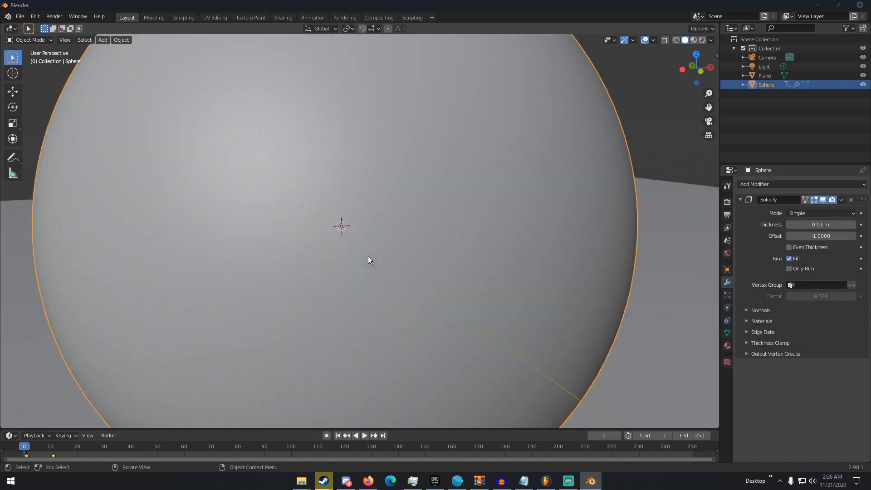
{"action": "scroll", "coordinate": [368, 260], "scroll_direction": "up", "scroll_amount": 3}
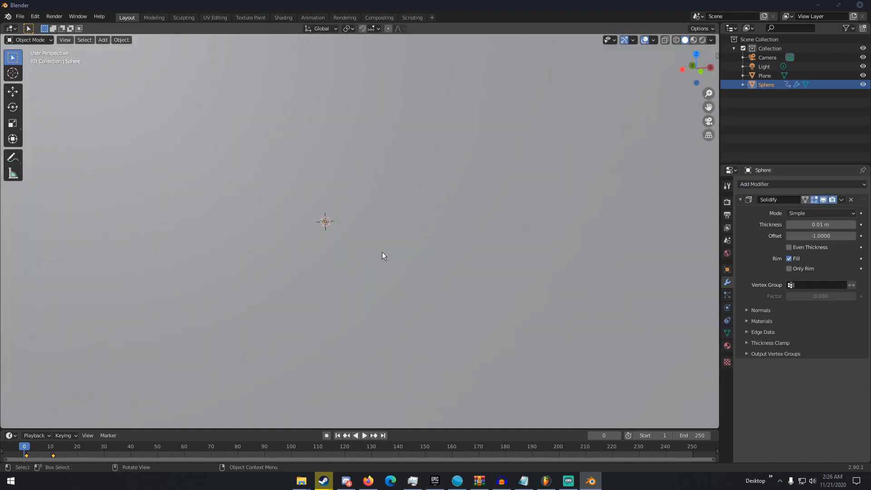
{"action": "scroll", "coordinate": [382, 255], "scroll_direction": "down", "scroll_amount": 4}
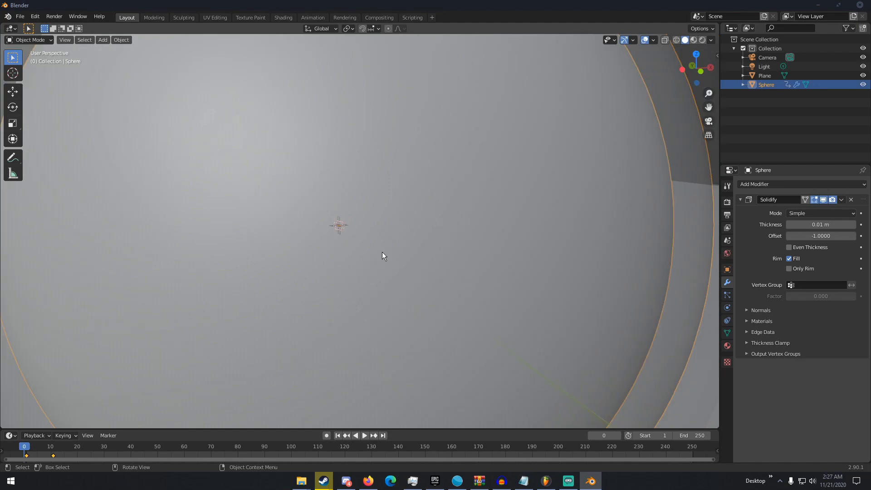
{"action": "scroll", "coordinate": [382, 253], "scroll_direction": "down", "scroll_amount": 5}
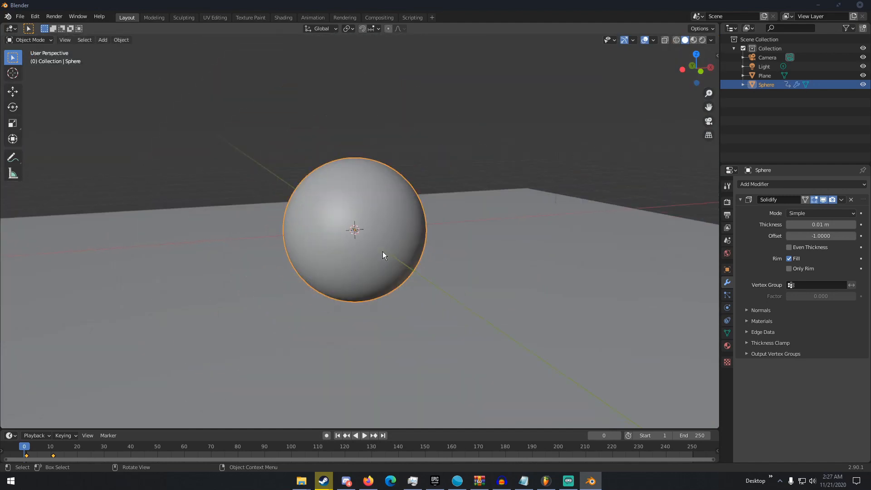
{"action": "left_click", "coordinate": [851, 200]}
- Add a Triangulate modifier to the sphere and check its mesh up close in Edit Mode
{"action": "left_click", "coordinate": [790, 183]}
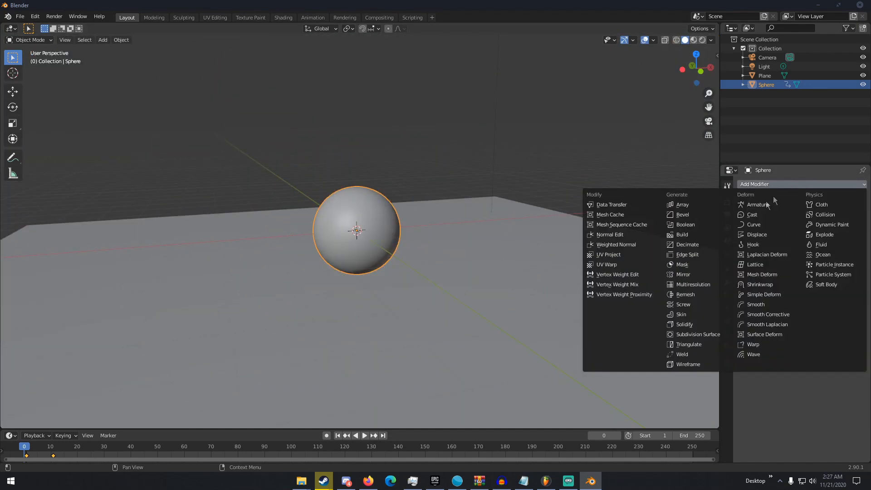
{"action": "left_click", "coordinate": [700, 343]}
{"action": "key", "text": "Tab"}
{"action": "scroll", "coordinate": [398, 220], "scroll_direction": "up", "scroll_amount": 6}
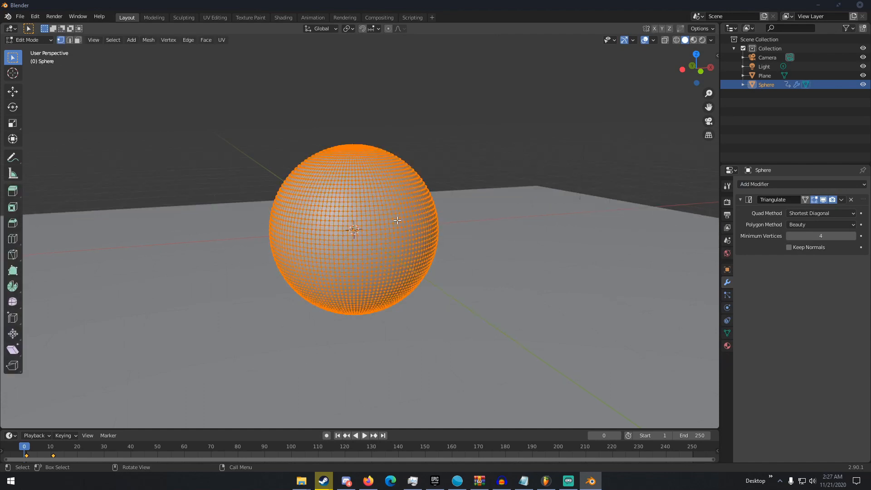
{"action": "left_click", "coordinate": [840, 200]}
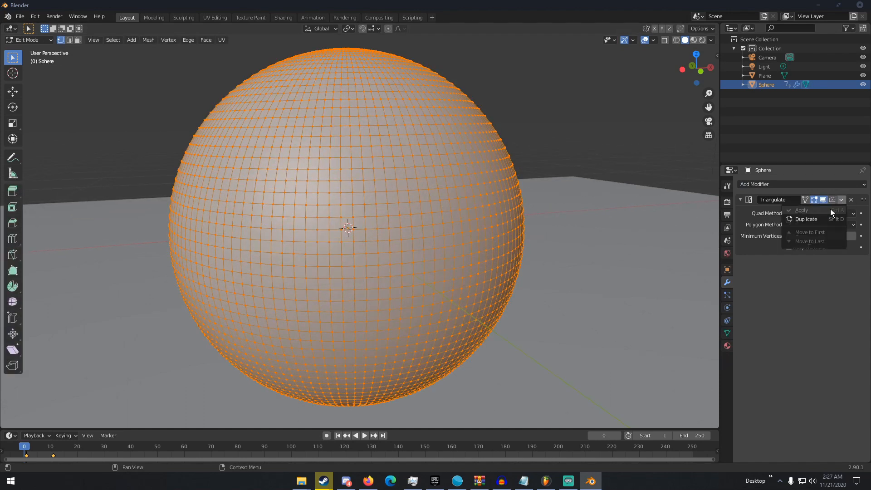
{"action": "left_click", "coordinate": [831, 200]}
{"action": "left_click", "coordinate": [840, 199]}
- Apply the Triangulate modifier in Object Mode and inspect the sphere's triangulated mesh in Edit Mode
{"action": "key", "text": "Tab"}
{"action": "left_click", "coordinate": [842, 200]}
{"action": "left_click", "coordinate": [826, 209]}
{"action": "key", "text": "Tab"}
{"action": "scroll", "coordinate": [445, 175], "scroll_direction": "up", "scroll_amount": 3}
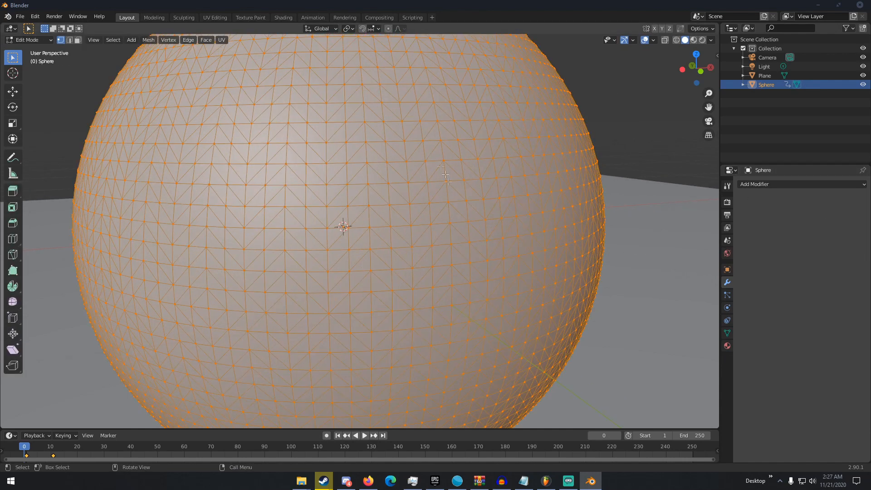
- Undo applying the Triangulate modifier and remove that modifier from the sphere
{"action": "key", "text": "ctrl+z"}
{"action": "key", "text": "ctrl+z"}
{"action": "key", "text": "Tab"}
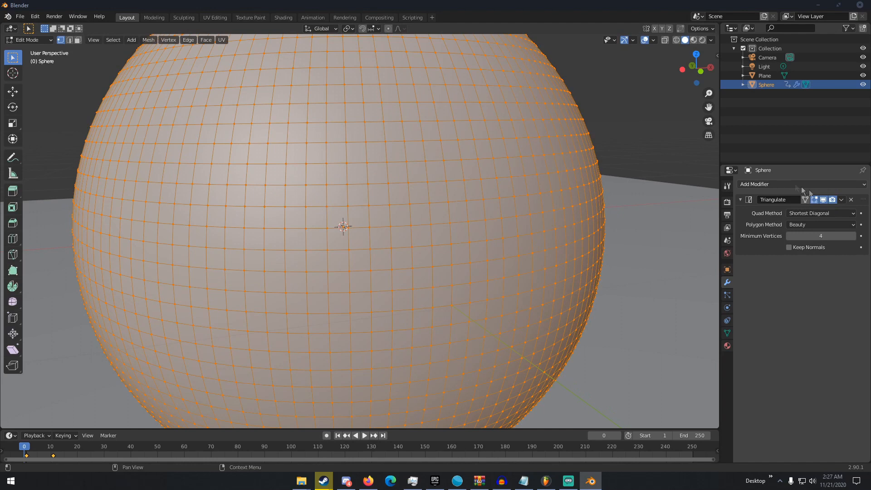
{"action": "left_click", "coordinate": [850, 200]}
- Add a Displace modifier to the sphere and view its effect in Object Mode
{"action": "left_click", "coordinate": [770, 183]}
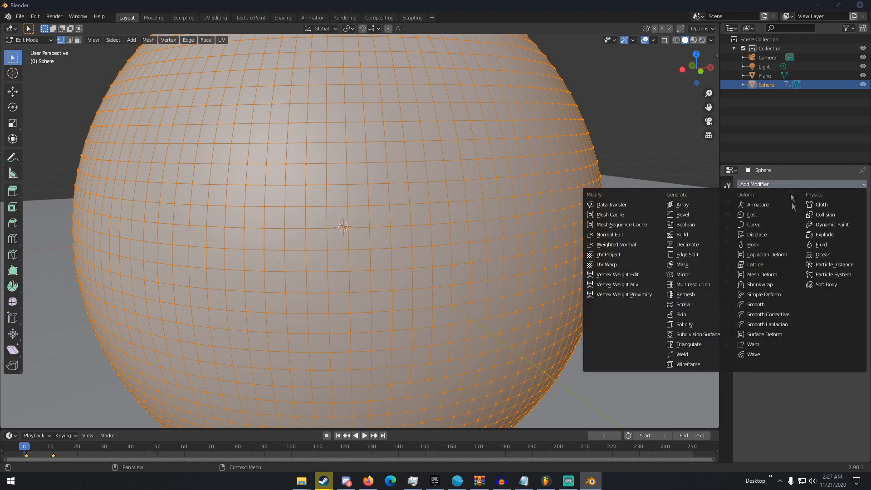
{"action": "left_click", "coordinate": [762, 232]}
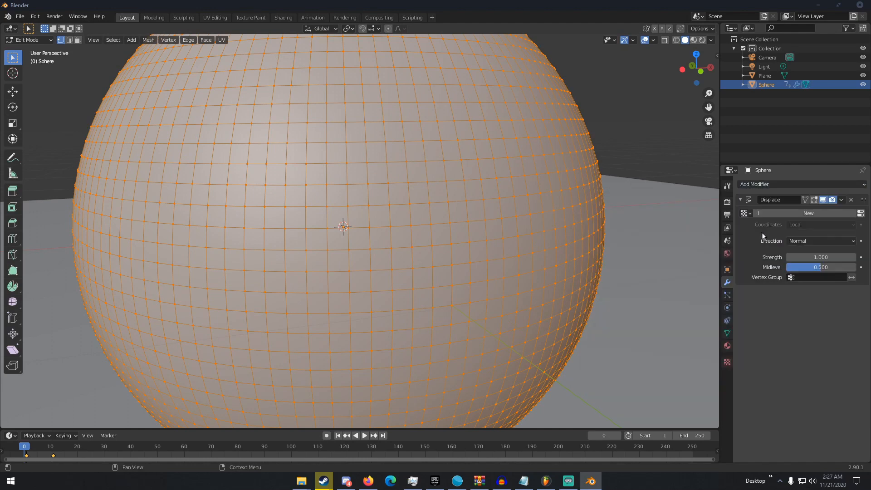
{"action": "scroll", "coordinate": [541, 207], "scroll_direction": "down", "scroll_amount": 4}
{"action": "key", "text": "Tab"}
{"action": "scroll", "coordinate": [542, 208], "scroll_direction": "down", "scroll_amount": 5}
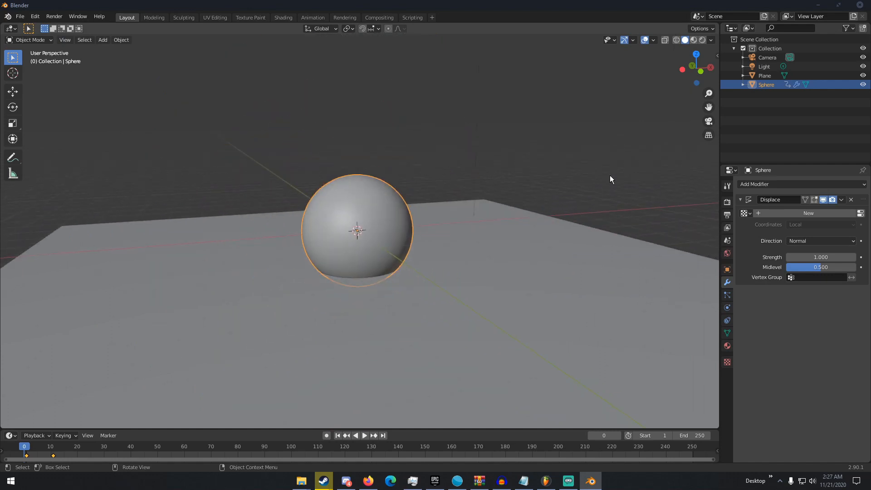
- Create a new texture for the Displace modifier, set its type to Clouds, and inspect the displaced surface
{"action": "left_click", "coordinate": [769, 214]}
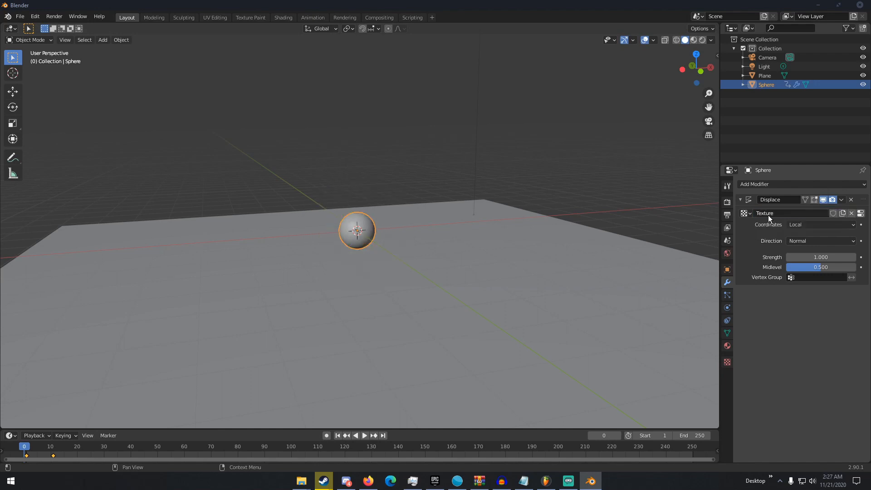
{"action": "left_click", "coordinate": [860, 213]}
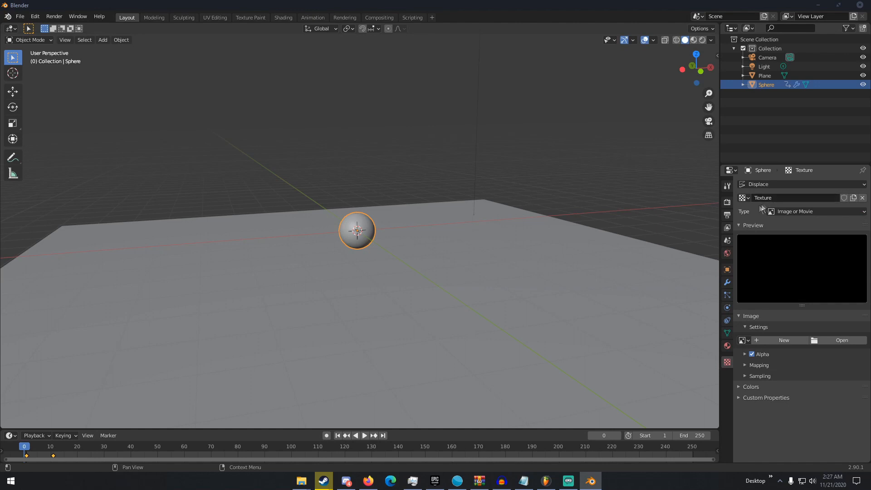
{"action": "left_click", "coordinate": [780, 213]}
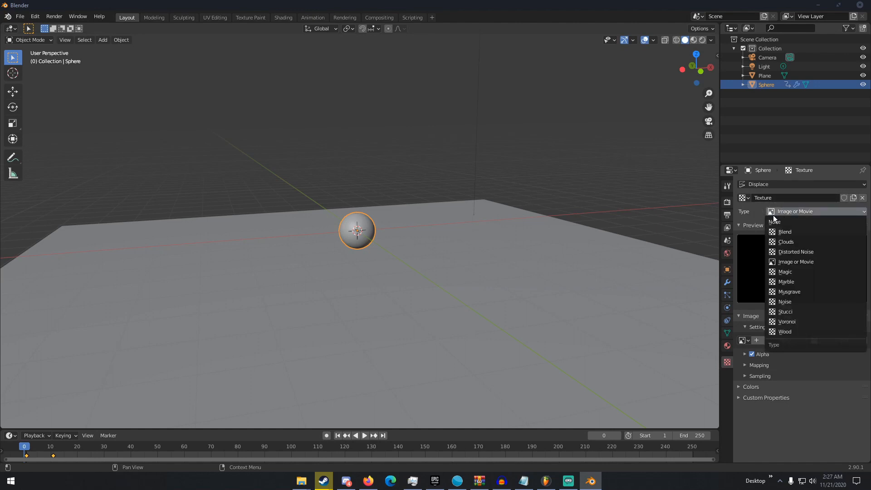
{"action": "left_click", "coordinate": [791, 240]}
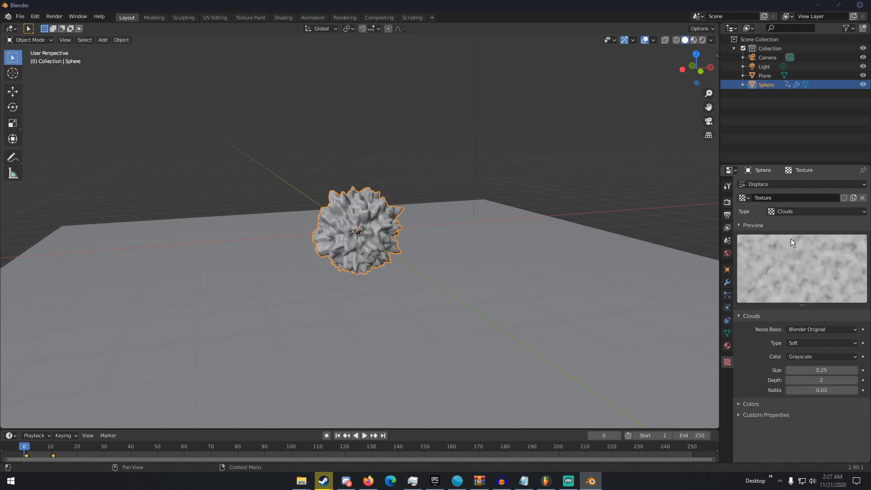
{"action": "scroll", "coordinate": [513, 208], "scroll_direction": "up", "scroll_amount": 4}
{"action": "middle_click_drag", "start_coordinate": [481, 200], "coordinate": [427, 226]}
{"action": "scroll", "coordinate": [339, 198], "scroll_direction": "down", "scroll_amount": 4}
{"action": "scroll", "coordinate": [433, 223], "scroll_direction": "up", "scroll_amount": 2}
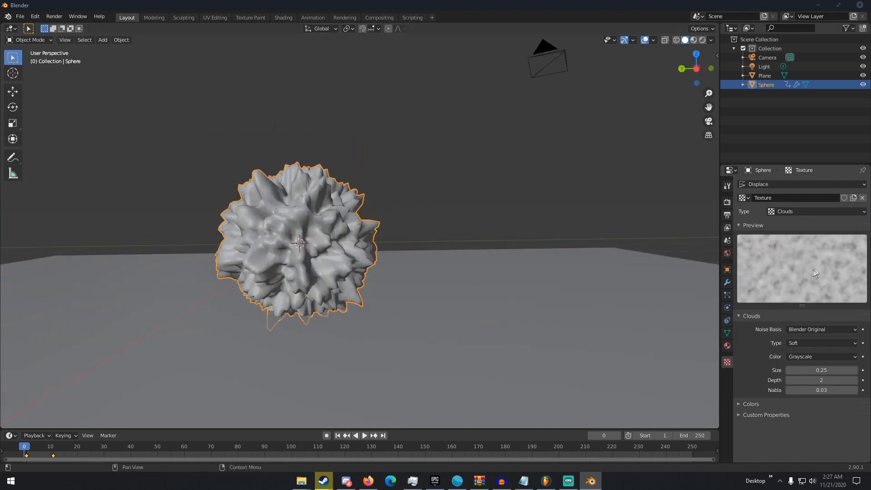
- Increase the Clouds texture's size and set the Displace modifier's strength to 0.5
{"action": "scroll", "coordinate": [426, 229], "scroll_direction": "up", "scroll_amount": 4}
{"action": "left_click_drag", "start_coordinate": [816, 369], "coordinate": [869, 370]}
{"action": "left_click", "coordinate": [727, 282]}
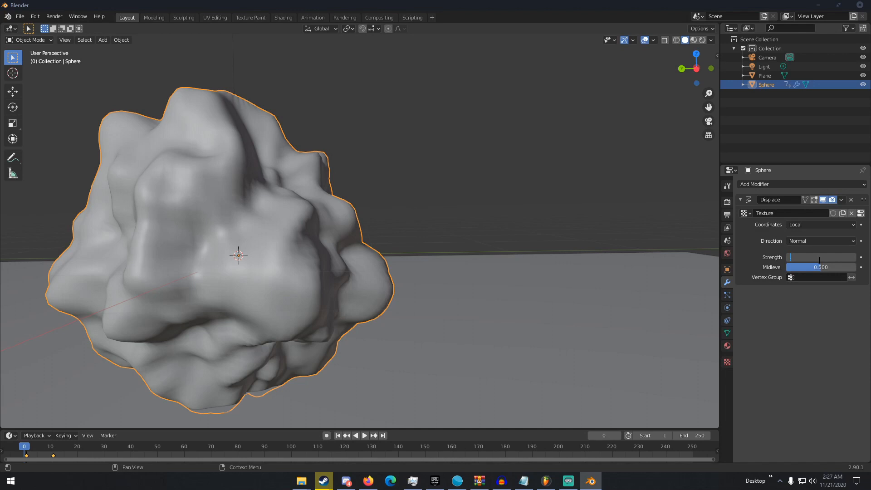
{"action": "type", "text": "0.5"}
{"action": "key", "text": "Return"}
- Inspect the displaced sphere from several sides and remove the Displace modifier
{"action": "middle_click_drag", "start_coordinate": [422, 207], "coordinate": [282, 218]}
{"action": "scroll", "coordinate": [442, 236], "scroll_direction": "down", "scroll_amount": 4}
{"action": "middle_click_drag", "start_coordinate": [442, 233], "coordinate": [370, 238]}
{"action": "scroll", "coordinate": [443, 249], "scroll_direction": "up", "scroll_amount": 6}
{"action": "scroll", "coordinate": [370, 238], "scroll_direction": "down", "scroll_amount": 6}
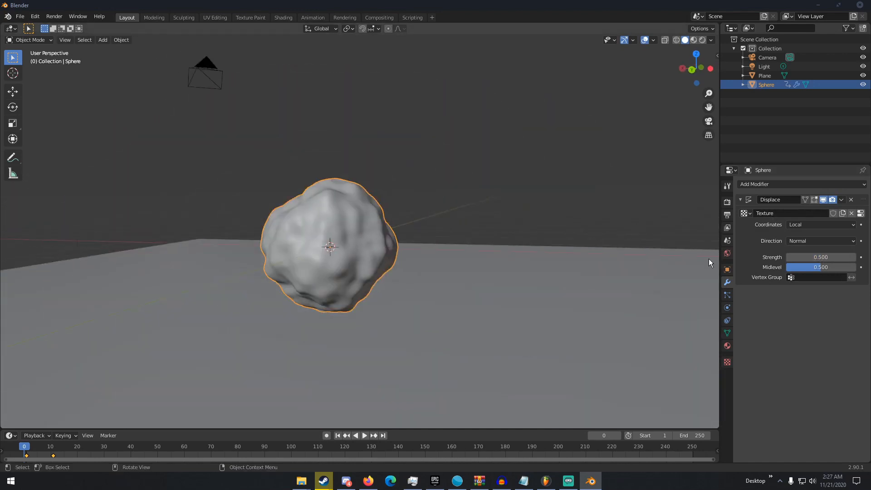
{"action": "left_click", "coordinate": [850, 200]}
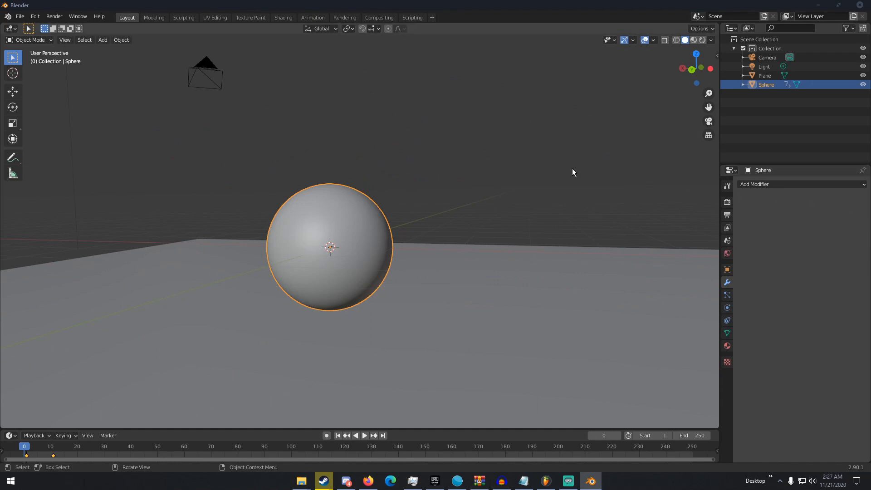
{"action": "scroll", "coordinate": [572, 167], "scroll_direction": "down", "scroll_amount": 5}
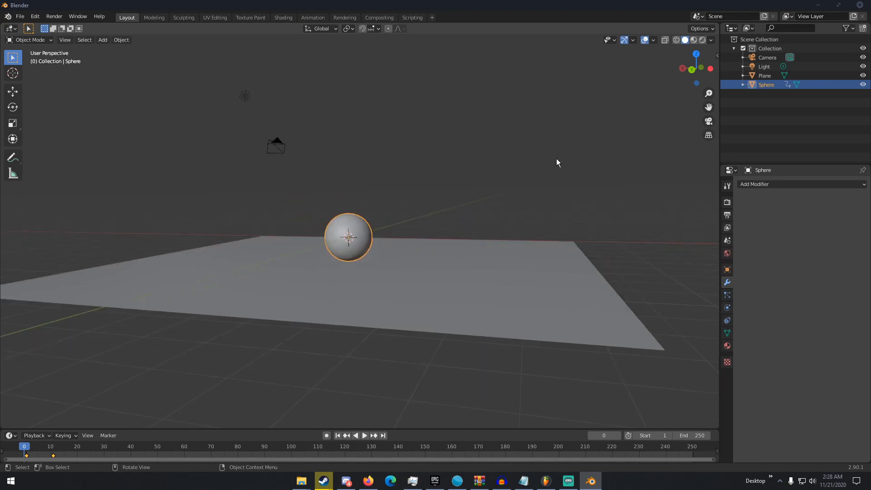
{"action": "middle_click_drag", "start_coordinate": [513, 172], "coordinate": [507, 218]}
{"action": "scroll", "coordinate": [584, 213], "scroll_direction": "up", "scroll_amount": 4}
{"action": "scroll", "coordinate": [548, 222], "scroll_direction": "down", "scroll_amount": 5}
{"action": "scroll", "coordinate": [503, 226], "scroll_direction": "up", "scroll_amount": 5}
{"action": "scroll", "coordinate": [502, 221], "scroll_direction": "down", "scroll_amount": 5}
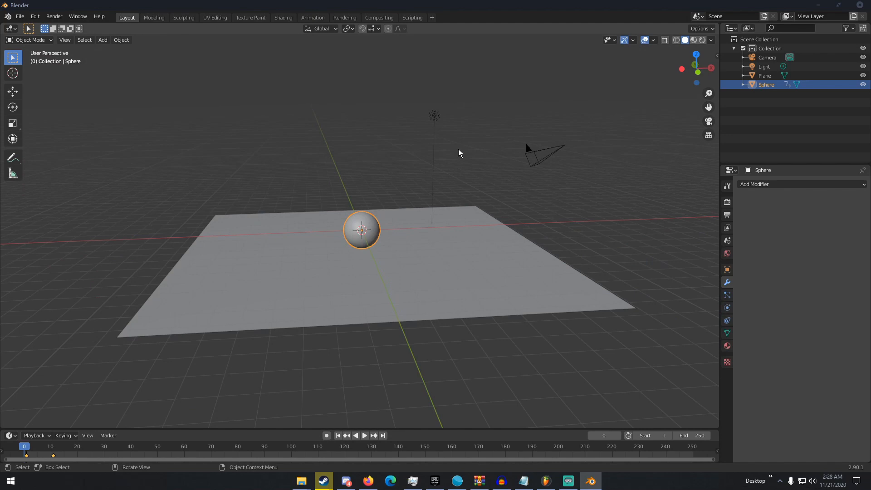
{"action": "scroll", "coordinate": [452, 150], "scroll_direction": "up", "scroll_amount": 4}
{"action": "scroll", "coordinate": [453, 150], "scroll_direction": "down", "scroll_amount": 5}
{"action": "middle_click_drag", "start_coordinate": [453, 150], "coordinate": [401, 169]}
{"action": "scroll", "coordinate": [424, 170], "scroll_direction": "up", "scroll_amount": 3}
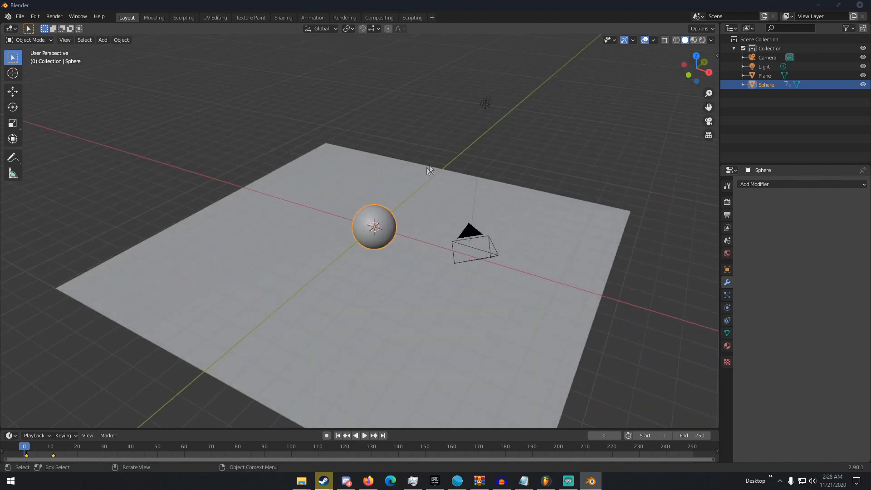
- Select the light above the plane and switch the viewport to rendered shading
{"action": "left_click", "coordinate": [485, 110]}
{"action": "middle_click_drag", "start_coordinate": [484, 110], "coordinate": [513, 206]}
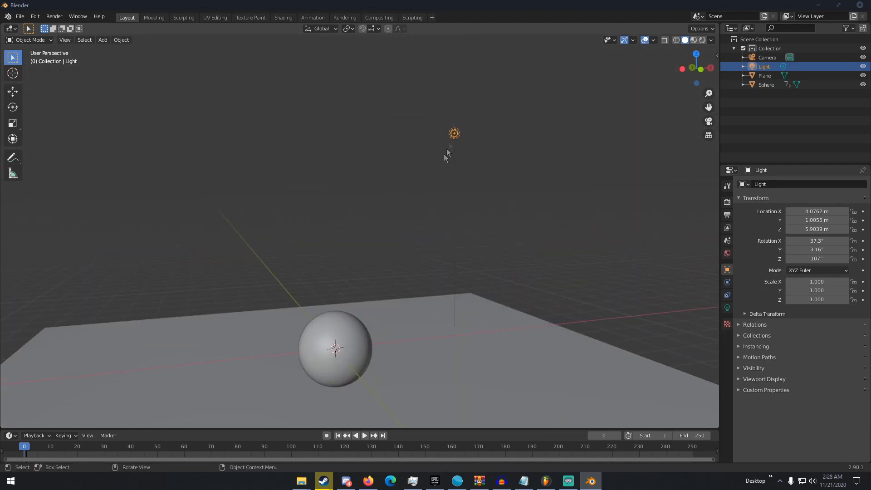
{"action": "left_click", "coordinate": [503, 77]}
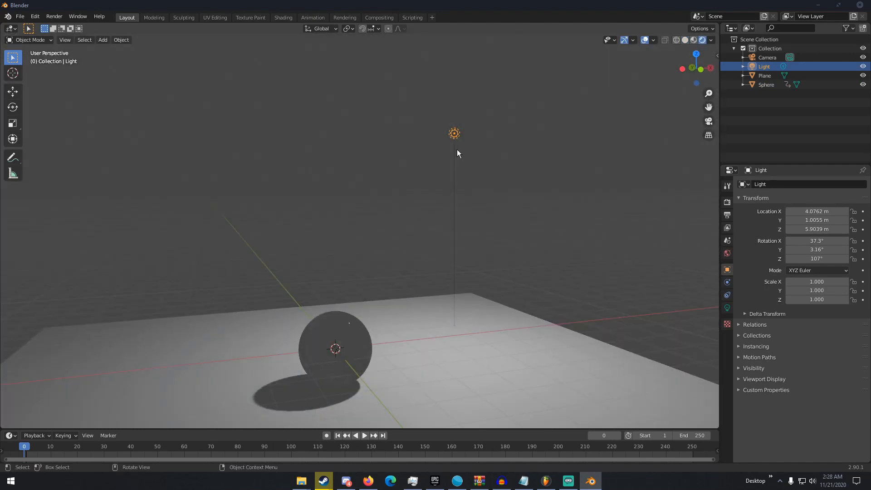
- Try Principled Volume as the surface shader of the sphere's material
{"action": "middle_click_drag", "start_coordinate": [457, 153], "coordinate": [426, 187]}
{"action": "left_click", "coordinate": [343, 317]}
{"action": "left_click", "coordinate": [727, 346]}
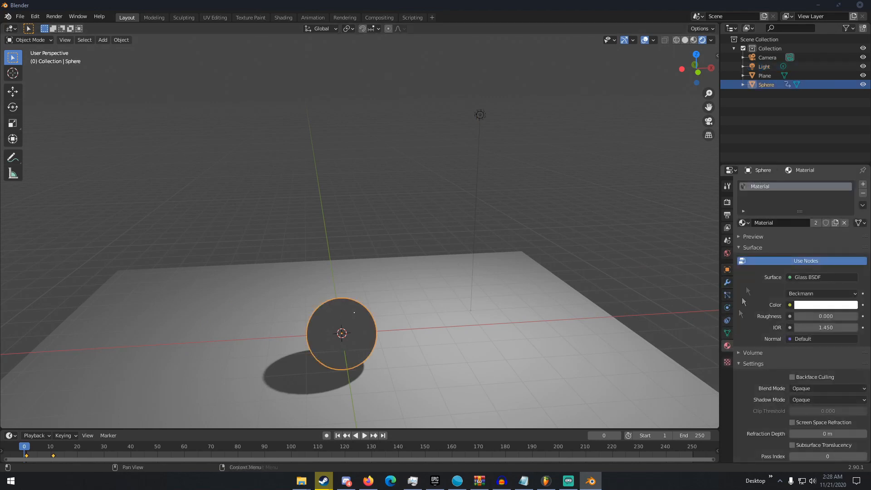
{"action": "left_click", "coordinate": [814, 277]}
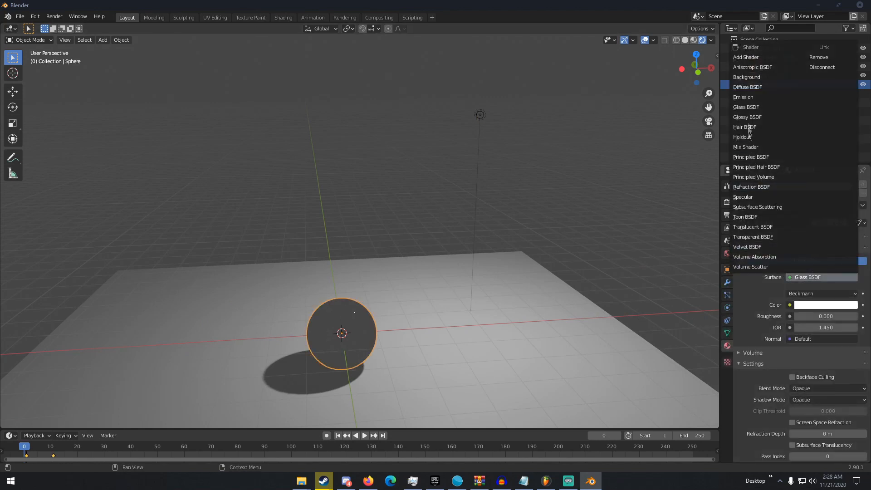
{"action": "left_click", "coordinate": [761, 176]}
{"action": "middle_click_drag", "start_coordinate": [563, 227], "coordinate": [525, 220]}
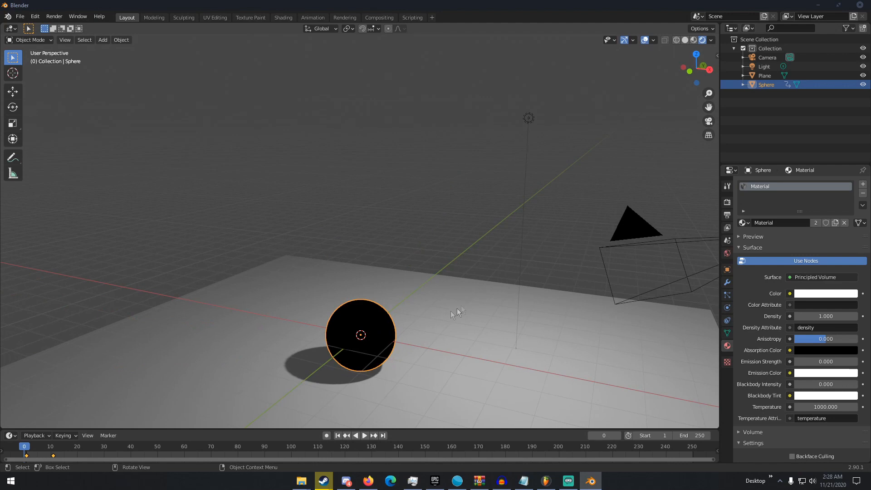
- Set the surface shader of the sphere's material to Principled BSDF
{"action": "left_click", "coordinate": [366, 344]}
{"action": "left_click", "coordinate": [361, 327]}
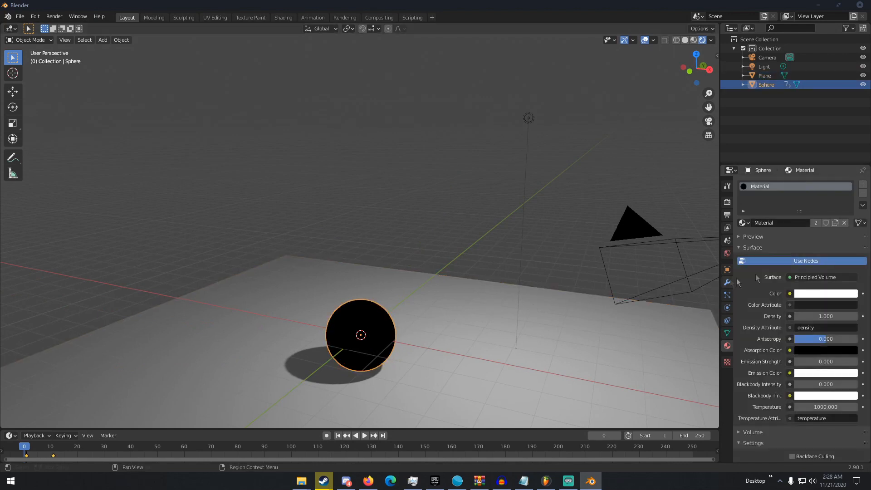
{"action": "left_click", "coordinate": [805, 276]}
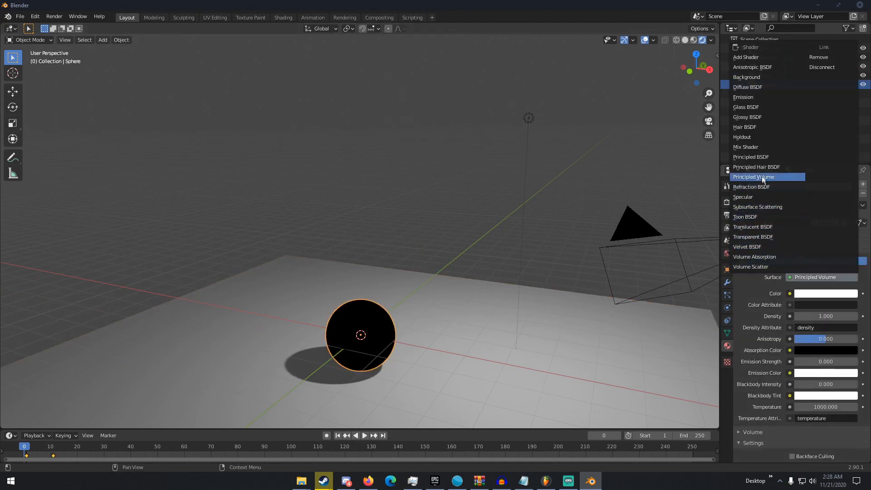
{"action": "left_click", "coordinate": [764, 156]}
- Move the point light to a different position around the sphere, checking how the lighting changes
{"action": "middle_click_drag", "start_coordinate": [496, 218], "coordinate": [505, 162]}
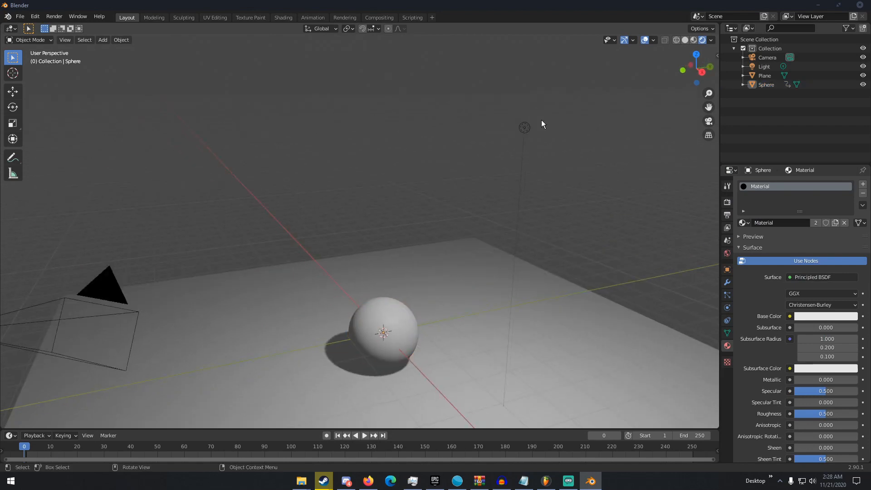
{"action": "left_click", "coordinate": [526, 126]}
{"action": "key", "text": "g"}
{"action": "left_click", "coordinate": [196, 178]}
{"action": "key", "text": "g"}
{"action": "left_click", "coordinate": [405, 341]}
- Duplicate the point light twice and place the copies at different sides of the sphere
{"action": "middle_click_drag", "start_coordinate": [405, 341], "coordinate": [466, 288]}
{"action": "scroll", "coordinate": [472, 285], "scroll_direction": "down", "scroll_amount": 4}
{"action": "key", "text": "shift+d"}
{"action": "left_click", "coordinate": [271, 286]}
{"action": "middle_click_drag", "start_coordinate": [271, 286], "coordinate": [407, 281]}
{"action": "key", "text": "shift+d"}
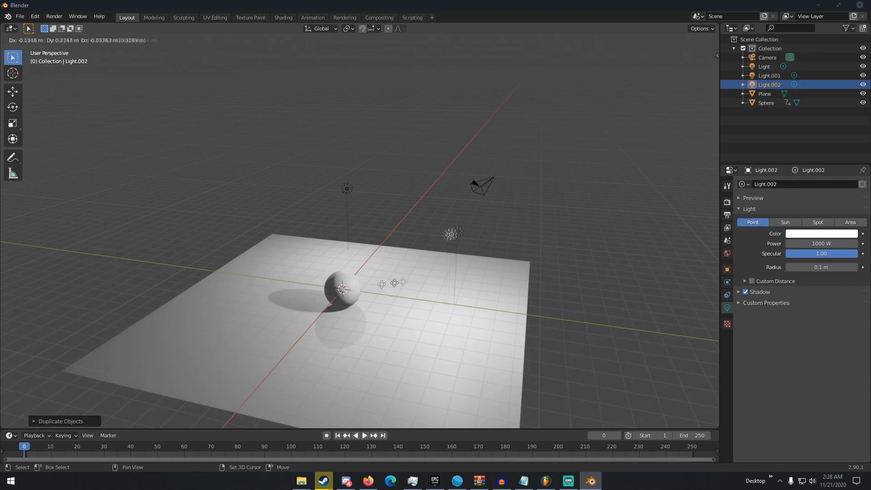
{"action": "left_click", "coordinate": [218, 285]}
- Duplicate the sphere, place the copy above the original, and delete the copy
{"action": "middle_click_drag", "start_coordinate": [218, 286], "coordinate": [414, 282]}
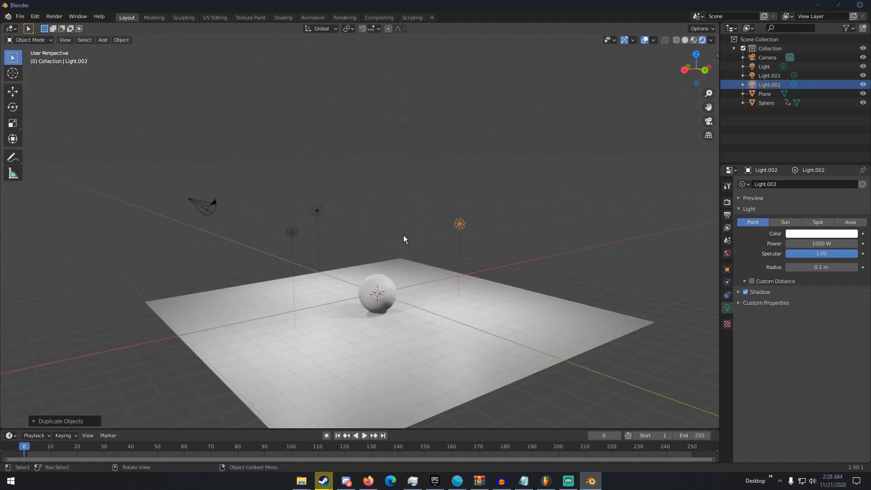
{"action": "left_click", "coordinate": [385, 286]}
{"action": "key", "text": "shift+d"}
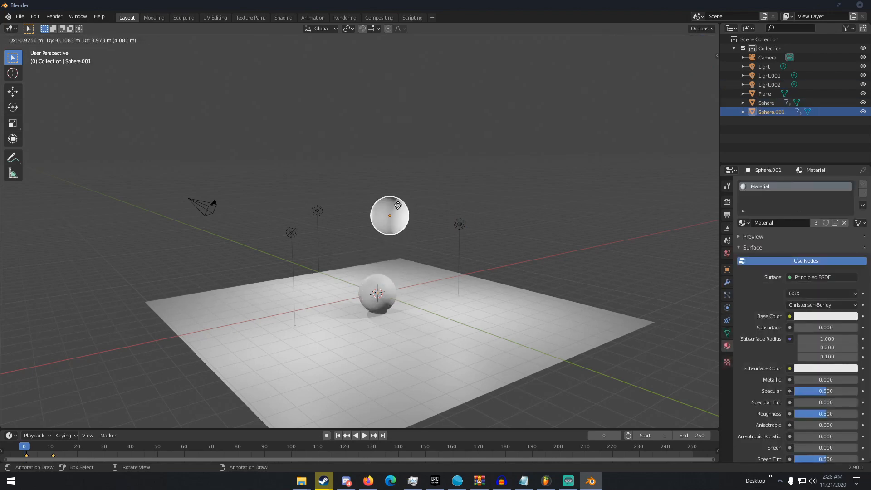
{"action": "left_click", "coordinate": [399, 201]}
{"action": "key", "text": "Delete"}
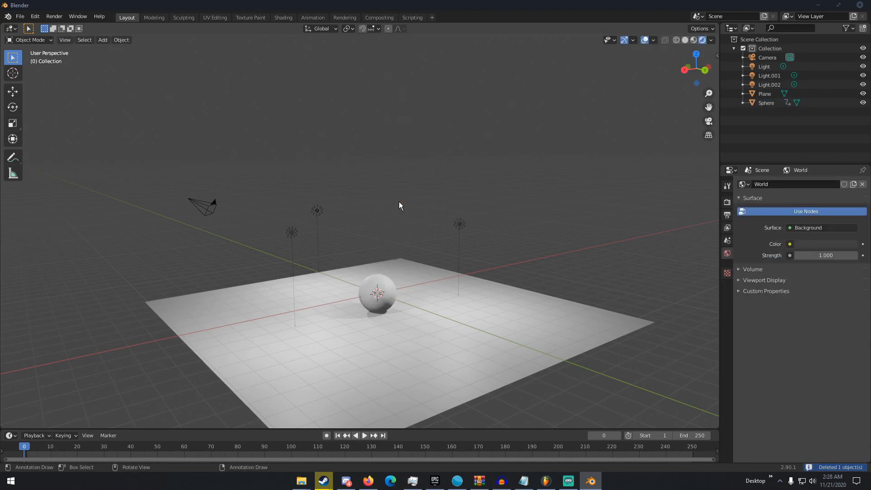
- Select each of the three point lights in turn to point out the lighting setup
{"action": "left_click", "coordinate": [458, 225]}
{"action": "left_click", "coordinate": [317, 211]}
{"action": "left_click", "coordinate": [292, 231]}
{"action": "left_click", "coordinate": [458, 224]}
{"action": "left_click", "coordinate": [317, 211]}
{"action": "left_click", "coordinate": [291, 230]}
- Delete all three point lights from the scene
{"action": "left_click", "coordinate": [458, 224]}
{"action": "middle_click_drag", "start_coordinate": [458, 224], "coordinate": [381, 223]}
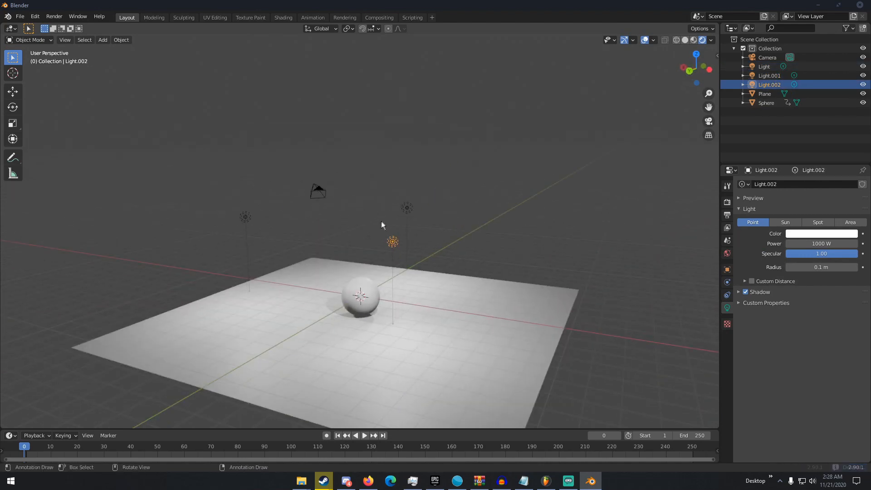
{"action": "key", "text": "Delete"}
{"action": "left_click", "coordinate": [246, 218]}
{"action": "key", "text": "Delete"}
{"action": "middle_click_drag", "start_coordinate": [302, 220], "coordinate": [388, 221]}
{"action": "left_click", "coordinate": [255, 224]}
{"action": "key", "text": "Delete"}
{"action": "middle_click_drag", "start_coordinate": [265, 217], "coordinate": [345, 221]}
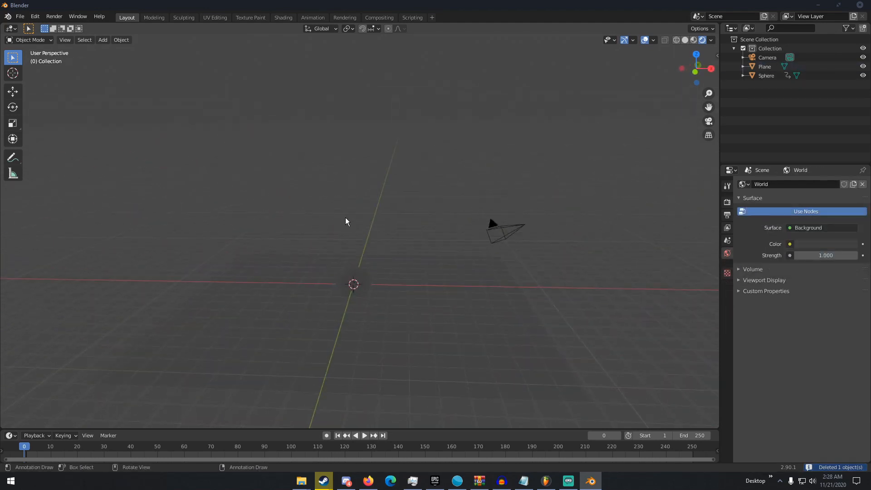
- Add a Sun light and move it away from the sphere to beyond the plane's edge
{"action": "key", "text": "shift+a"}
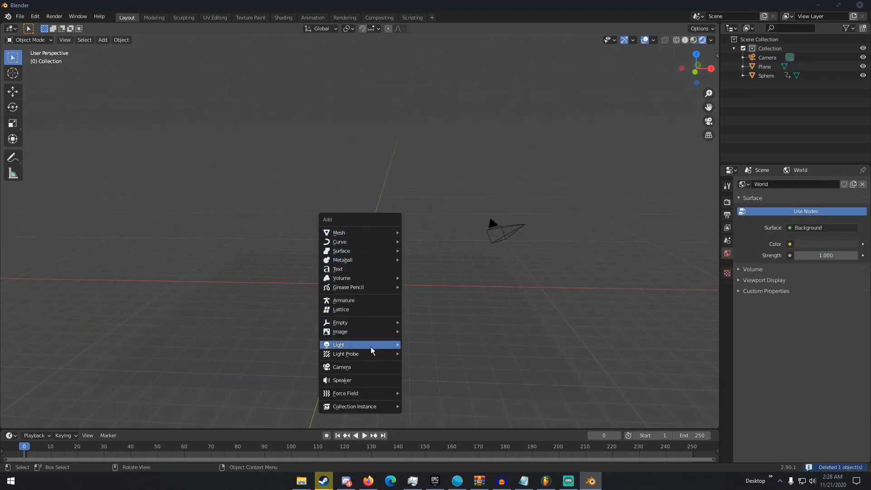
{"action": "mouse_move", "coordinate": [371, 345]}
{"action": "left_click", "coordinate": [415, 354]}
{"action": "middle_click_drag", "start_coordinate": [416, 355], "coordinate": [439, 333]}
{"action": "key", "text": "g"}
{"action": "left_click", "coordinate": [587, 194]}
{"action": "middle_click_drag", "start_coordinate": [587, 194], "coordinate": [520, 195]}
{"action": "key", "text": "g"}
{"action": "left_click", "coordinate": [622, 146]}
- Rotate the Sun light freely so the sphere casts a long, low-angle shadow across the plane
{"action": "middle_click_drag", "start_coordinate": [622, 146], "coordinate": [497, 171]}
{"action": "key", "text": "r"}
{"action": "key", "text": "r"}
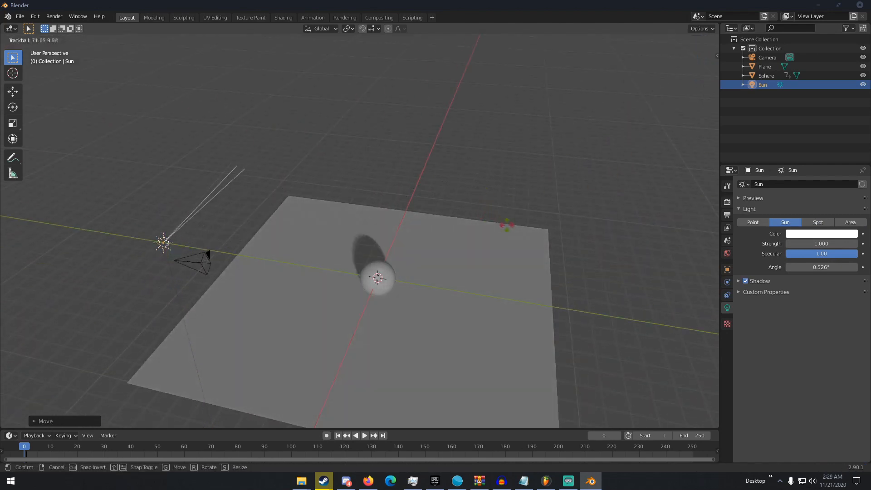
{"action": "left_click", "coordinate": [553, 223]}
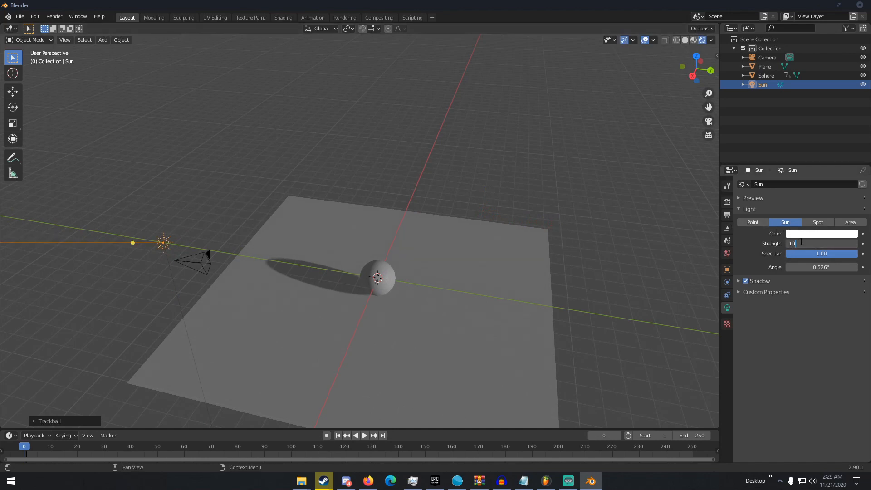
- Set the Sun light's strength to 10 and try changing its colour
{"action": "left_click", "coordinate": [800, 242]}
{"action": "type", "text": "10"}
{"action": "key", "text": "Return"}
{"action": "left_click", "coordinate": [821, 234]}
{"action": "left_click_drag", "start_coordinate": [810, 146], "coordinate": [837, 147]}
- Delete the Sun light and add a Spot light in its place
{"action": "middle_click_drag", "start_coordinate": [567, 150], "coordinate": [387, 120]}
{"action": "key", "text": "Delete"}
{"action": "key", "text": "shift+a"}
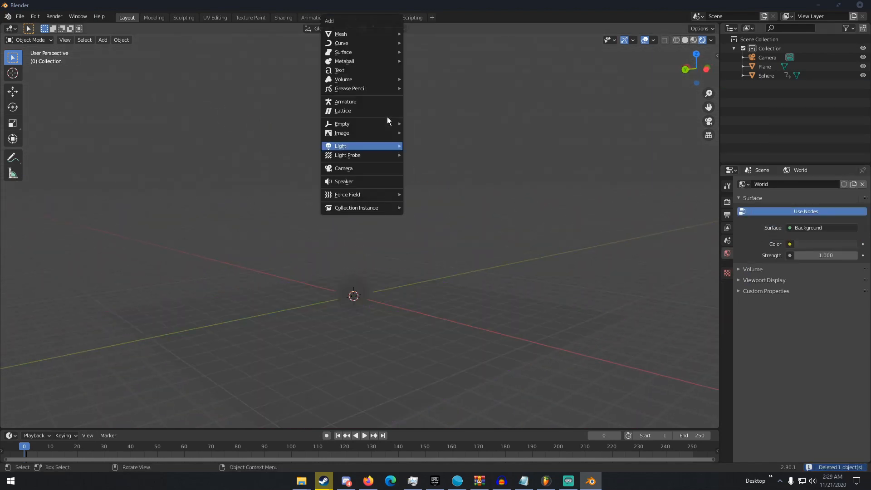
{"action": "mouse_move", "coordinate": [398, 146]}
{"action": "left_click", "coordinate": [421, 165]}
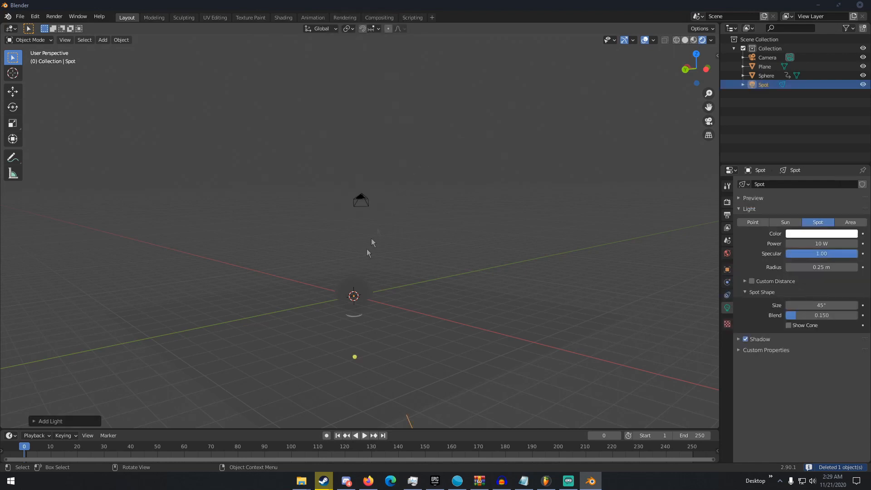
- Move the Spot light up so that it sits above the sphere
{"action": "key", "text": "g"}
{"action": "left_click", "coordinate": [380, 122]}
{"action": "middle_click_drag", "start_coordinate": [379, 122], "coordinate": [332, 168]}
{"action": "key", "text": "g"}
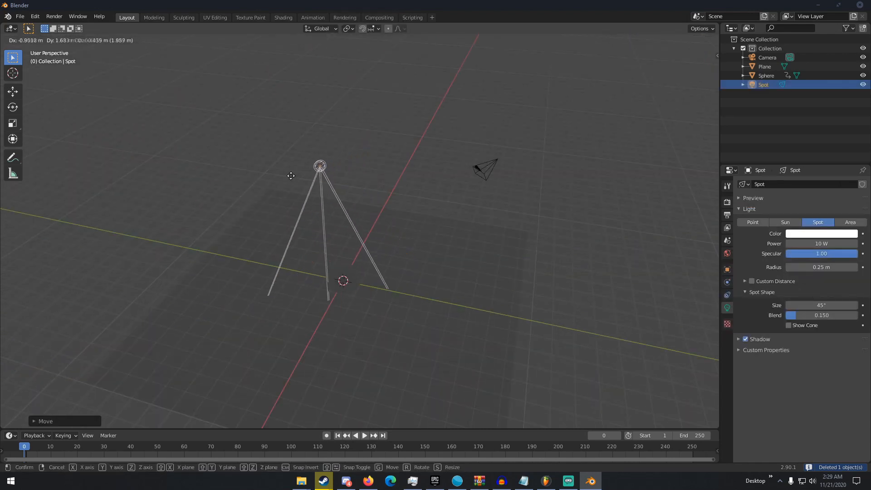
{"action": "left_click", "coordinate": [313, 213]}
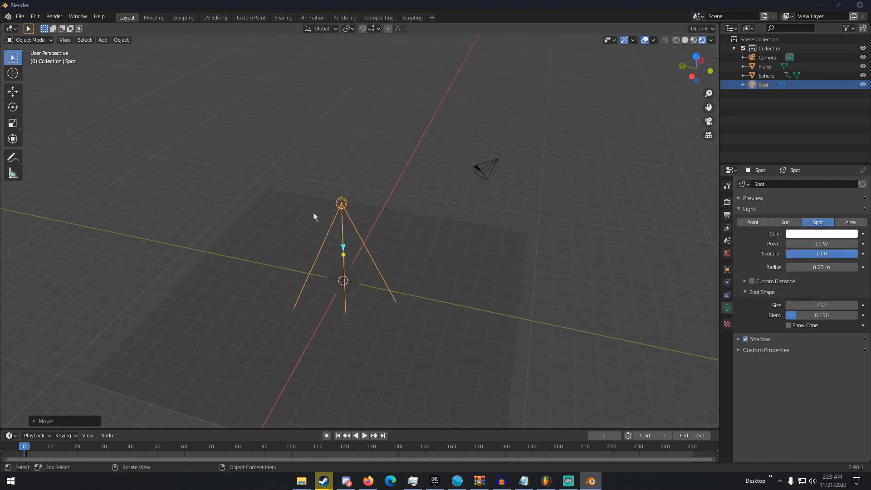
- Set the Spot light's power to 1000 W and raise it higher above the sphere
{"action": "left_click", "coordinate": [822, 244]}
{"action": "type", "text": "1000"}
{"action": "key", "text": "Return"}
{"action": "middle_click_drag", "start_coordinate": [368, 277], "coordinate": [413, 253]}
{"action": "key", "text": "g"}
{"action": "left_click", "coordinate": [389, 197]}
{"action": "middle_click_drag", "start_coordinate": [389, 197], "coordinate": [486, 185]}
- Adjust the Spot light to a radius of 0.77 m, a size of 102° and a blend of 1.000
{"action": "left_click_drag", "start_coordinate": [821, 266], "coordinate": [798, 266]}
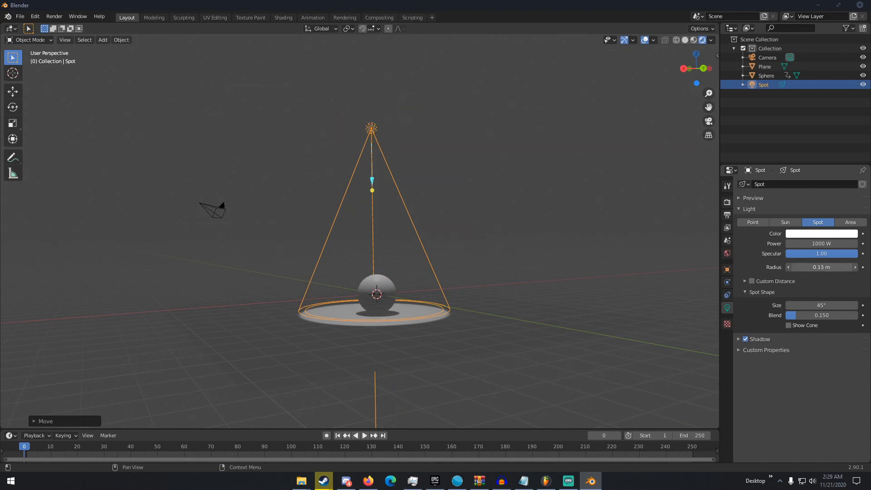
{"action": "mouse_move", "coordinate": [812, 304]}
{"action": "left_mouse_down"}
{"action": "mouse_move", "coordinate": [830, 304]}
{"action": "mouse_move", "coordinate": [811, 304]}
{"action": "left_mouse_up"}
{"action": "left_click_drag", "start_coordinate": [796, 315], "coordinate": [857, 315]}
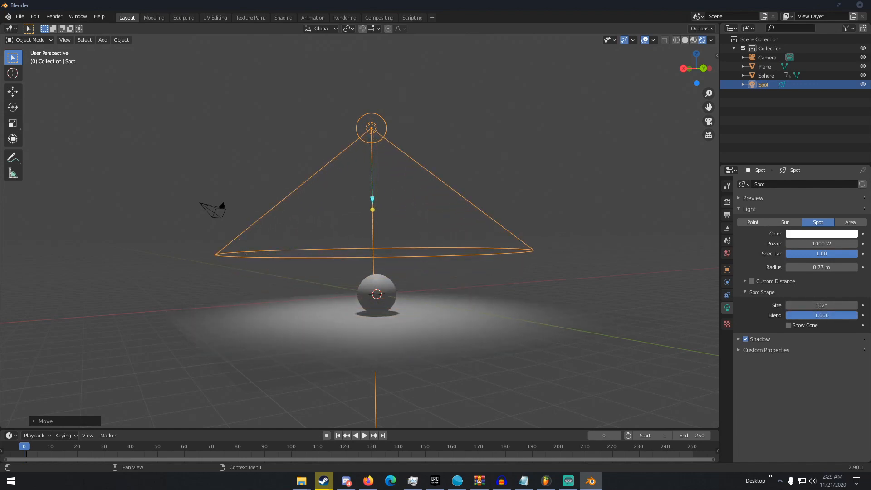
- Delete the Spot light and add an Area light in its place
{"action": "middle_click_drag", "start_coordinate": [667, 320], "coordinate": [377, 252]}
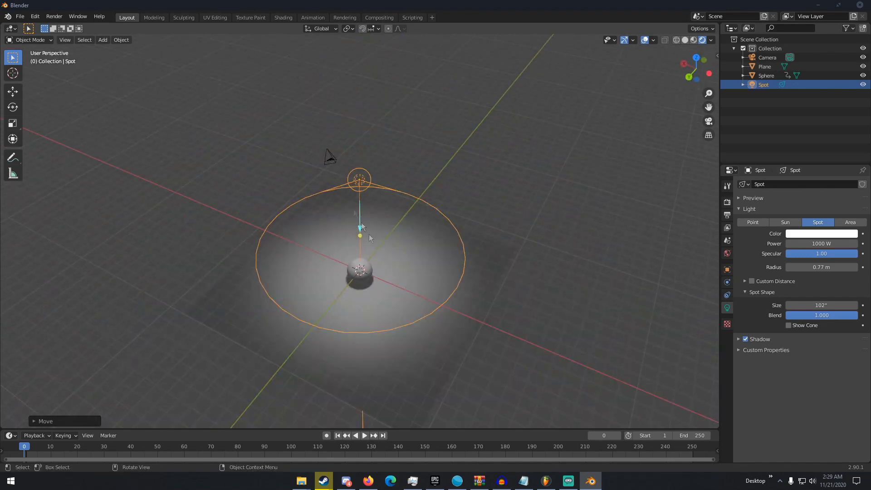
{"action": "key", "text": "Delete"}
{"action": "key", "text": "shift+a"}
{"action": "mouse_move", "coordinate": [335, 173]}
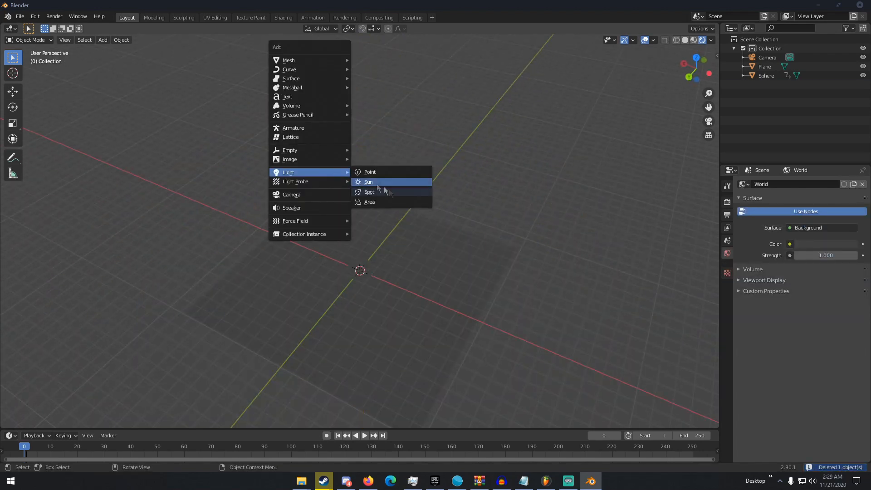
{"action": "left_click", "coordinate": [378, 202]}
- Move the Area light up and away from the sphere and rotate it to face the sphere
{"action": "middle_click_drag", "start_coordinate": [411, 234], "coordinate": [398, 218]}
{"action": "key", "text": "g"}
{"action": "left_click", "coordinate": [235, 112]}
{"action": "middle_click_drag", "start_coordinate": [313, 149], "coordinate": [439, 142]}
{"action": "key", "text": "r"}
{"action": "key", "text": "r"}
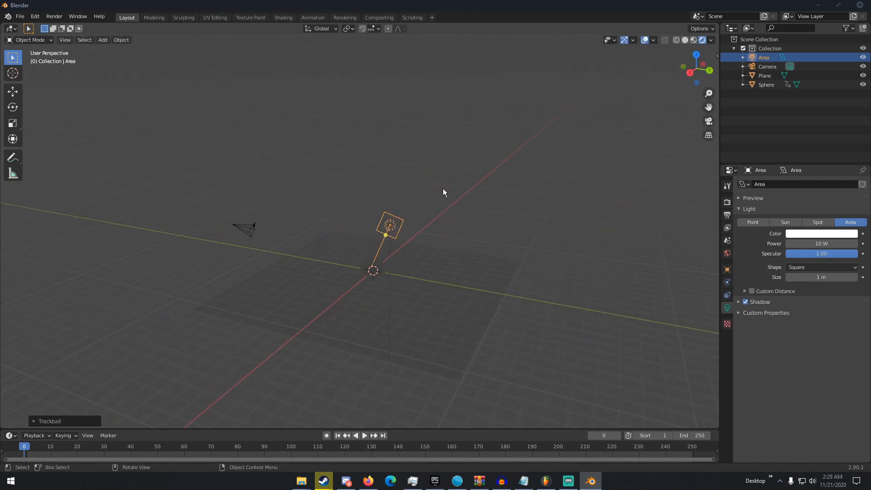
{"action": "key", "text": "Escape"}
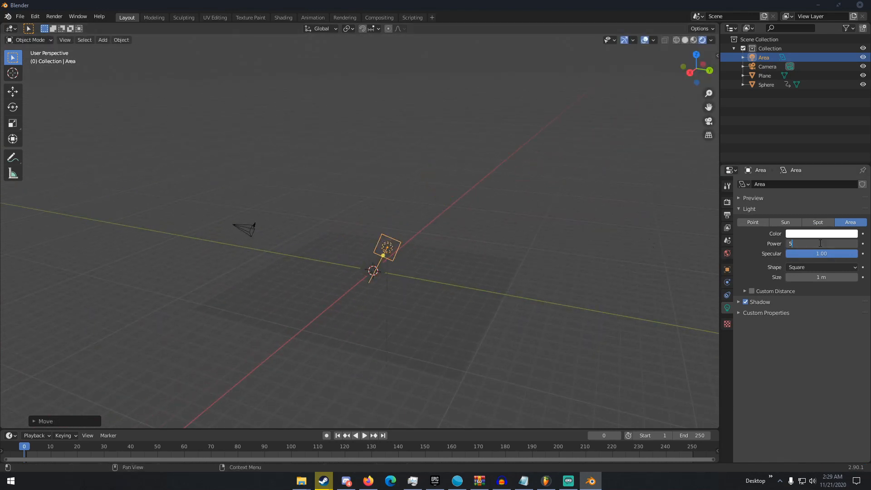
- Try the Area light at 500 W, and raise its power to 1000 W
{"action": "key", "text": "Return"}
{"action": "middle_click_drag", "start_coordinate": [409, 290], "coordinate": [538, 202]}
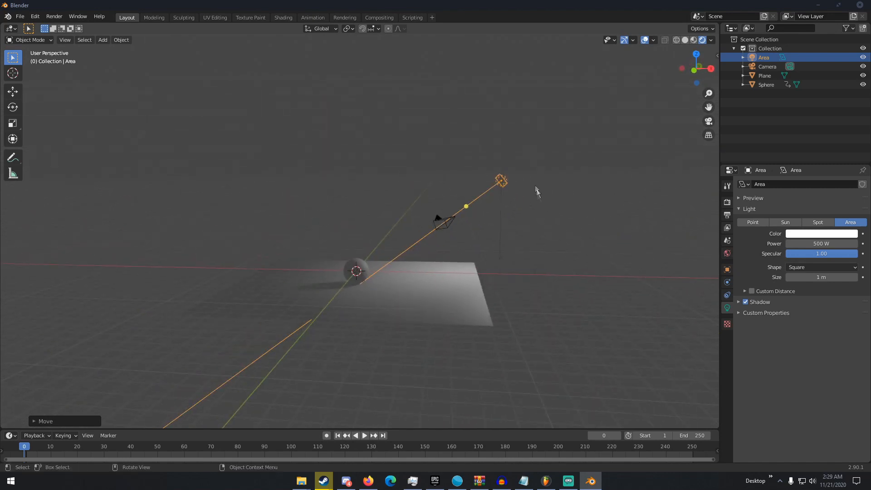
{"action": "middle_click_drag", "start_coordinate": [464, 256], "coordinate": [432, 258]}
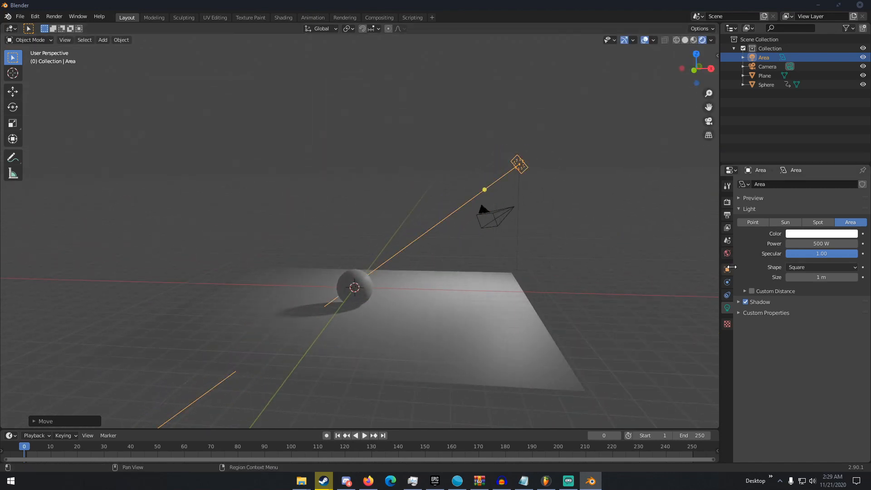
{"action": "left_click", "coordinate": [813, 245]}
{"action": "type", "text": "1000"}
{"action": "key", "text": "Return"}
- Duplicate the Area light, place the copy on the other side of the sphere, and rotate it to face the sphere
{"action": "middle_click_drag", "start_coordinate": [561, 193], "coordinate": [489, 208]}
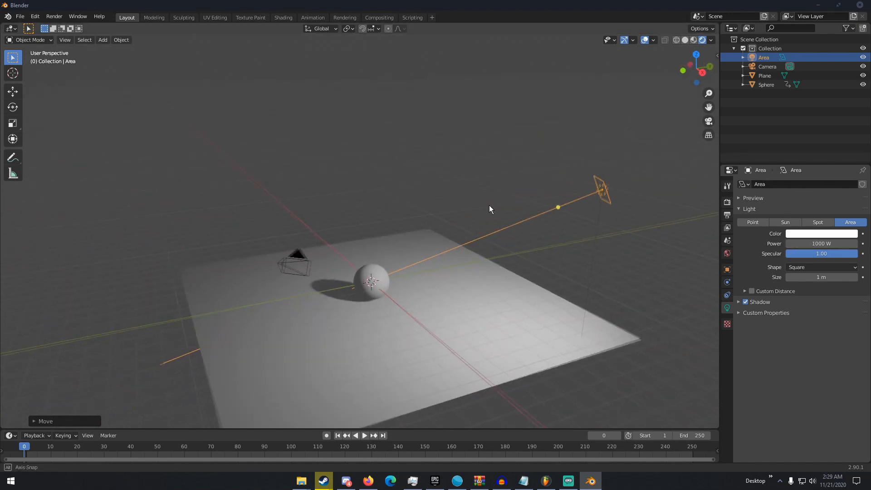
{"action": "key", "text": "shift+d"}
{"action": "left_click", "coordinate": [297, 258]}
{"action": "key", "text": "r"}
{"action": "key", "text": "r"}
{"action": "left_click", "coordinate": [455, 261]}
{"action": "key", "text": "g"}
{"action": "left_click", "coordinate": [281, 252]}
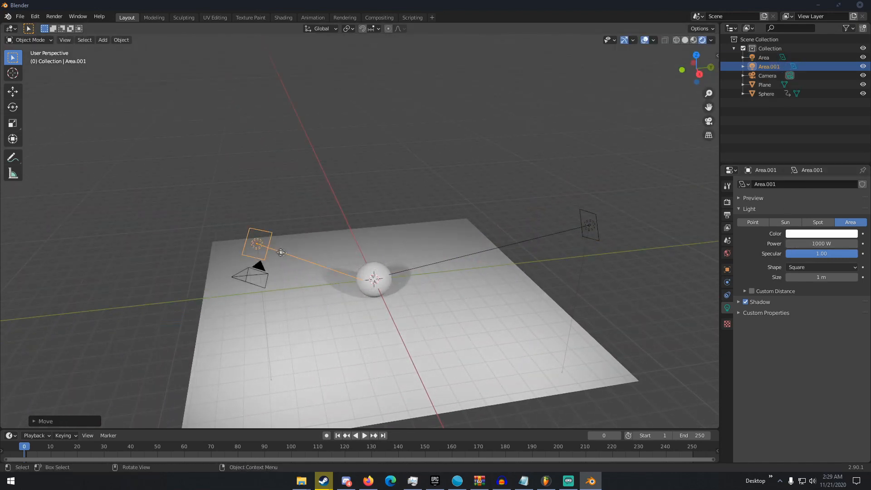
- Duplicate the second area light to make a third one, and move and rotate the copy beside the sphere
{"action": "middle_click_drag", "start_coordinate": [281, 252], "coordinate": [398, 255]}
{"action": "key", "text": "shift+d"}
{"action": "left_click", "coordinate": [262, 253]}
{"action": "key", "text": "r"}
{"action": "key", "text": "r"}
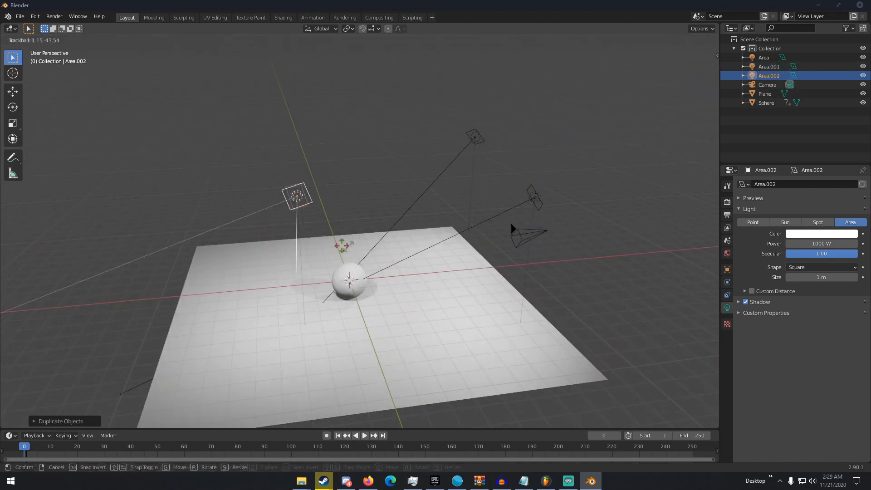
{"action": "left_click", "coordinate": [279, 235]}
{"action": "key", "text": "g"}
{"action": "left_click", "coordinate": [245, 246]}
- Reposition and rotate the third area light so it shines on the sphere from the side opposite the other two
{"action": "middle_click_drag", "start_coordinate": [245, 246], "coordinate": [339, 250]}
{"action": "key", "text": "g"}
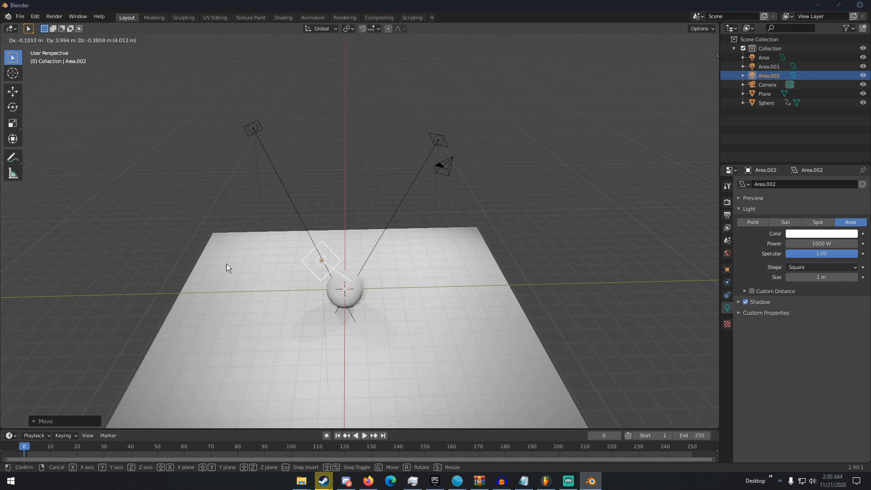
{"action": "left_click", "coordinate": [227, 265]}
{"action": "middle_click_drag", "start_coordinate": [227, 265], "coordinate": [314, 278]}
{"action": "key", "text": "r"}
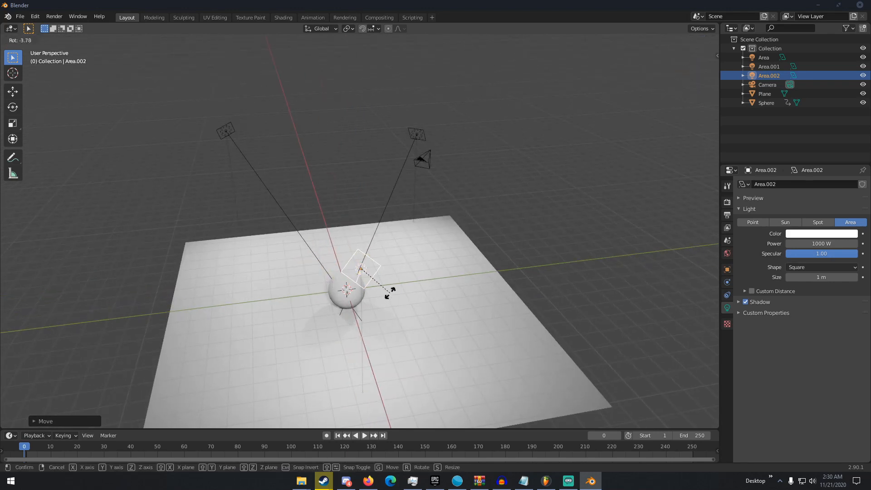
{"action": "left_click", "coordinate": [413, 294]}
{"action": "key", "text": "r"}
{"action": "key", "text": "r"}
{"action": "left_click", "coordinate": [416, 298]}
{"action": "key", "text": "g"}
{"action": "left_click", "coordinate": [417, 328]}
- Switch the scene's render engine to Cycles
{"action": "middle_click_drag", "start_coordinate": [417, 328], "coordinate": [508, 293]}
{"action": "scroll", "coordinate": [461, 308], "scroll_direction": "up", "scroll_amount": 5}
{"action": "middle_click_drag", "start_coordinate": [461, 309], "coordinate": [652, 236]}
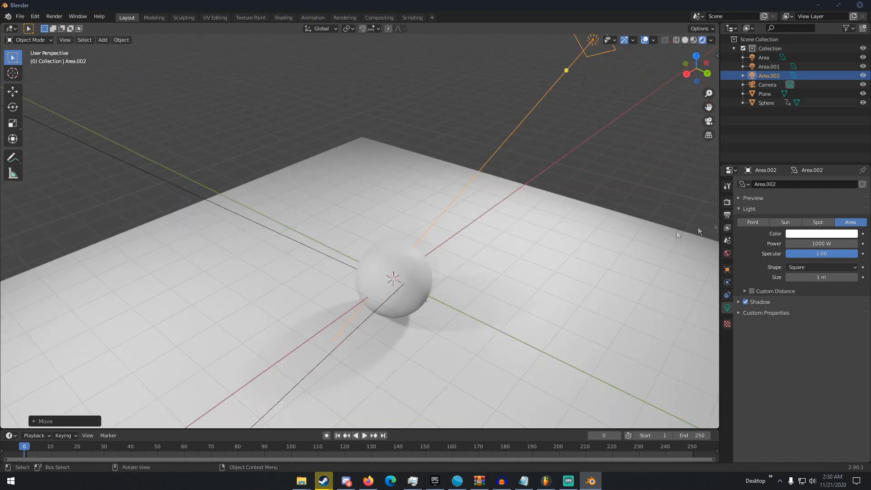
{"action": "left_click", "coordinate": [727, 202]}
{"action": "left_click", "coordinate": [815, 187]}
{"action": "left_click", "coordinate": [812, 209]}
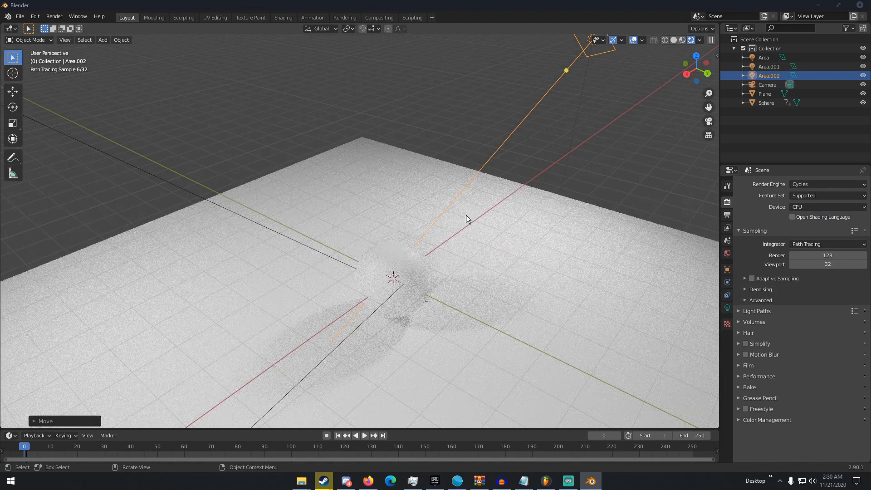
- Keep Cycles as the render engine and set its device to GPU Compute
{"action": "scroll", "coordinate": [447, 207], "scroll_direction": "down", "scroll_amount": 5}
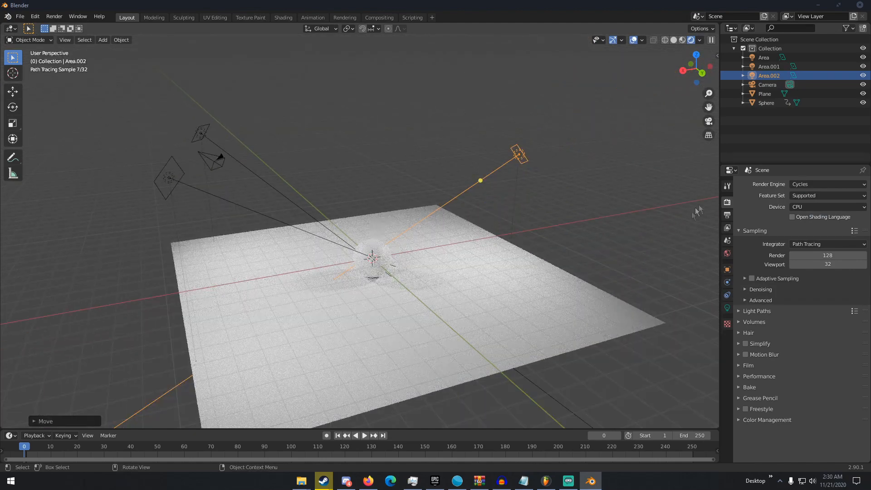
{"action": "left_click", "coordinate": [807, 187]}
{"action": "left_click", "coordinate": [806, 186]}
{"action": "left_click", "coordinate": [807, 207]}
{"action": "left_click", "coordinate": [805, 218]}
{"action": "left_click", "coordinate": [806, 207]}
{"action": "left_click", "coordinate": [805, 227]}
- Toggle the viewport overlays off and on to compare the clean Cycles preview with the full light setup
{"action": "middle_click_drag", "start_coordinate": [510, 198], "coordinate": [423, 231]}
{"action": "left_click", "coordinate": [632, 40]}
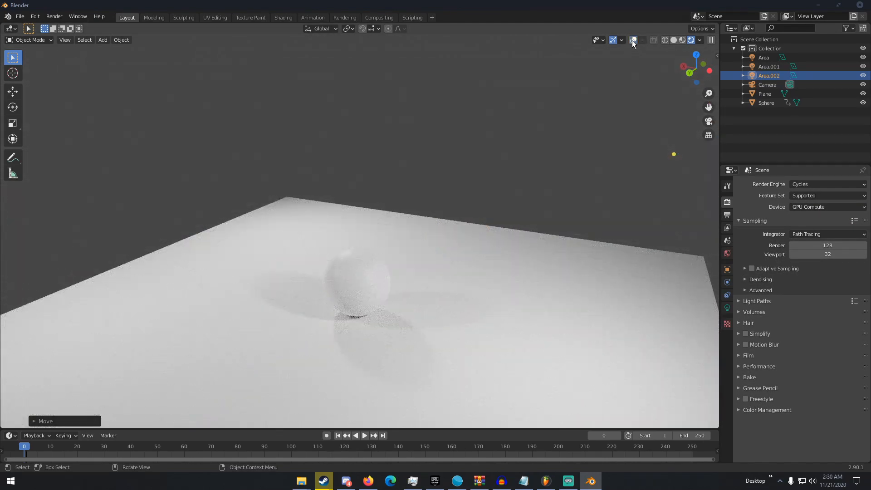
{"action": "left_click", "coordinate": [632, 40]}
{"action": "scroll", "coordinate": [355, 137], "scroll_direction": "down", "scroll_amount": 4}
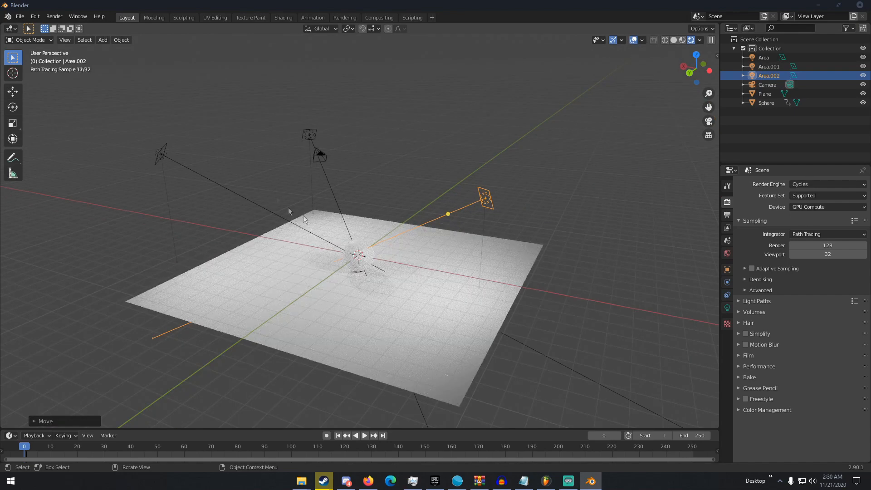
{"action": "left_click", "coordinate": [633, 41]}
{"action": "left_click", "coordinate": [633, 41]}
- Switch the render engine back to Eevee
{"action": "left_click", "coordinate": [804, 183]}
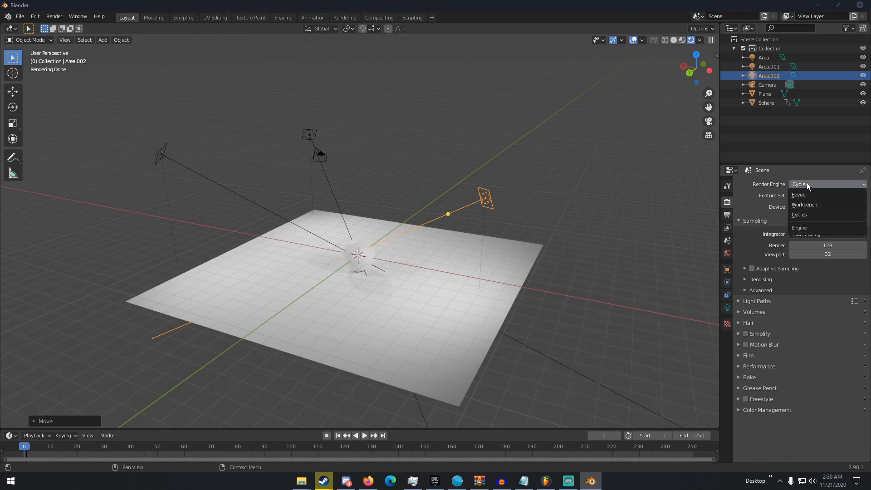
{"action": "left_click", "coordinate": [804, 189]}
{"action": "middle_click_drag", "start_coordinate": [399, 214], "coordinate": [501, 233]}
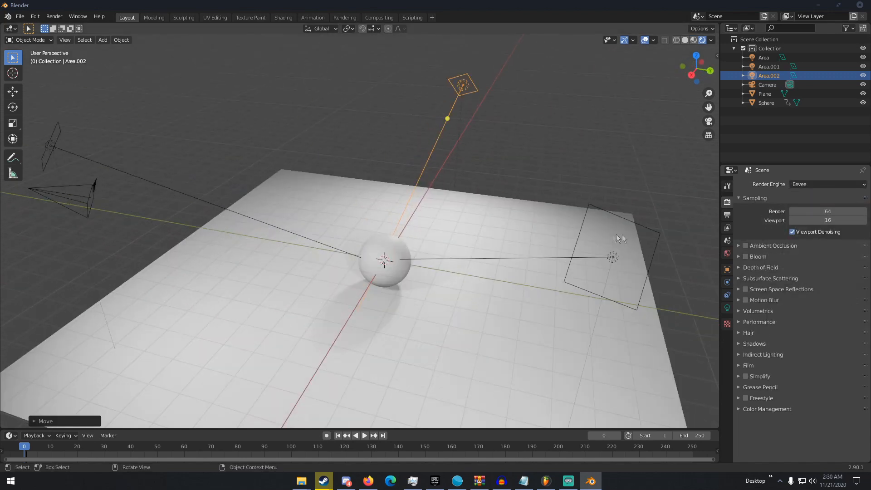
{"action": "scroll", "coordinate": [559, 255], "scroll_direction": "down", "scroll_amount": 4}
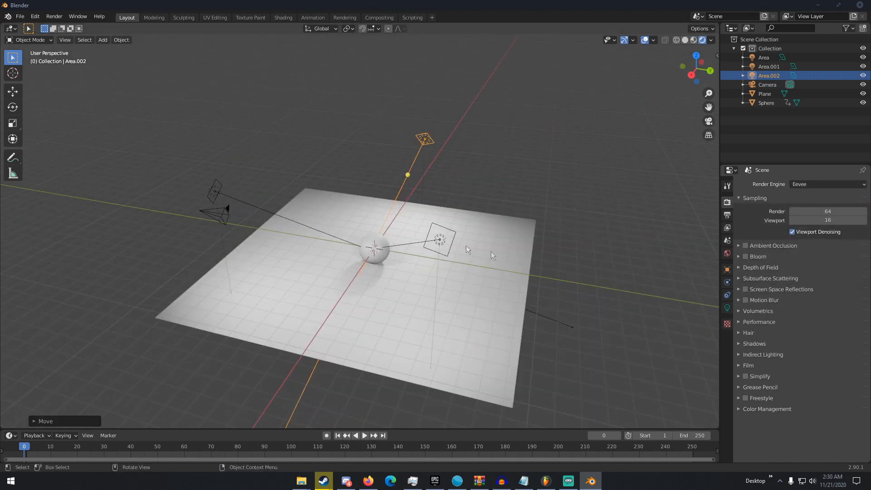
- Keep the third area light's shape as Square and set its size to 5 m
{"action": "left_click", "coordinate": [727, 308]}
{"action": "mouse_move", "coordinate": [853, 253]}
{"action": "left_mouse_down"}
{"action": "mouse_move", "coordinate": [786, 254]}
{"action": "mouse_move", "coordinate": [857, 255]}
{"action": "left_mouse_up"}
{"action": "left_click", "coordinate": [798, 268]}
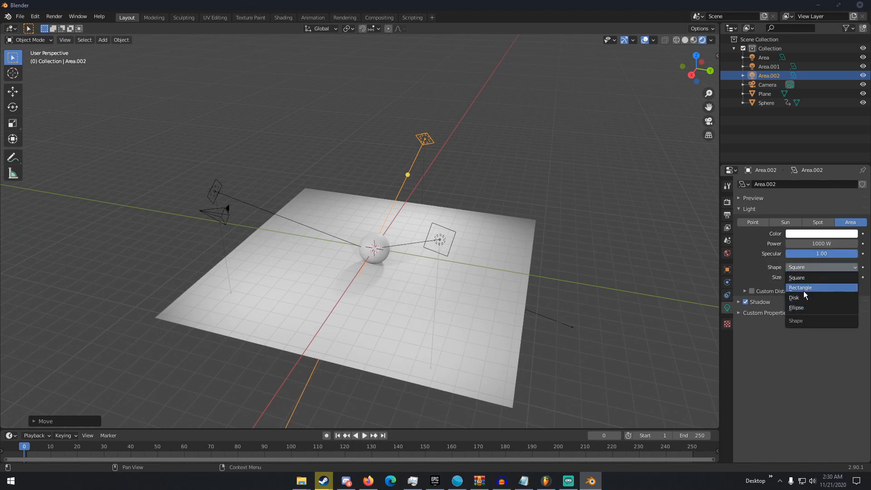
{"action": "left_click", "coordinate": [797, 277]}
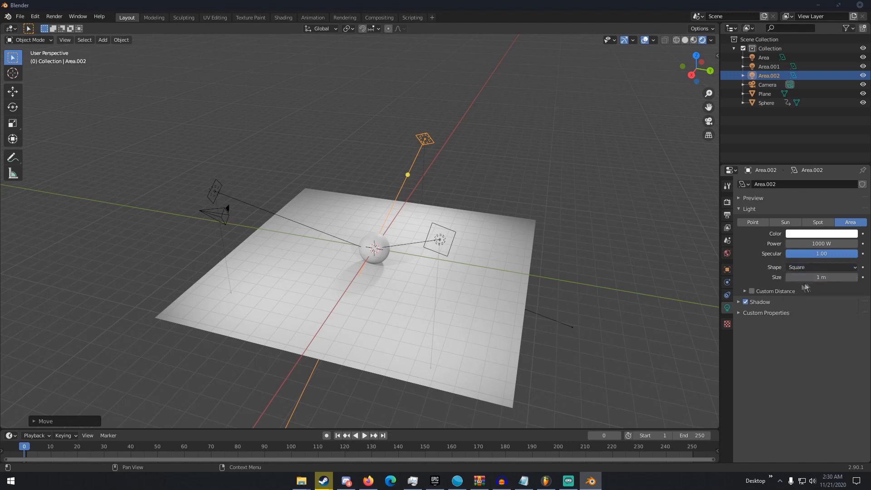
{"action": "left_click", "coordinate": [808, 277]}
{"action": "key", "text": "Return"}
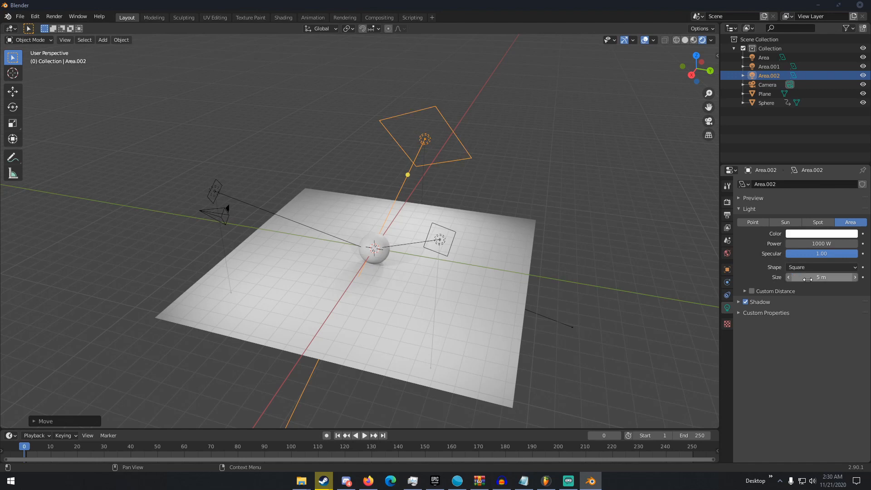
{"action": "scroll", "coordinate": [456, 178], "scroll_direction": "up", "scroll_amount": 4}
{"action": "scroll", "coordinate": [461, 193], "scroll_direction": "down", "scroll_amount": 3}
- Set the size of each of the other two area lights to 5 m
{"action": "left_click", "coordinate": [469, 241]}
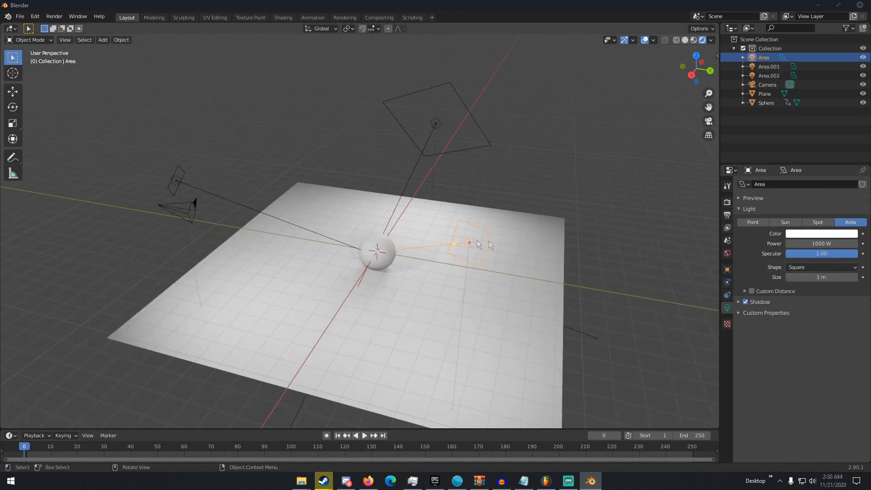
{"action": "left_click", "coordinate": [814, 277]}
{"action": "key", "text": "Return"}
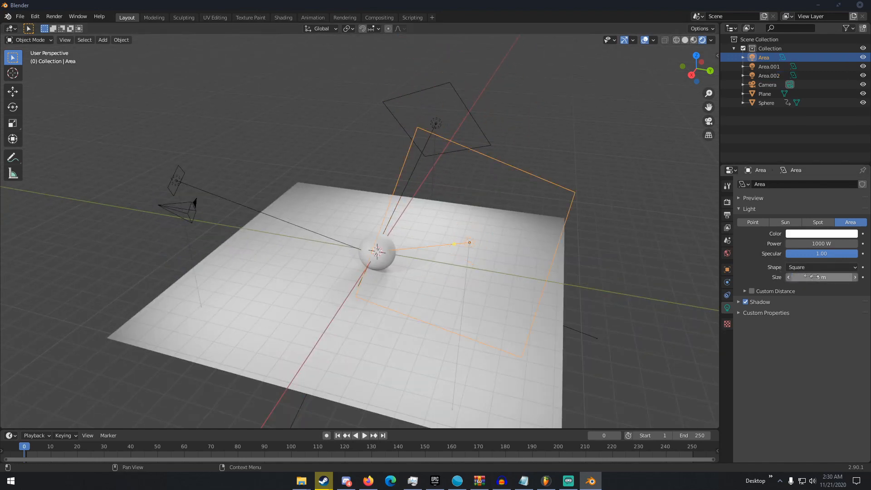
{"action": "left_click", "coordinate": [171, 181]}
{"action": "left_click", "coordinate": [172, 176]}
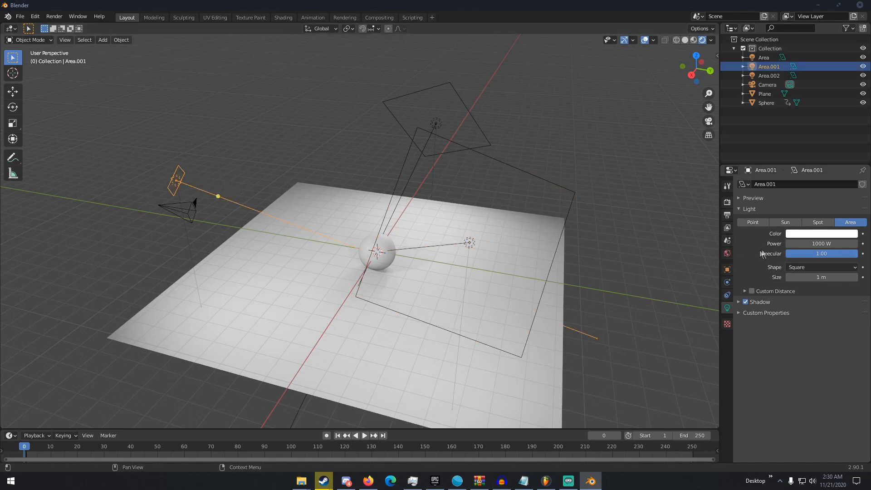
{"action": "left_click", "coordinate": [821, 277]}
{"action": "type", "text": "5"}
{"action": "key", "text": "Return"}
- Examine the sphere's shading and shadows up close, as well as the whole three-light setup
{"action": "middle_click_drag", "start_coordinate": [442, 290], "coordinate": [538, 285]}
{"action": "scroll", "coordinate": [482, 303], "scroll_direction": "up", "scroll_amount": 3}
{"action": "middle_click_drag", "start_coordinate": [481, 304], "coordinate": [484, 275]}
{"action": "scroll", "coordinate": [484, 275], "scroll_direction": "up", "scroll_amount": 1}
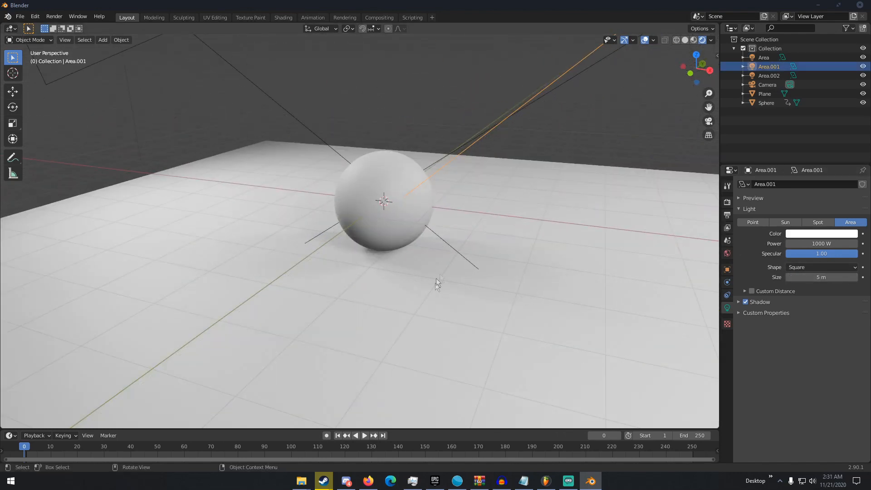
{"action": "scroll", "coordinate": [481, 255], "scroll_direction": "down", "scroll_amount": 6}
{"action": "middle_click_drag", "start_coordinate": [488, 249], "coordinate": [540, 200]}
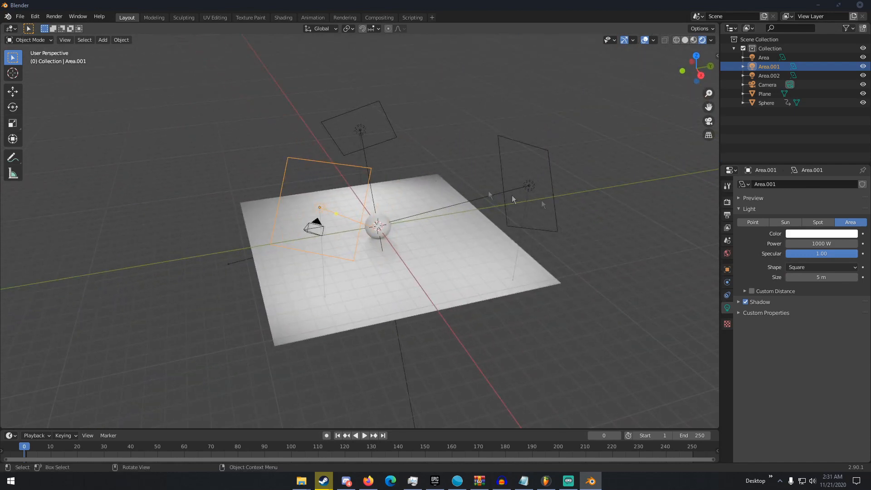
- In the world settings, darken the background colour to black by setting its value to 0
{"action": "left_click", "coordinate": [727, 253]}
{"action": "left_click", "coordinate": [815, 241]}
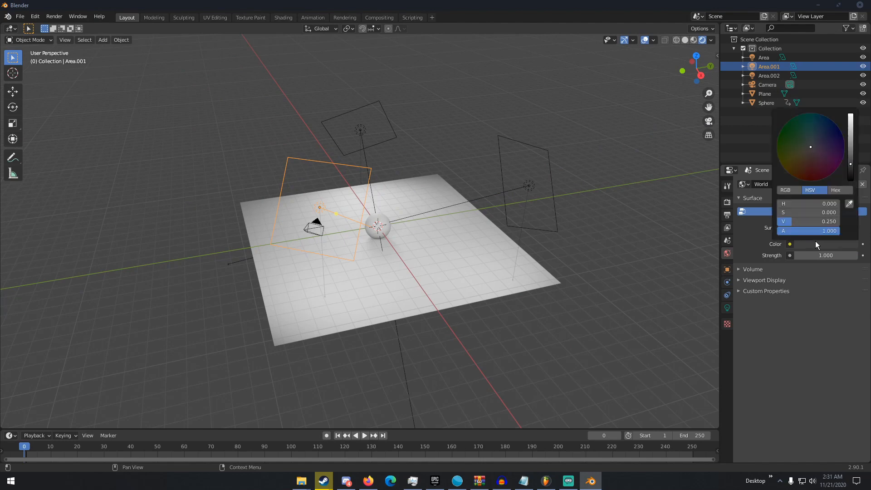
{"action": "left_click_drag", "start_coordinate": [849, 164], "coordinate": [850, 179]}
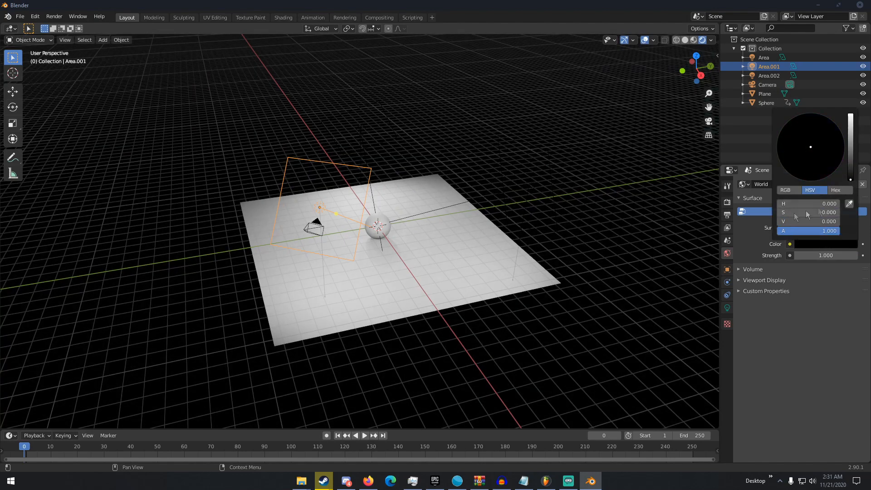
- Raise the world background colour's value to 1.000 and tint it light blue
{"action": "left_click", "coordinate": [818, 243]}
{"action": "left_click_drag", "start_coordinate": [851, 157], "coordinate": [850, 115]}
{"action": "middle_click_drag", "start_coordinate": [453, 199], "coordinate": [526, 200]}
{"action": "left_click", "coordinate": [824, 243]}
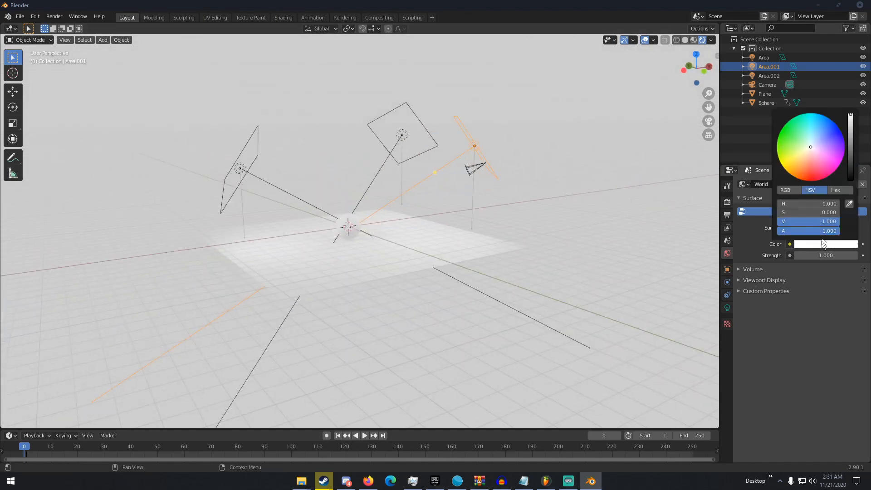
{"action": "left_click", "coordinate": [810, 137]}
{"action": "middle_click_drag", "start_coordinate": [688, 153], "coordinate": [572, 139]}
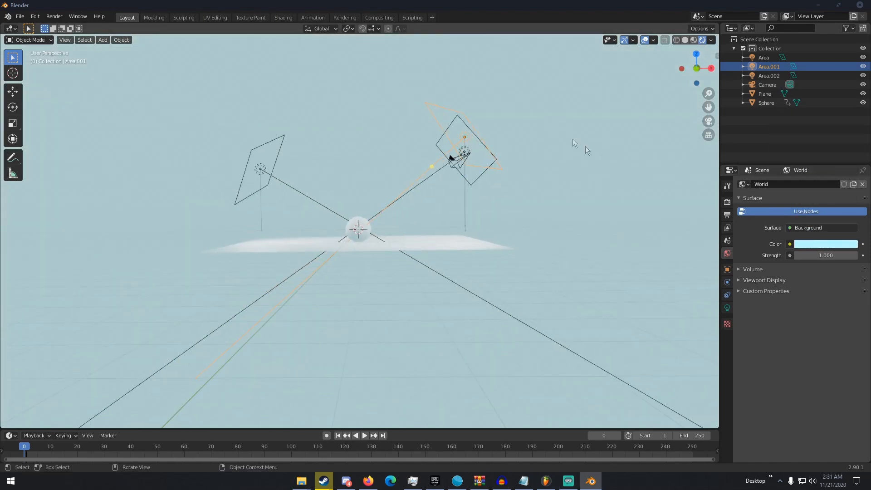
- Link a Brick Texture to the world background colour and view it around the scene
{"action": "left_click", "coordinate": [790, 245]}
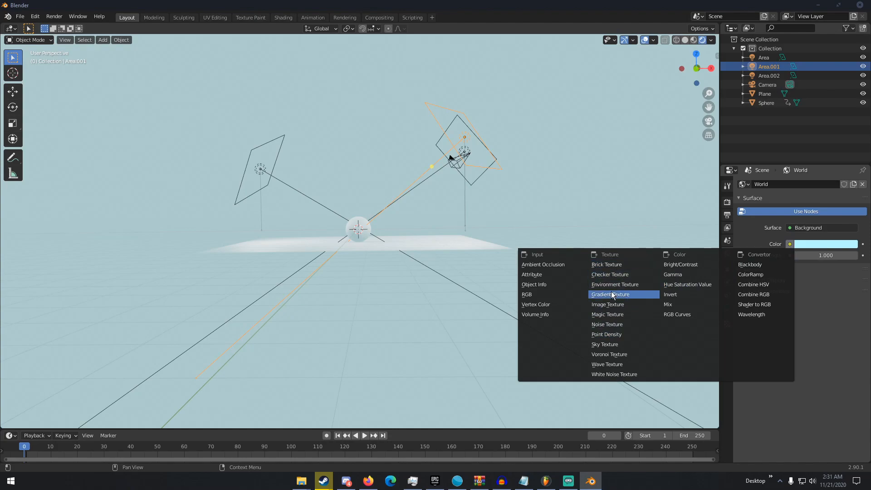
{"action": "left_click", "coordinate": [617, 266]}
{"action": "middle_click_drag", "start_coordinate": [573, 253], "coordinate": [509, 261]}
{"action": "scroll", "coordinate": [556, 251], "scroll_direction": "down", "scroll_amount": 4}
{"action": "scroll", "coordinate": [464, 257], "scroll_direction": "up", "scroll_amount": 3}
{"action": "scroll", "coordinate": [505, 265], "scroll_direction": "down", "scroll_amount": 3}
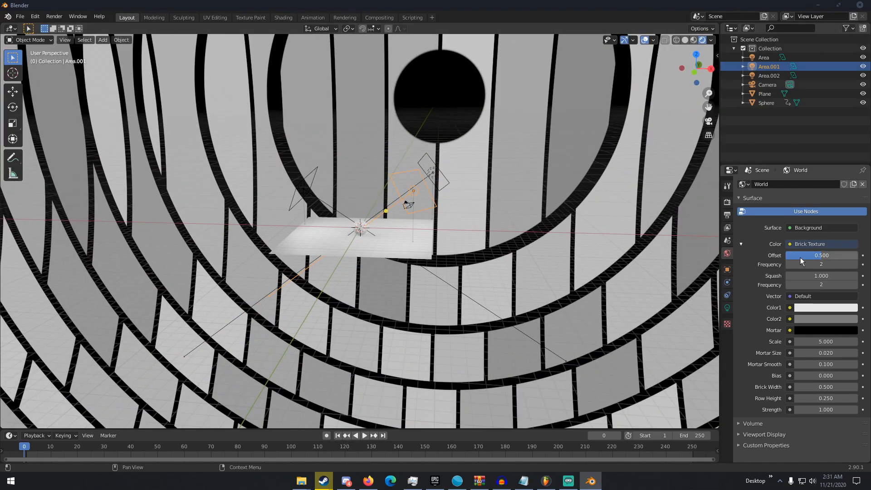
- Replace the world's Brick Texture with a Checker Texture and view the pattern around the lights
{"action": "left_click", "coordinate": [812, 244]}
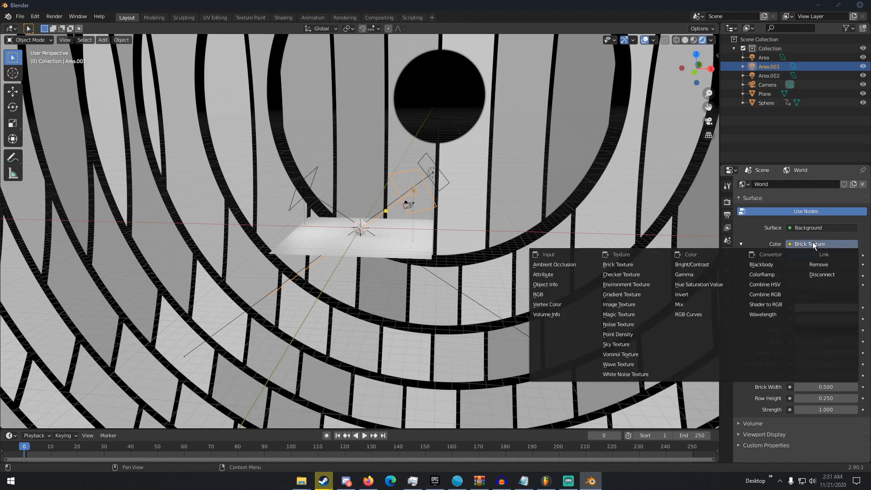
{"action": "left_click", "coordinate": [640, 273]}
{"action": "middle_click_drag", "start_coordinate": [499, 246], "coordinate": [450, 257]}
{"action": "scroll", "coordinate": [451, 258], "scroll_direction": "up", "scroll_amount": 8}
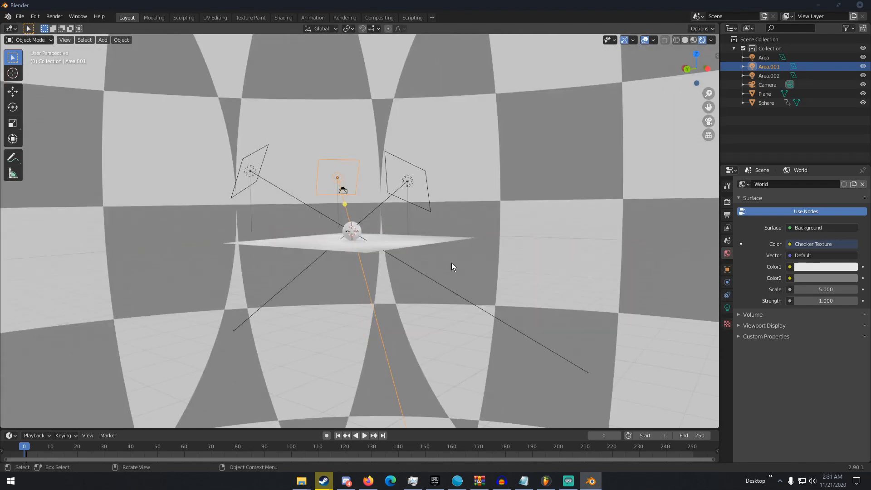
- Change the world colour input to an Environment Texture without loading an image, and inspect its effect on the sphere
{"action": "left_click", "coordinate": [799, 244]}
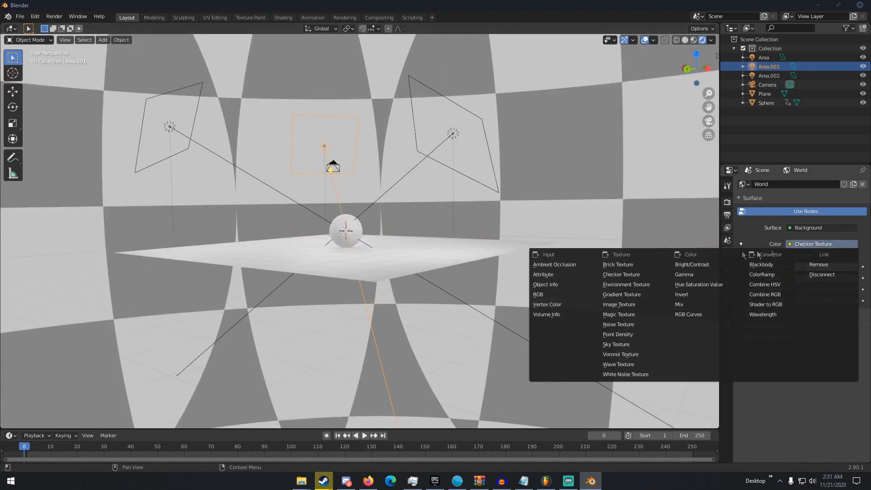
{"action": "left_click", "coordinate": [632, 284]}
{"action": "middle_click_drag", "start_coordinate": [538, 248], "coordinate": [575, 261]}
{"action": "scroll", "coordinate": [545, 276], "scroll_direction": "up", "scroll_amount": 4}
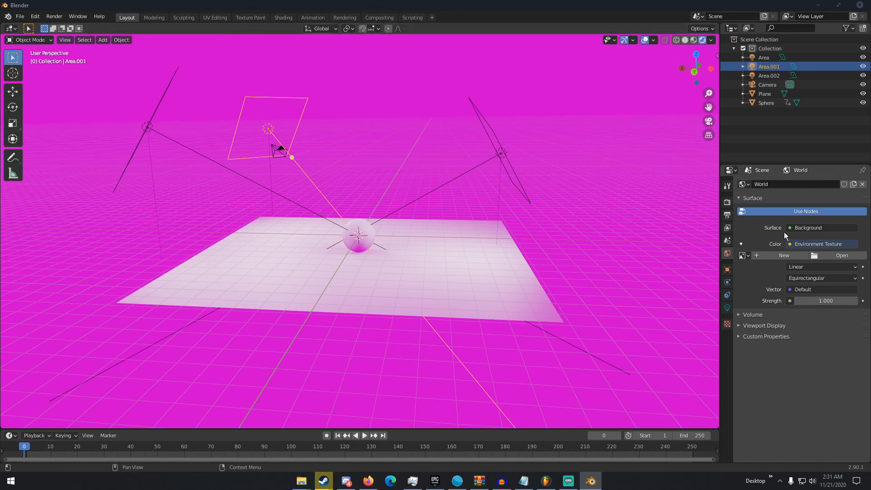
- Switch the world colour input to a Gradient Texture and look at it from another angle
{"action": "left_click", "coordinate": [796, 244]}
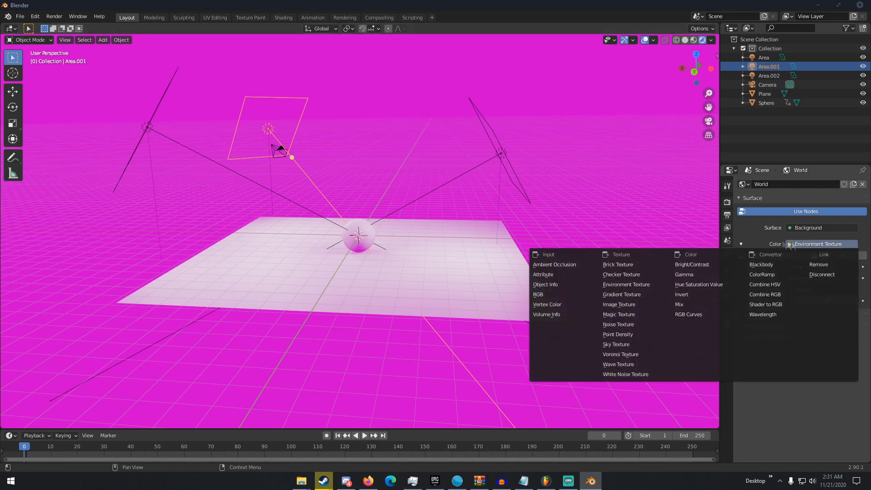
{"action": "left_click", "coordinate": [615, 293]}
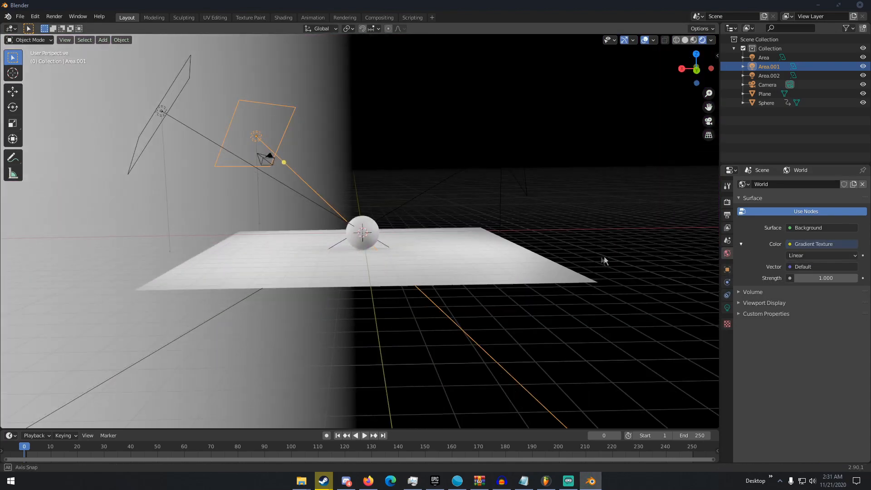
{"action": "middle_click_drag", "start_coordinate": [604, 257], "coordinate": [680, 250]}
- Swap the world's Gradient Texture for a Magic Texture and view the background
{"action": "left_click", "coordinate": [809, 244]}
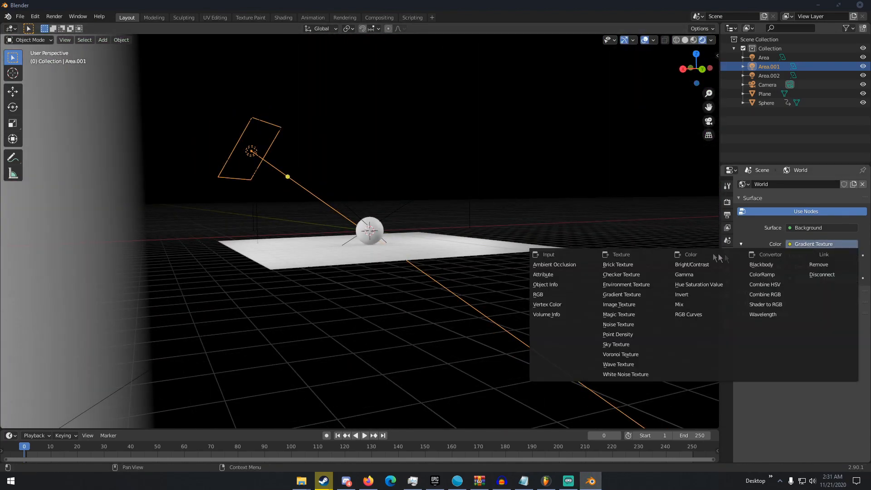
{"action": "left_click", "coordinate": [625, 314]}
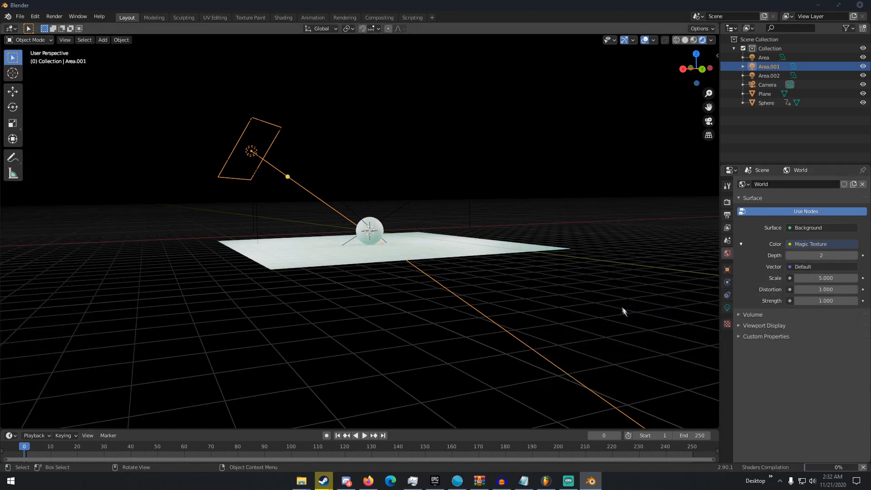
{"action": "middle_click_drag", "start_coordinate": [578, 286], "coordinate": [624, 301]}
- Change the world colour input to a Noise Texture and view it behind the sphere
{"action": "left_click", "coordinate": [810, 245]}
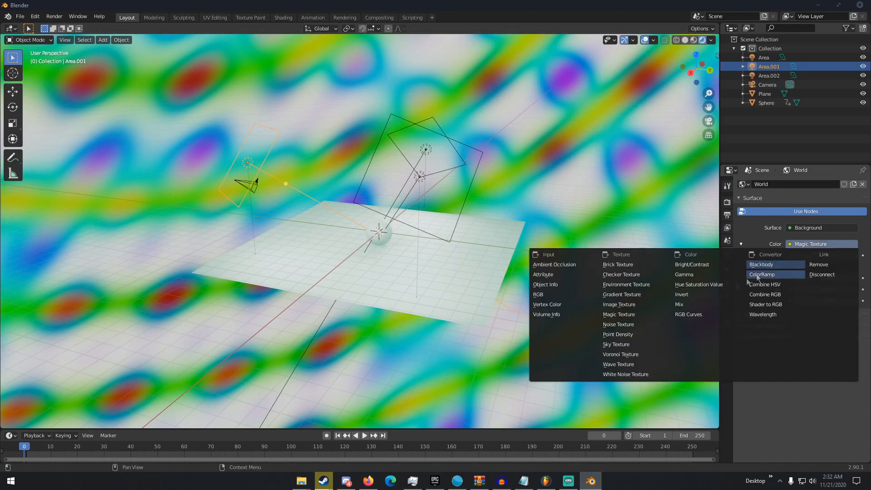
{"action": "left_click", "coordinate": [644, 321]}
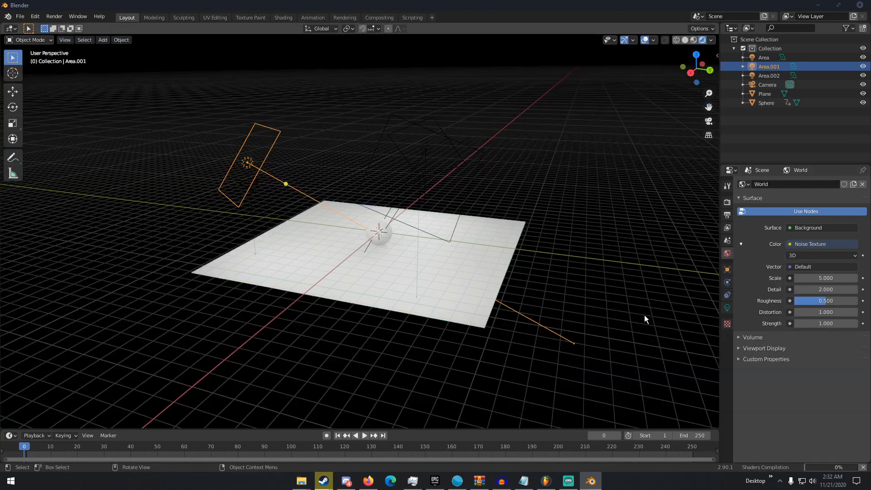
{"action": "middle_click_drag", "start_coordinate": [548, 265], "coordinate": [612, 255]}
- Use Point Density as the world colour input and check the background from another side
{"action": "left_click", "coordinate": [816, 245]}
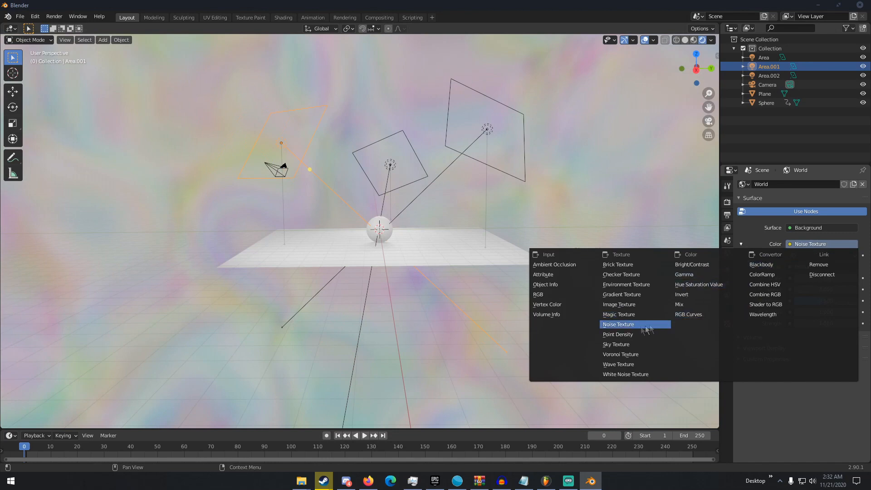
{"action": "left_click", "coordinate": [623, 334]}
{"action": "middle_click_drag", "start_coordinate": [588, 316], "coordinate": [660, 300]}
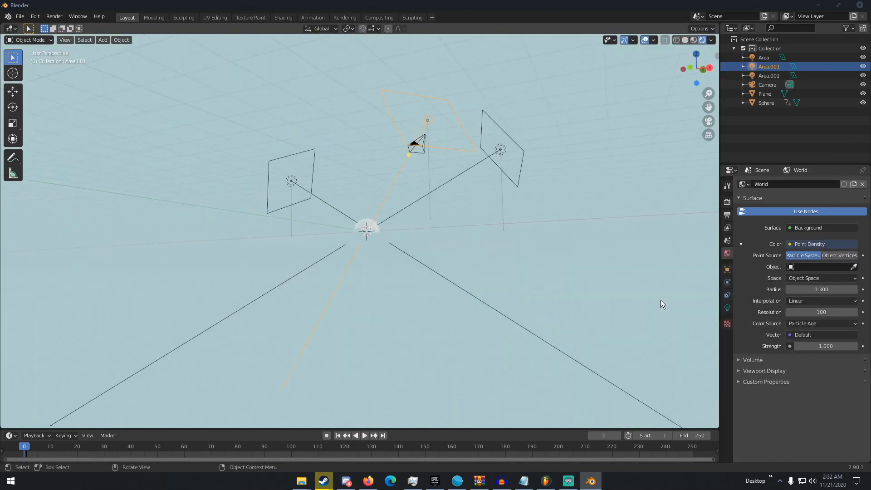
- Use a Sky Texture as the world colour input and change its sky model from Nishita to Preetham
{"action": "left_click", "coordinate": [805, 244]}
{"action": "left_click", "coordinate": [619, 345]}
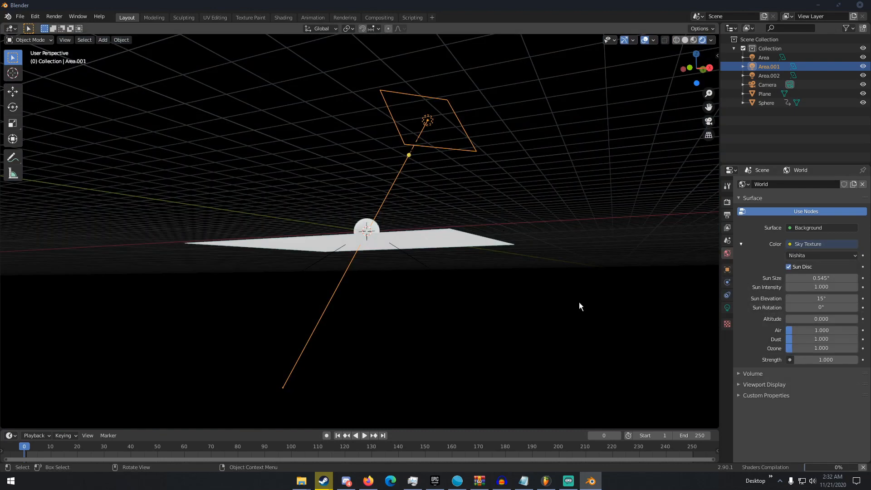
{"action": "middle_click_drag", "start_coordinate": [576, 304], "coordinate": [543, 284]}
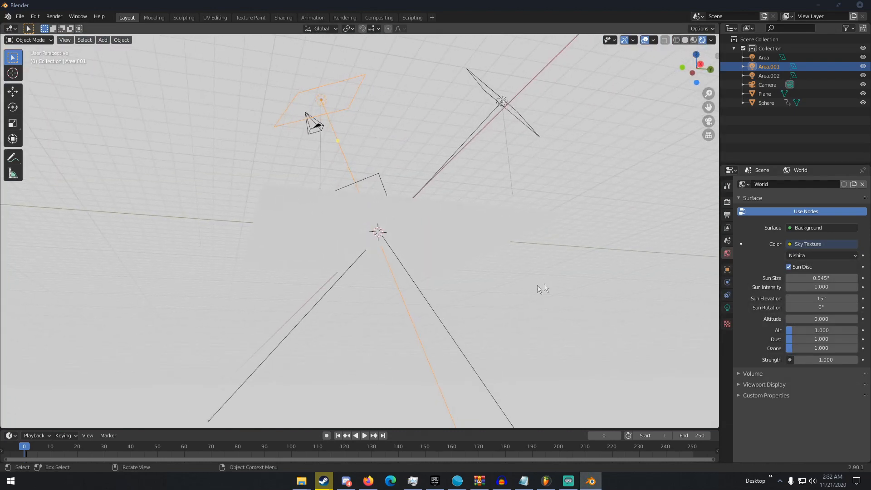
{"action": "left_click", "coordinate": [807, 255]}
{"action": "left_click", "coordinate": [804, 266]}
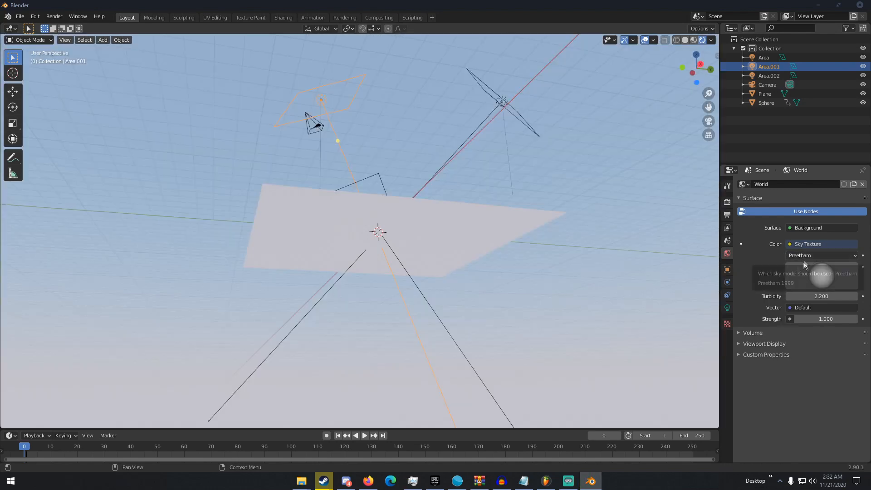
{"action": "middle_click_drag", "start_coordinate": [671, 322], "coordinate": [624, 346]}
{"action": "middle_click_drag", "start_coordinate": [508, 218], "coordinate": [509, 243]}
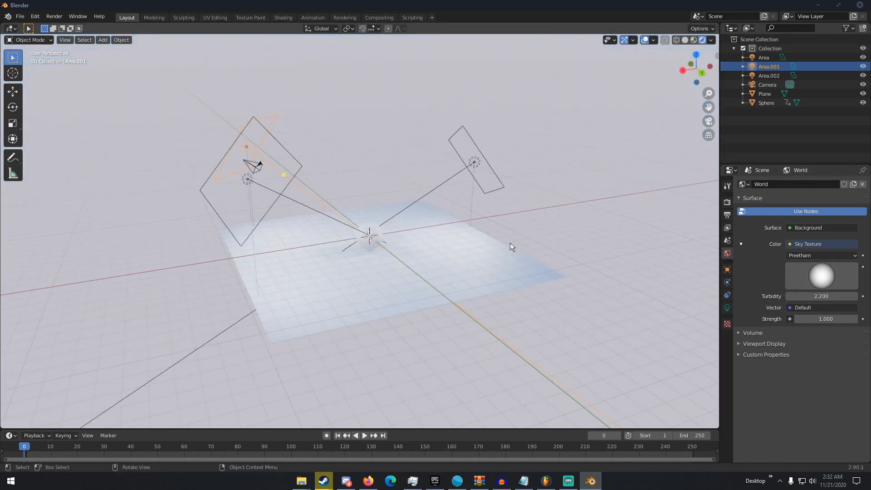
- Replace the world's Sky Texture with a Voronoi Texture and view the pattern around the scene
{"action": "left_click", "coordinate": [807, 245]}
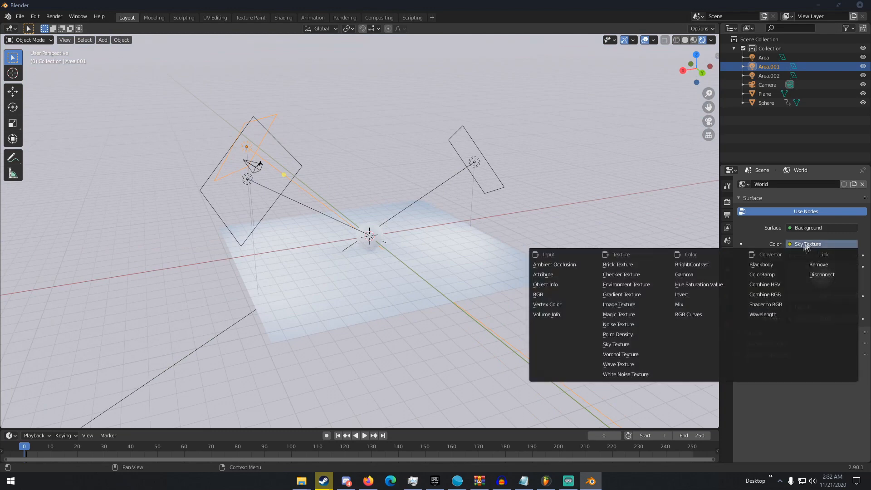
{"action": "left_click", "coordinate": [637, 353]}
{"action": "middle_click_drag", "start_coordinate": [612, 242], "coordinate": [640, 231]}
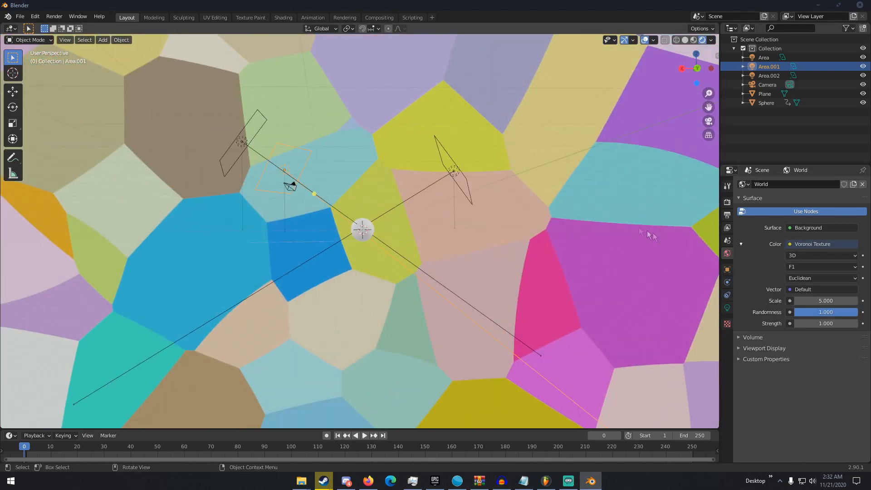
- Disconnect the Voronoi Texture from the world colour to return to the plain background colour
{"action": "left_click", "coordinate": [798, 243]}
{"action": "left_click", "coordinate": [814, 275]}
{"action": "middle_click_drag", "start_coordinate": [657, 266], "coordinate": [678, 285]}
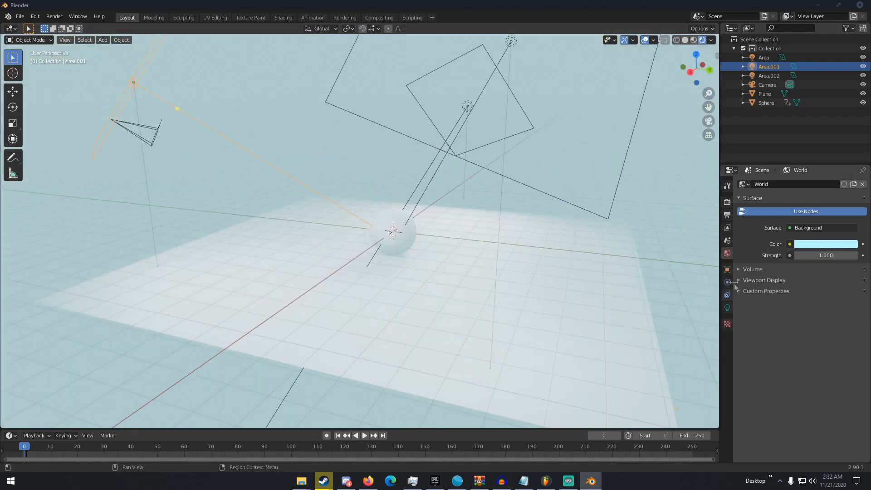
- Show the selected area light's object transform properties and examine the sphere and its three lights against the world background
{"action": "left_click", "coordinate": [727, 270]}
{"action": "scroll", "coordinate": [591, 264], "scroll_direction": "up", "scroll_amount": 3}
{"action": "scroll", "coordinate": [517, 263], "scroll_direction": "down", "scroll_amount": 8}
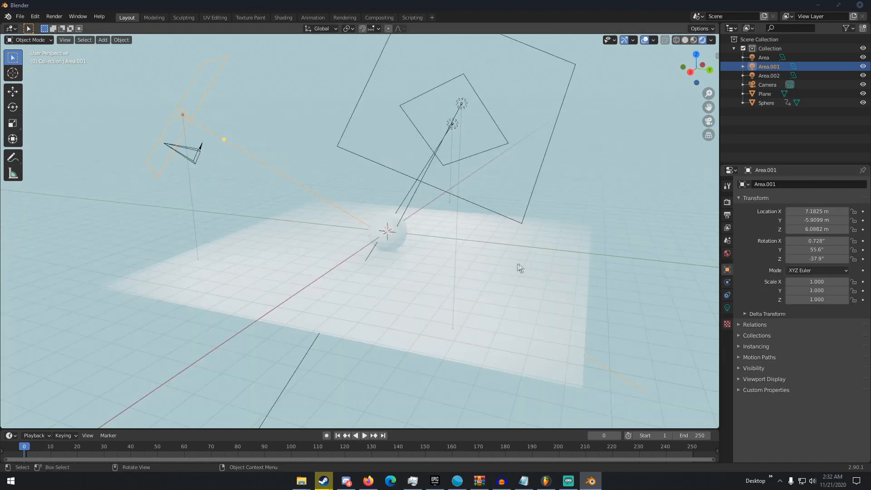
{"action": "middle_click_drag", "start_coordinate": [492, 260], "coordinate": [622, 256]}
{"action": "scroll", "coordinate": [622, 254], "scroll_direction": "down", "scroll_amount": 4}
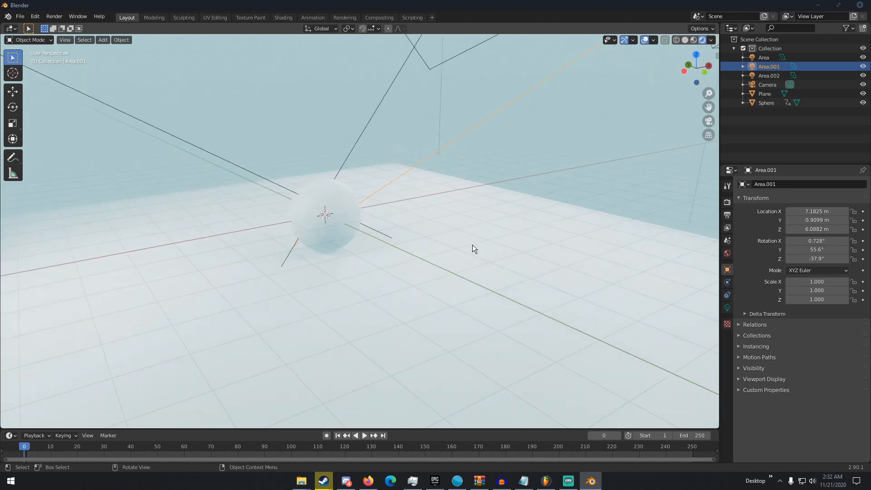
{"action": "scroll", "coordinate": [472, 244], "scroll_direction": "down", "scroll_amount": 4}
{"action": "middle_click_drag", "start_coordinate": [472, 244], "coordinate": [578, 244]}
{"action": "scroll", "coordinate": [578, 244], "scroll_direction": "down", "scroll_amount": 2}
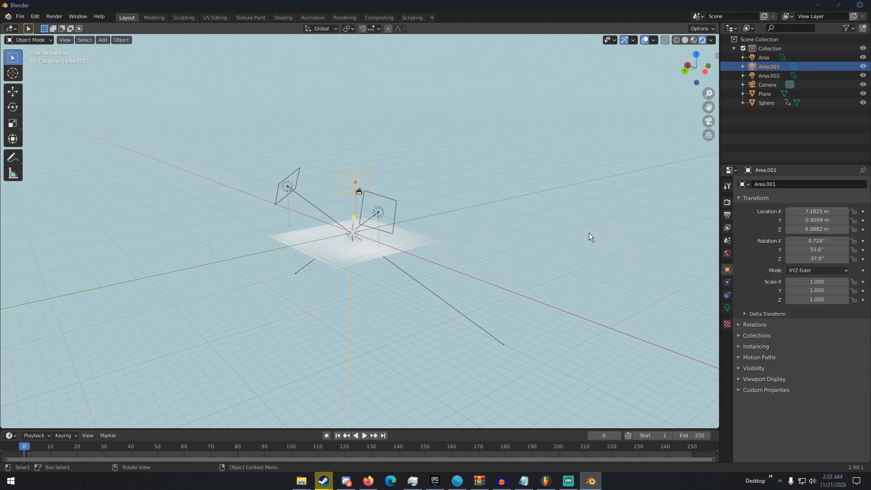
{"action": "scroll", "coordinate": [305, 193], "scroll_direction": "up", "scroll_amount": 2}
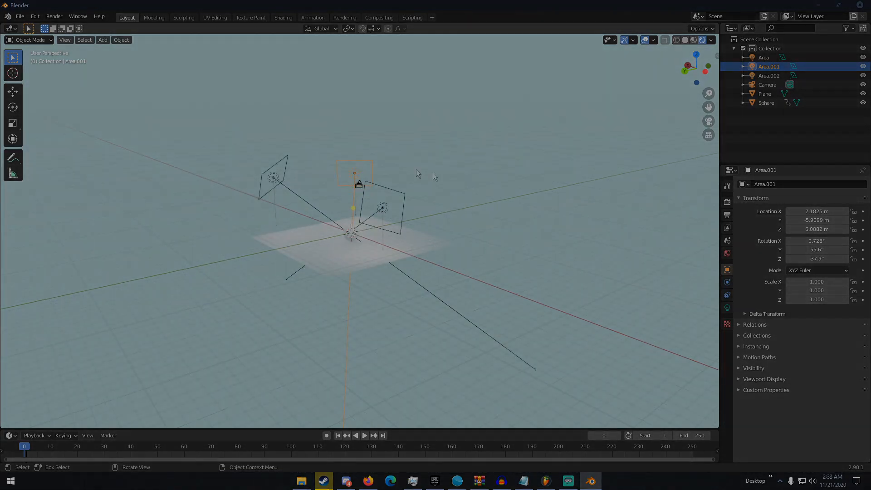